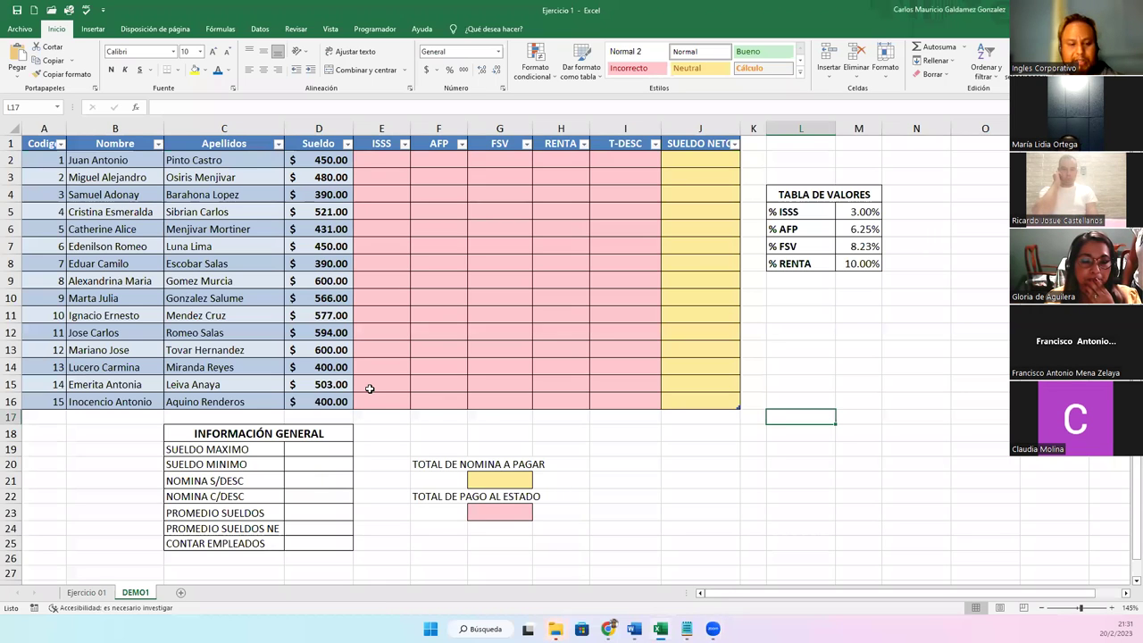
- Capture a screen snip of the DEMO1 sheet covering the payroll table, the values table and the summary blocks
{"action": "key", "text": "super+shift+s"}
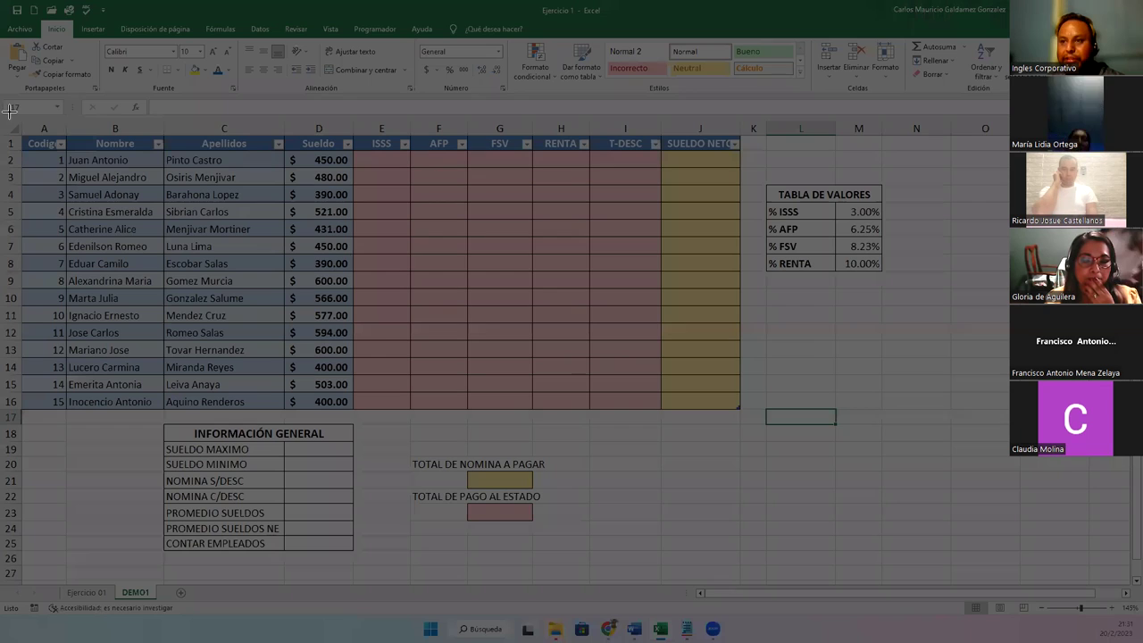
{"action": "left_click_drag", "start_coordinate": [2, 98], "coordinate": [910, 561]}
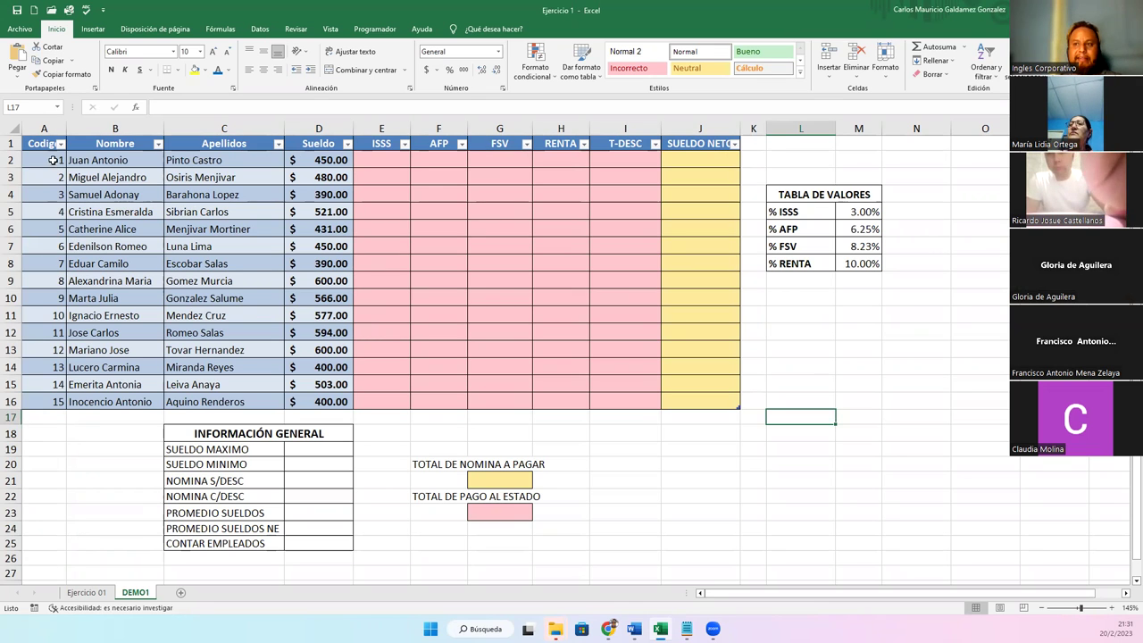
- Examine the payroll table's range A1:J16 and the filter options in its header row
{"action": "left_click_drag", "start_coordinate": [48, 144], "coordinate": [687, 394]}
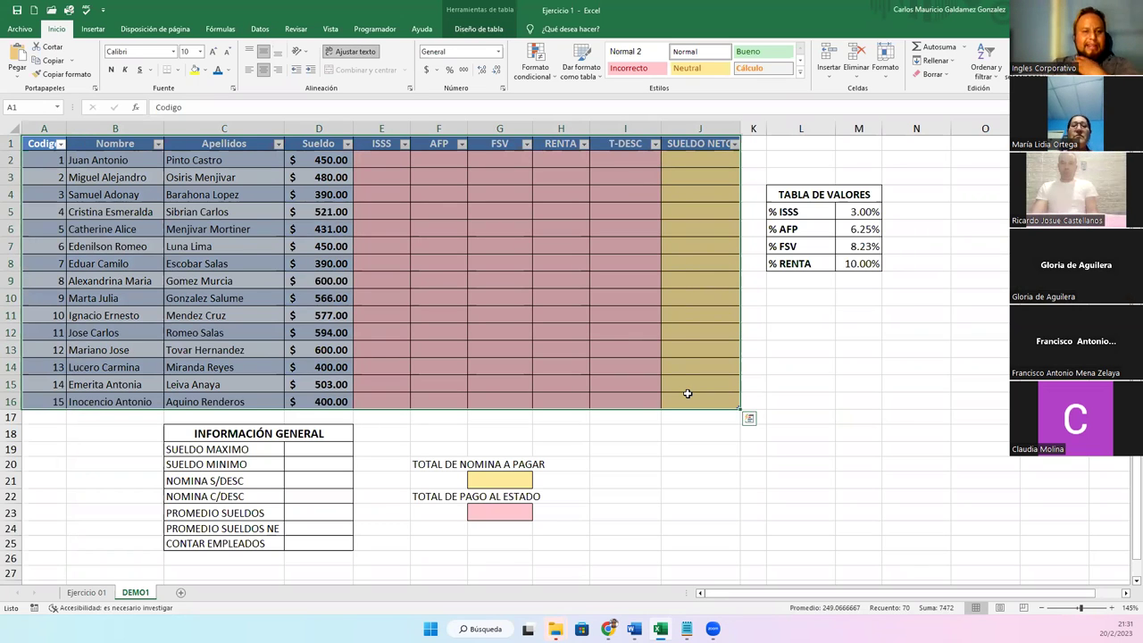
{"action": "left_click", "coordinate": [424, 200]}
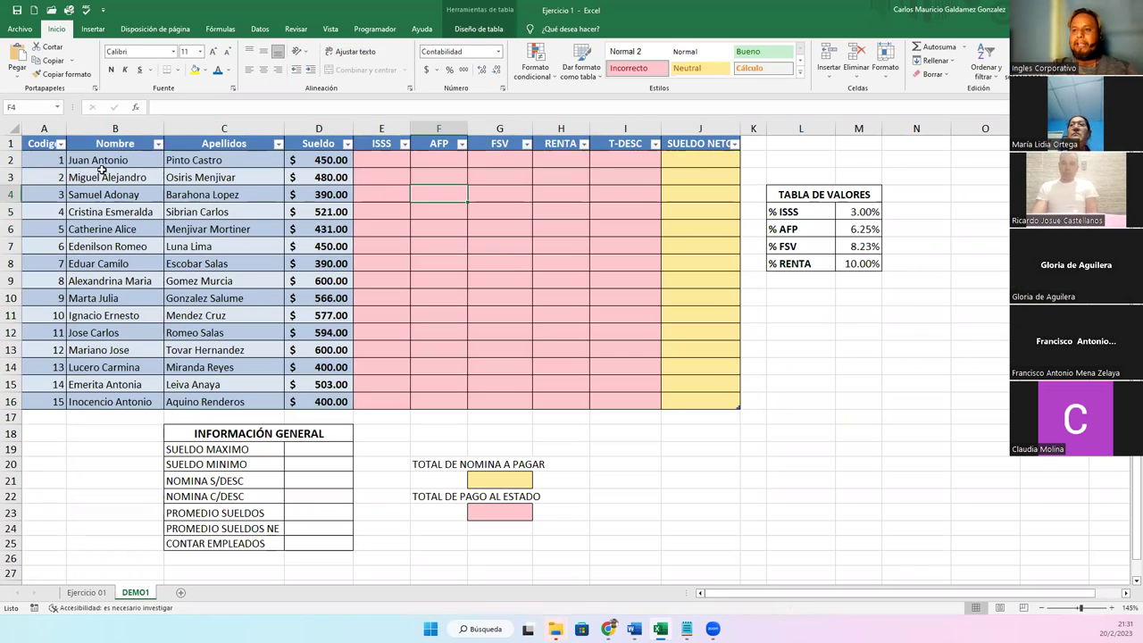
{"action": "left_click", "coordinate": [59, 146]}
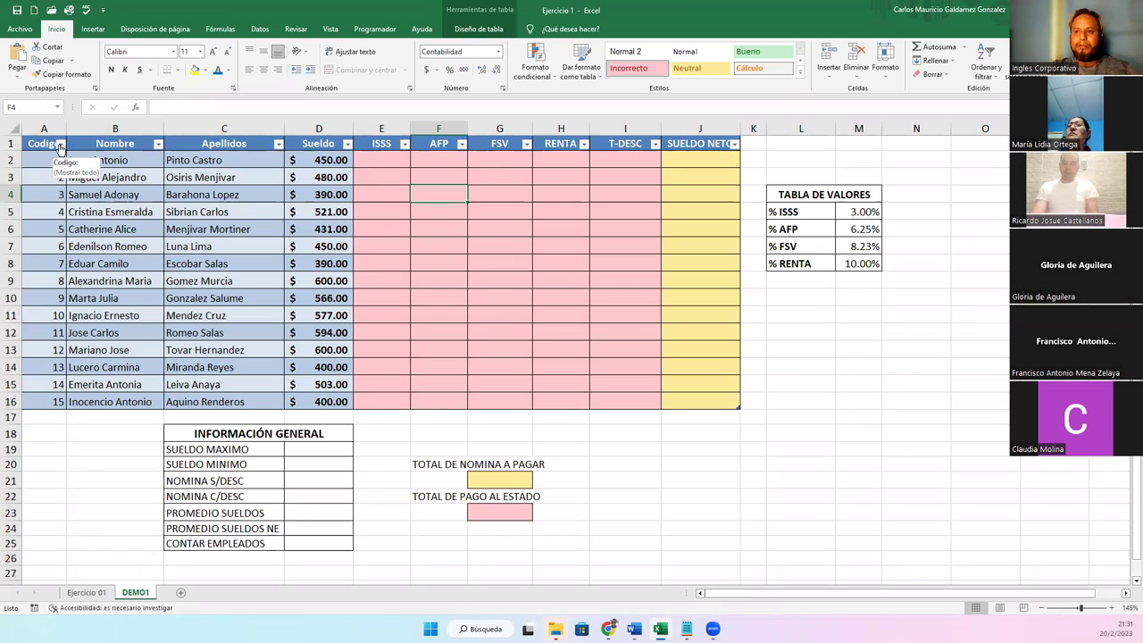
{"action": "left_click", "coordinate": [162, 147]}
{"action": "left_click", "coordinate": [159, 146]}
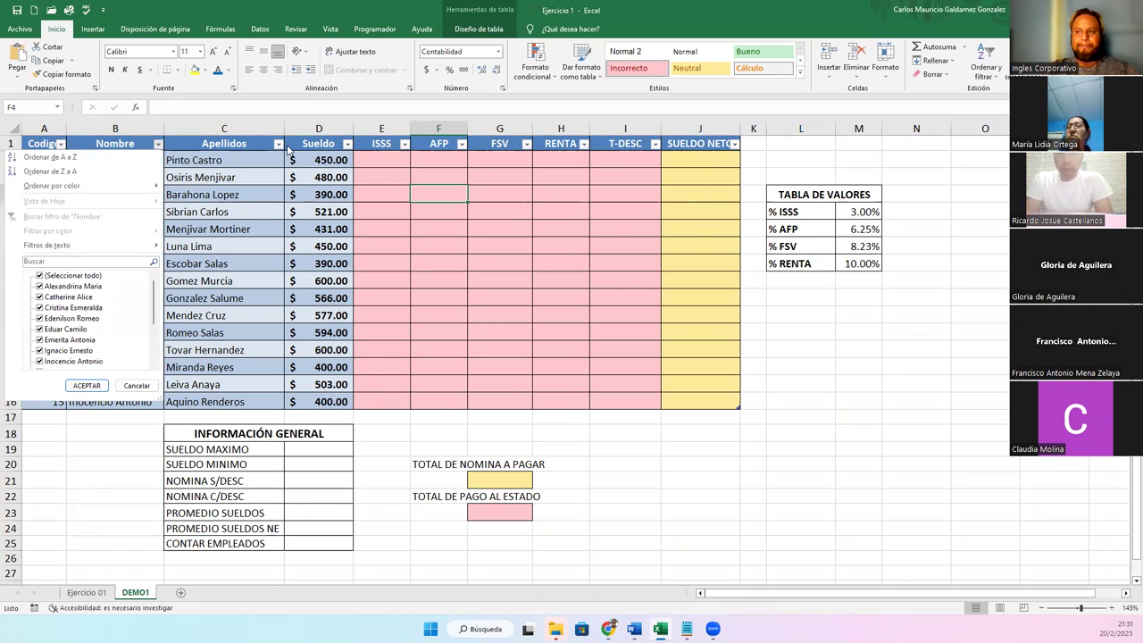
{"action": "left_click", "coordinate": [280, 147]}
{"action": "left_click_drag", "start_coordinate": [32, 150], "coordinate": [710, 403]}
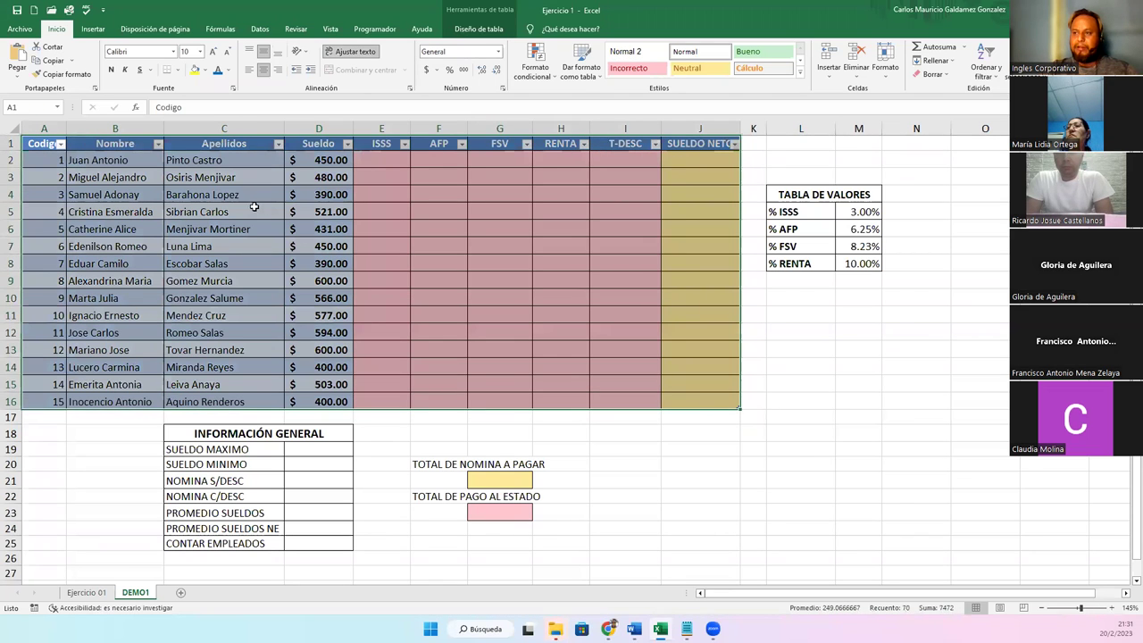
{"action": "left_click", "coordinate": [310, 245]}
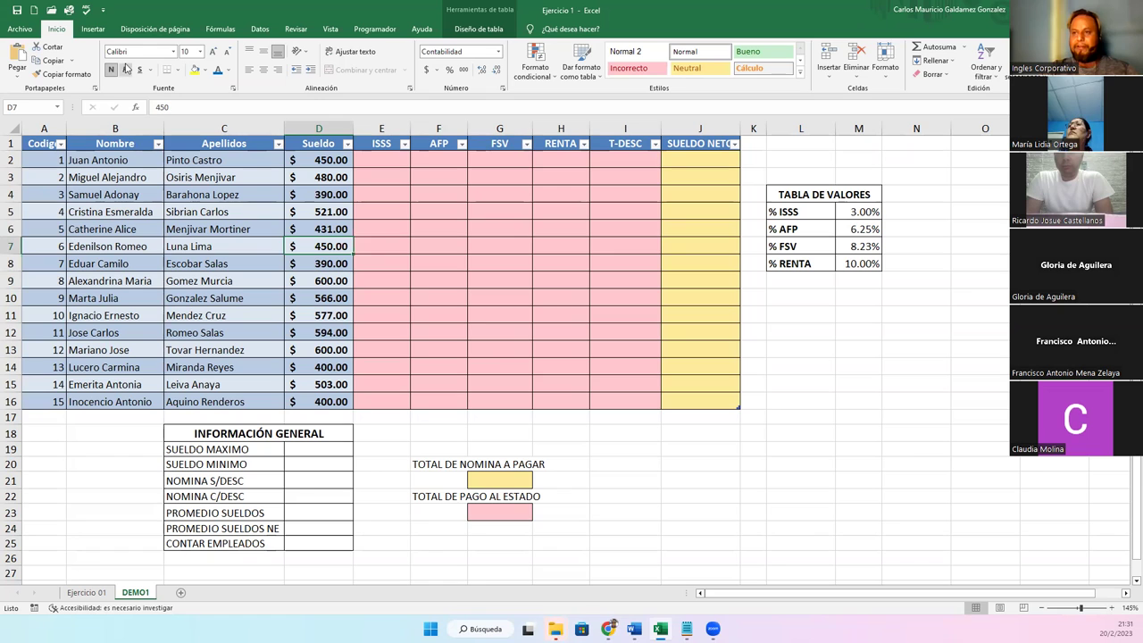
{"action": "left_click", "coordinate": [94, 29]}
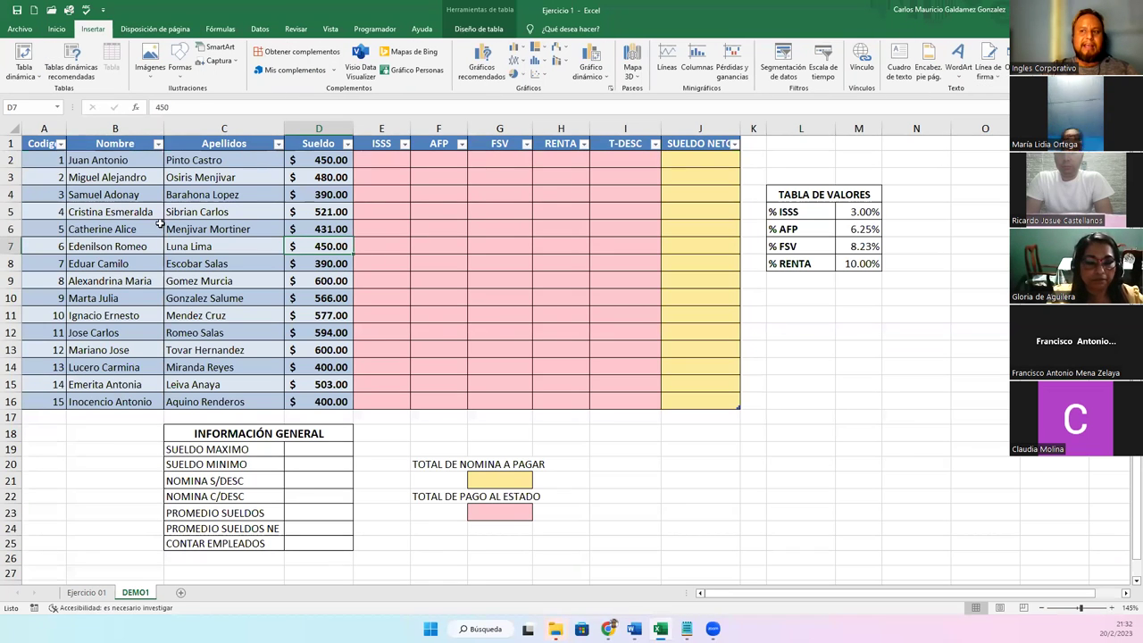
{"action": "left_click", "coordinate": [205, 262]}
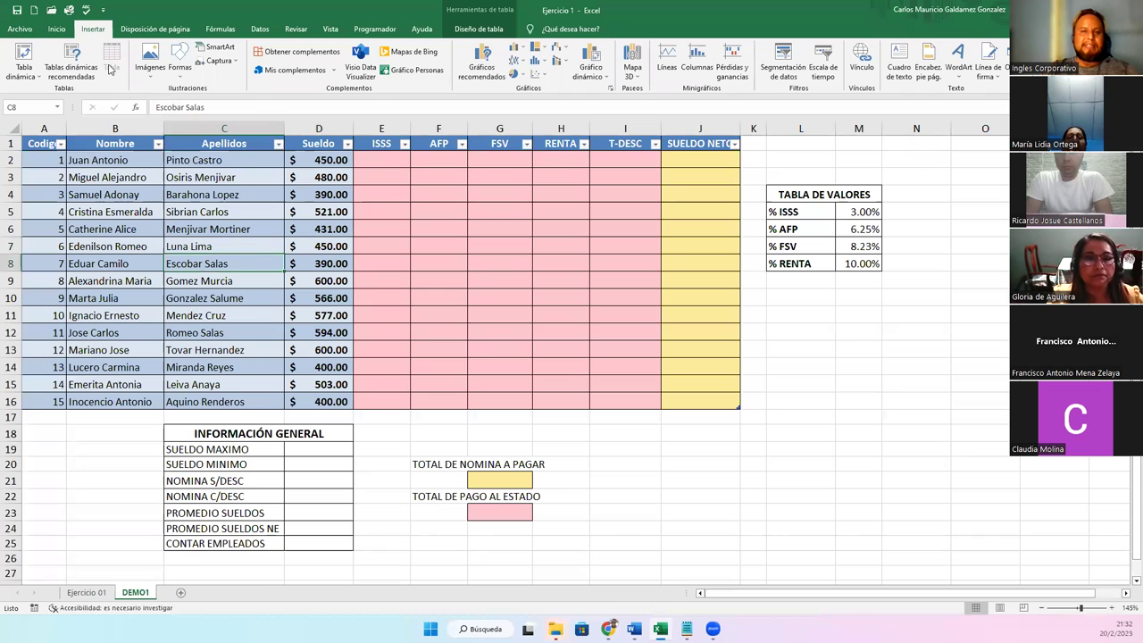
{"action": "left_click_drag", "start_coordinate": [808, 196], "coordinate": [818, 243]}
{"action": "left_click", "coordinate": [811, 229]}
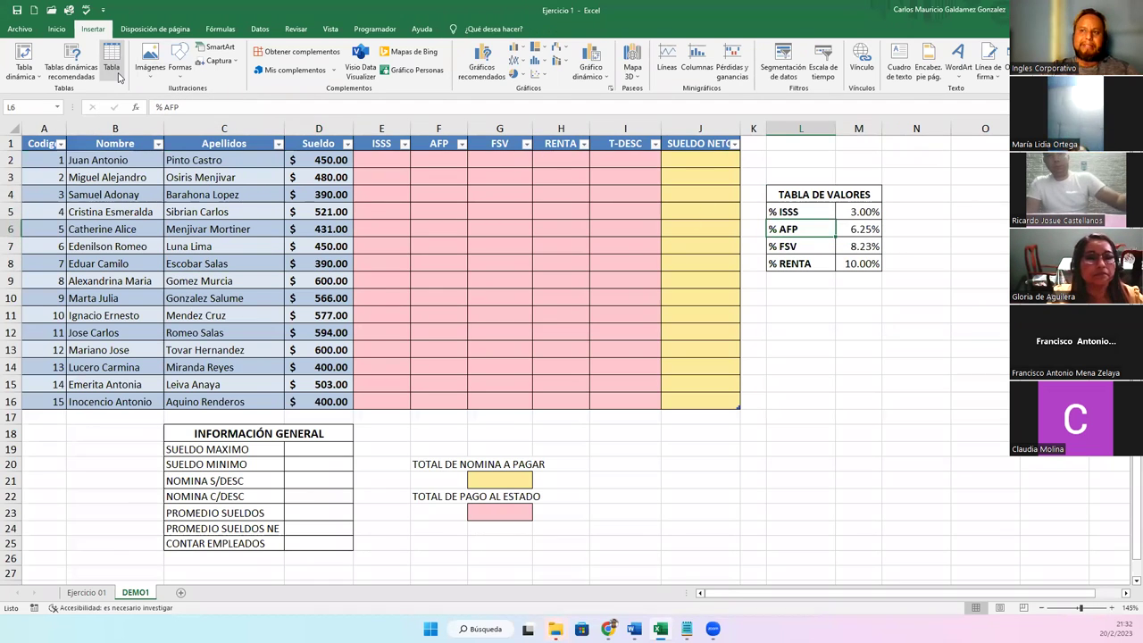
{"action": "left_click", "coordinate": [119, 78]}
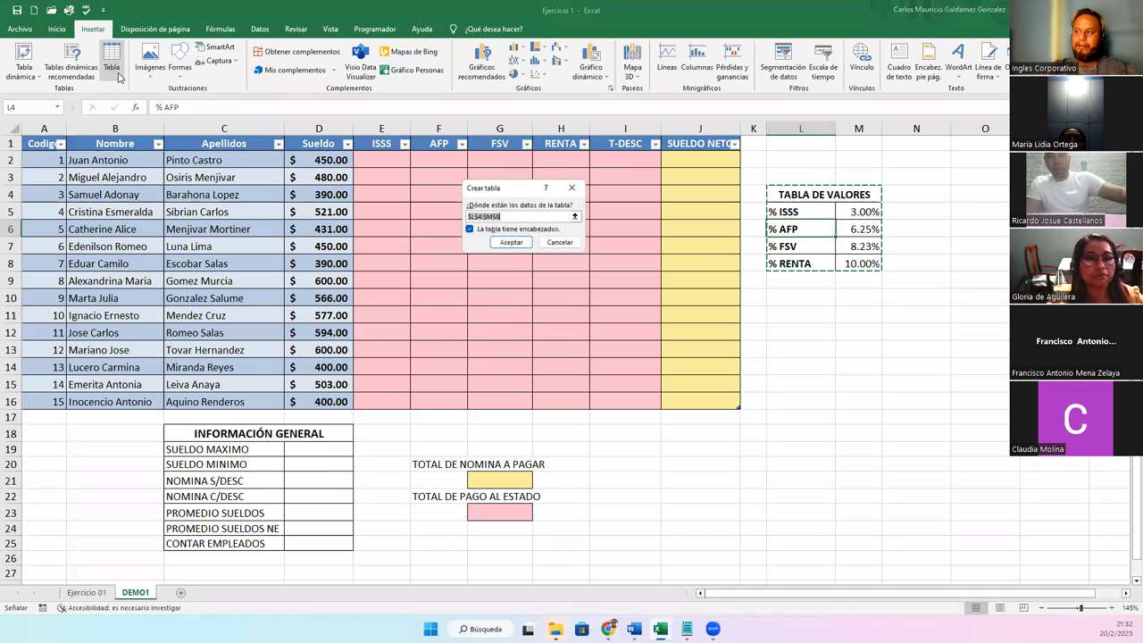
{"action": "left_click", "coordinate": [560, 242]}
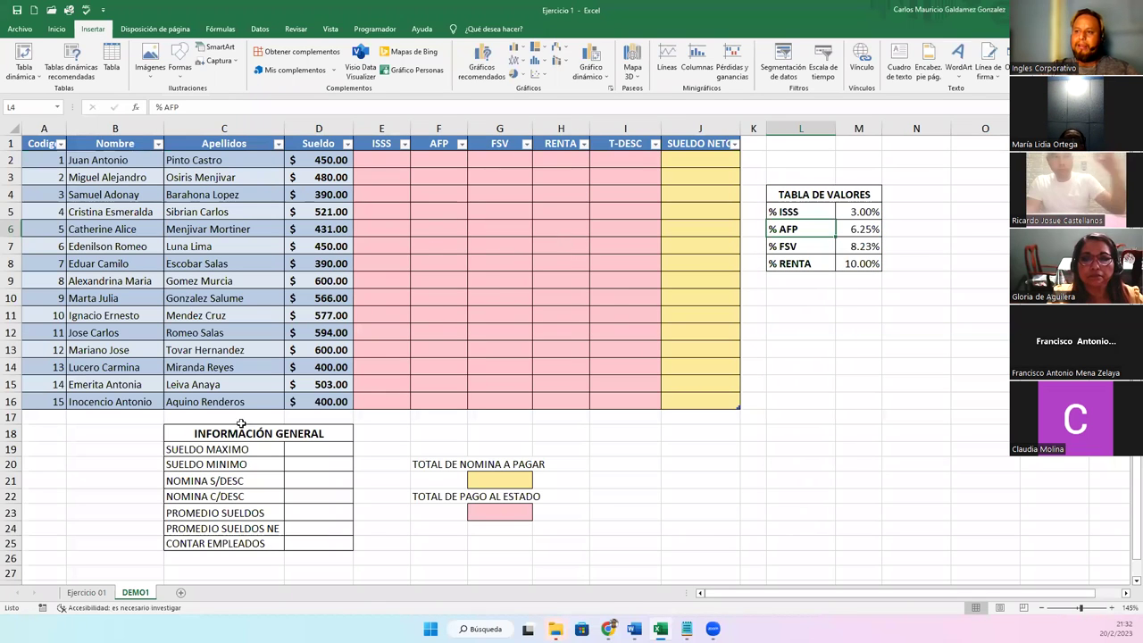
{"action": "left_click", "coordinate": [186, 439]}
{"action": "left_click", "coordinate": [112, 67]}
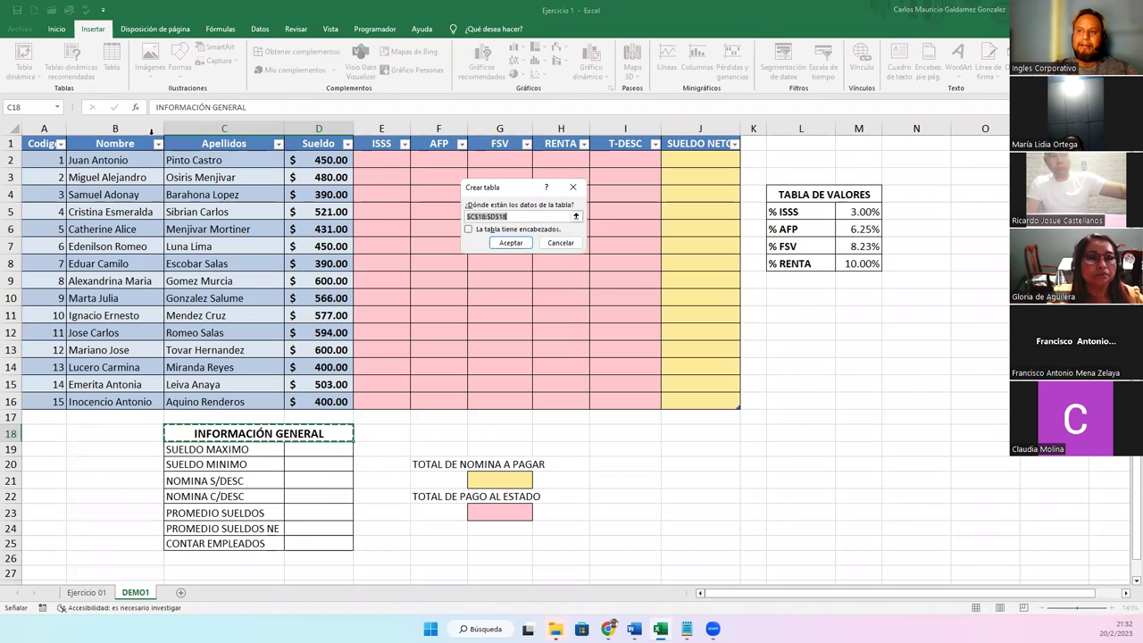
{"action": "left_click", "coordinate": [578, 247]}
- Change the payroll table's style to the teal banded table style
{"action": "left_click", "coordinate": [264, 233]}
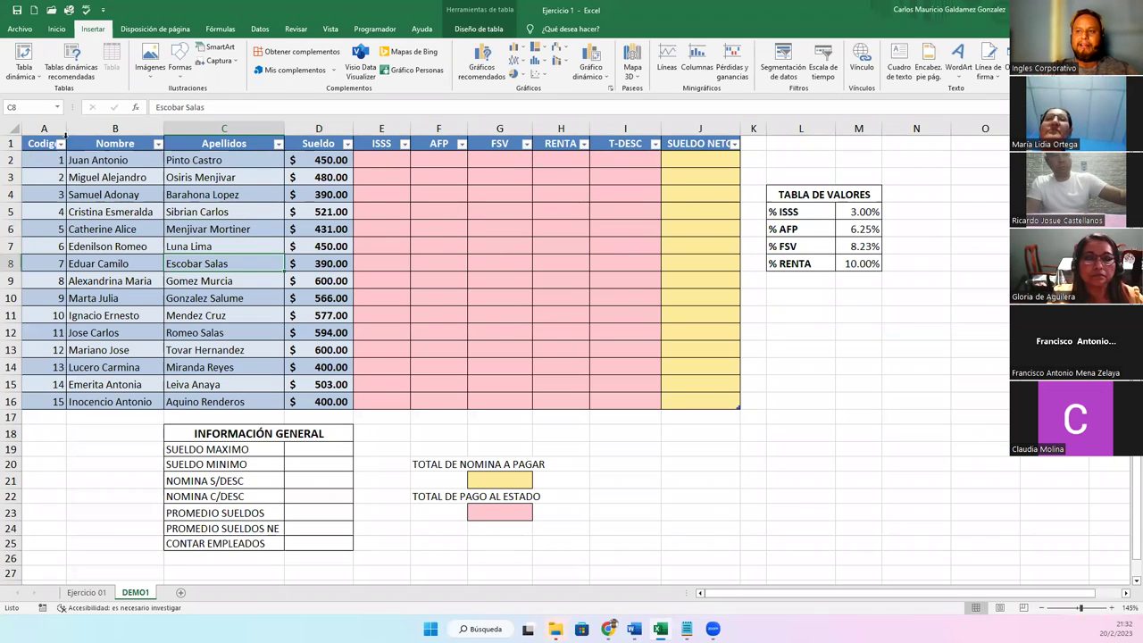
{"action": "left_click_drag", "start_coordinate": [40, 145], "coordinate": [700, 403]}
{"action": "left_click", "coordinate": [535, 347]}
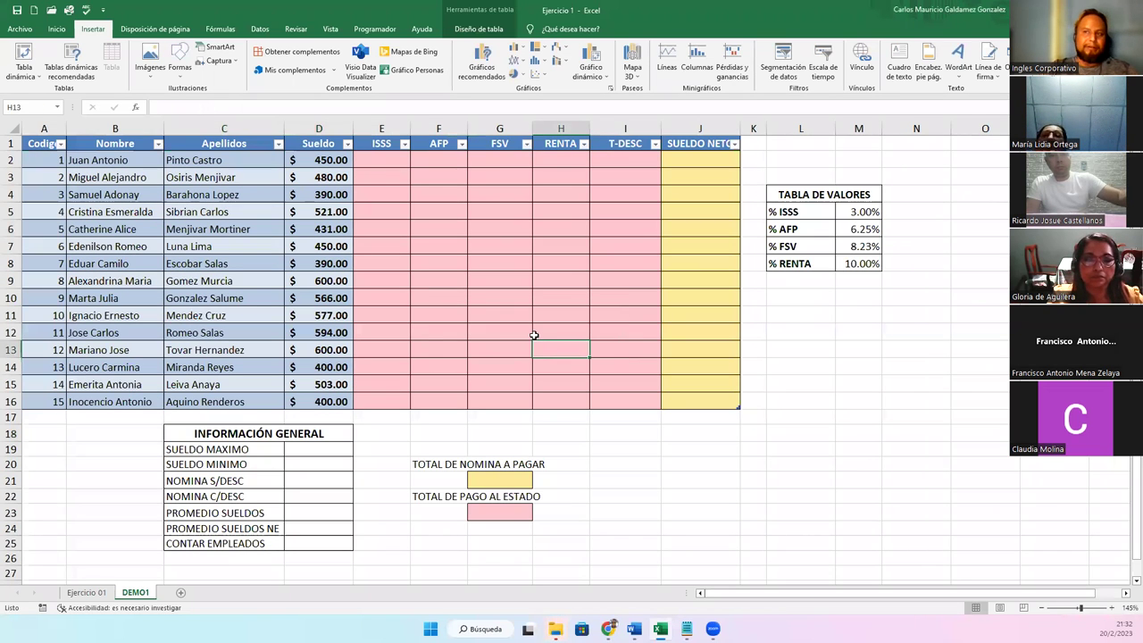
{"action": "left_click", "coordinate": [490, 28]}
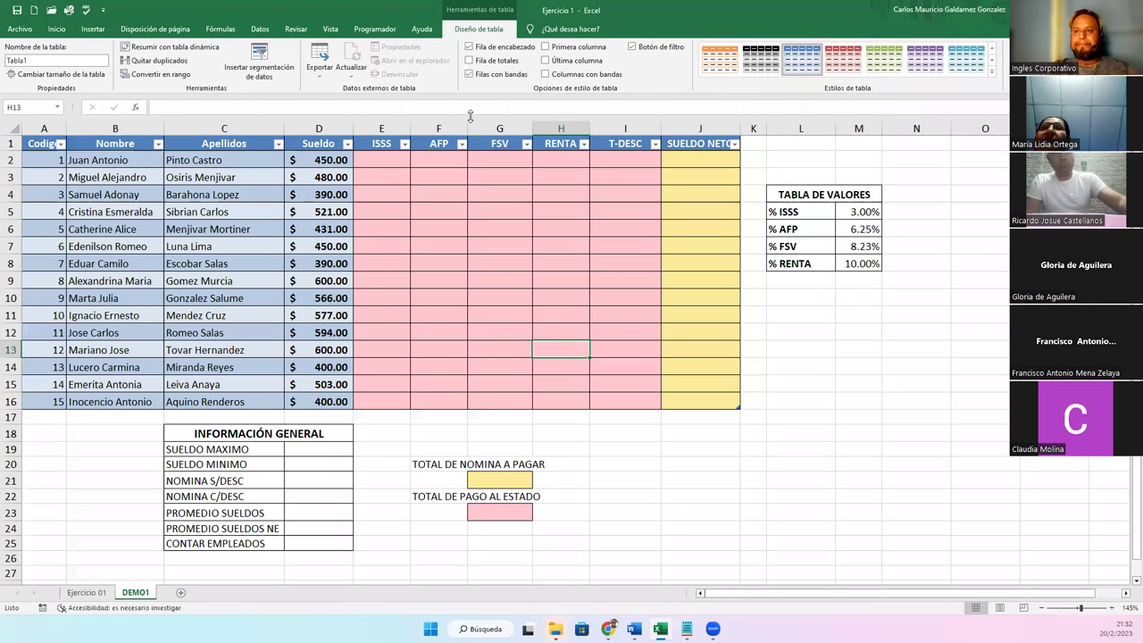
{"action": "left_click", "coordinate": [849, 66]}
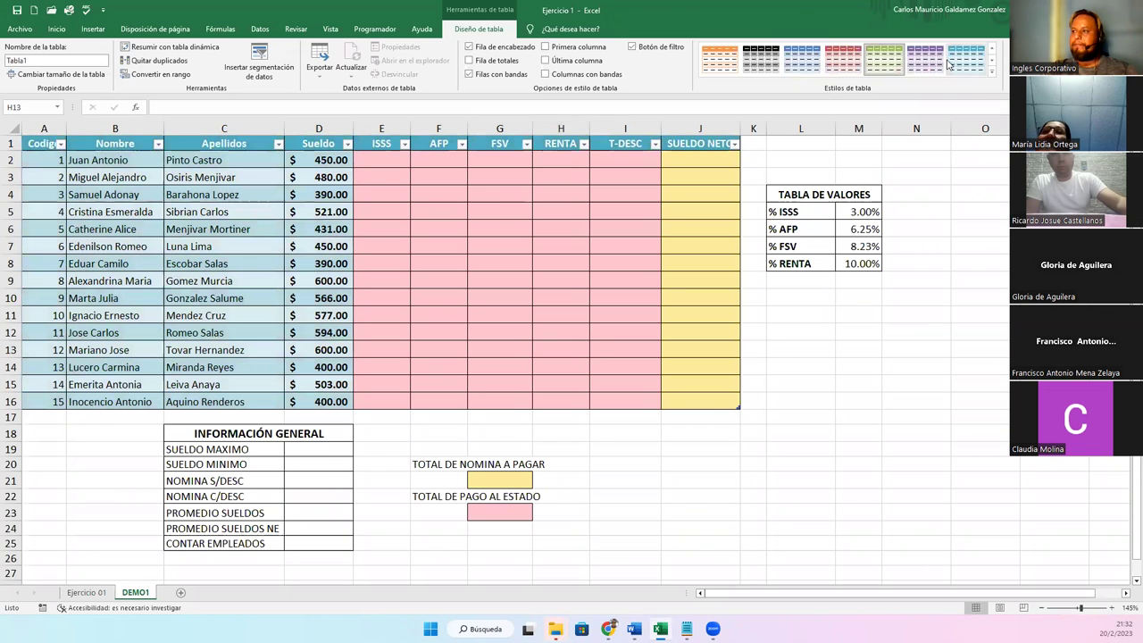
{"action": "left_click", "coordinate": [495, 224]}
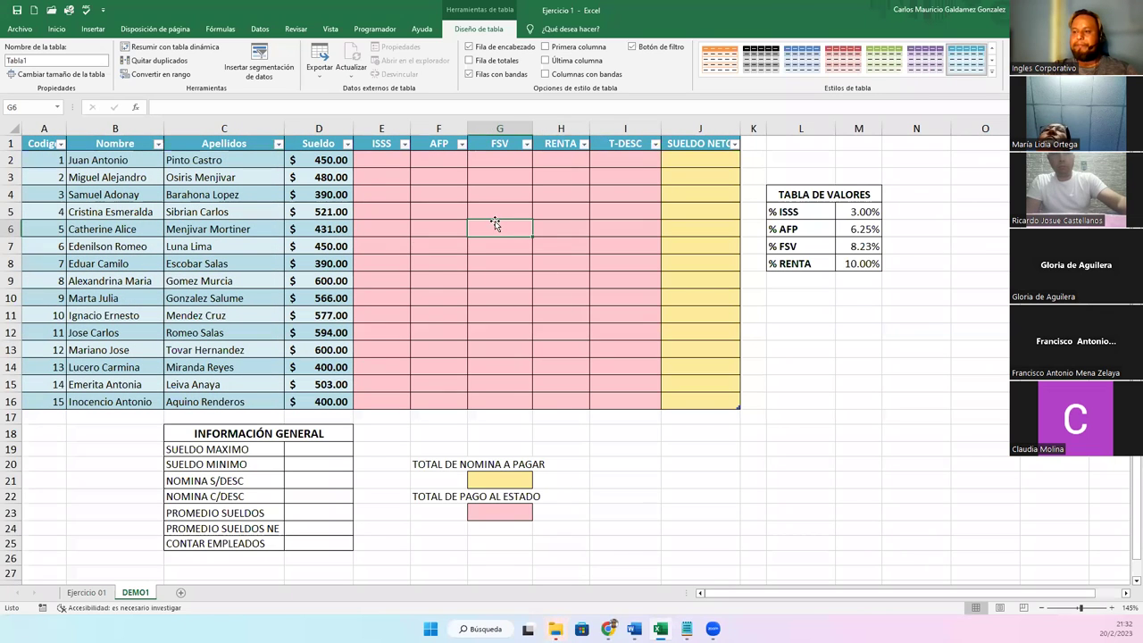
{"action": "left_click", "coordinate": [407, 297]}
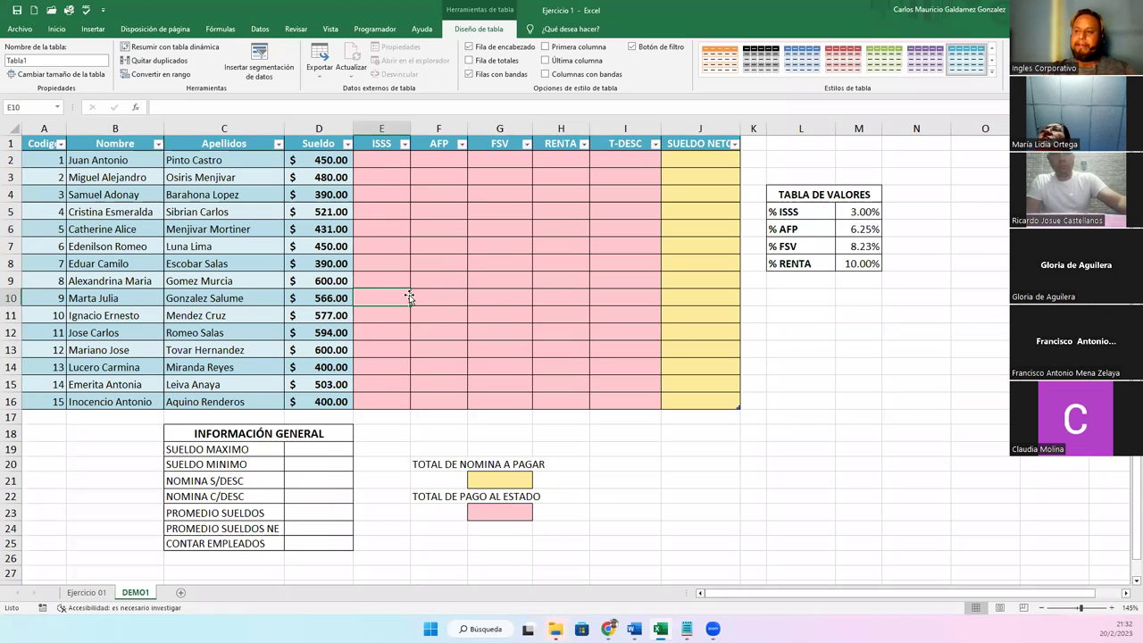
- Examine the general information block, the two total cells, the deduction column headers and the percentages in TABLA DE VALORES
{"action": "left_click_drag", "start_coordinate": [254, 432], "coordinate": [304, 542]}
{"action": "left_click", "coordinate": [505, 479]}
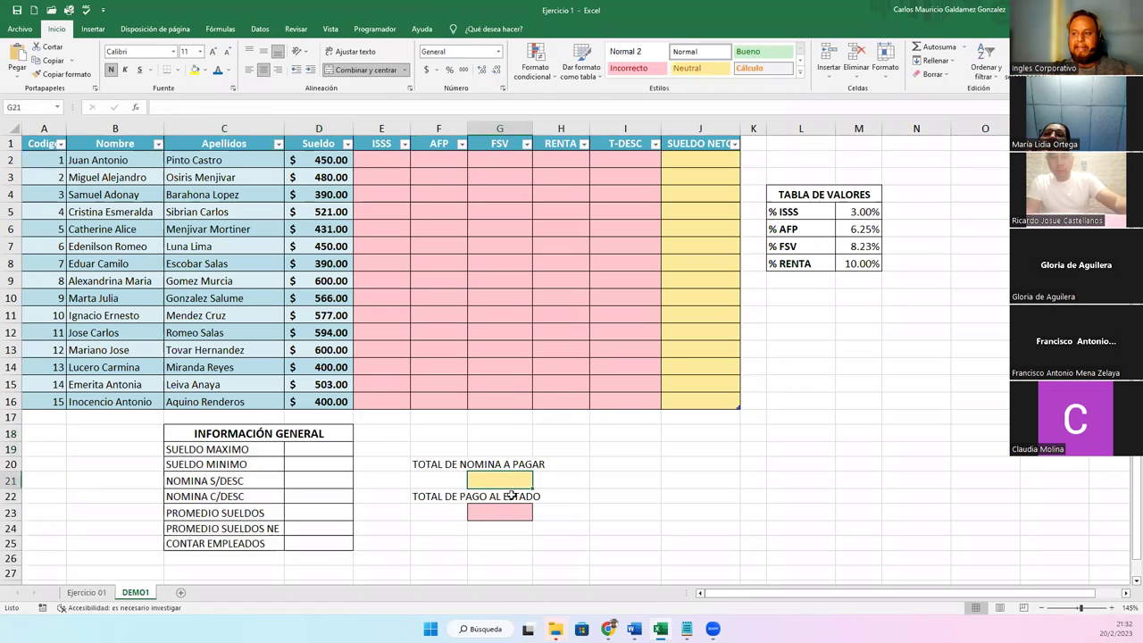
{"action": "left_click", "coordinate": [502, 514]}
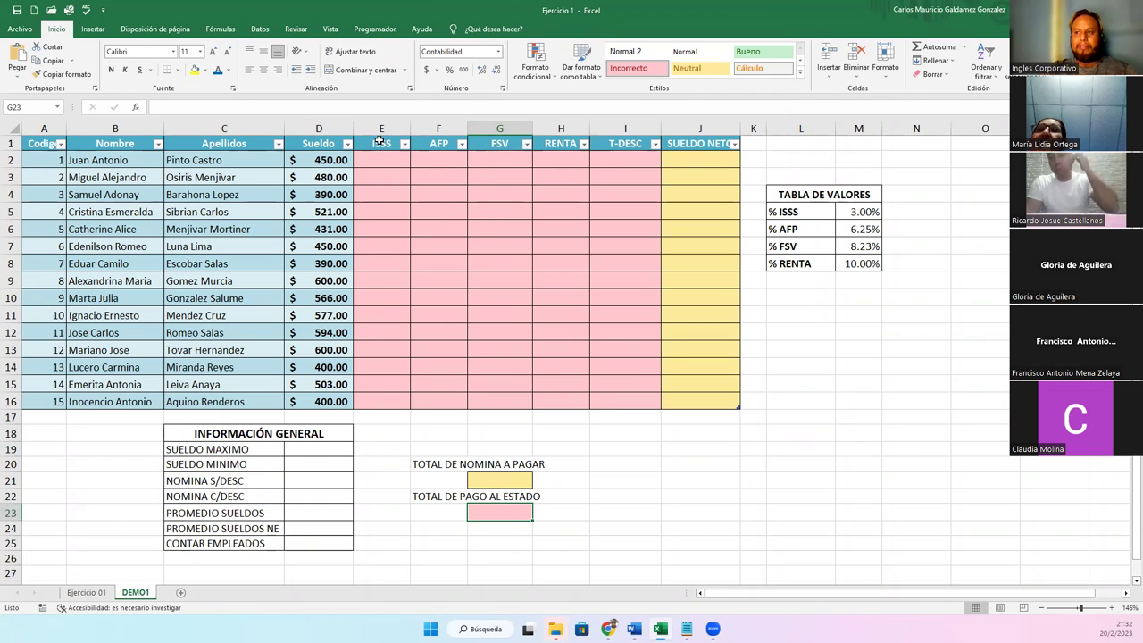
{"action": "left_click", "coordinate": [436, 146]}
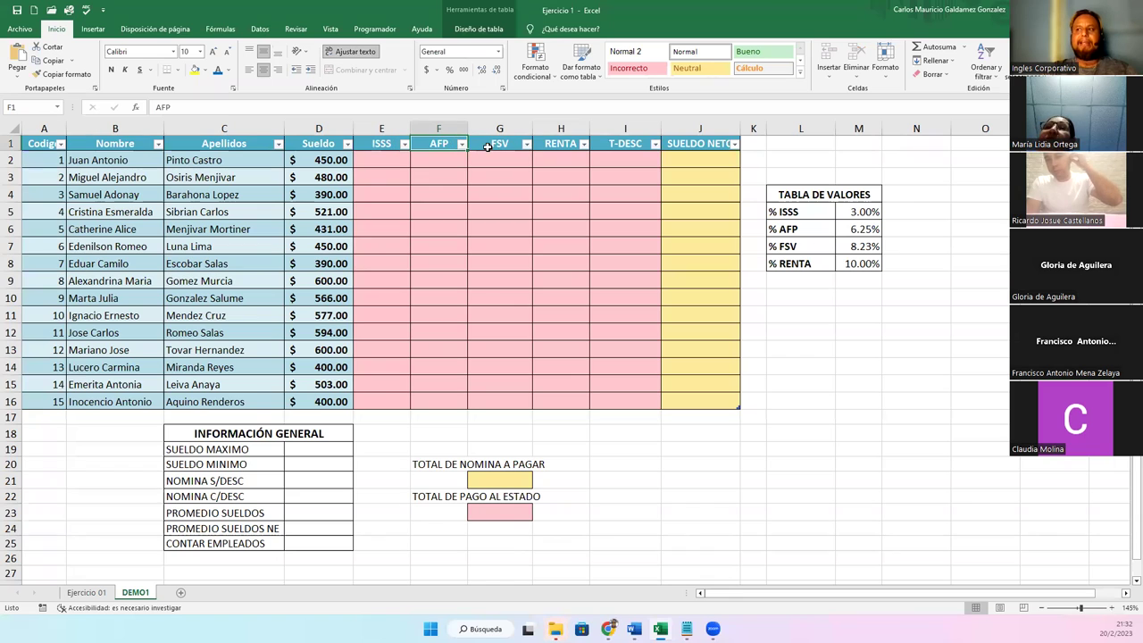
{"action": "left_click", "coordinate": [619, 145]}
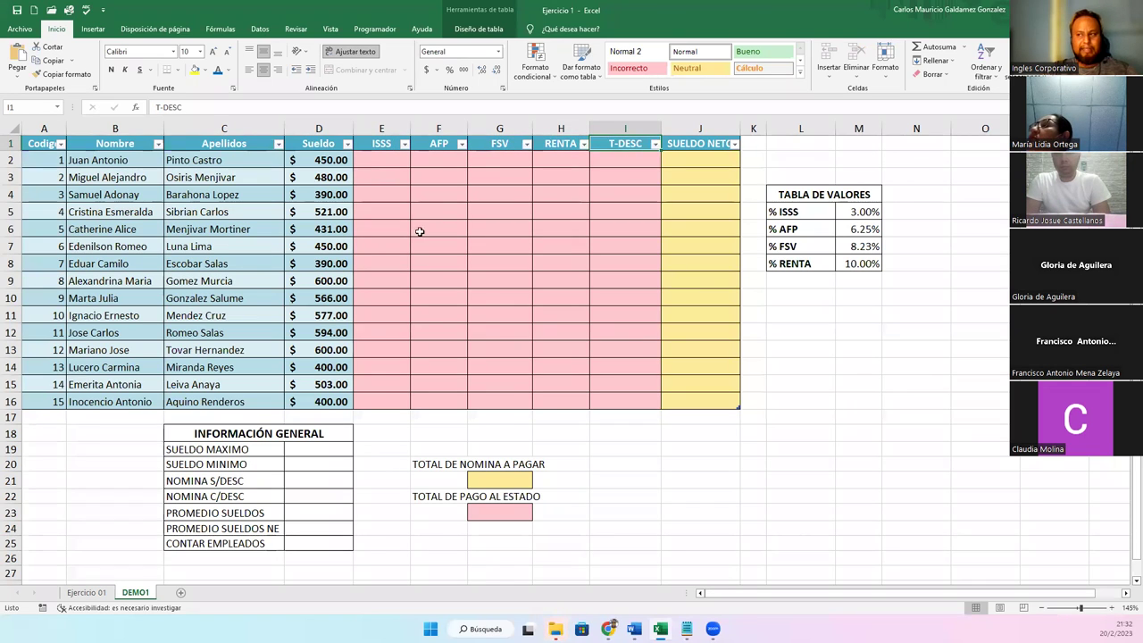
{"action": "left_click", "coordinate": [452, 245]}
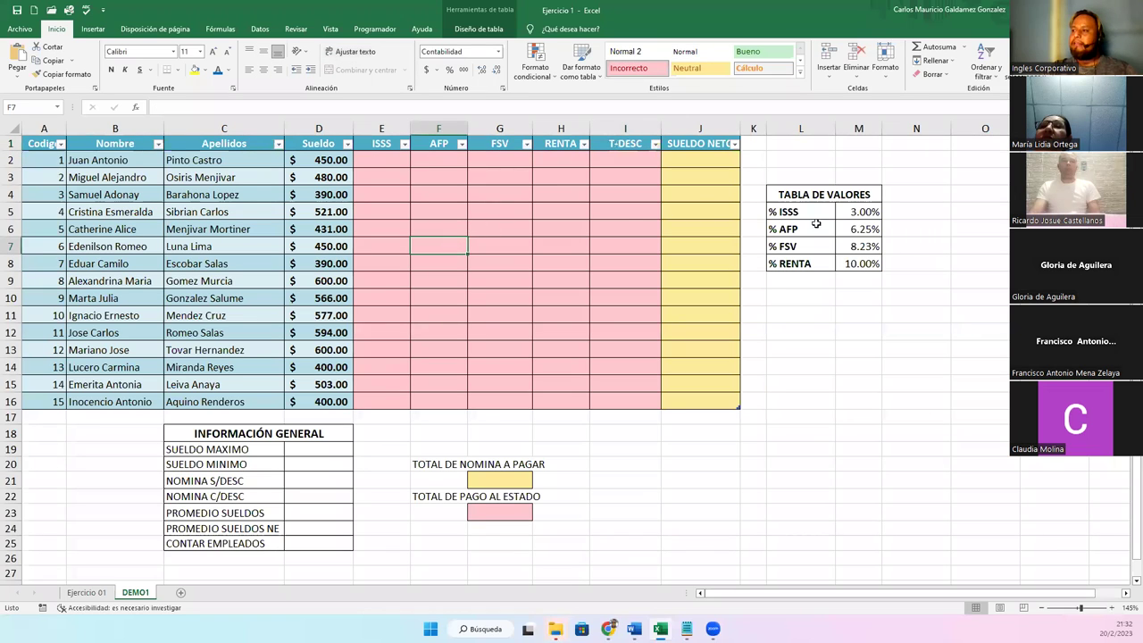
{"action": "left_click_drag", "start_coordinate": [786, 196], "coordinate": [797, 252]}
{"action": "left_click", "coordinate": [846, 212]}
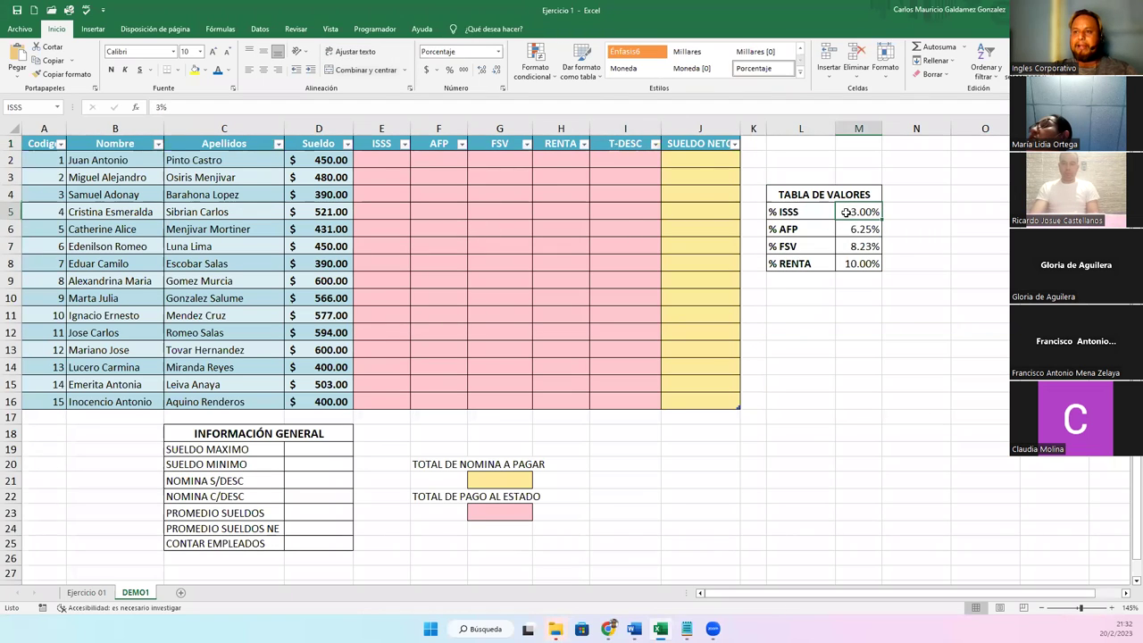
{"action": "left_click", "coordinate": [797, 211]}
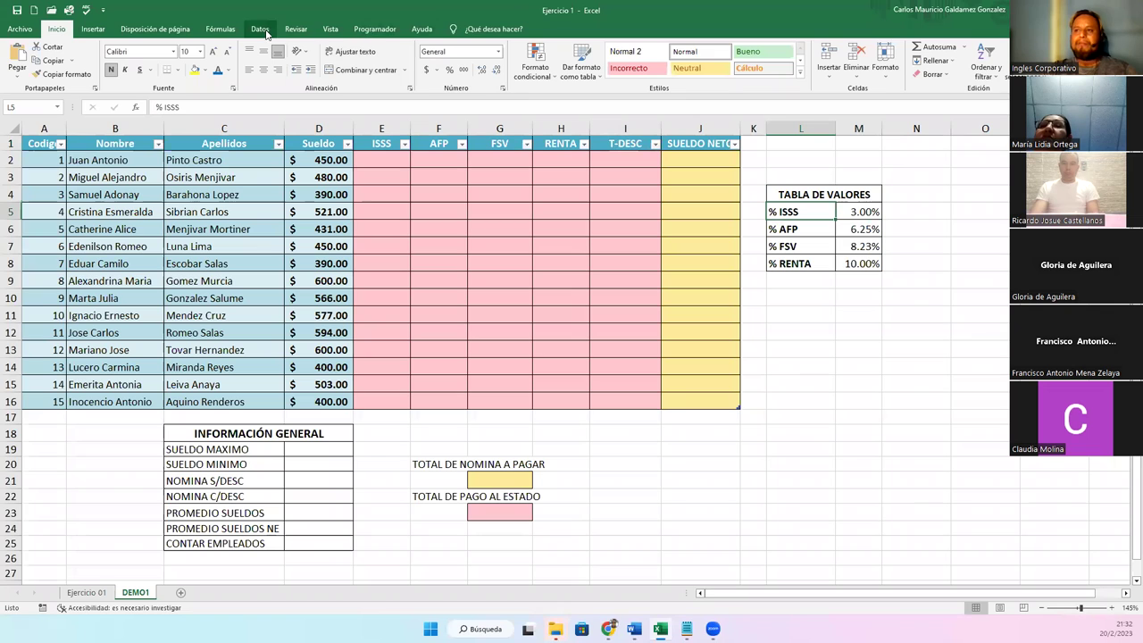
- Delete the defined names AFP, FSV, ISSS and RENTA from the workbook
{"action": "left_click", "coordinate": [264, 31]}
{"action": "left_click", "coordinate": [218, 29]}
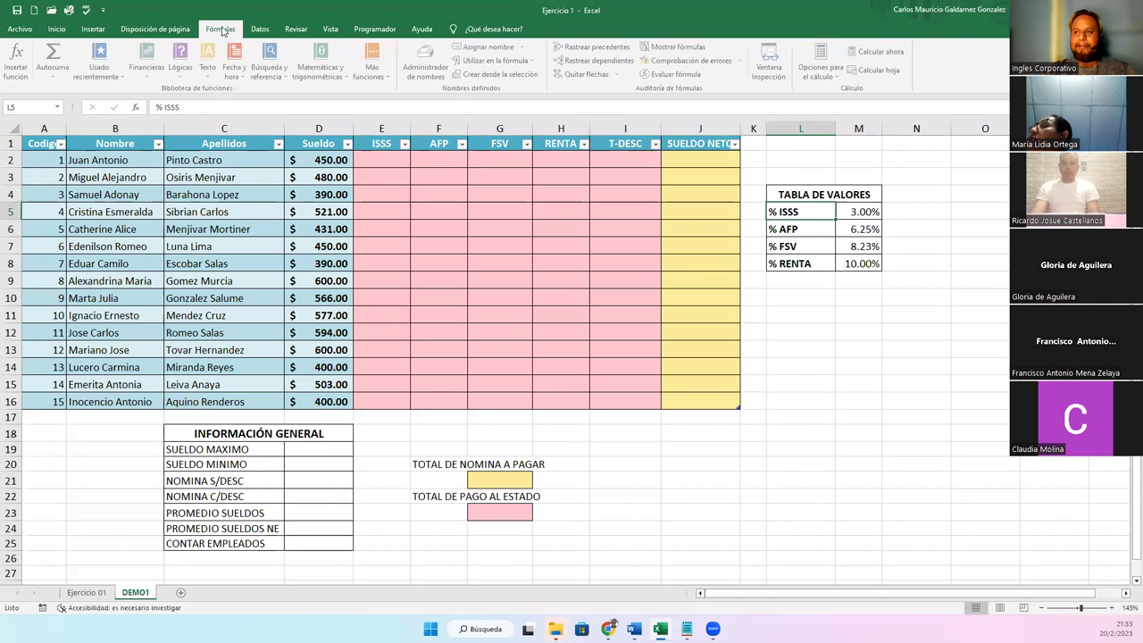
{"action": "left_click", "coordinate": [428, 64]}
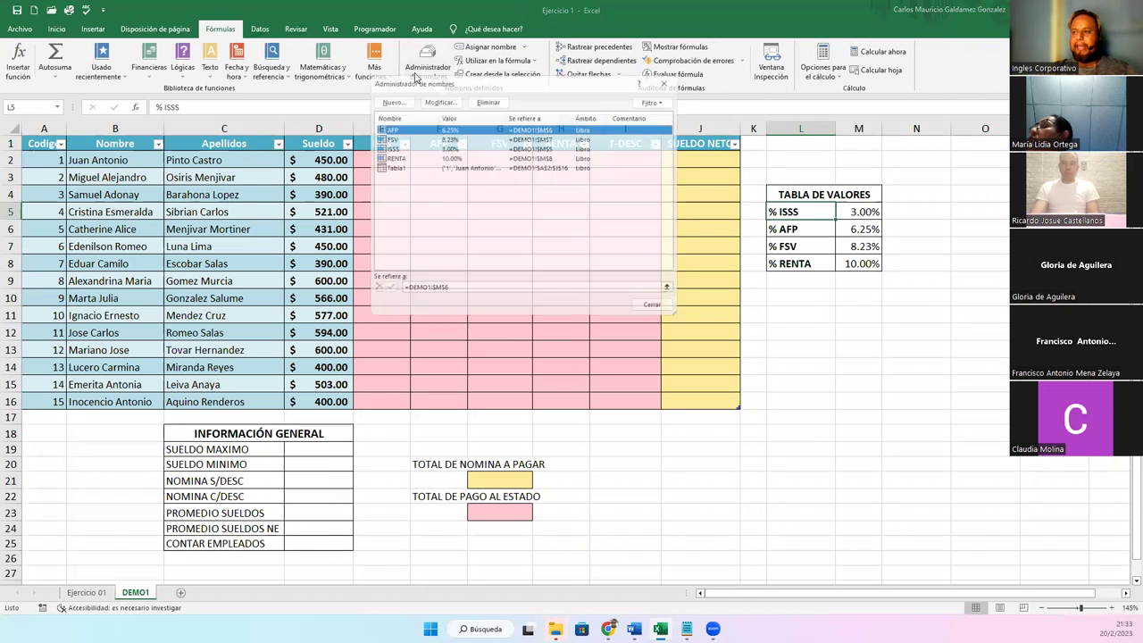
{"action": "left_click", "coordinate": [397, 157], "text": "shift"}
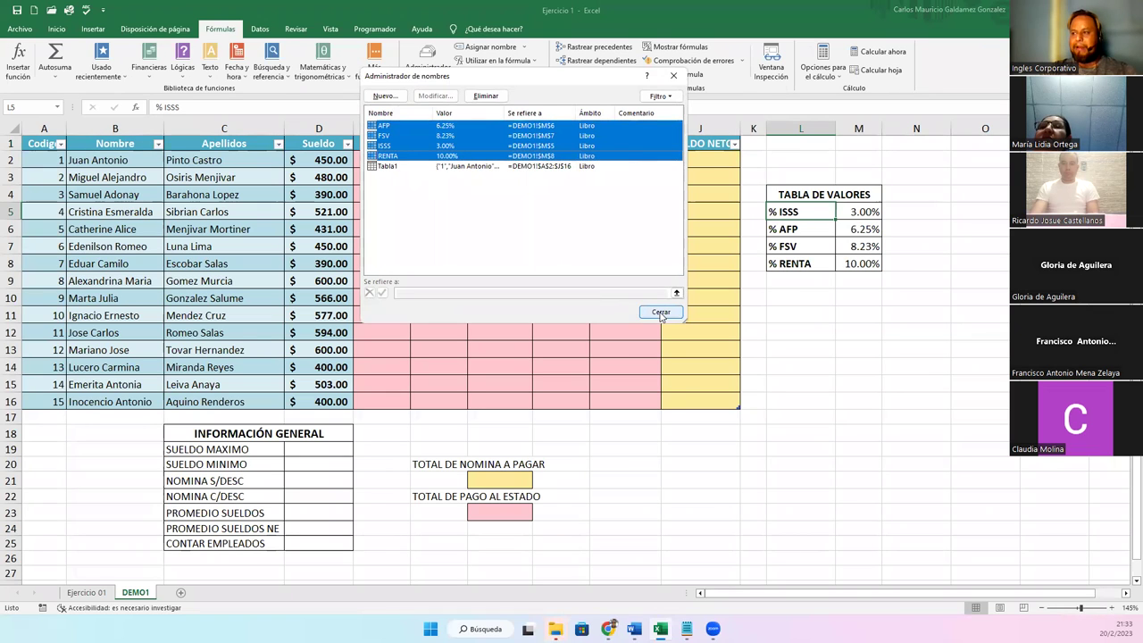
{"action": "left_click", "coordinate": [486, 96]}
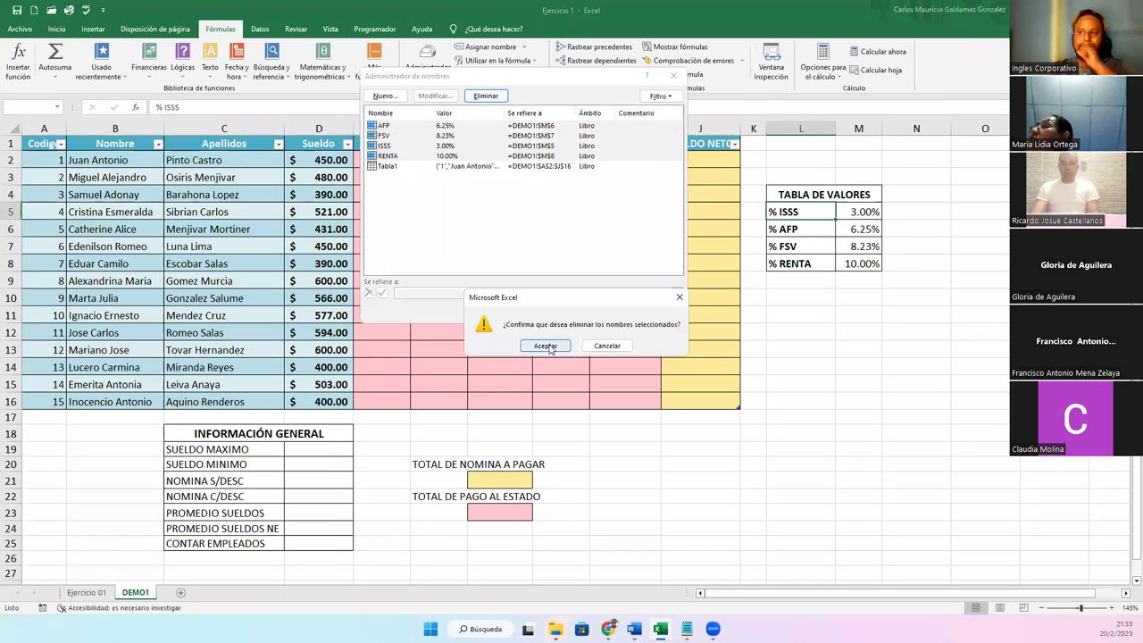
{"action": "left_click", "coordinate": [545, 346]}
{"action": "left_click", "coordinate": [659, 309]}
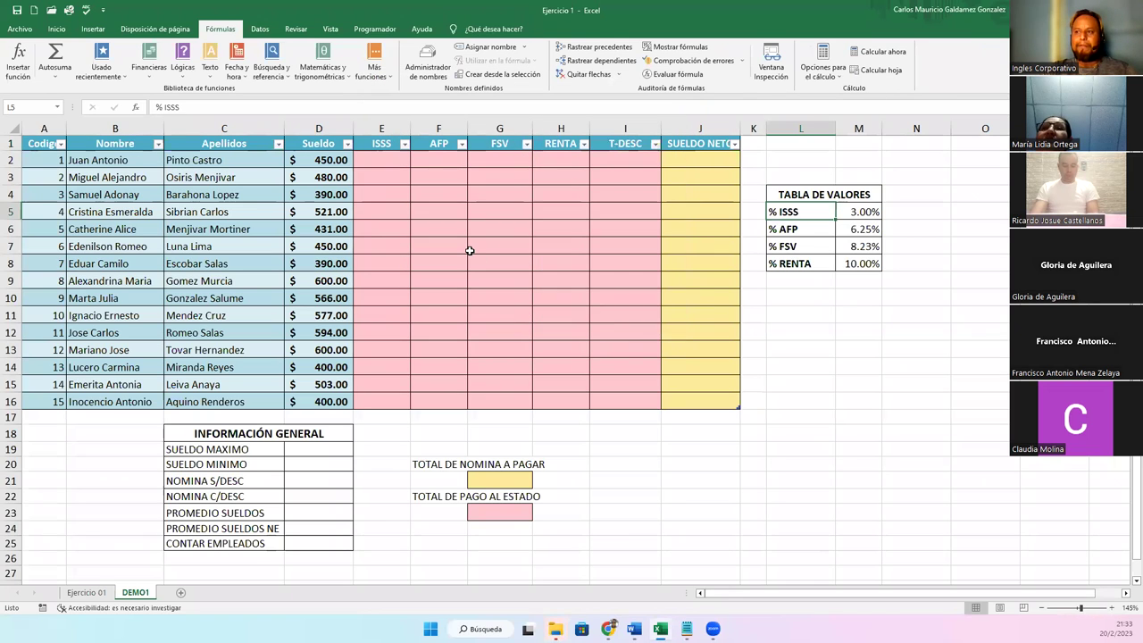
- Correct the header of the payroll table's first column to "Código" with its accent
{"action": "left_click", "coordinate": [469, 250]}
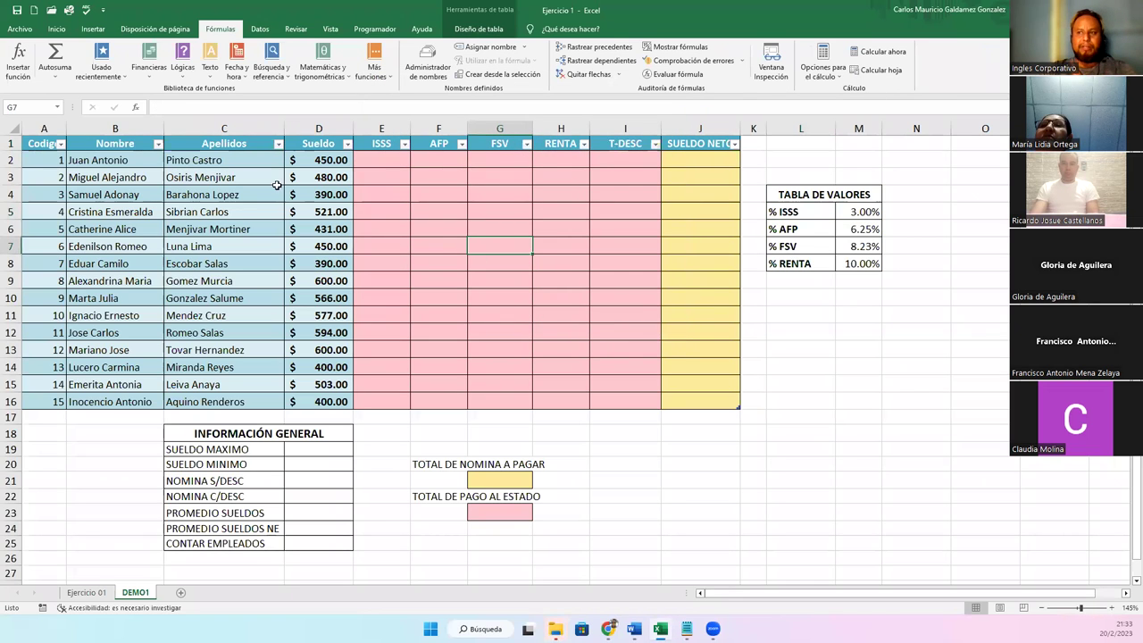
{"action": "left_click", "coordinate": [56, 28]}
{"action": "left_click", "coordinate": [414, 239]}
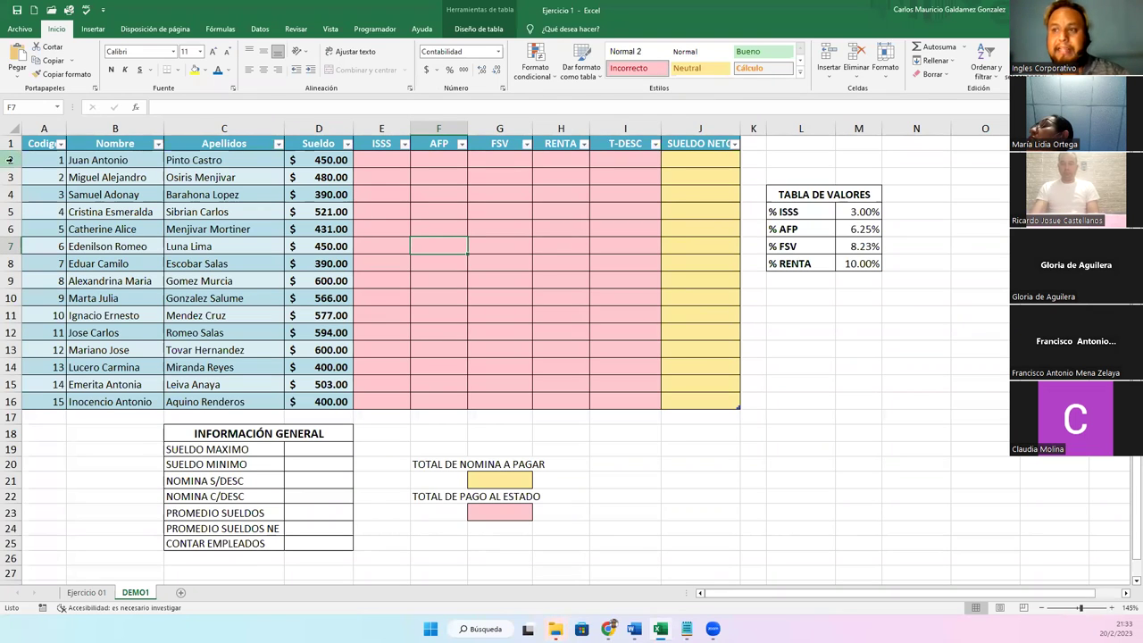
{"action": "double_click", "coordinate": [47, 143]}
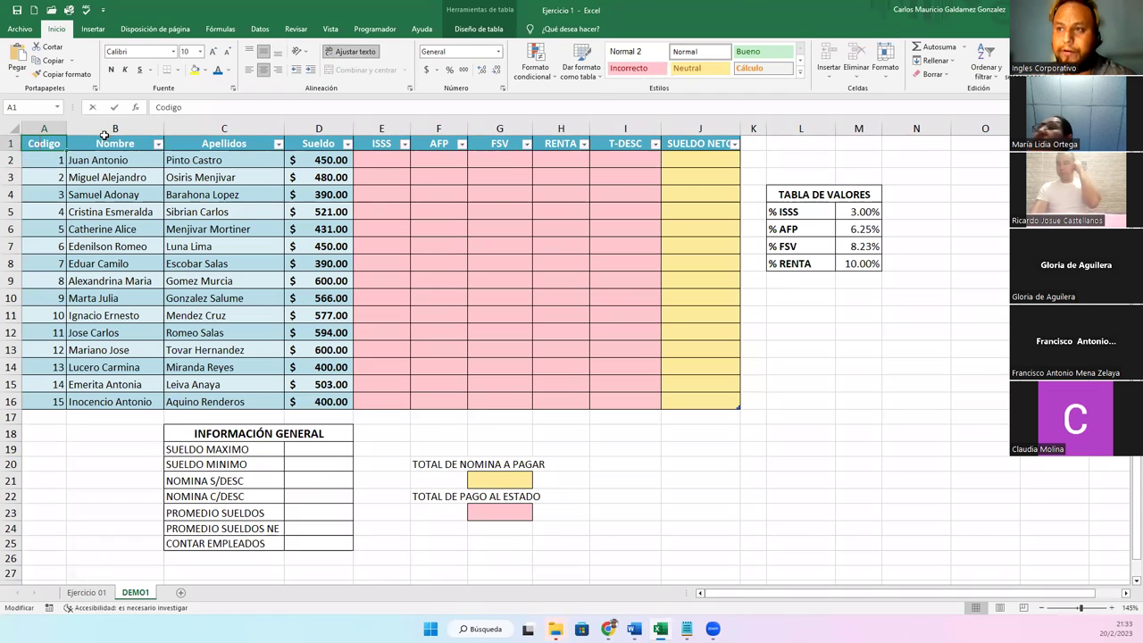
{"action": "left_click", "coordinate": [168, 107]}
{"action": "key", "text": "BackSpace"}
{"action": "type", "text": "ó"}
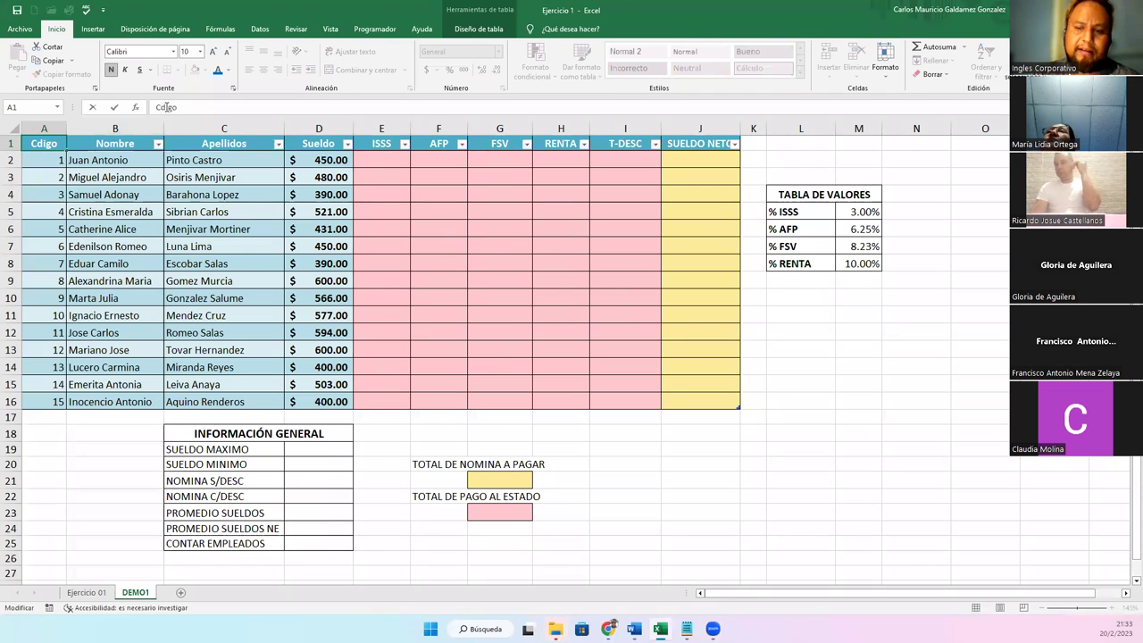
{"action": "key", "text": "Tab"}
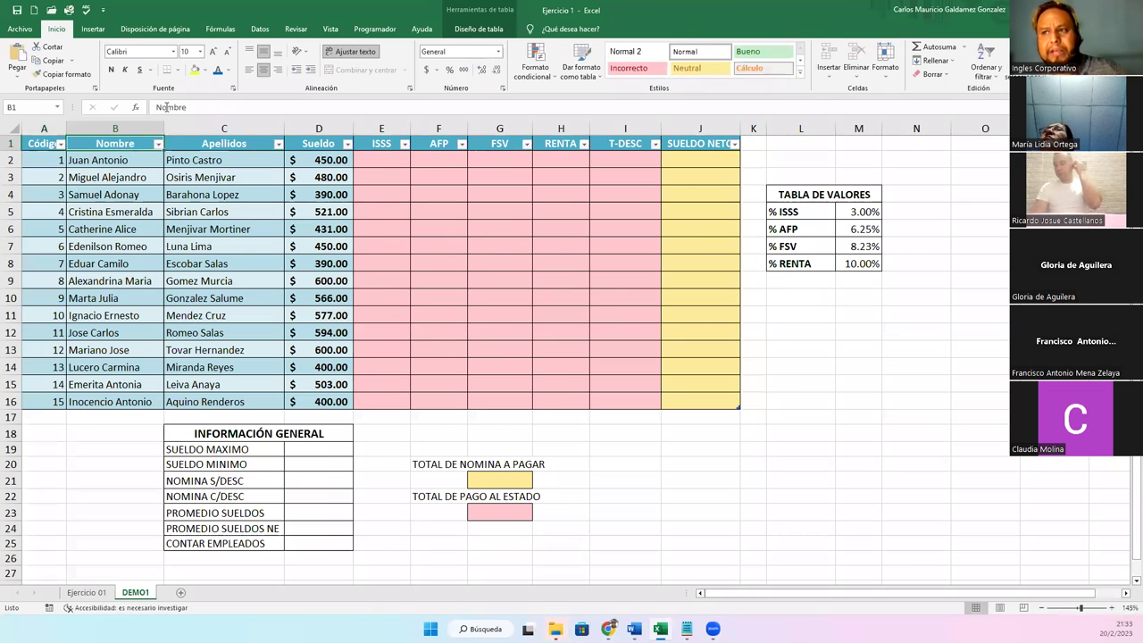
- Examine the code, name, surname and salary columns, then the deduction, T-DESC and SUELDO NETO headers
{"action": "left_click_drag", "start_coordinate": [41, 160], "coordinate": [42, 401]}
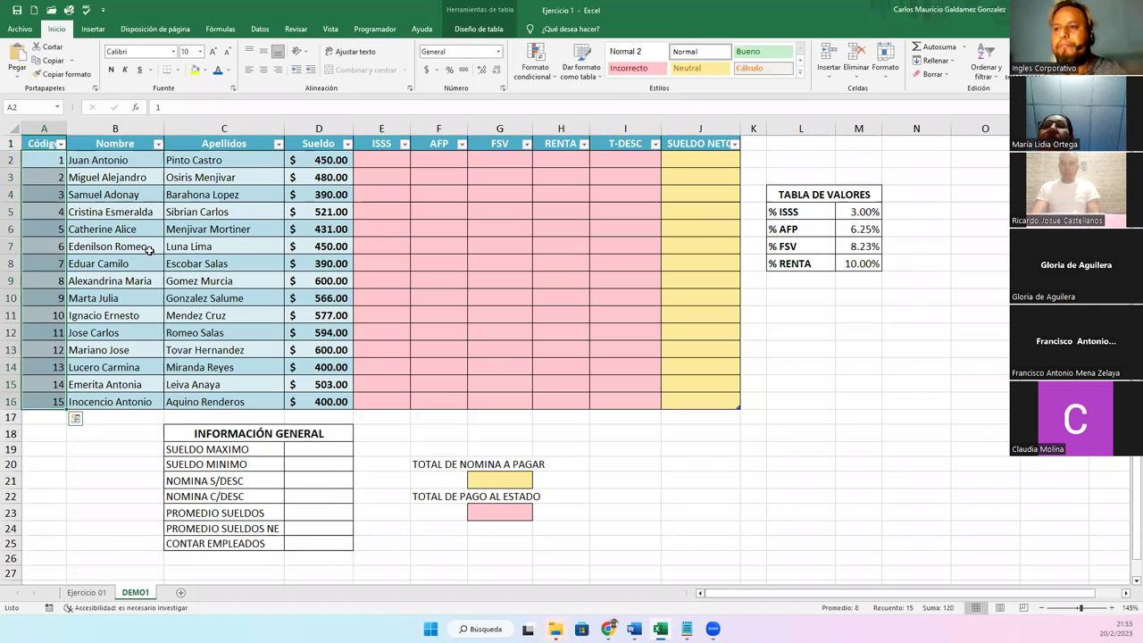
{"action": "left_click_drag", "start_coordinate": [113, 164], "coordinate": [108, 400]}
{"action": "left_click_drag", "start_coordinate": [209, 168], "coordinate": [224, 401]}
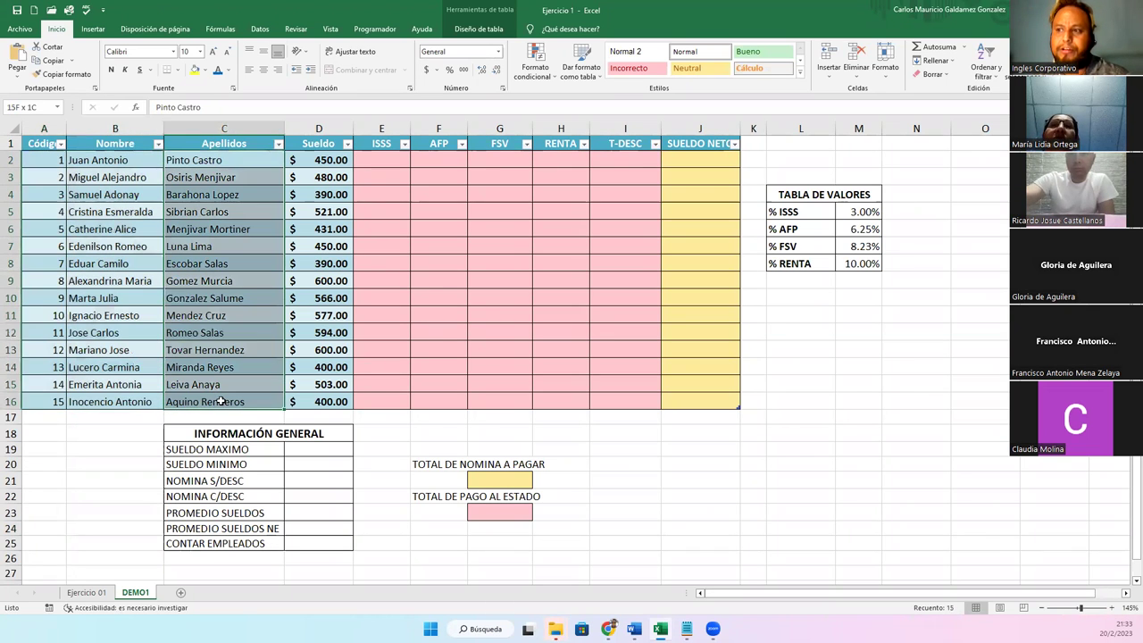
{"action": "left_click_drag", "start_coordinate": [319, 163], "coordinate": [304, 393]}
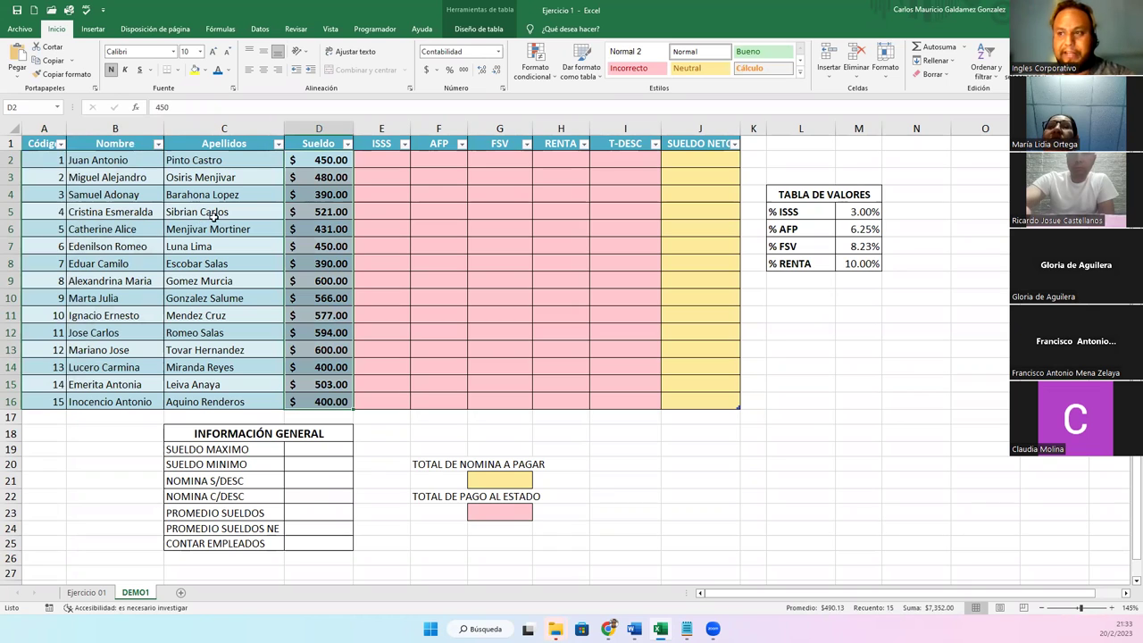
{"action": "left_click_drag", "start_coordinate": [168, 297], "coordinate": [195, 309]}
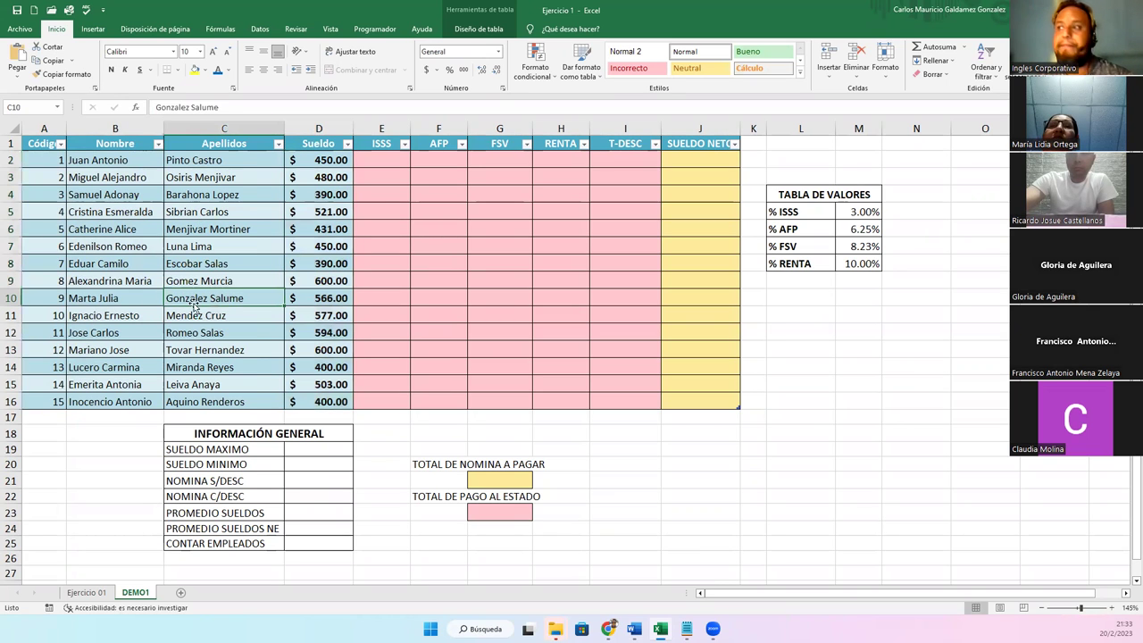
{"action": "left_click", "coordinate": [384, 143]}
{"action": "left_click_drag", "start_coordinate": [384, 144], "coordinate": [561, 144]}
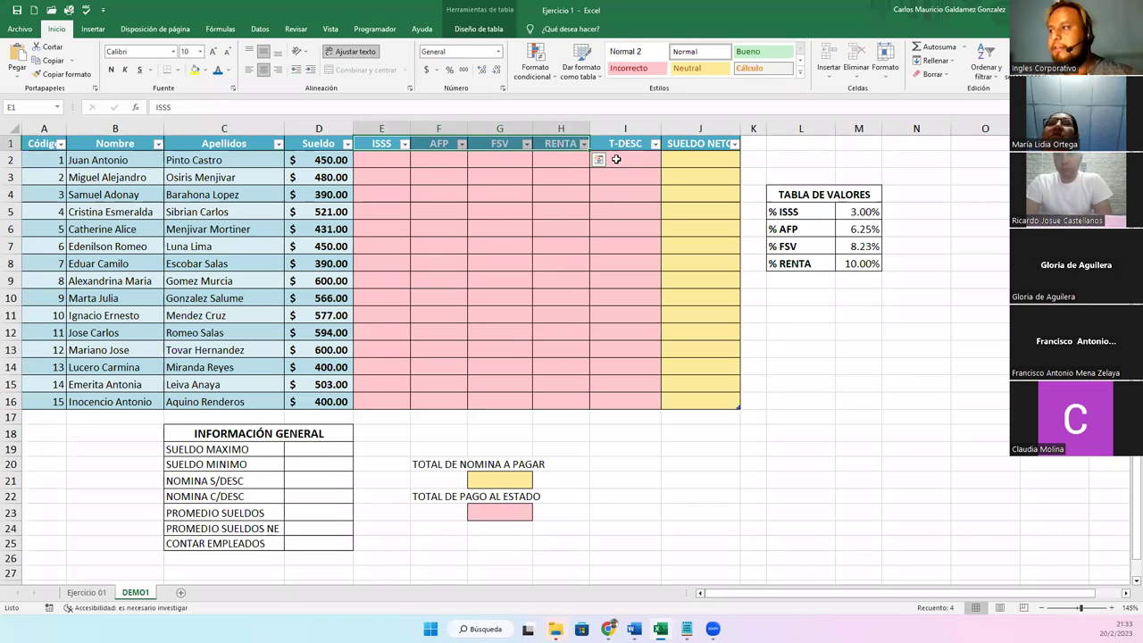
{"action": "left_click", "coordinate": [620, 145]}
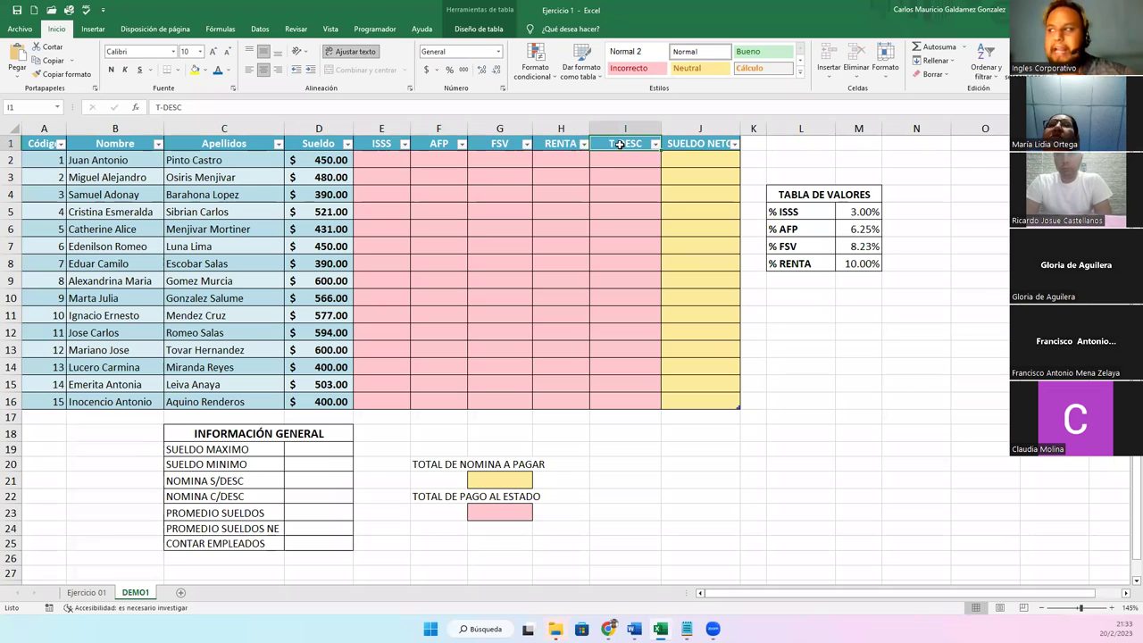
{"action": "left_click", "coordinate": [695, 141]}
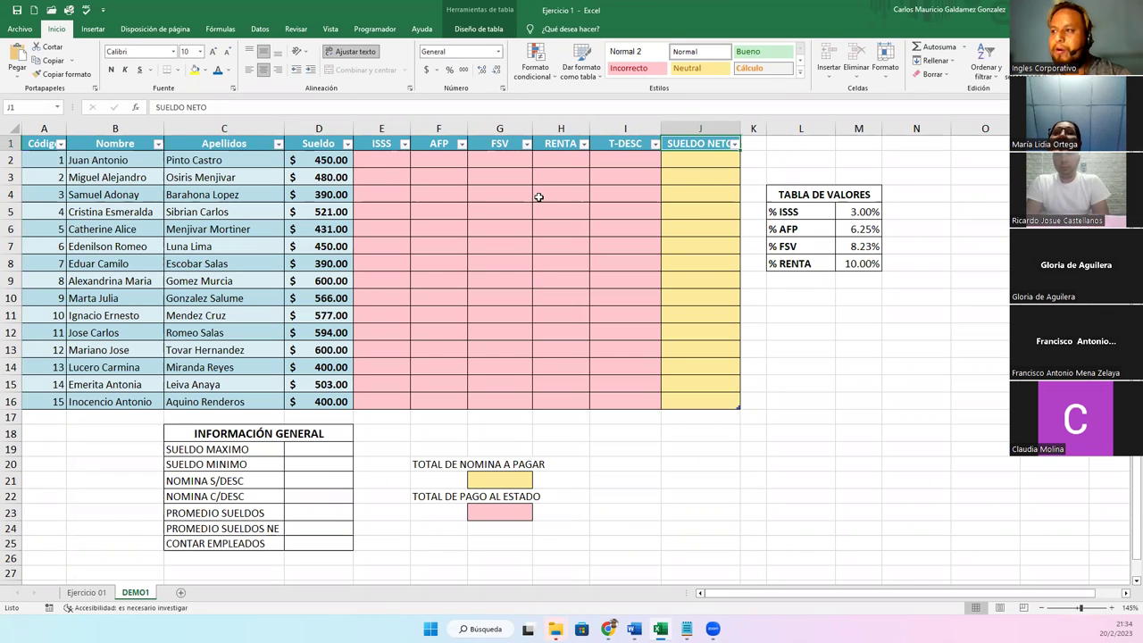
- Examine the empty range E2:J16, the result cells of INFORMACIÓN GENERAL and each percentage in TABLA DE VALORES
{"action": "left_click", "coordinate": [384, 159]}
{"action": "left_click_drag", "start_coordinate": [418, 177], "coordinate": [699, 400]}
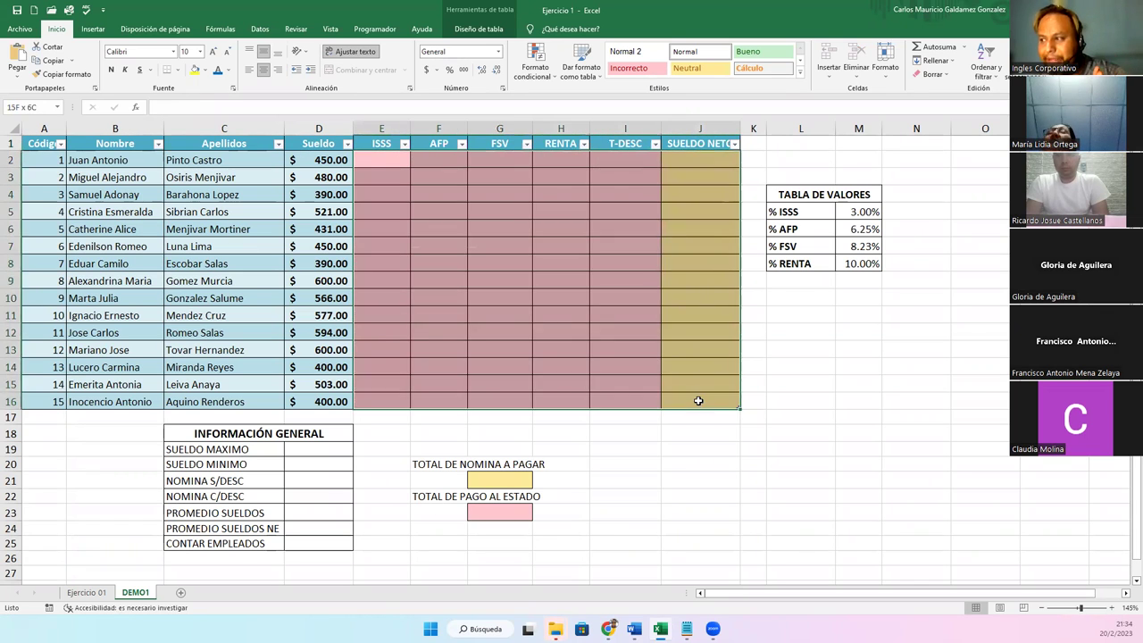
{"action": "left_click_drag", "start_coordinate": [286, 446], "coordinate": [319, 539]}
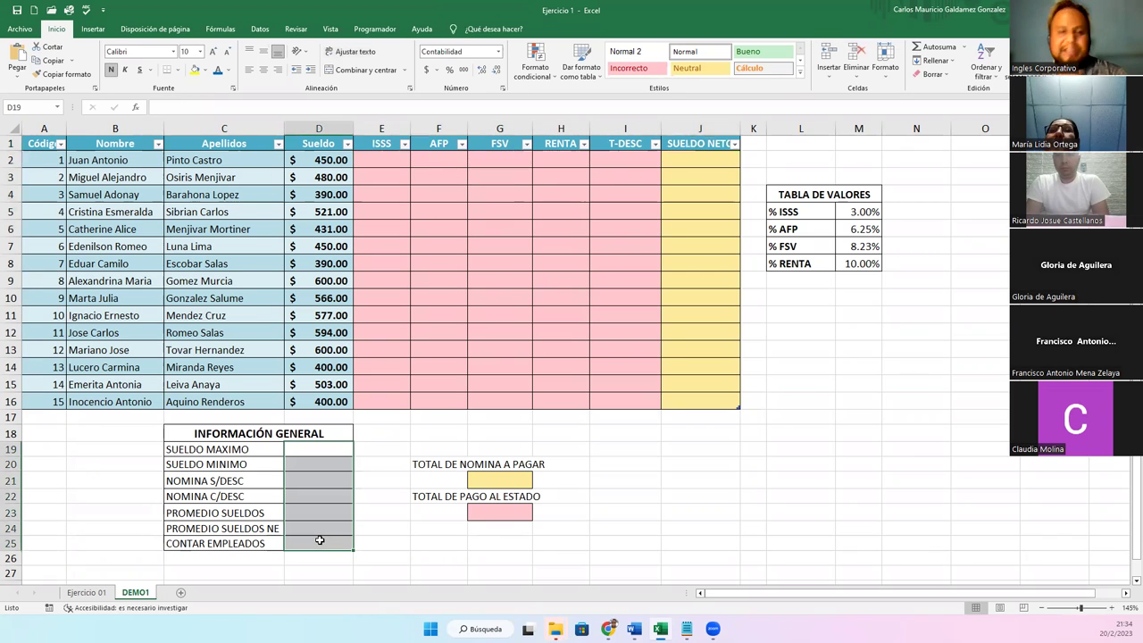
{"action": "left_click", "coordinate": [483, 322]}
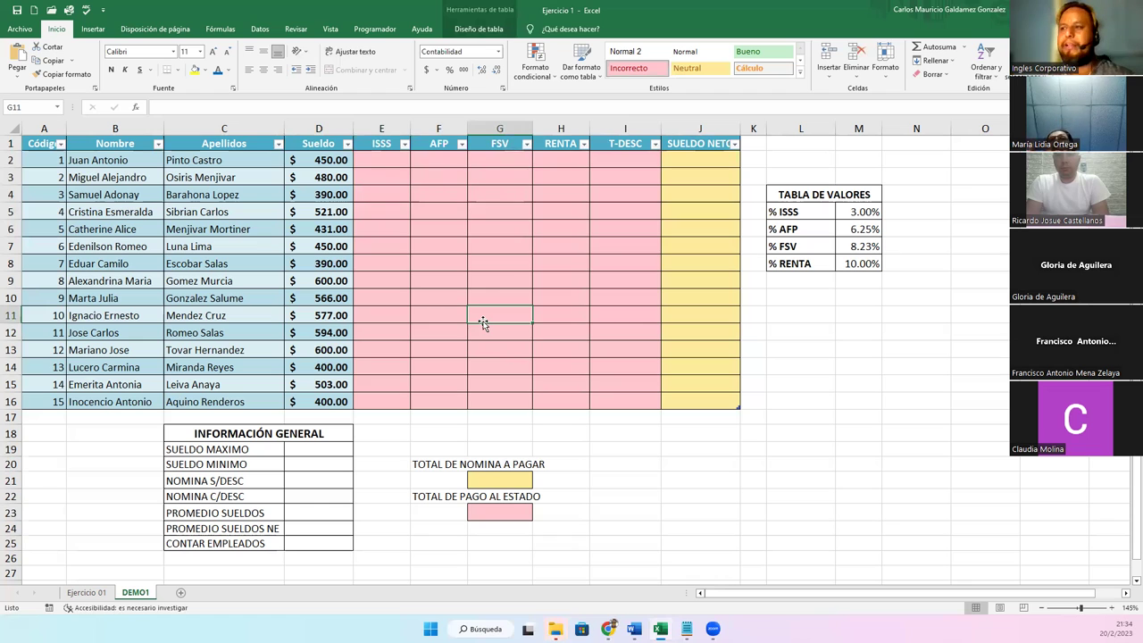
{"action": "left_click", "coordinate": [852, 211]}
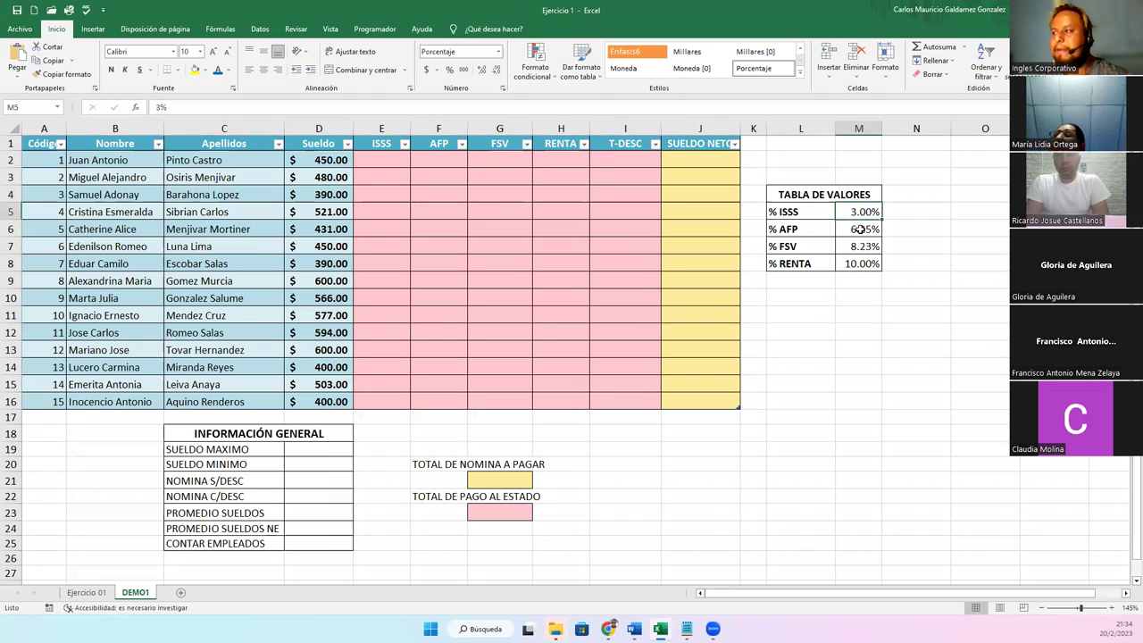
{"action": "left_click_drag", "start_coordinate": [858, 212], "coordinate": [857, 264]}
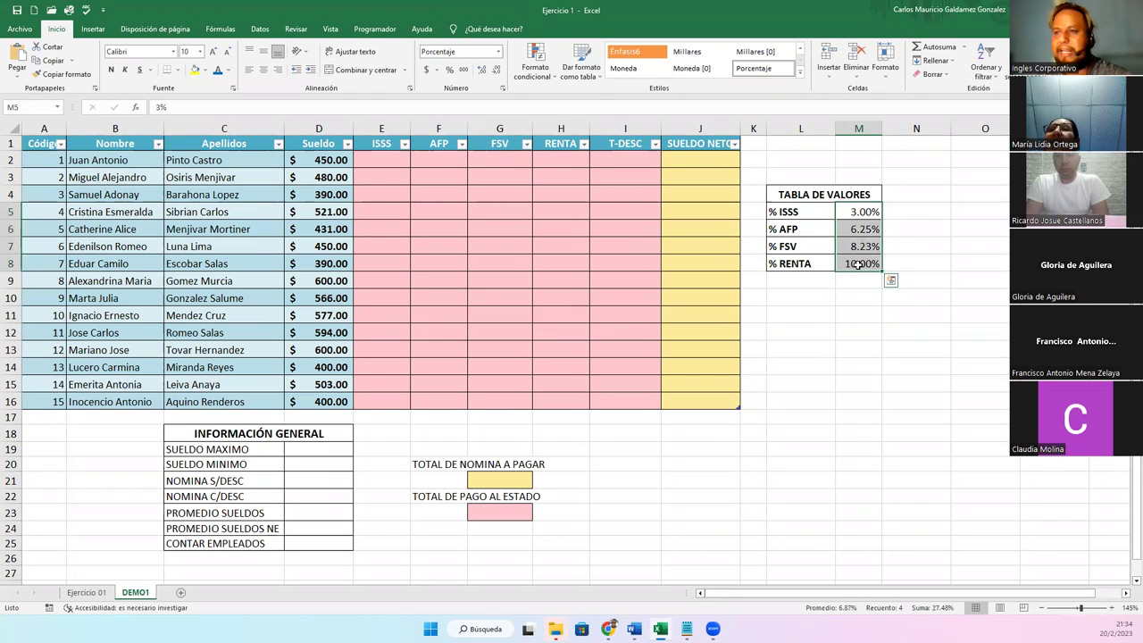
{"action": "left_click", "coordinate": [863, 216]}
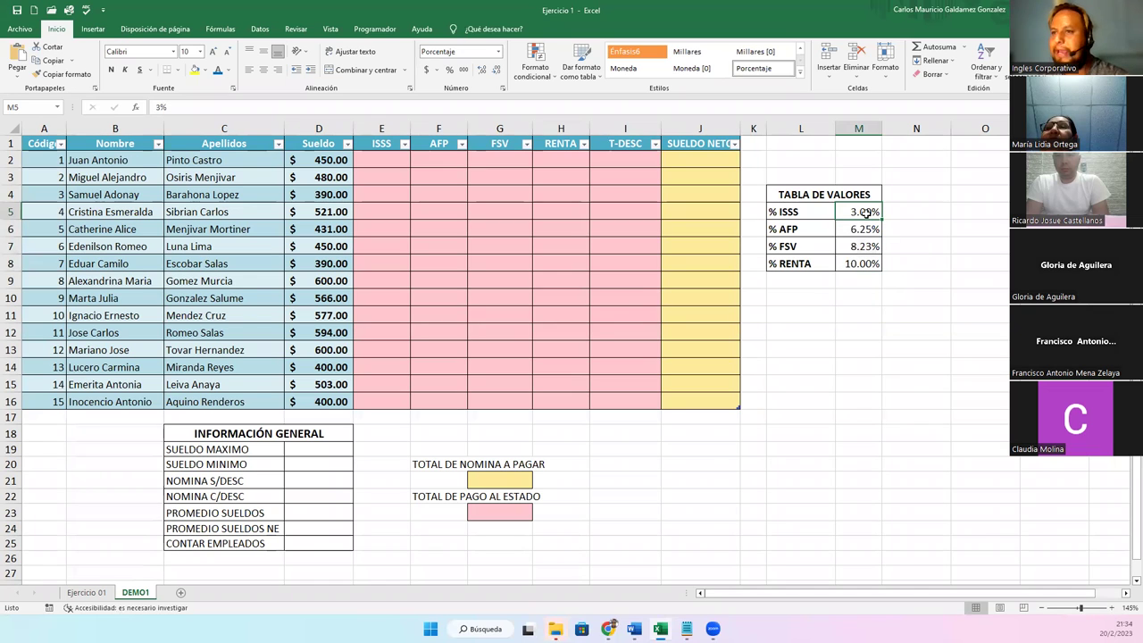
{"action": "left_click", "coordinate": [866, 230]}
{"action": "left_click", "coordinate": [868, 246]}
{"action": "left_click", "coordinate": [871, 265]}
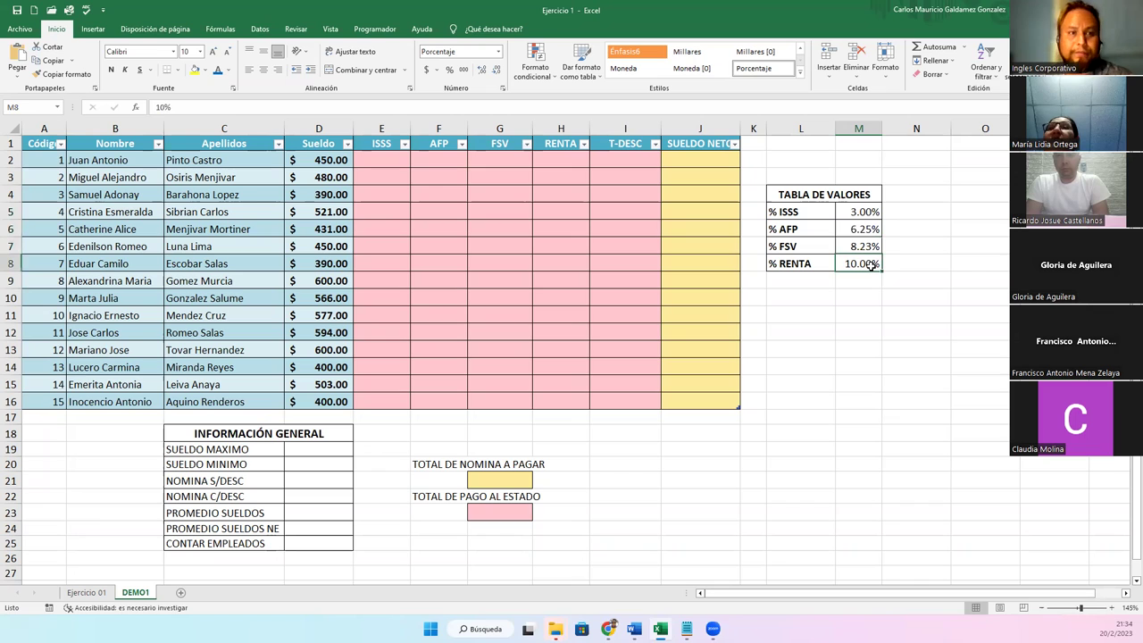
- Define the workbook-scope name ISSS for the % ISSS value in cell M5
{"action": "left_click", "coordinate": [861, 214]}
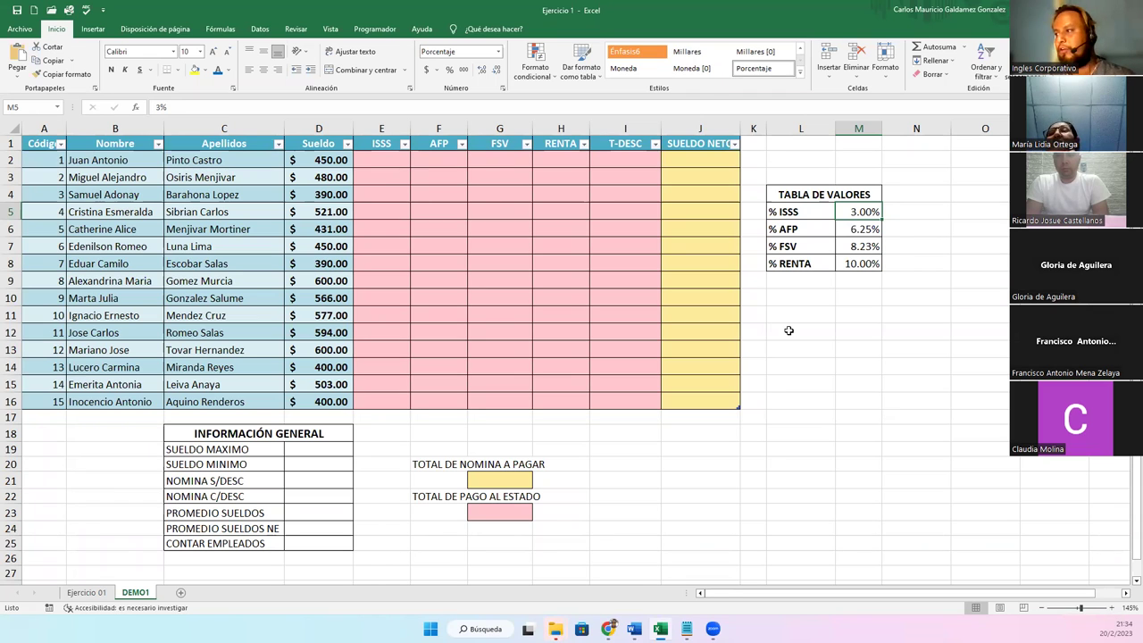
{"action": "left_click", "coordinate": [229, 31]}
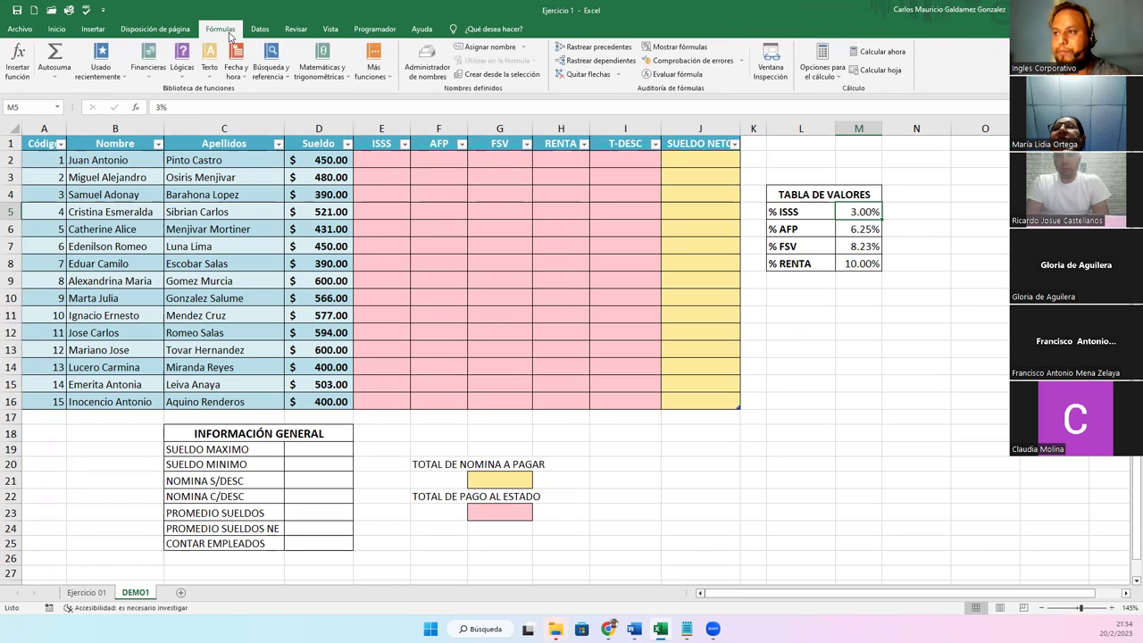
{"action": "left_click", "coordinate": [493, 48]}
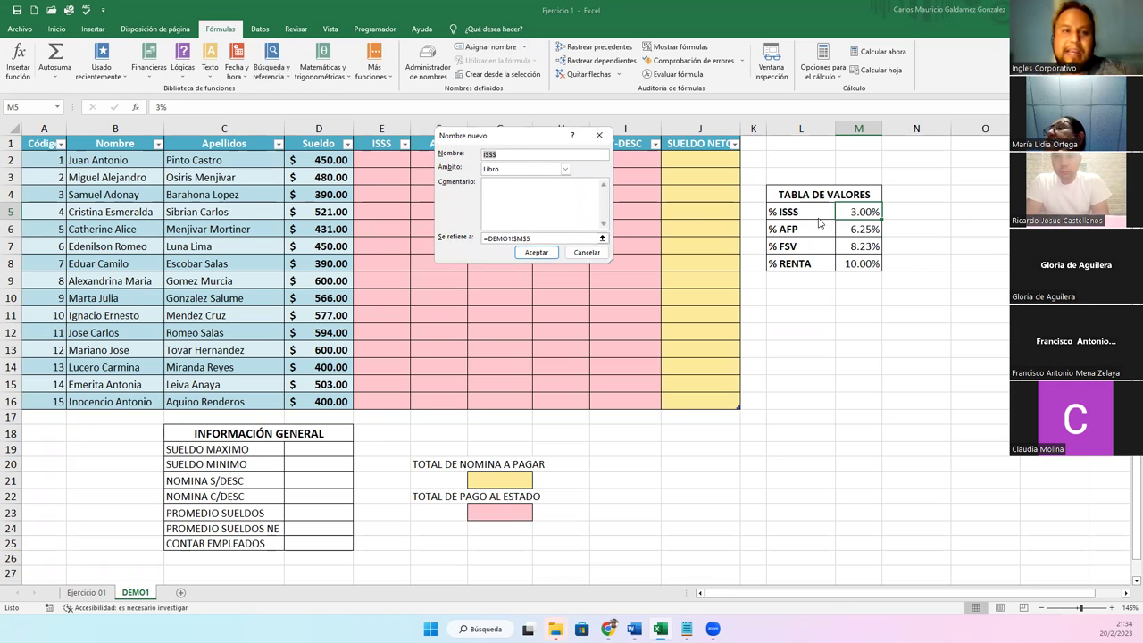
{"action": "left_click", "coordinate": [506, 155]}
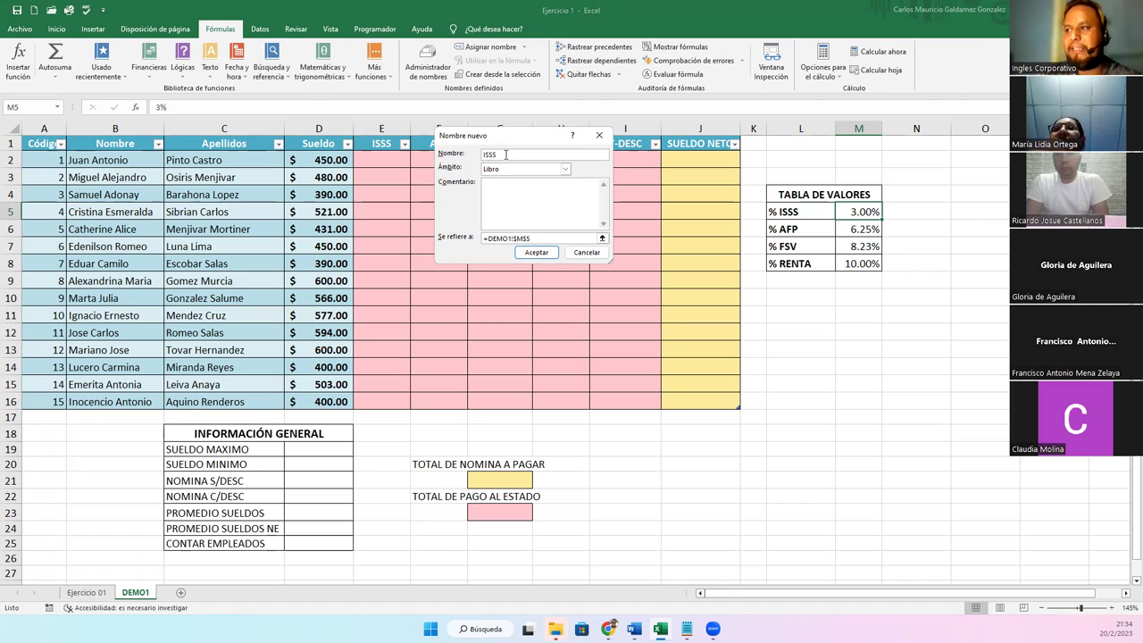
{"action": "key", "text": "Return"}
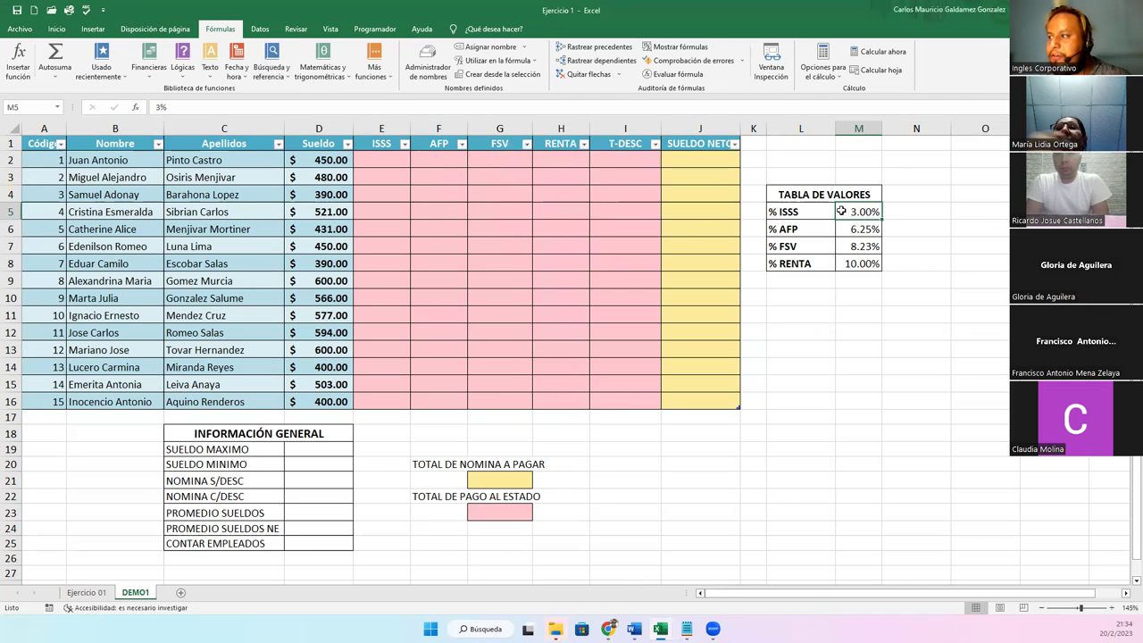
{"action": "left_click", "coordinate": [33, 107]}
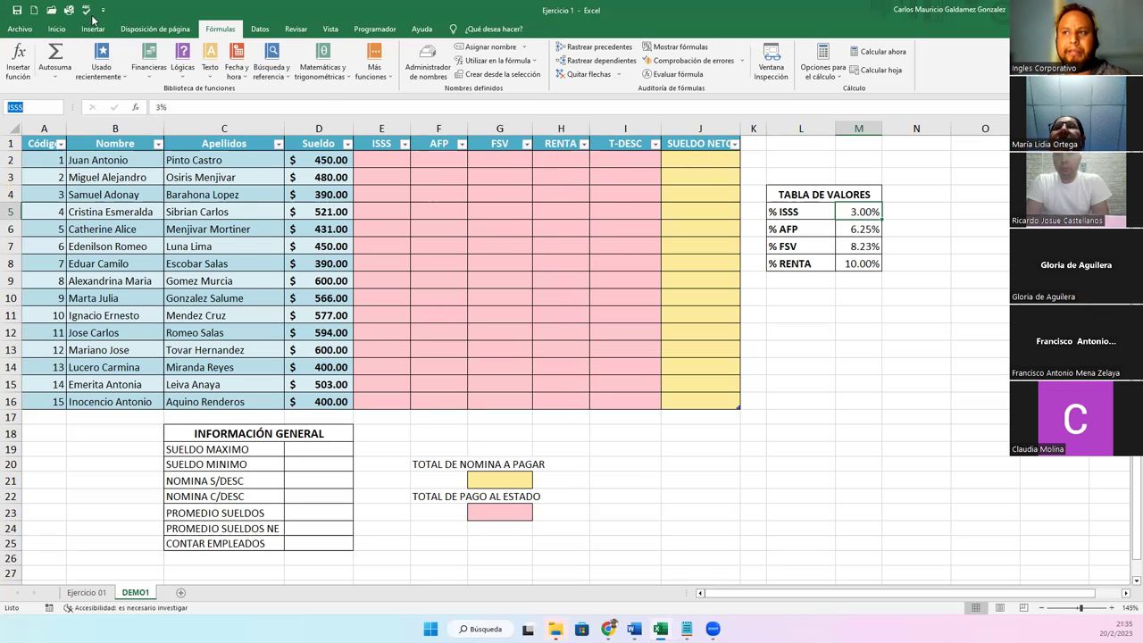
{"action": "left_click", "coordinate": [56, 29]}
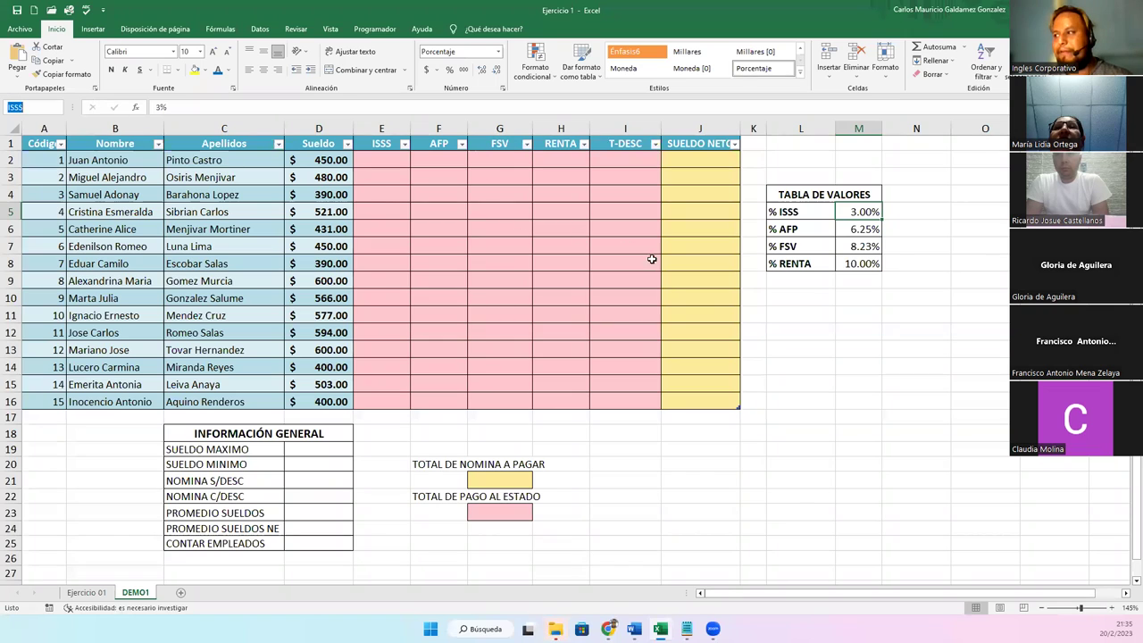
- Assign the name AFP to the % AFP value in cell M6 and check the names of M5 and M6
{"action": "left_click", "coordinate": [855, 230]}
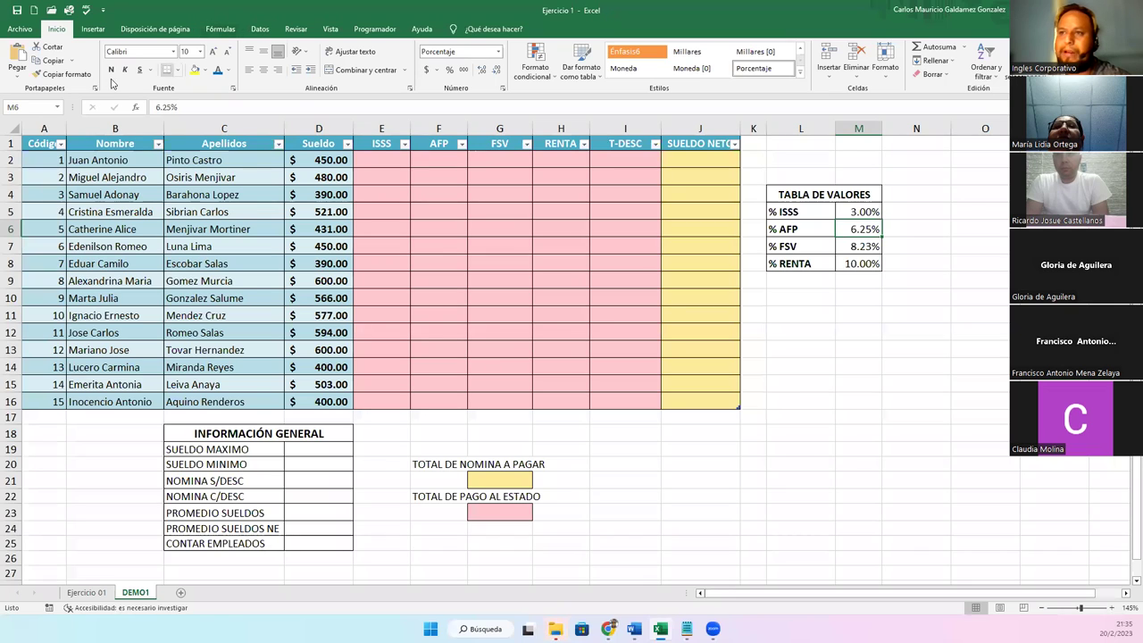
{"action": "left_click", "coordinate": [33, 107]}
{"action": "type", "text": "ISSS"}
{"action": "key", "text": "BackSpace"}
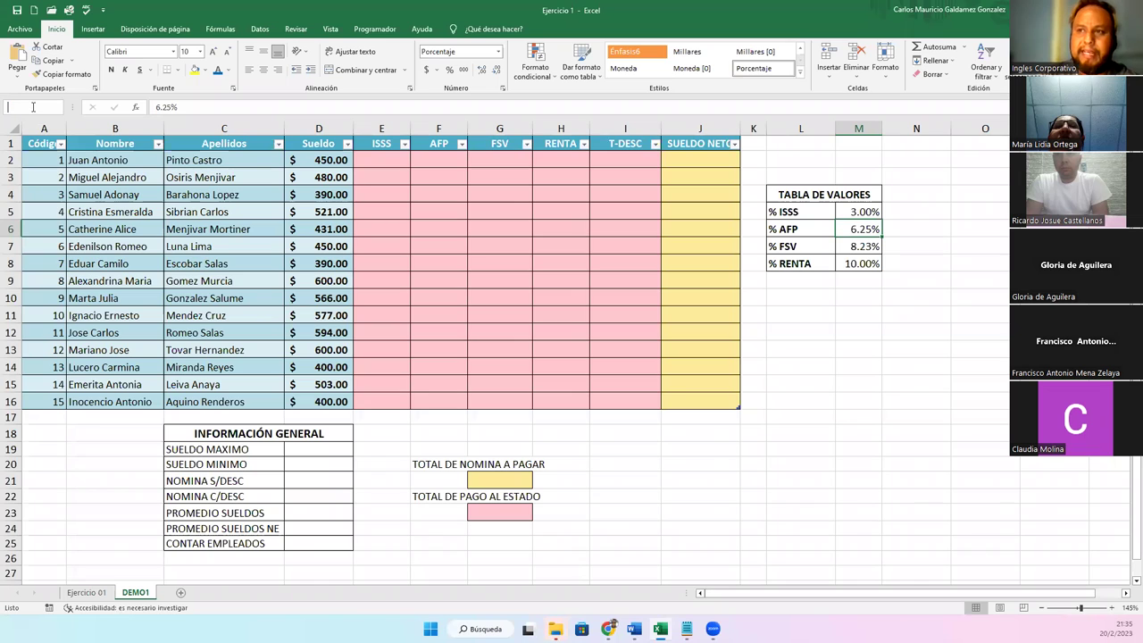
{"action": "type", "text": "AFP"}
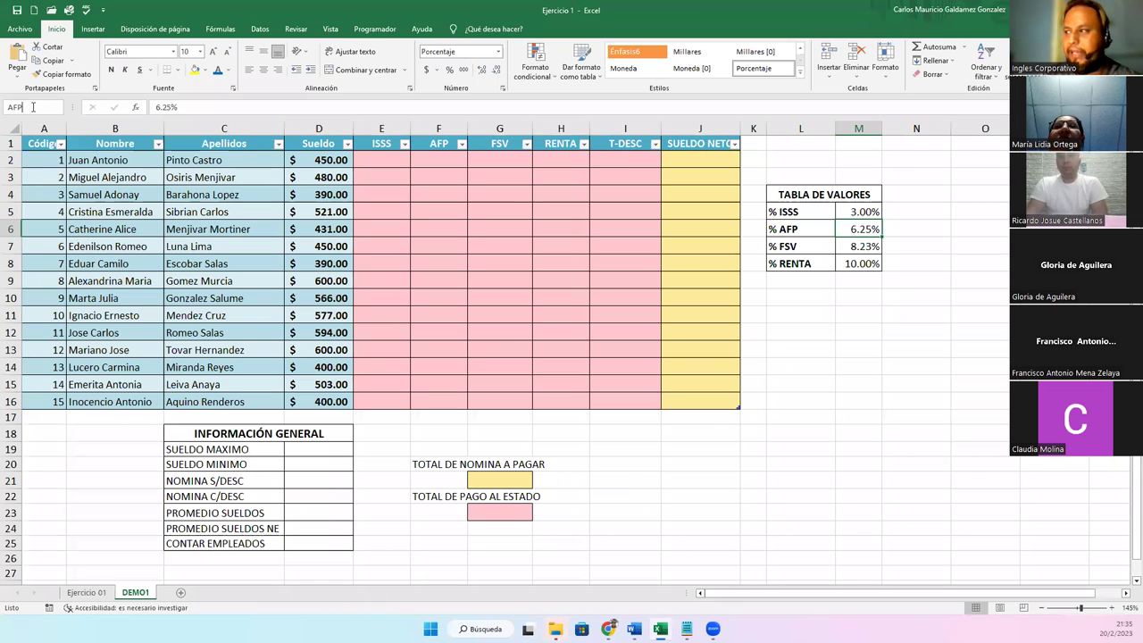
{"action": "key", "text": "Return"}
{"action": "left_click", "coordinate": [852, 214]}
{"action": "left_click", "coordinate": [853, 227]}
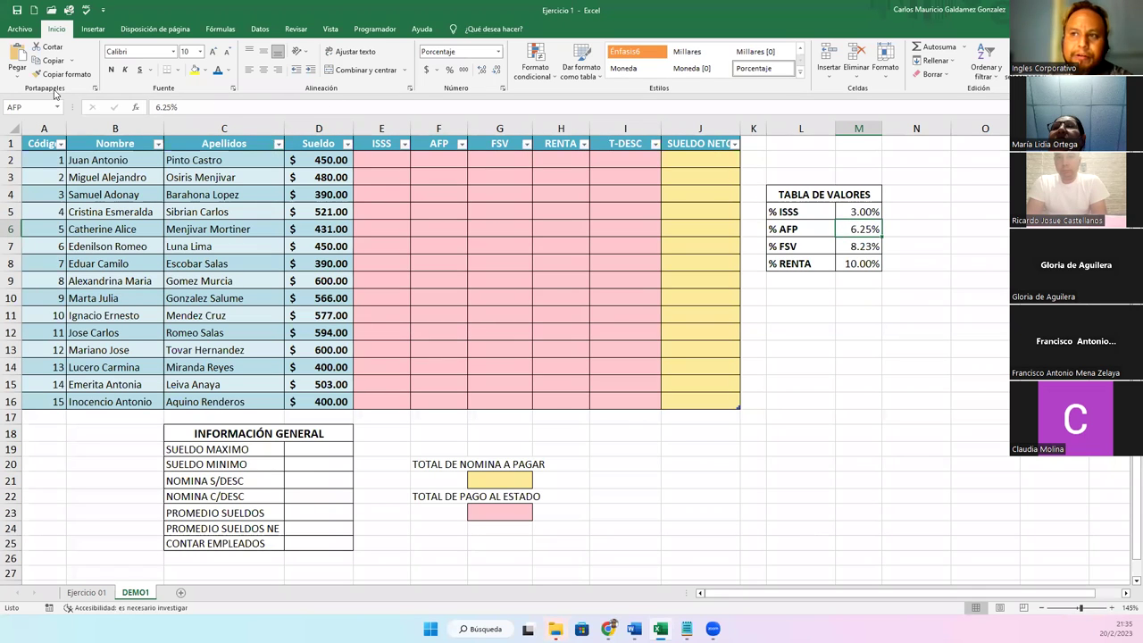
- Assign the name FSV to the % FSV value in cell M7
{"action": "left_click", "coordinate": [857, 248]}
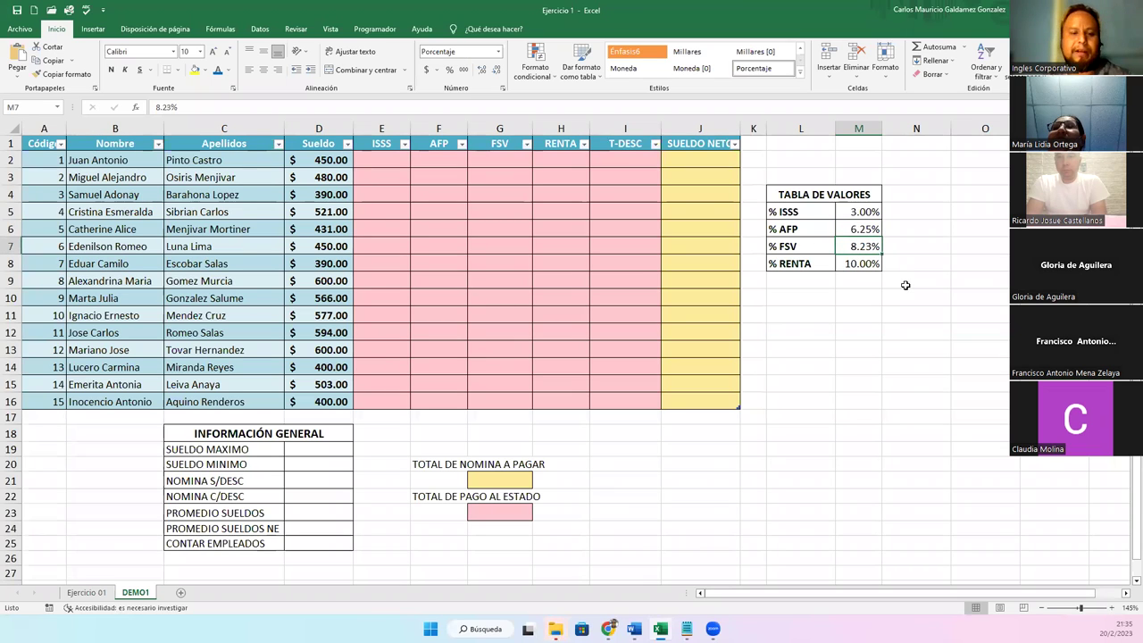
{"action": "left_click", "coordinate": [34, 107]}
{"action": "type", "text": "FS"}
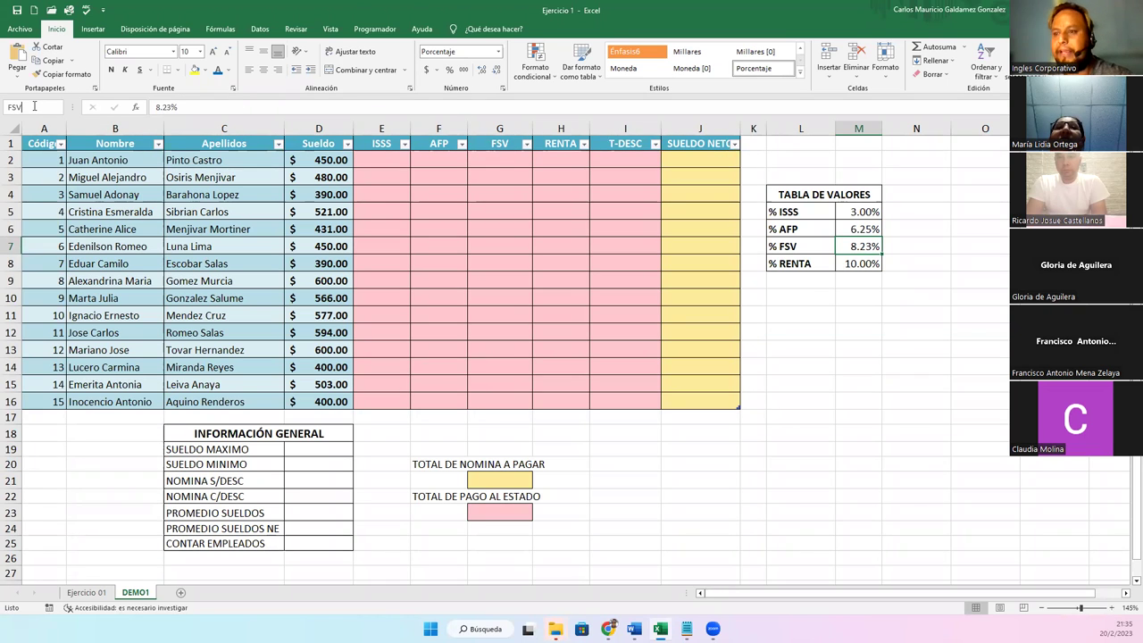
{"action": "type", "text": "V"}
{"action": "key", "text": "Return"}
- Assign the name RENTA to the % RENTA value in cell M8
{"action": "left_click", "coordinate": [861, 263]}
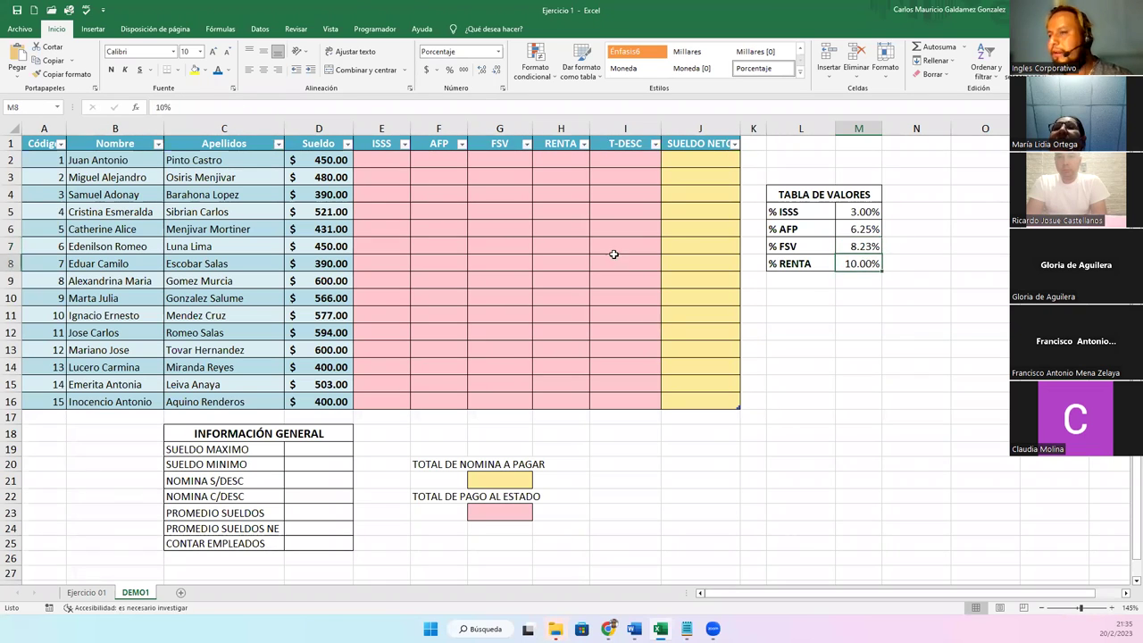
{"action": "left_click", "coordinate": [32, 107]}
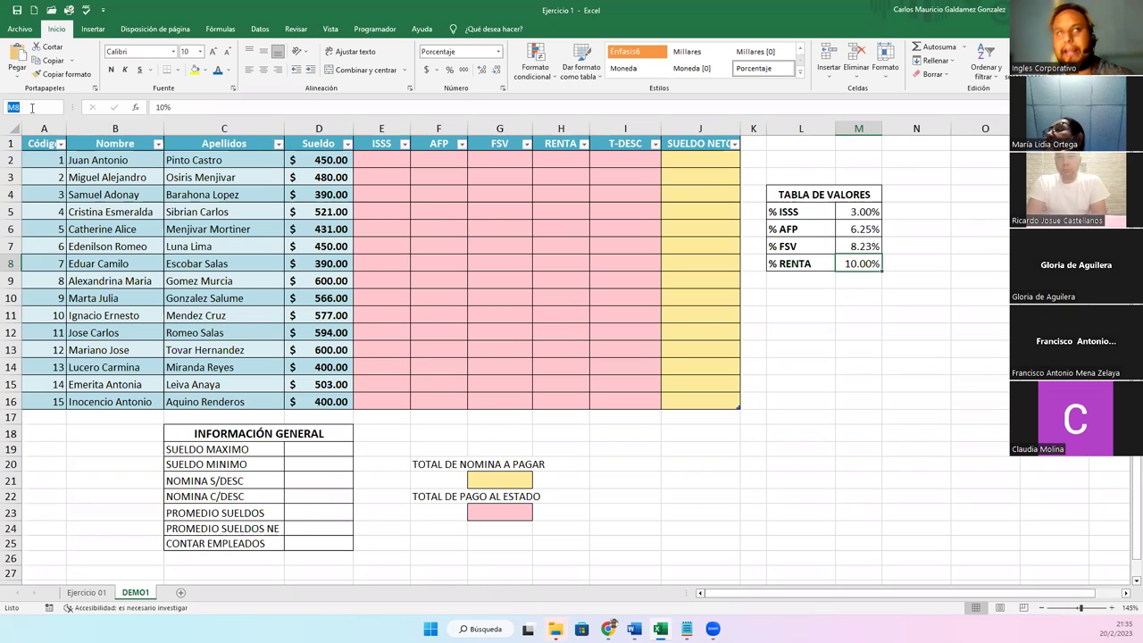
{"action": "type", "text": "RENTA"}
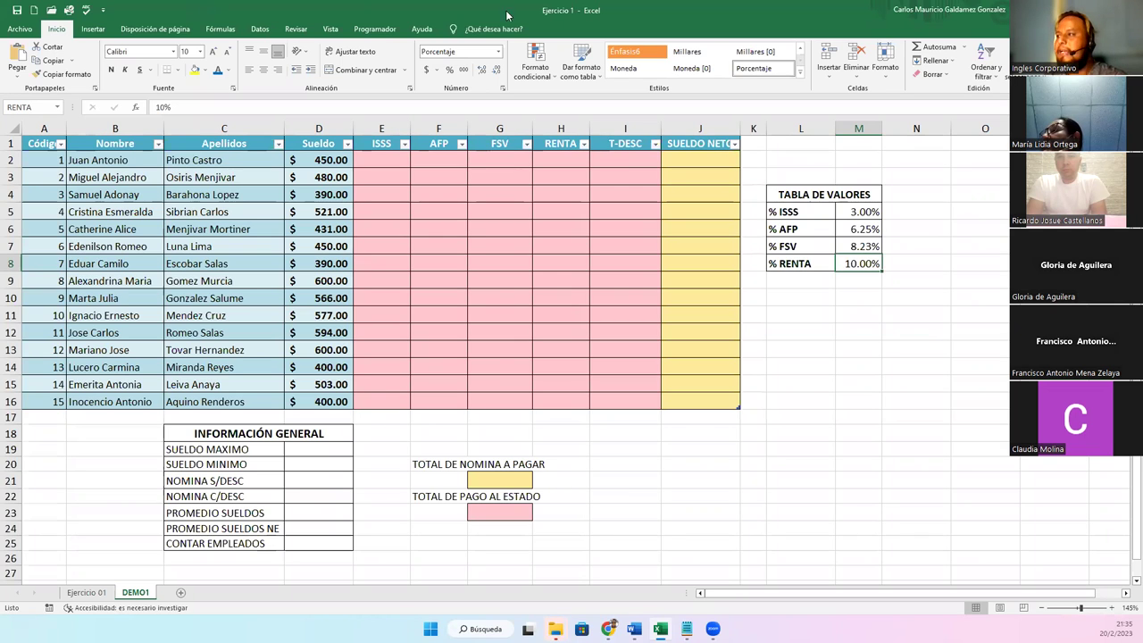
- Check the names assigned to the ISSS, AFP, FSV and RENTA percentage cells M5 to M8
{"action": "left_click", "coordinate": [869, 214]}
{"action": "left_click", "coordinate": [866, 229]}
{"action": "left_click", "coordinate": [865, 246]}
{"action": "left_click", "coordinate": [864, 264]}
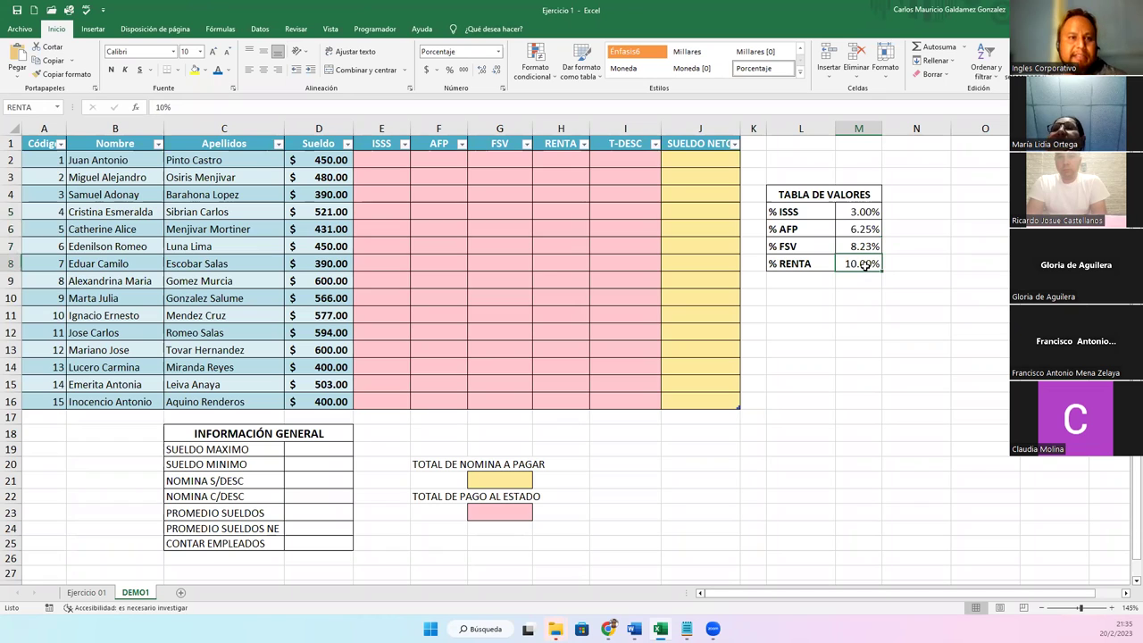
{"action": "left_click", "coordinate": [869, 215]}
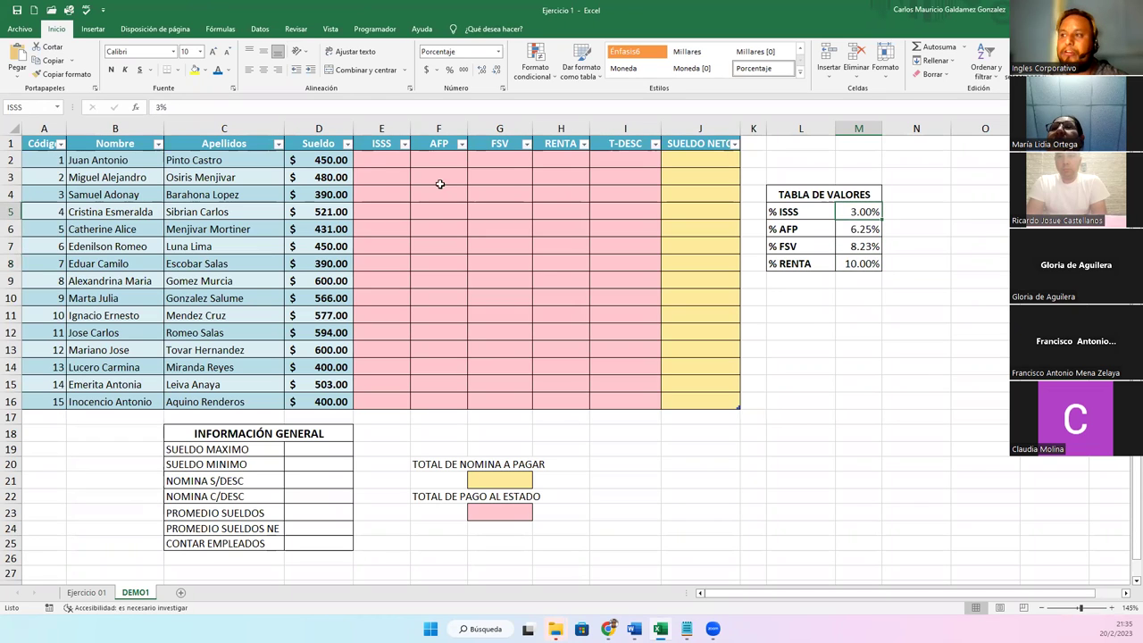
{"action": "left_click", "coordinate": [377, 160]}
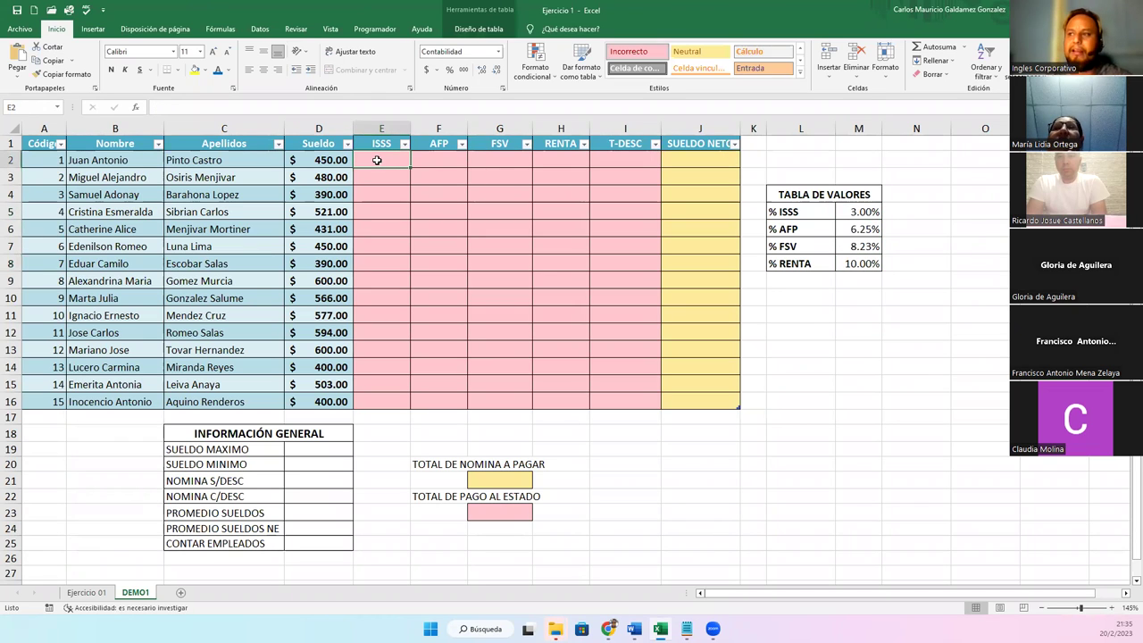
{"action": "left_click_drag", "start_coordinate": [37, 146], "coordinate": [706, 402]}
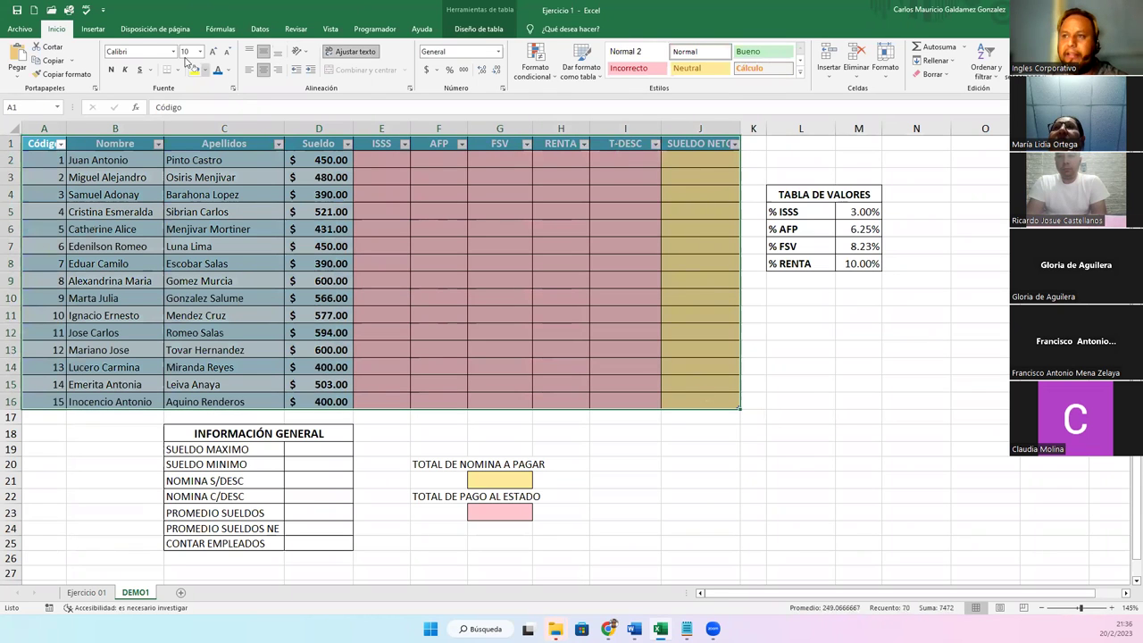
{"action": "left_click", "coordinate": [93, 28]}
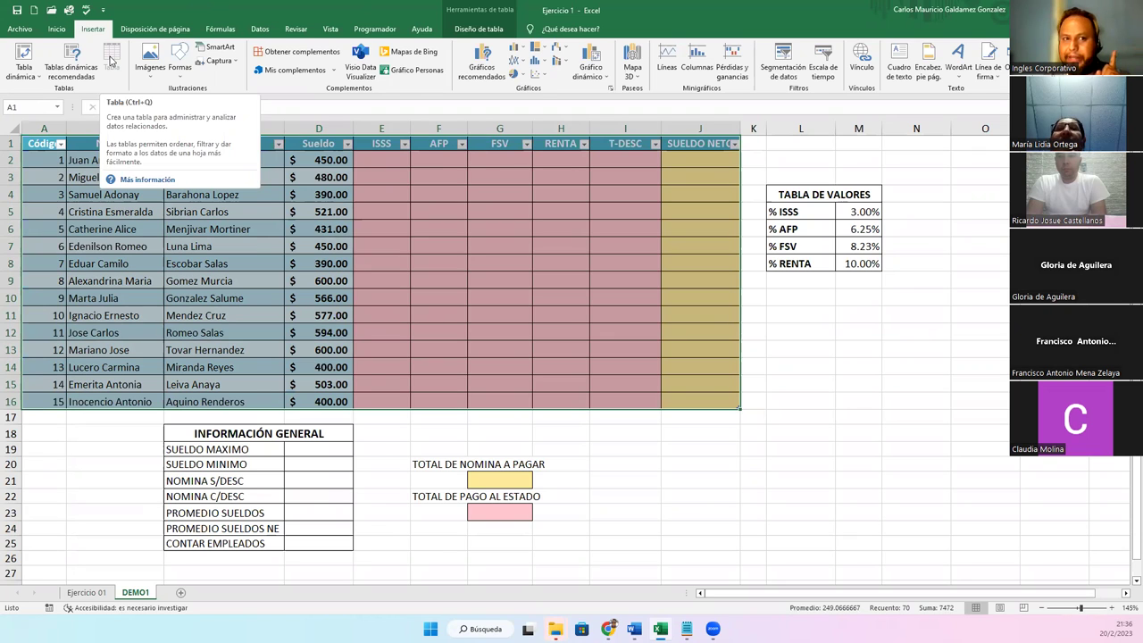
{"action": "key", "text": "Right"}
{"action": "key", "text": "Right"}
{"action": "key", "text": "Down"}
{"action": "key", "text": "Down"}
{"action": "key", "text": "Down"}
{"action": "key", "text": "Down"}
{"action": "key", "text": "Down"}
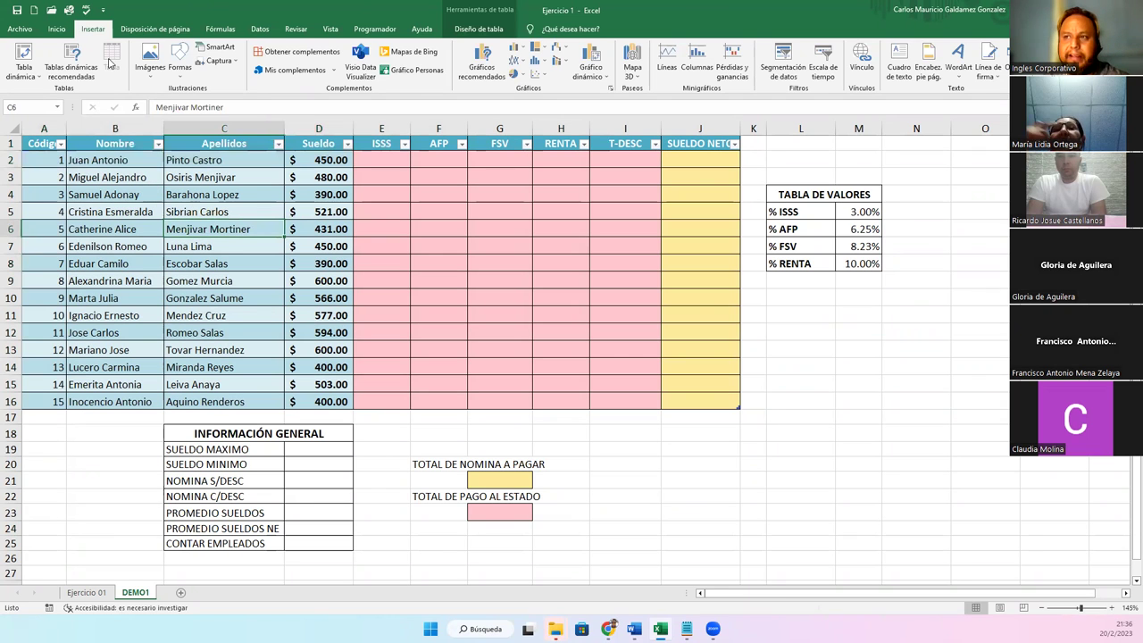
{"action": "left_click", "coordinate": [56, 29]}
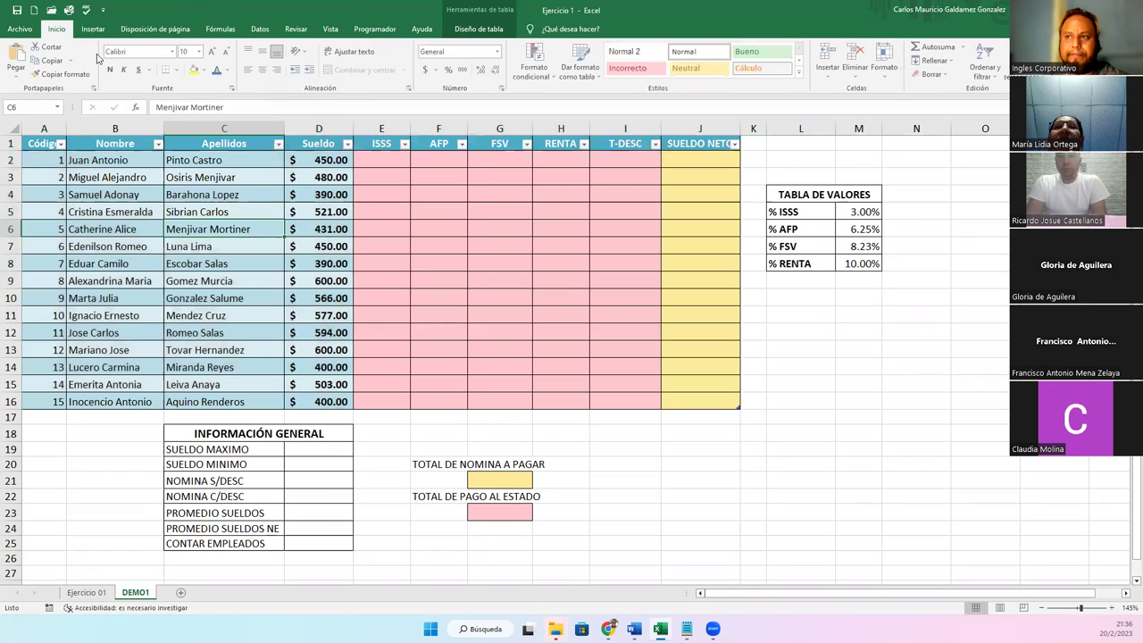
{"action": "left_click", "coordinate": [332, 301]}
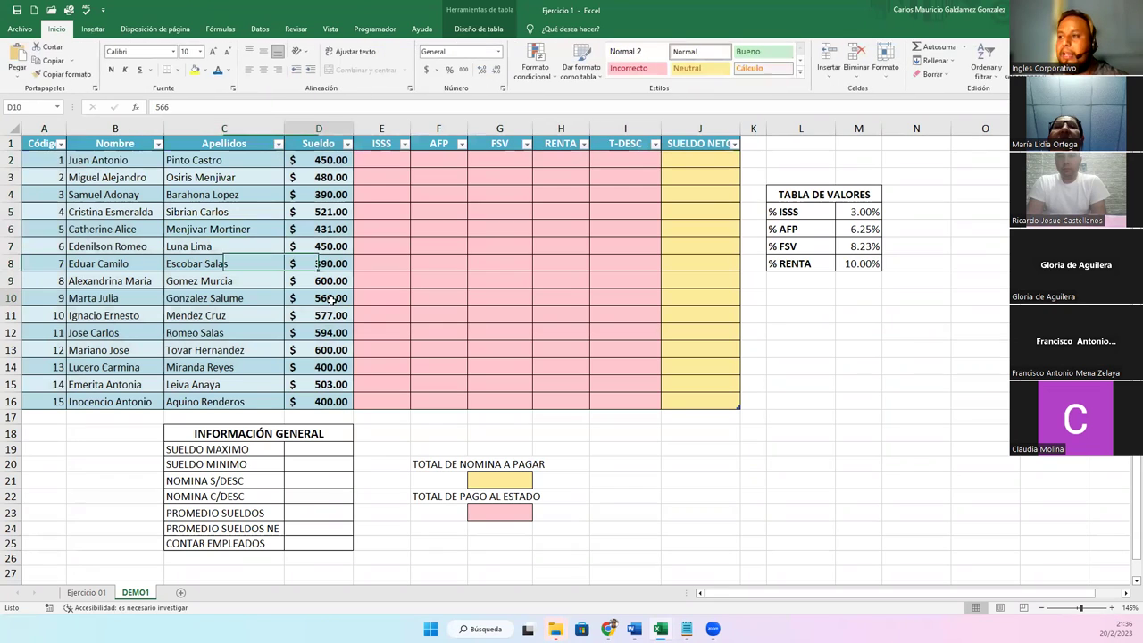
{"action": "left_click", "coordinate": [373, 161]}
{"action": "left_click", "coordinate": [435, 159]}
{"action": "left_click", "coordinate": [514, 167]}
{"action": "left_click", "coordinate": [566, 160]}
{"action": "left_click", "coordinate": [625, 161]}
{"action": "left_click", "coordinate": [680, 161]}
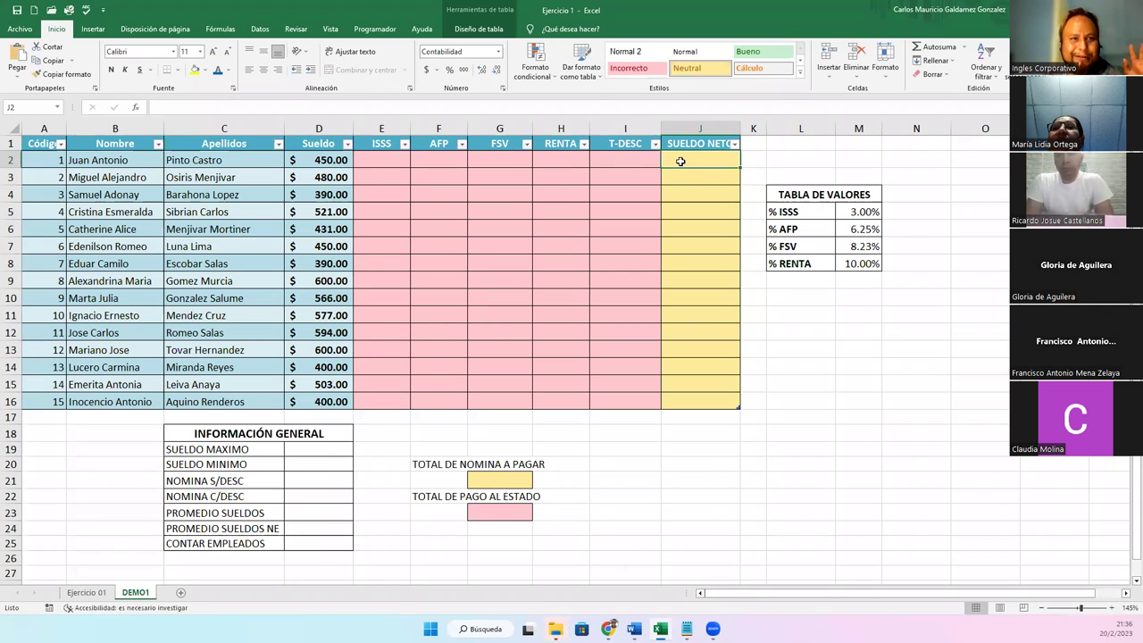
{"action": "left_click", "coordinate": [371, 160]}
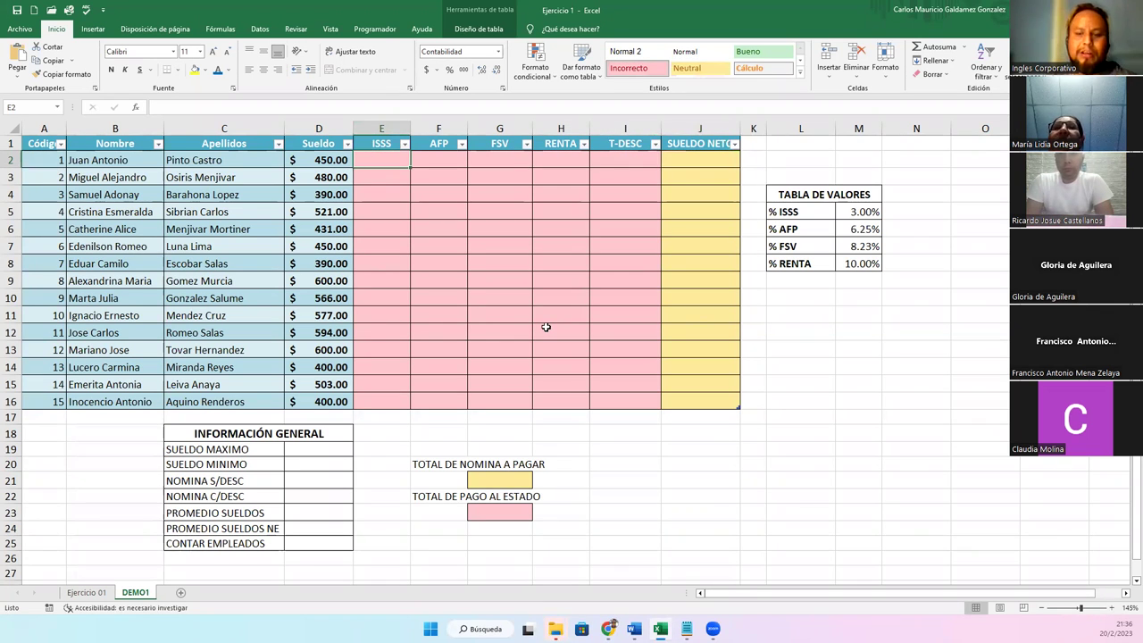
{"action": "type", "text": "="}
{"action": "key", "text": "Left"}
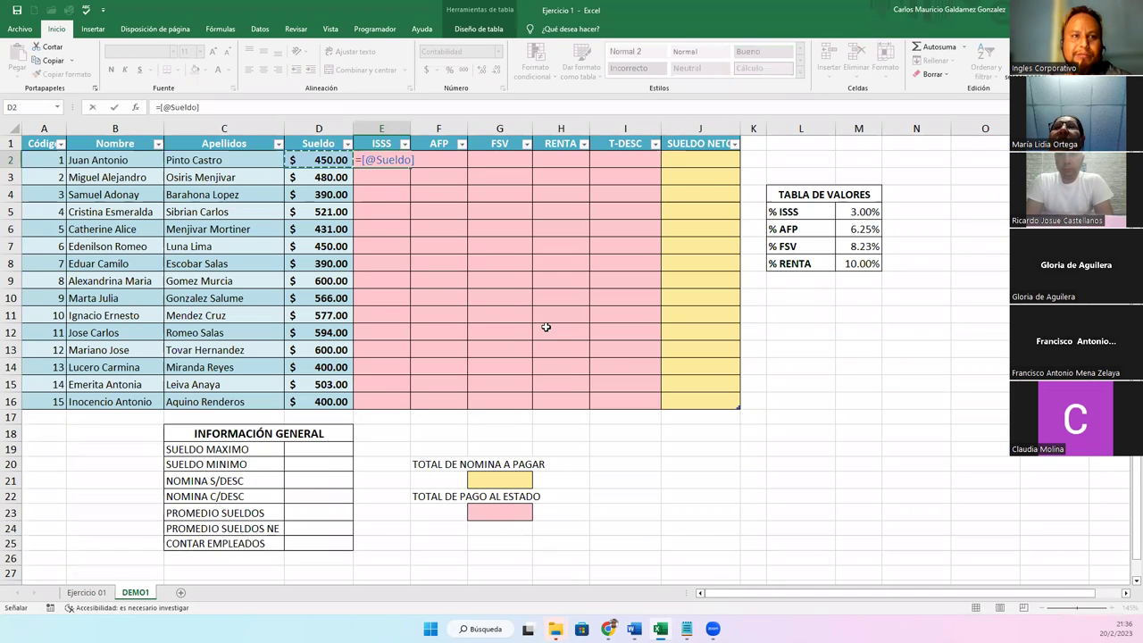
{"action": "type", "text": "*"}
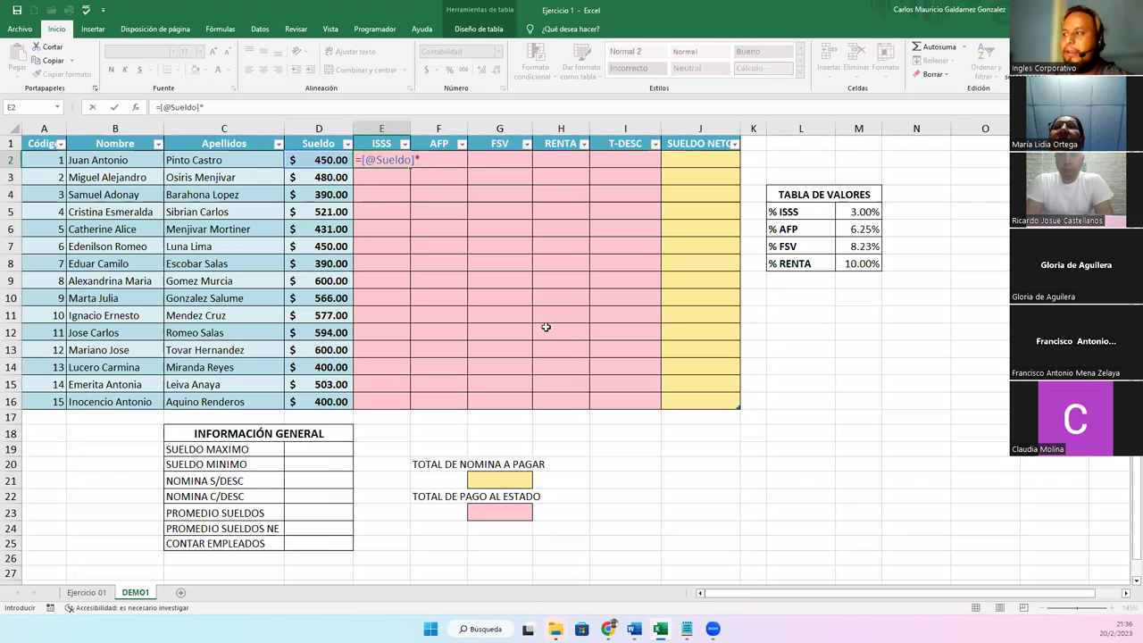
{"action": "type", "text": "IS"}
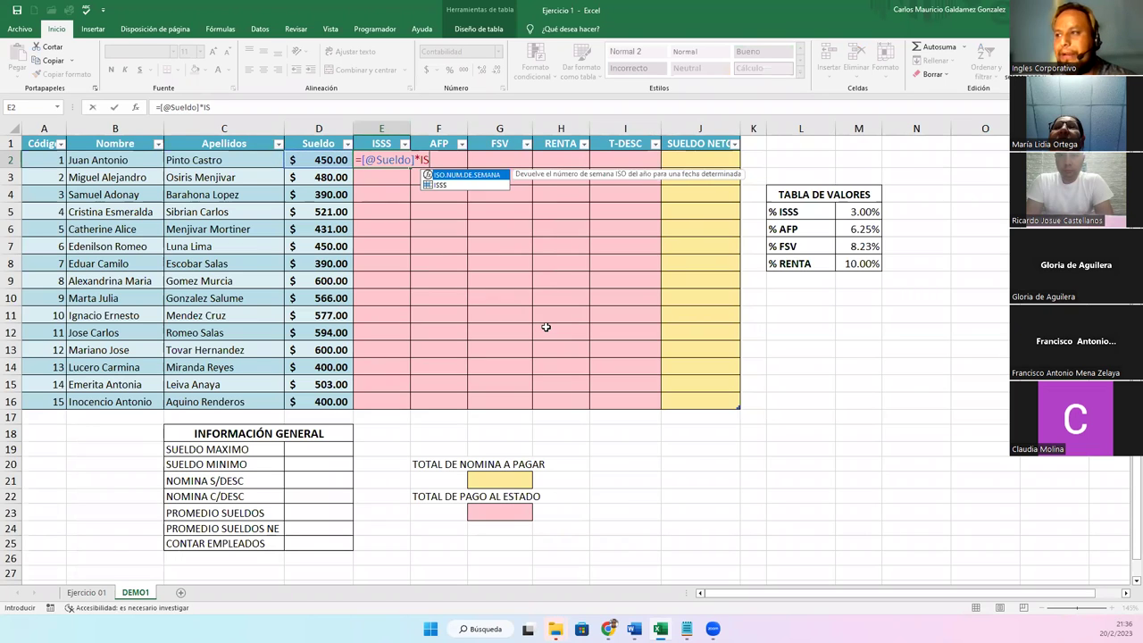
{"action": "type", "text": "SS"}
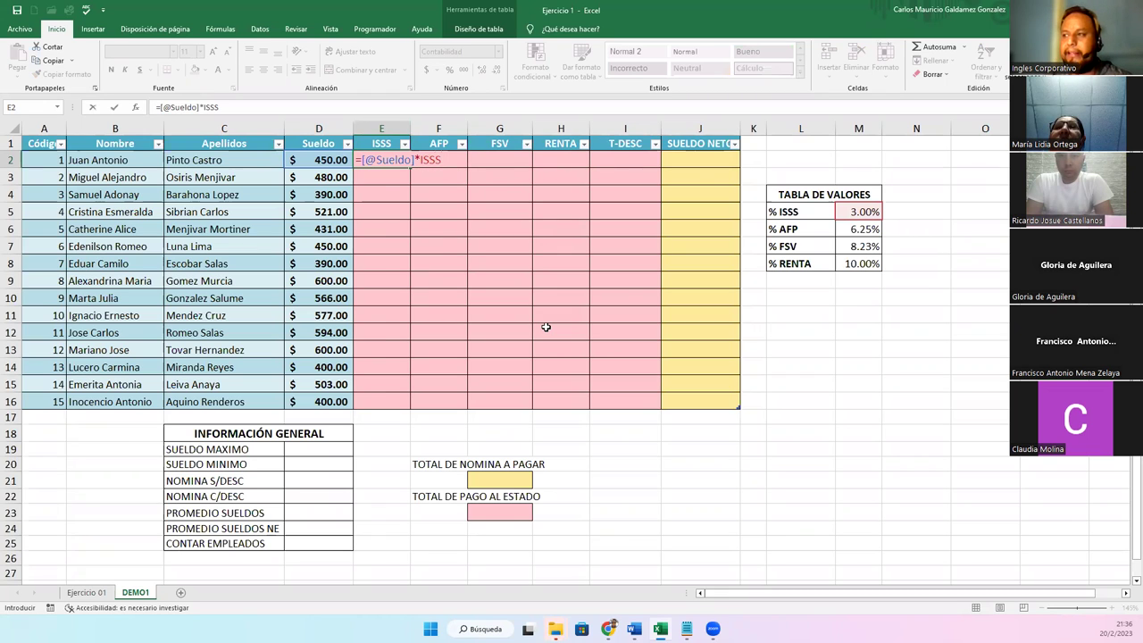
{"action": "key", "text": "Tab"}
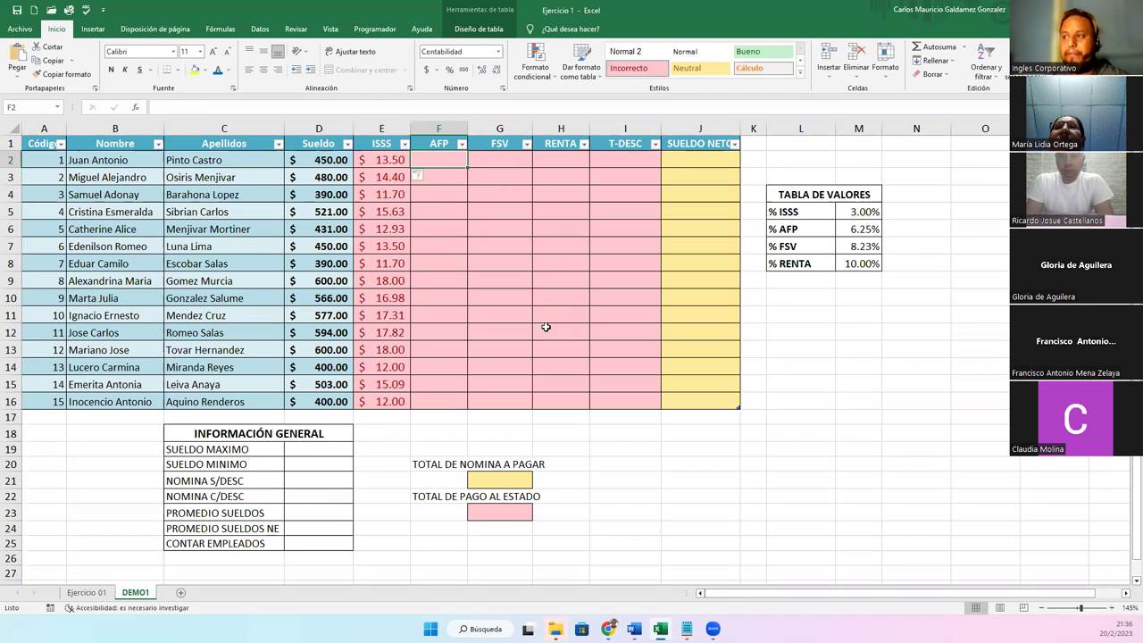
{"action": "type", "text": "="}
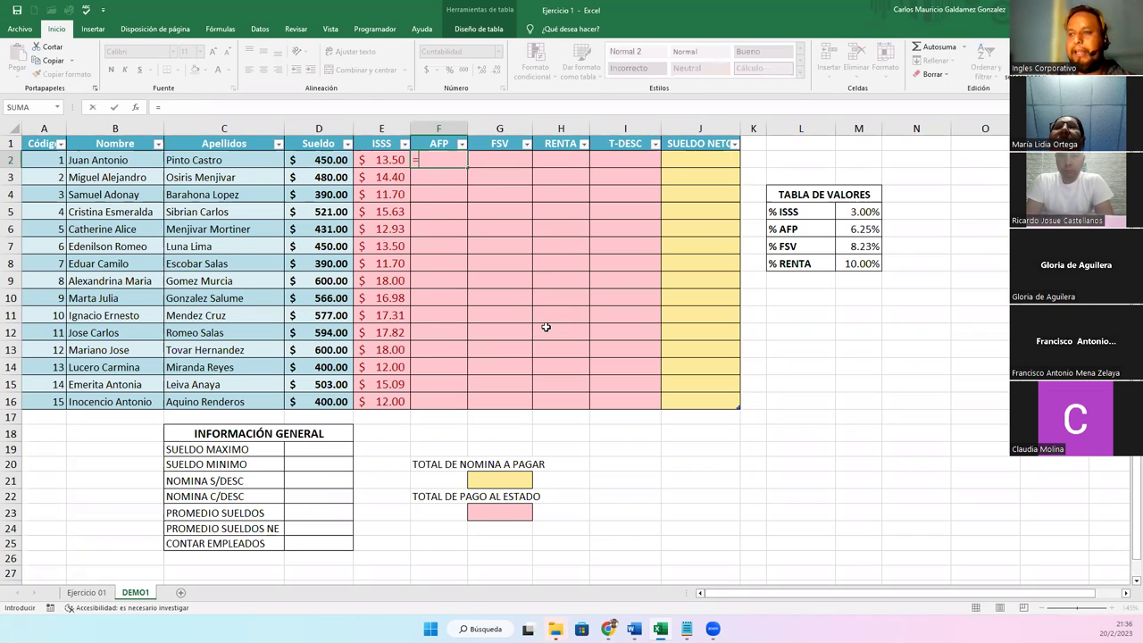
{"action": "key", "text": "Left"}
{"action": "key", "text": "Left"}
{"action": "type", "text": "*"}
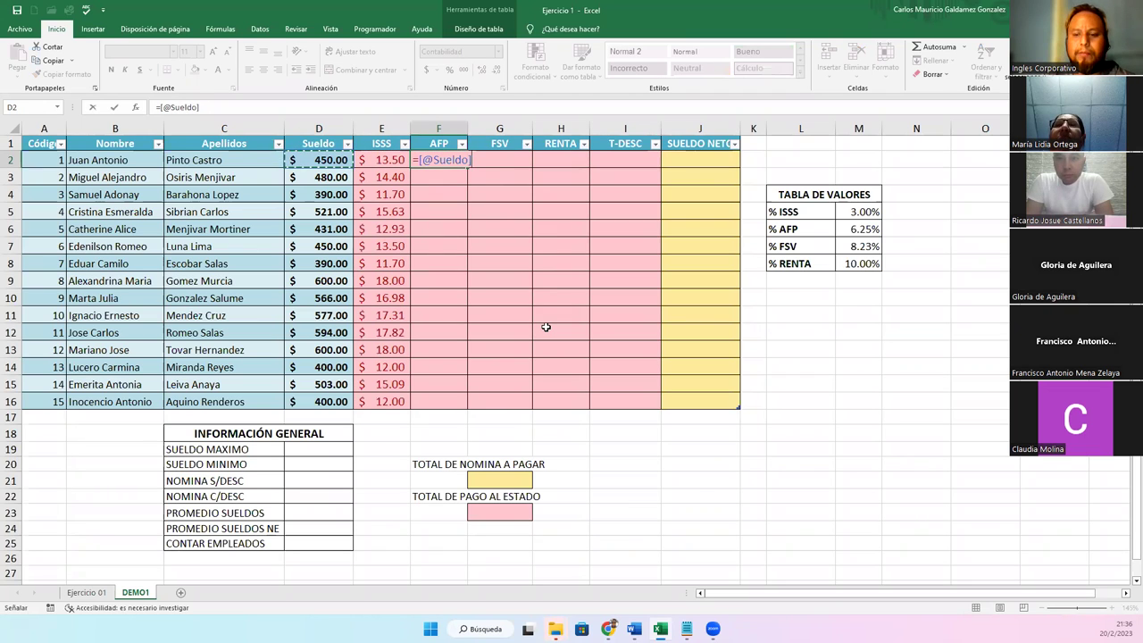
{"action": "type", "text": "AFP"}
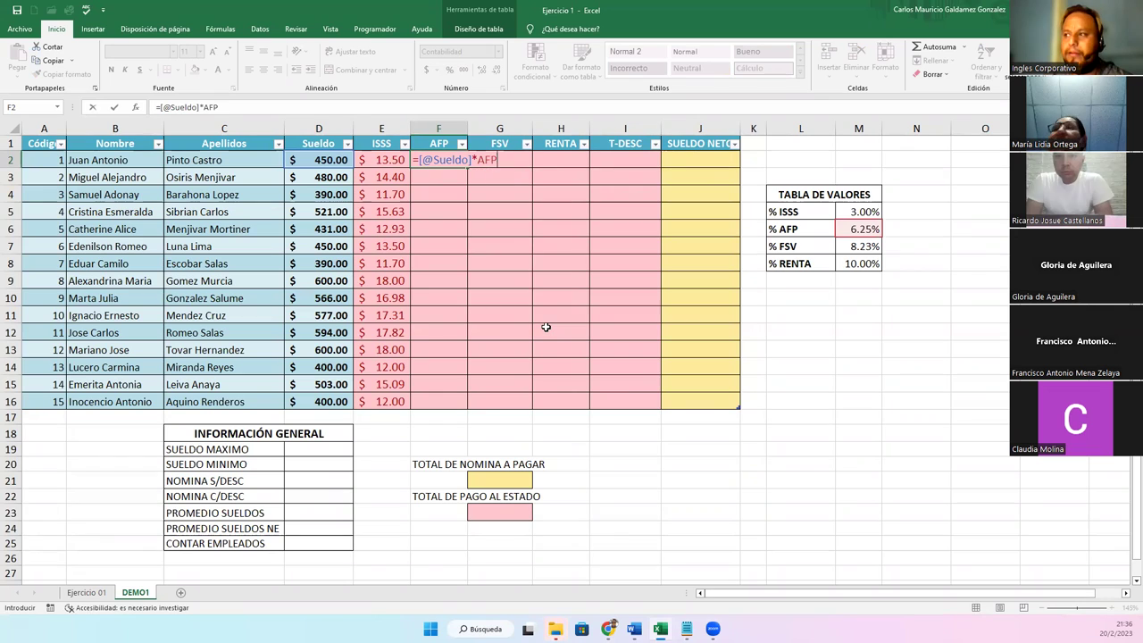
{"action": "key", "text": "Tab"}
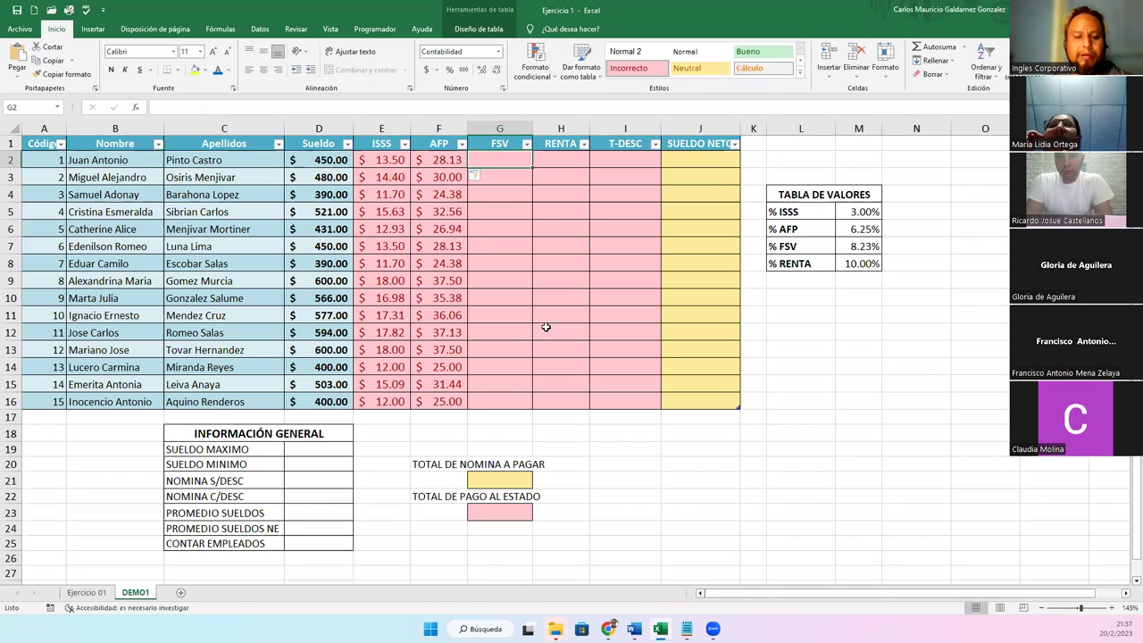
{"action": "type", "text": "="}
{"action": "key", "text": "Left"}
{"action": "key", "text": "Left"}
{"action": "key", "text": "Left"}
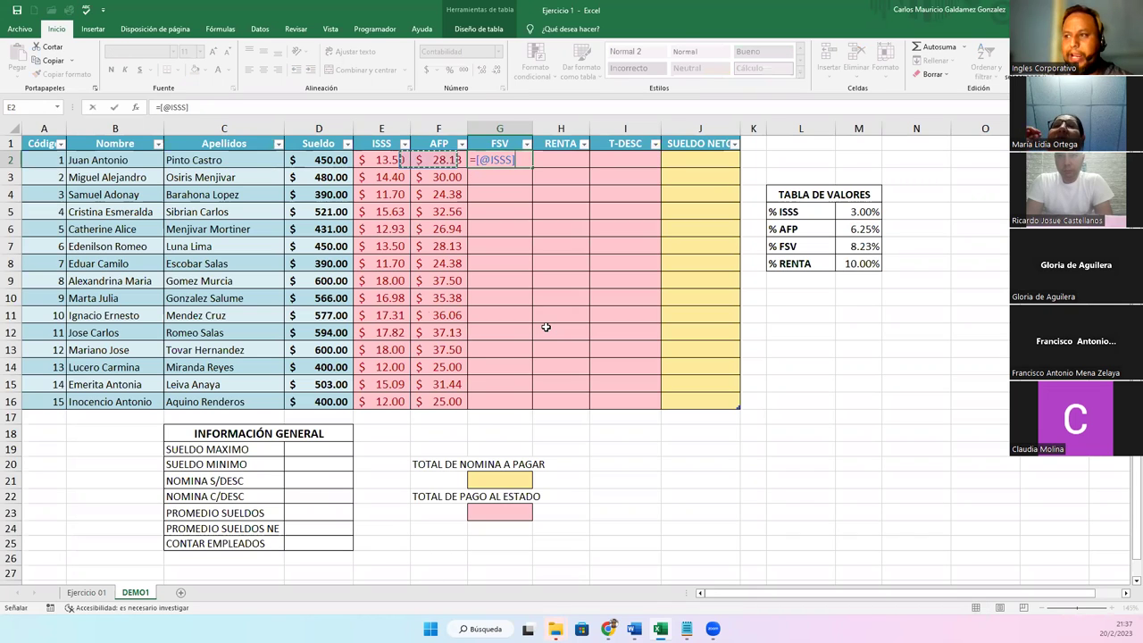
{"action": "type", "text": "*"}
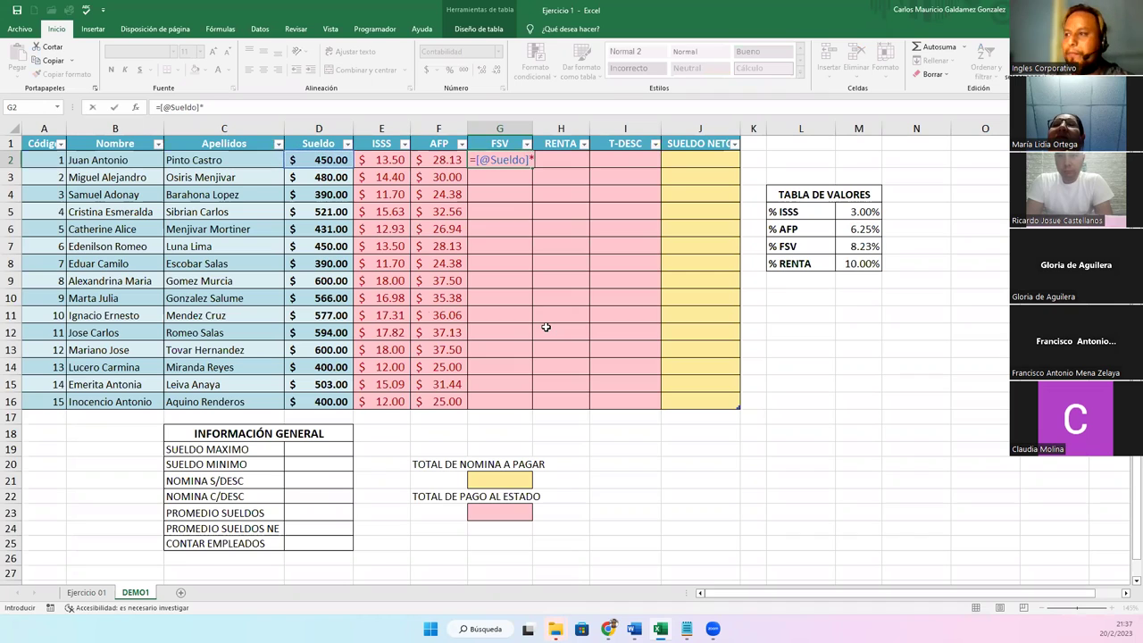
{"action": "type", "text": "FSV"}
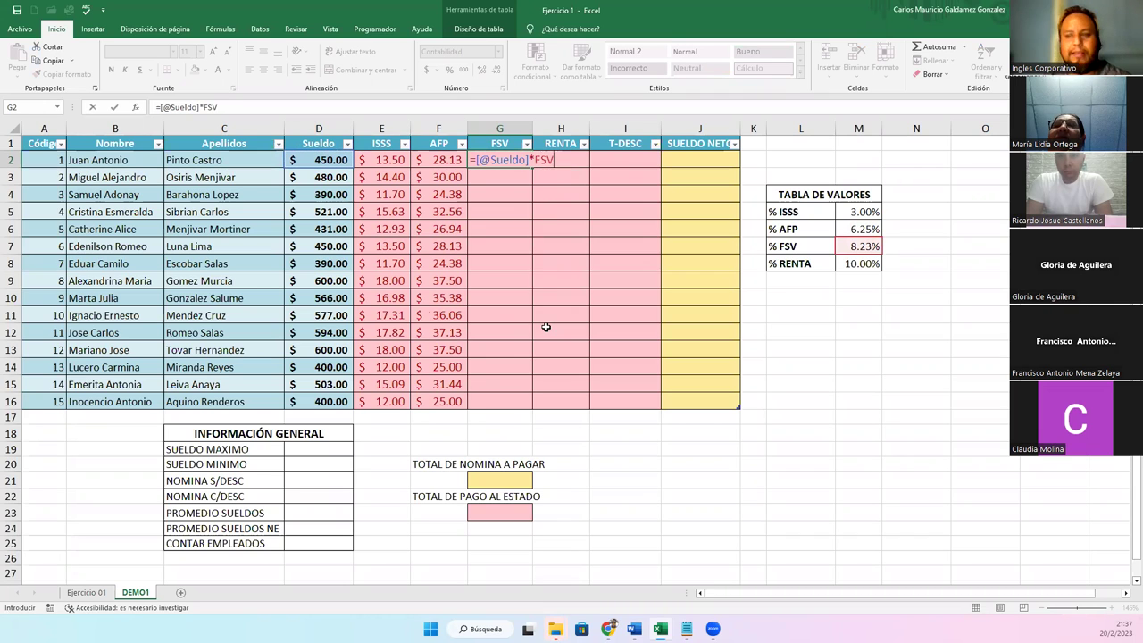
{"action": "key", "text": "Tab"}
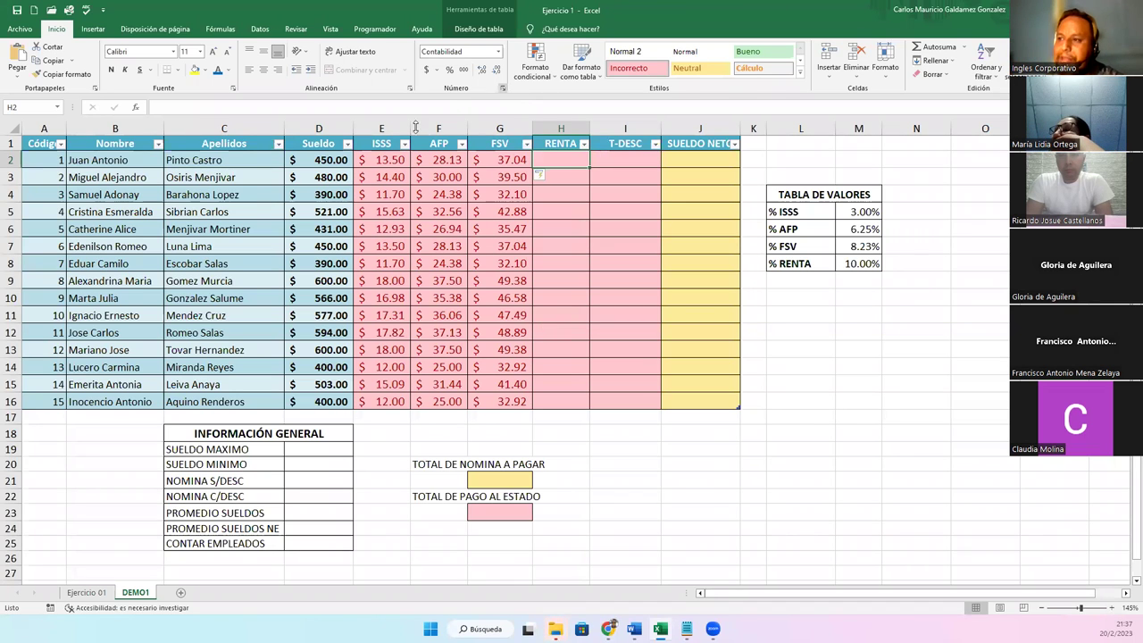
{"action": "left_click", "coordinate": [316, 161]}
{"action": "left_click_drag", "start_coordinate": [316, 185], "coordinate": [308, 401]}
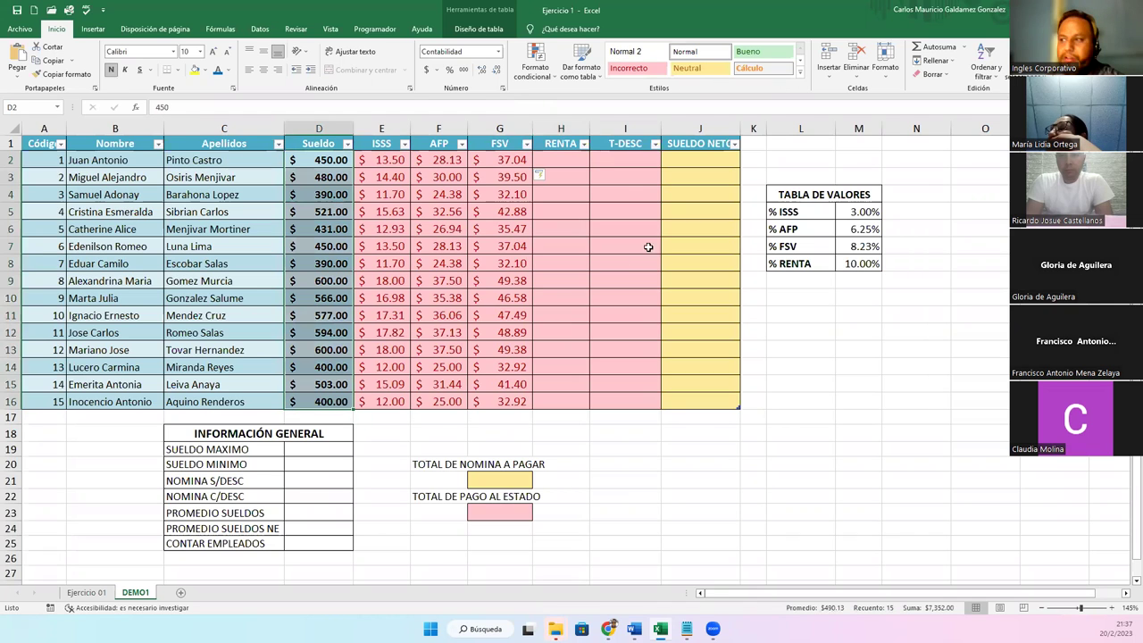
{"action": "left_click", "coordinate": [572, 158]}
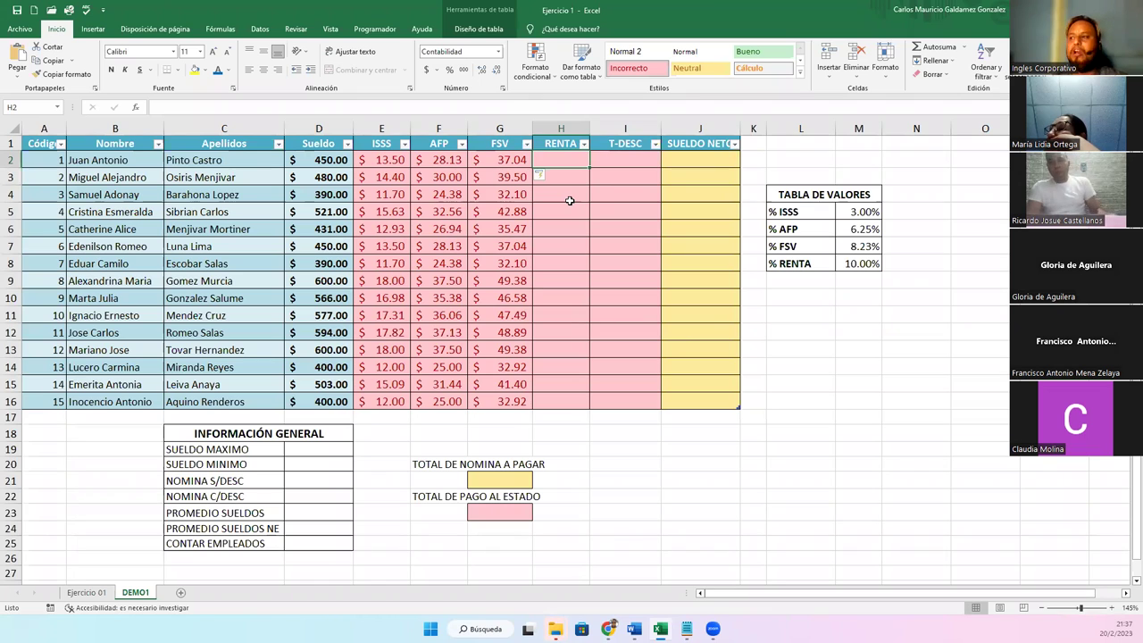
{"action": "type", "text": "SI"}
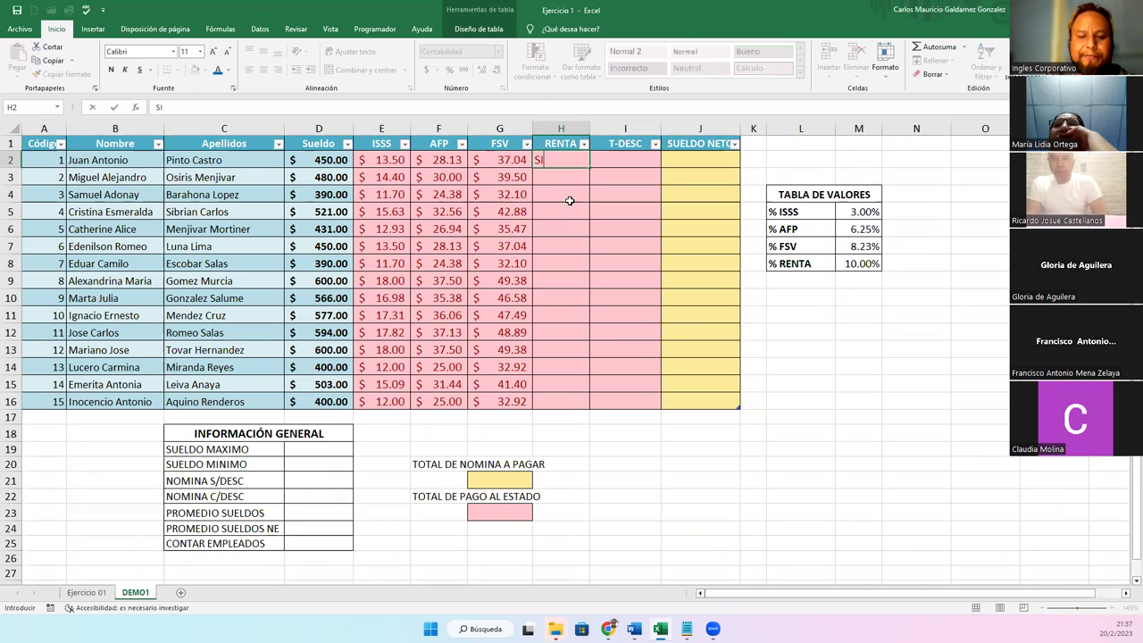
{"action": "key", "text": "Tab"}
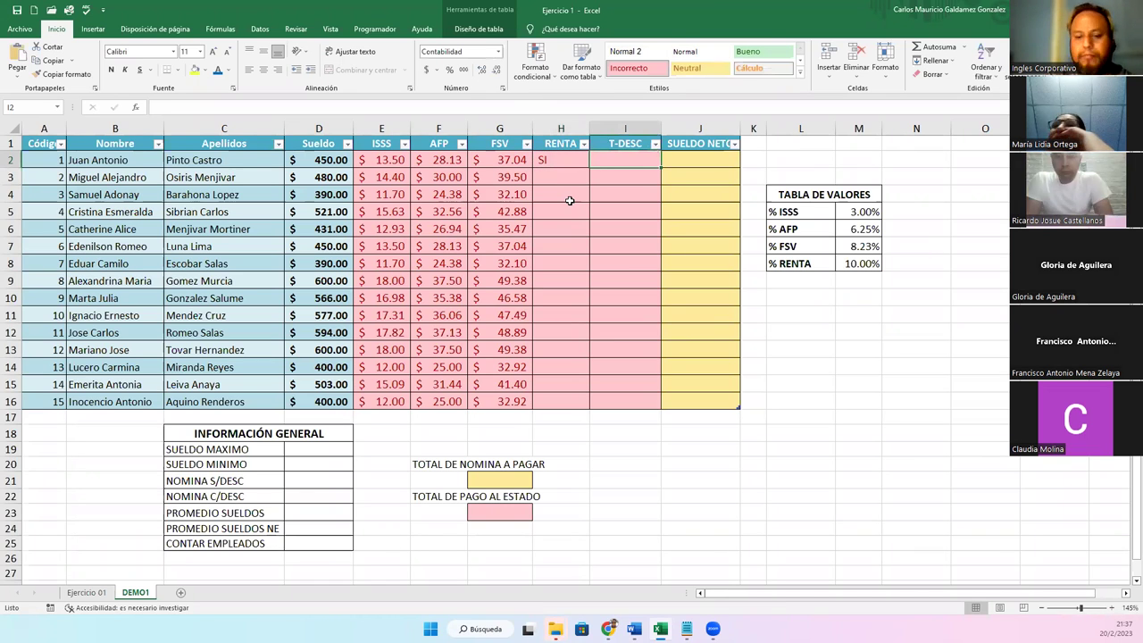
{"action": "key", "text": "Left"}
{"action": "key", "text": "F2"}
{"action": "key", "text": "BackSpace"}
{"action": "type", "text": "=SI("}
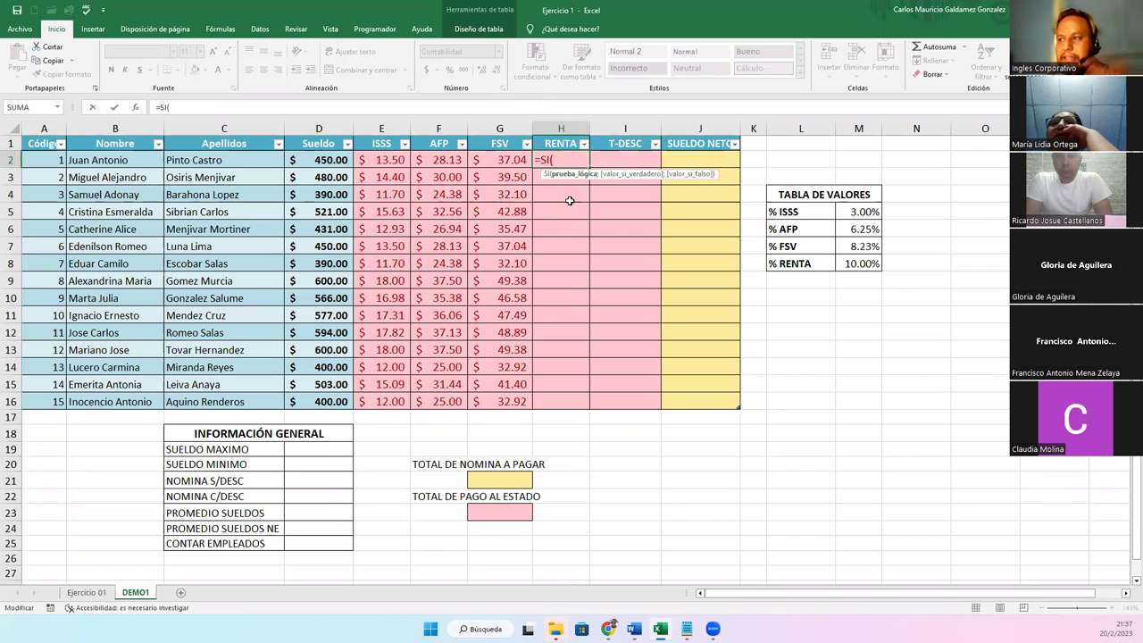
{"action": "left_click", "coordinate": [329, 159]}
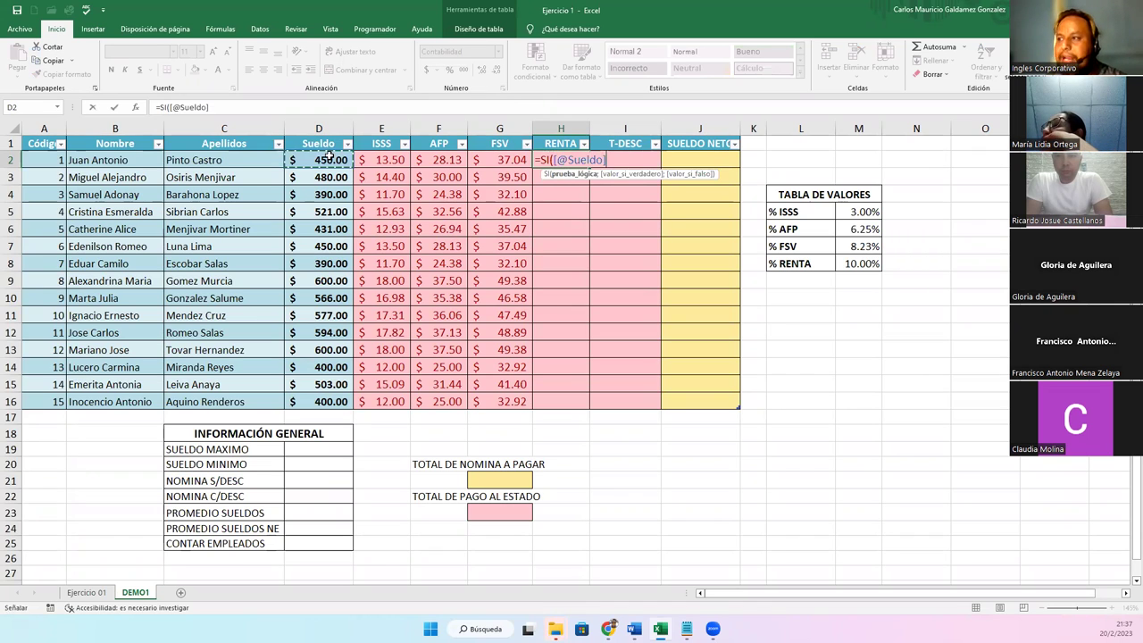
{"action": "type", "text": ">=400"}
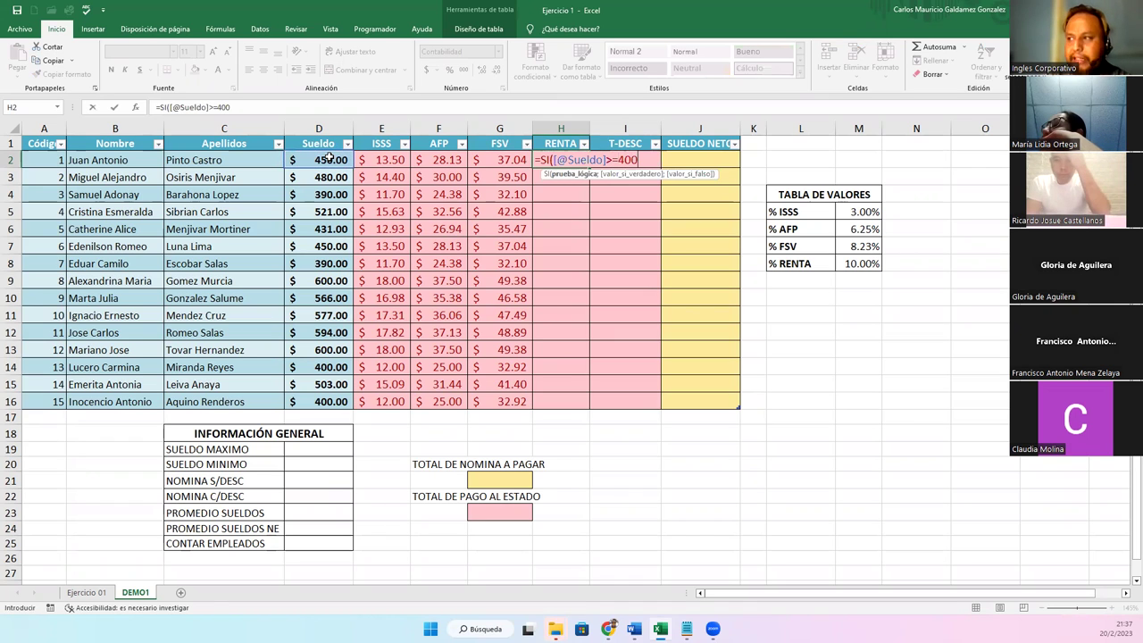
{"action": "type", "text": ";"}
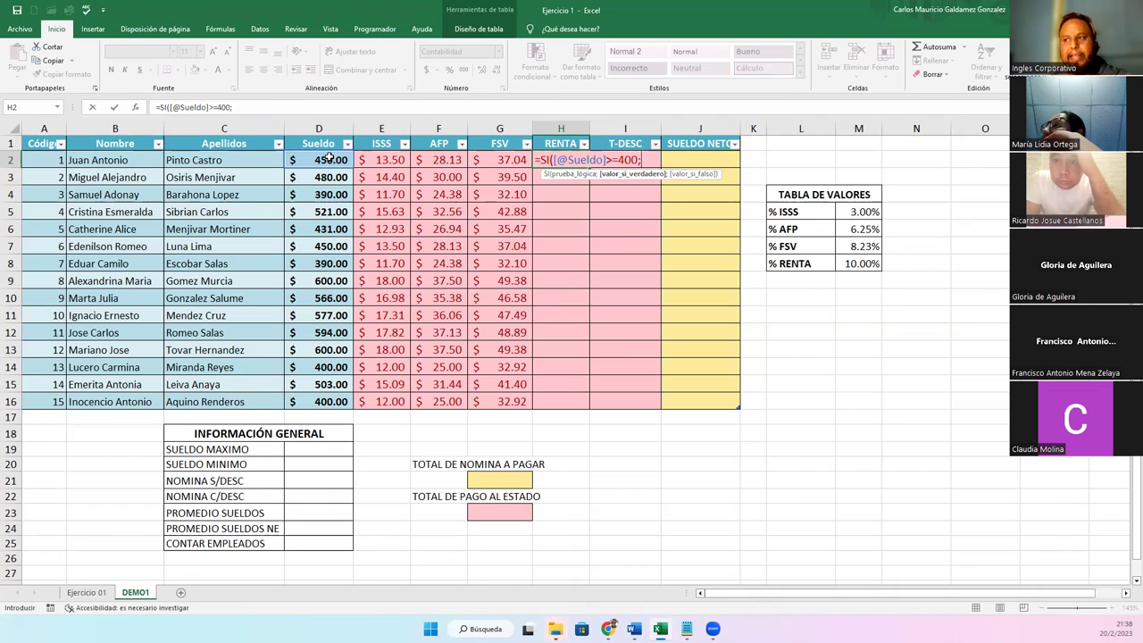
{"action": "left_click", "coordinate": [329, 159]}
{"action": "type", "text": "*"}
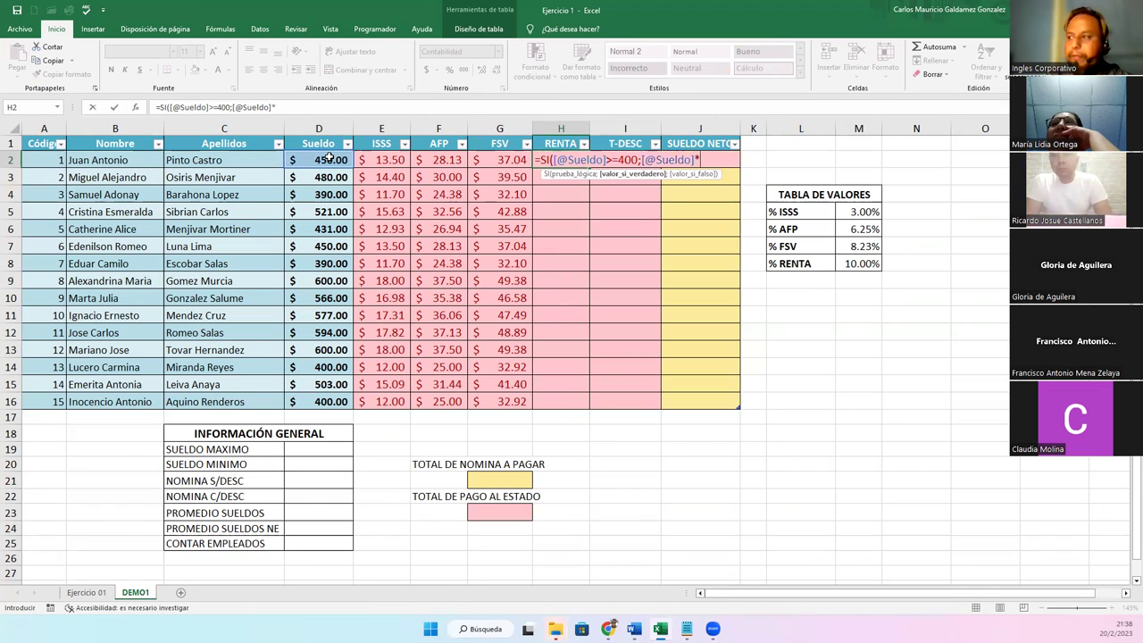
{"action": "type", "text": "REN"}
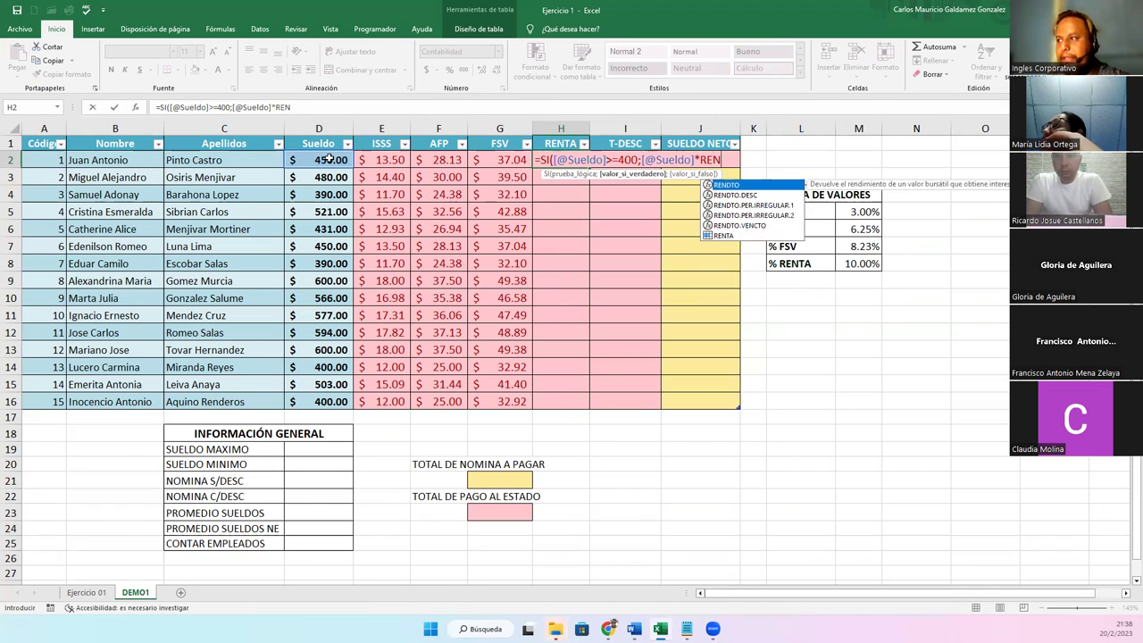
{"action": "type", "text": "T"}
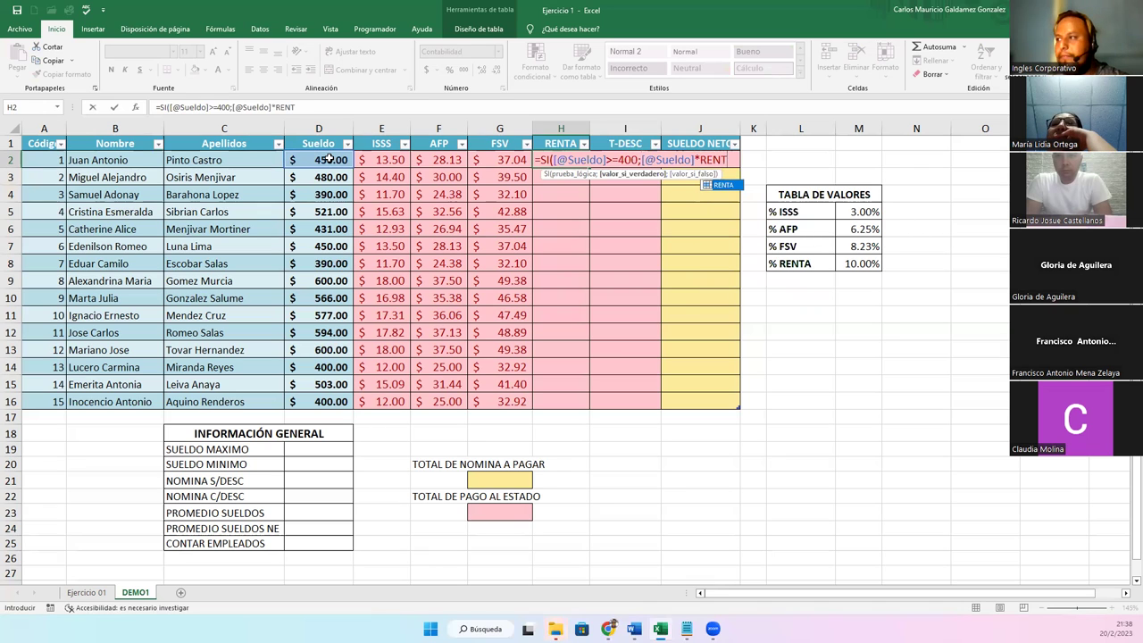
{"action": "type", "text": "A;"}
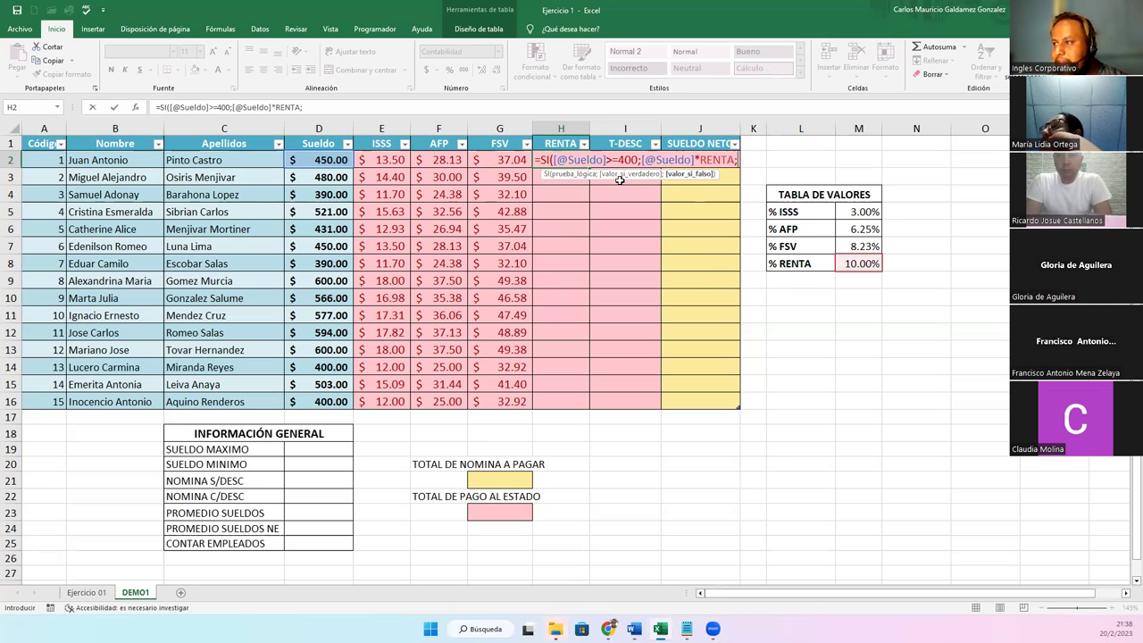
- Review the condition and true-value arguments of the SI formula in H2, and complete it with 0 as the false value
{"action": "left_click", "coordinate": [566, 175]}
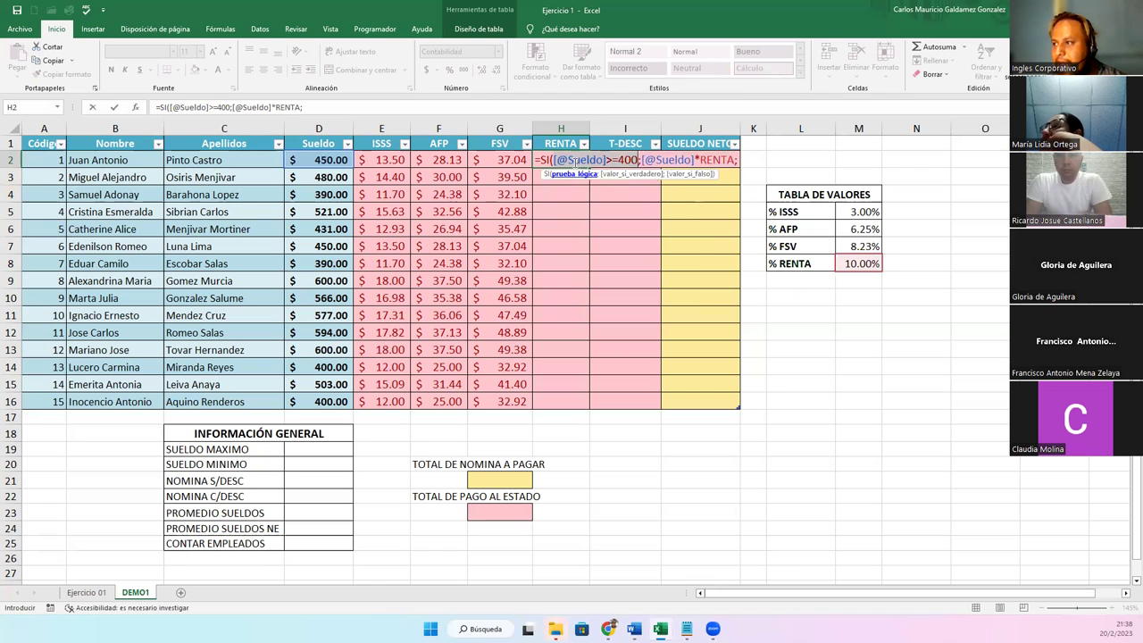
{"action": "left_click", "coordinate": [630, 175]}
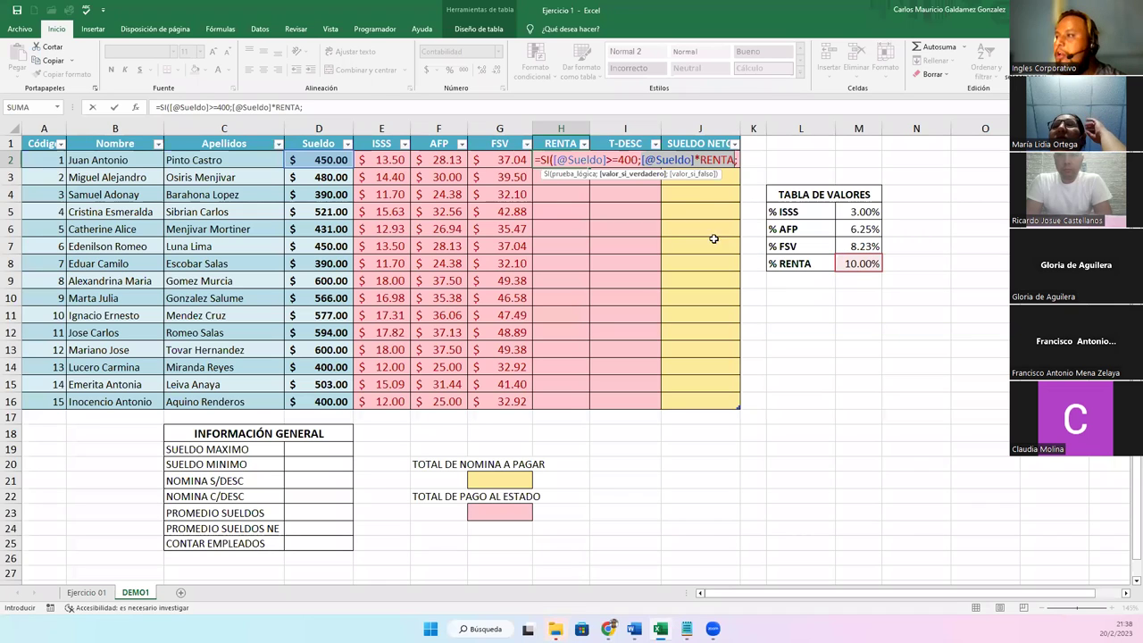
{"action": "left_click", "coordinate": [737, 161]}
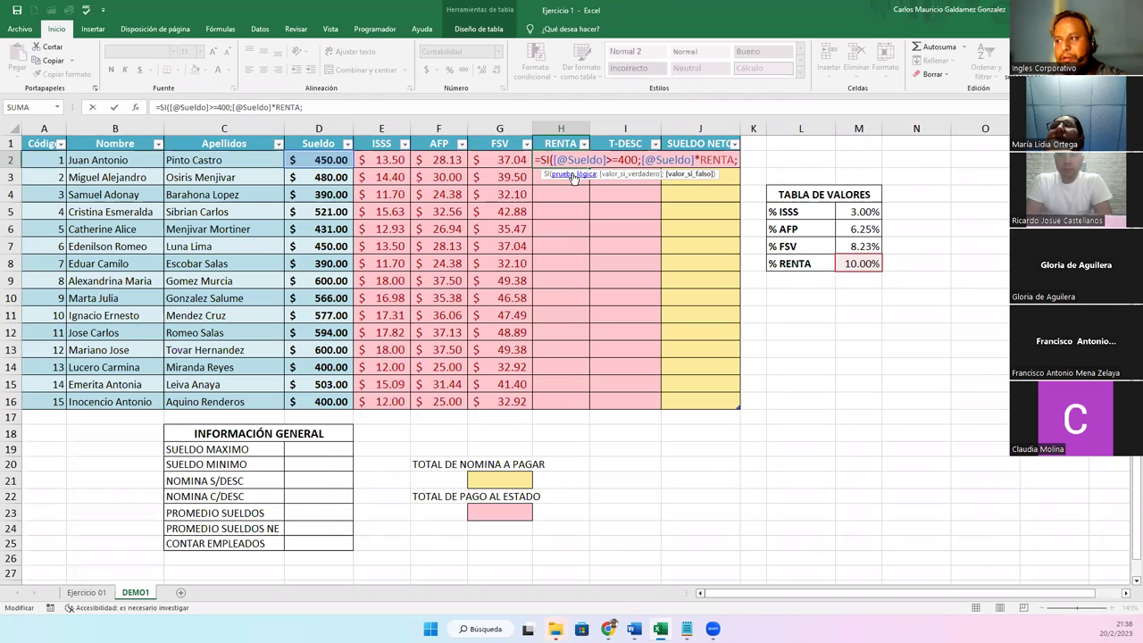
{"action": "left_click_drag", "start_coordinate": [554, 161], "coordinate": [637, 161]}
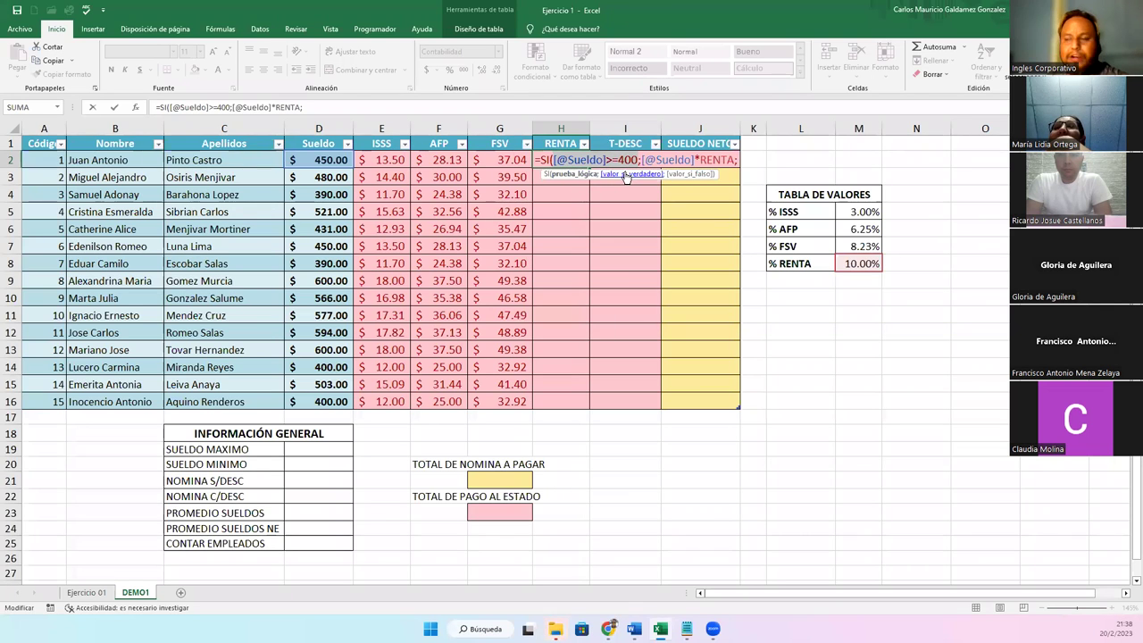
{"action": "left_click", "coordinate": [694, 174]}
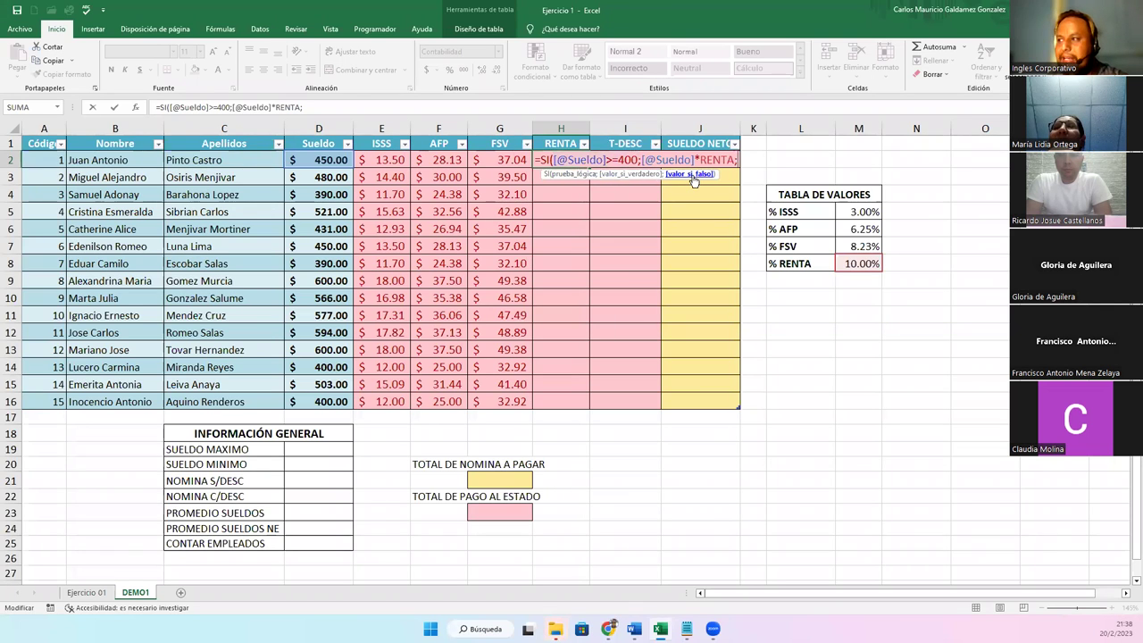
{"action": "type", "text": "0"}
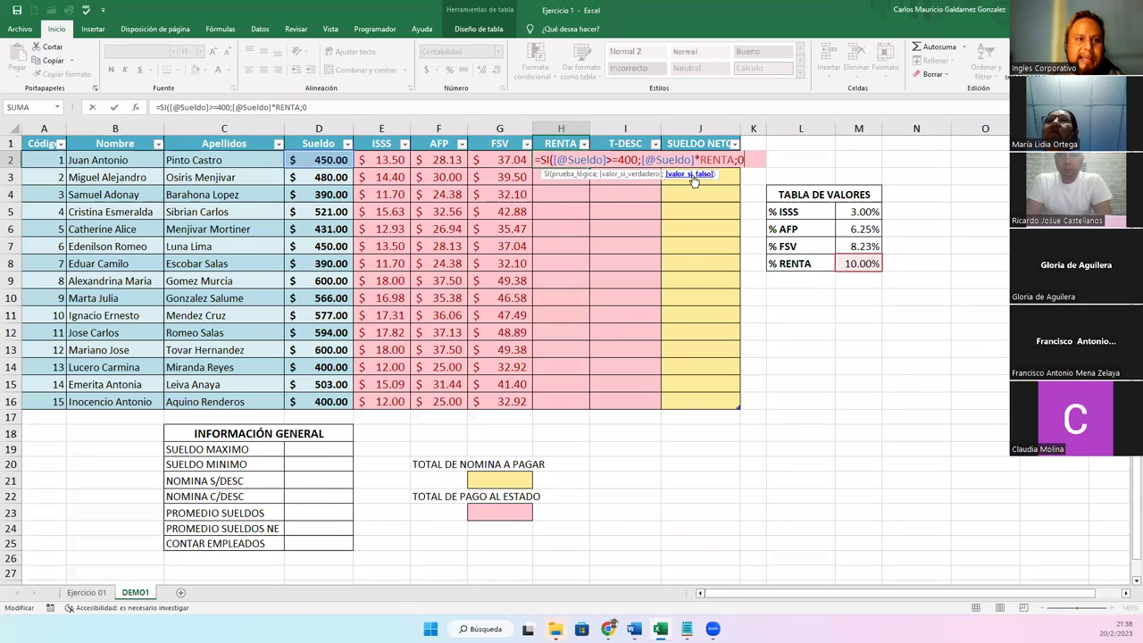
{"action": "type", "text": ")"}
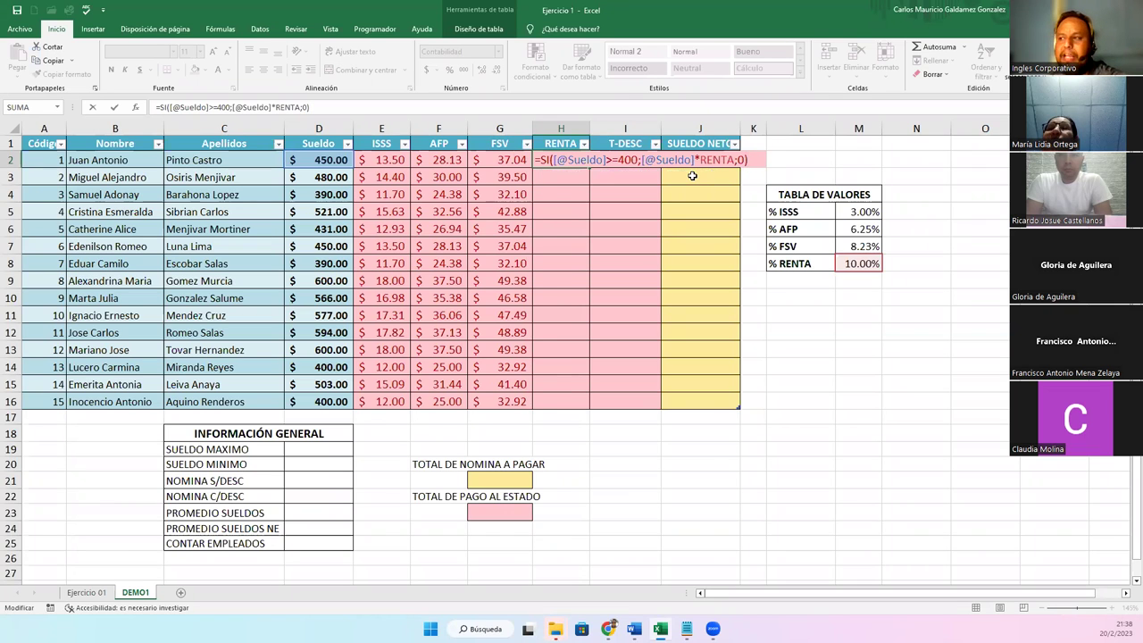
{"action": "key", "text": "Return"}
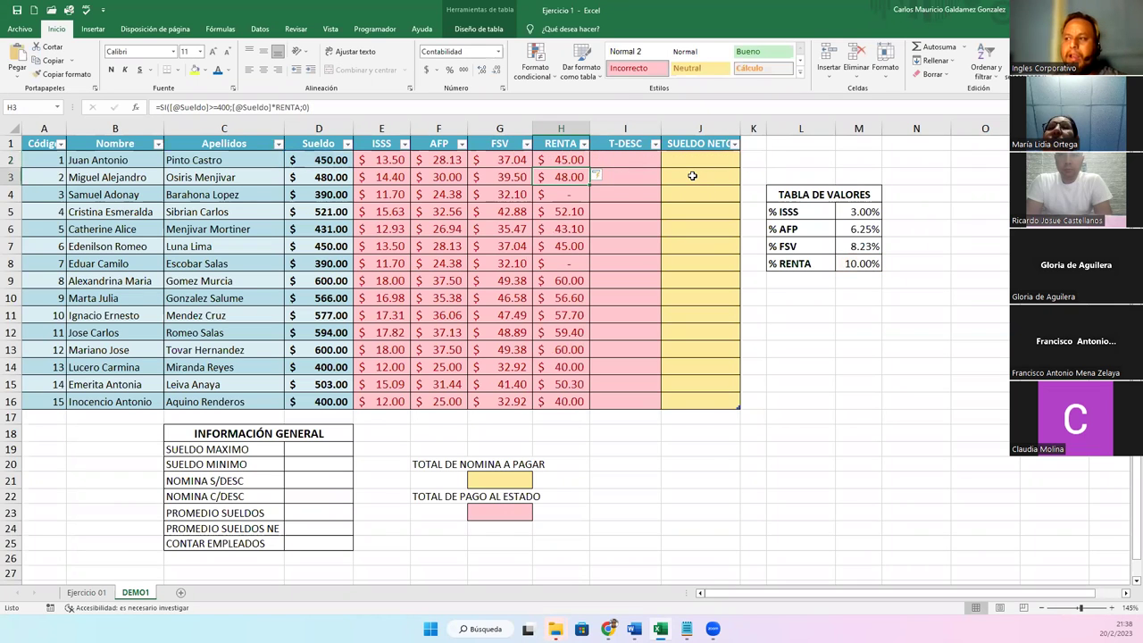
- Compare the RENTA column with the Sueldo column, especially rows 4 and 8, to check how the SI condition was applied
{"action": "left_click", "coordinate": [564, 194]}
{"action": "left_click", "coordinate": [569, 265]}
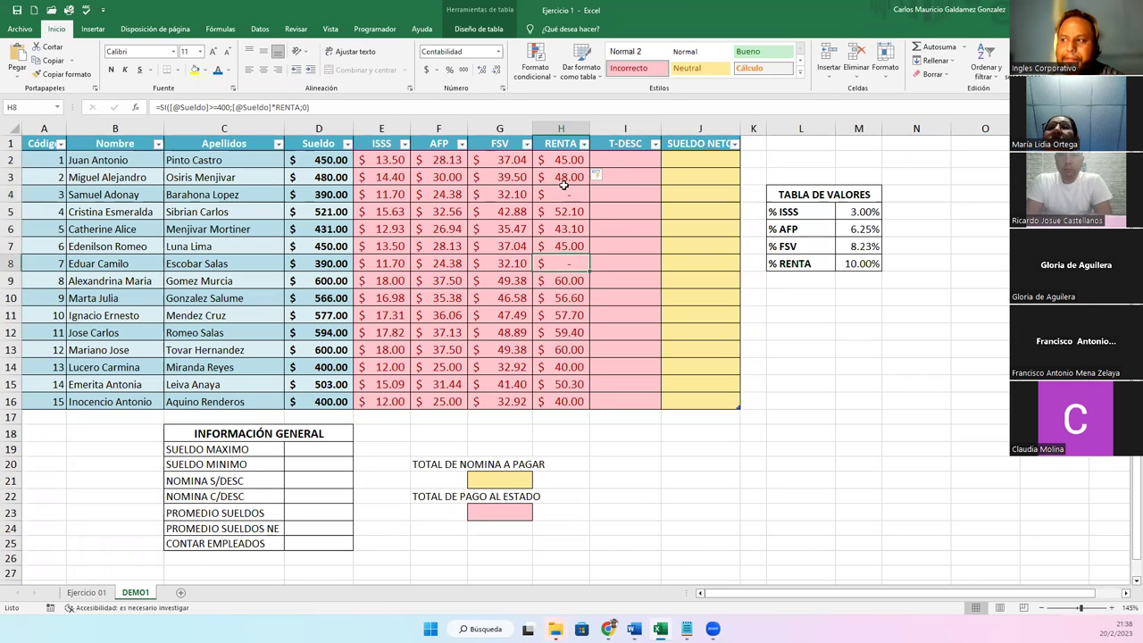
{"action": "left_click", "coordinate": [564, 190]}
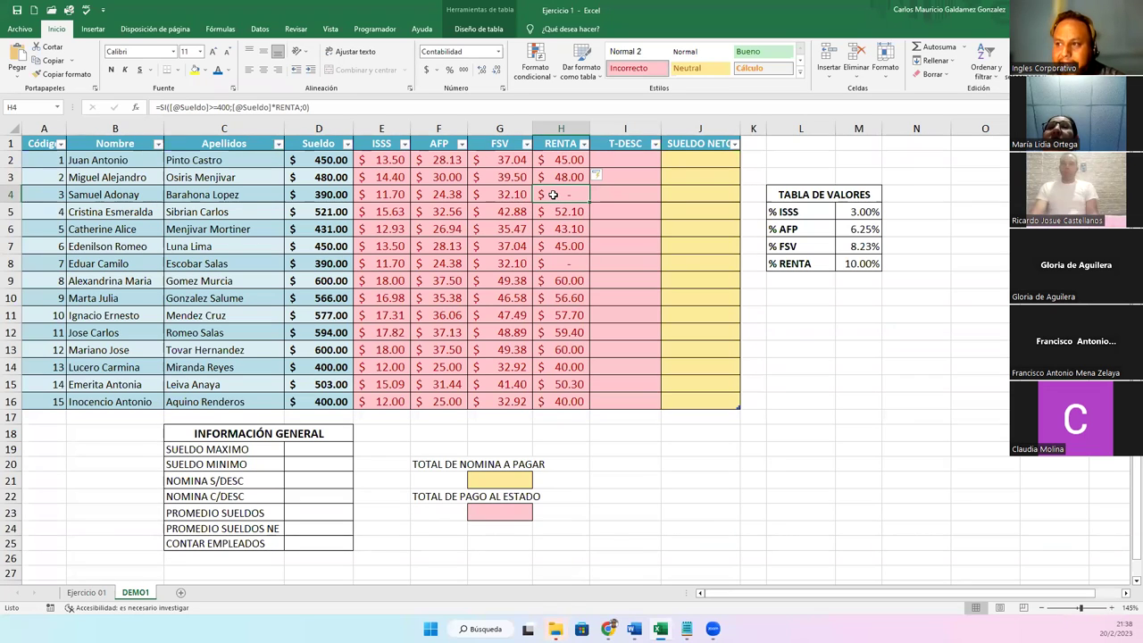
{"action": "left_click", "coordinate": [346, 191]}
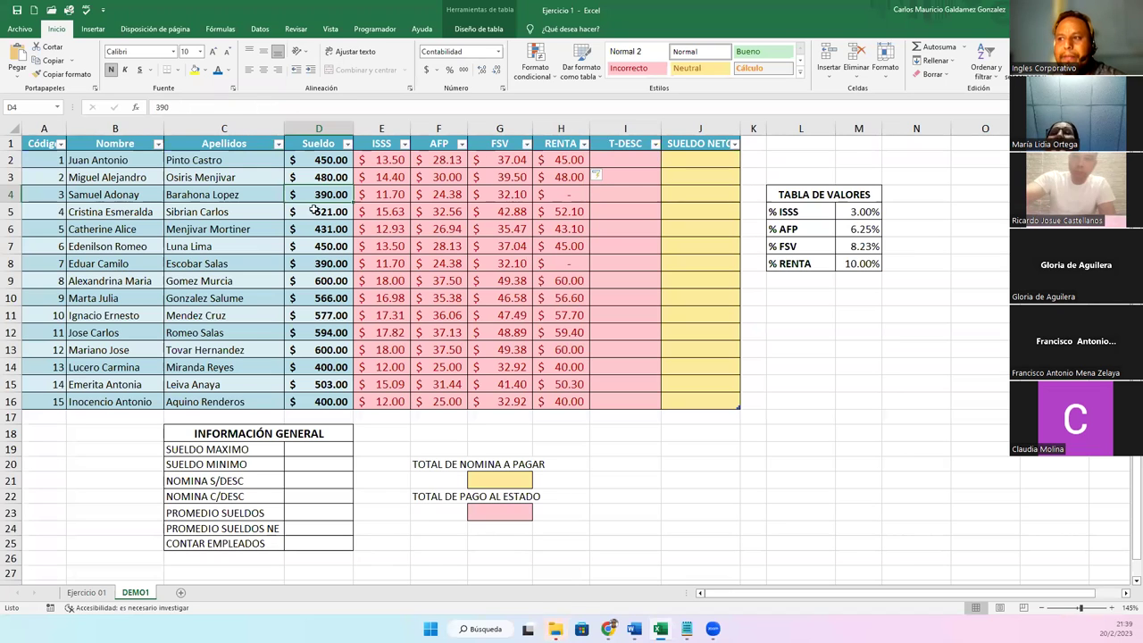
{"action": "left_click", "coordinate": [567, 192]}
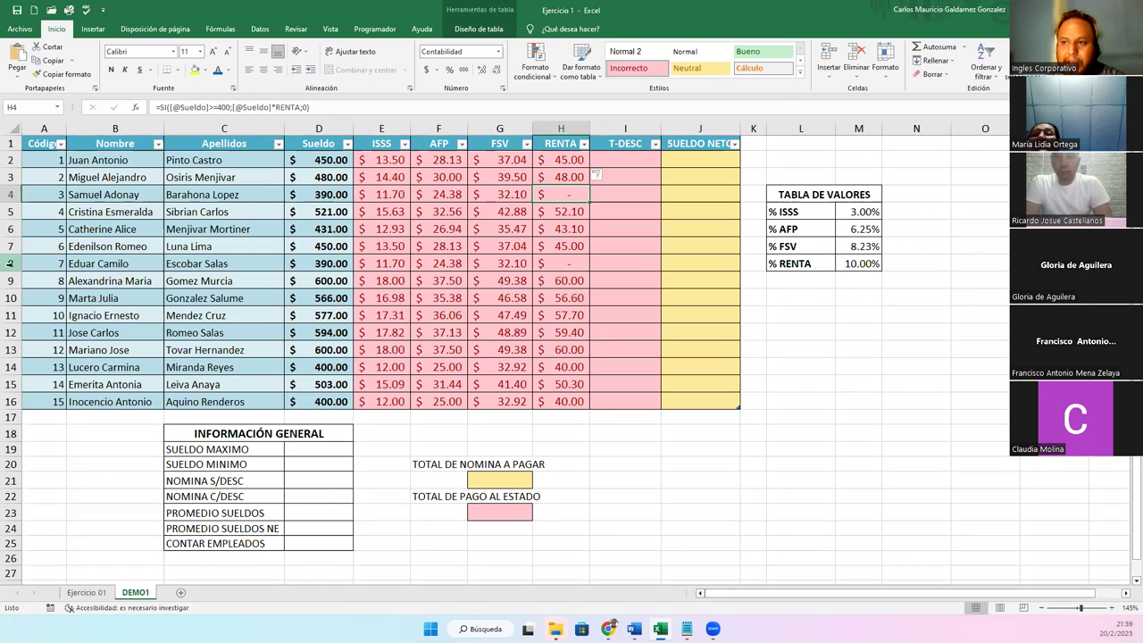
{"action": "left_click", "coordinate": [309, 267]}
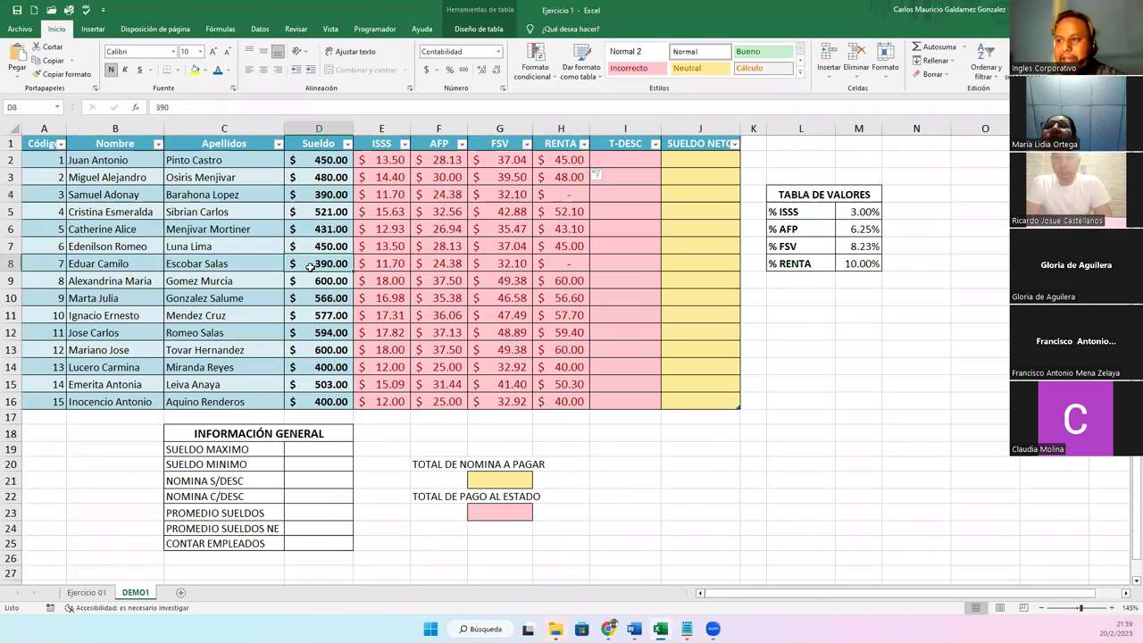
{"action": "left_click", "coordinate": [557, 262]}
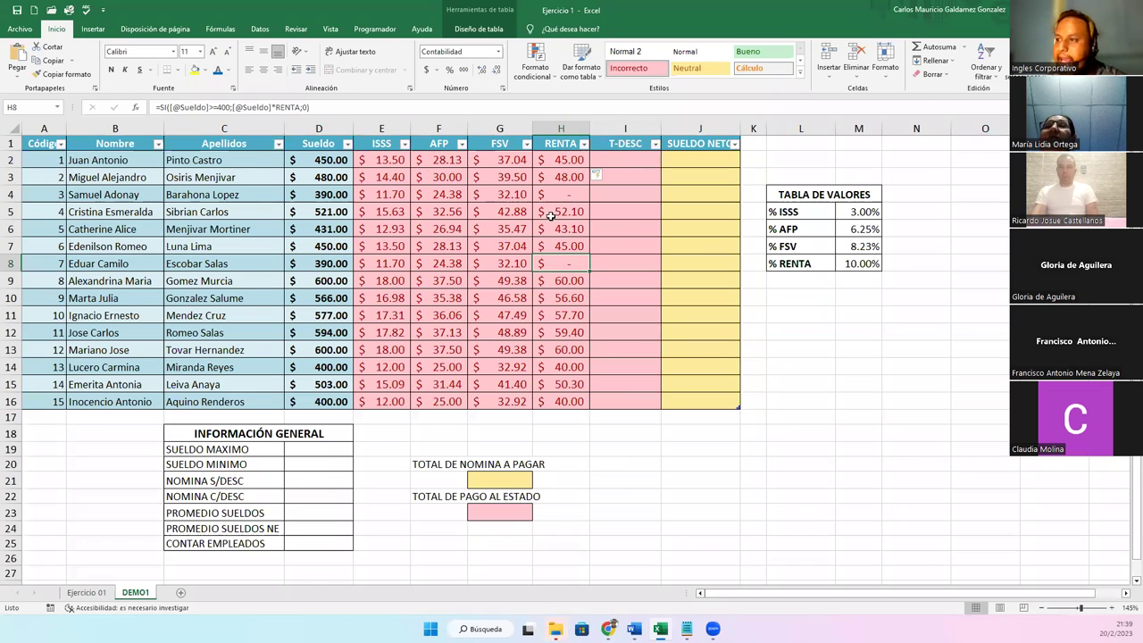
{"action": "left_click_drag", "start_coordinate": [328, 162], "coordinate": [297, 400]}
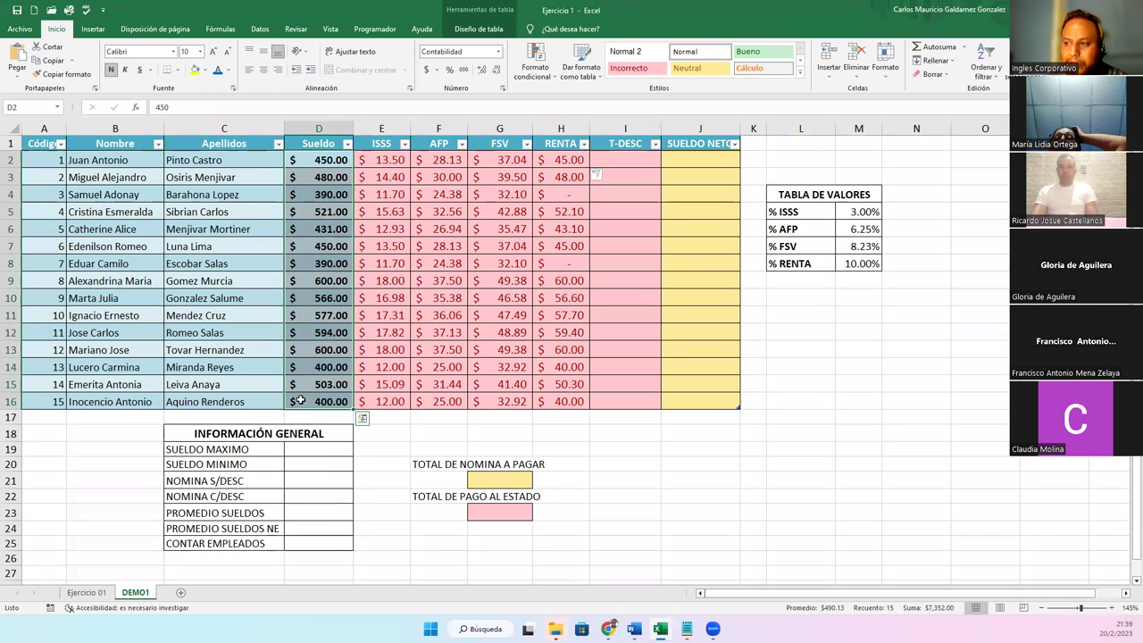
{"action": "left_click", "coordinate": [298, 399]}
{"action": "left_click", "coordinate": [338, 280]}
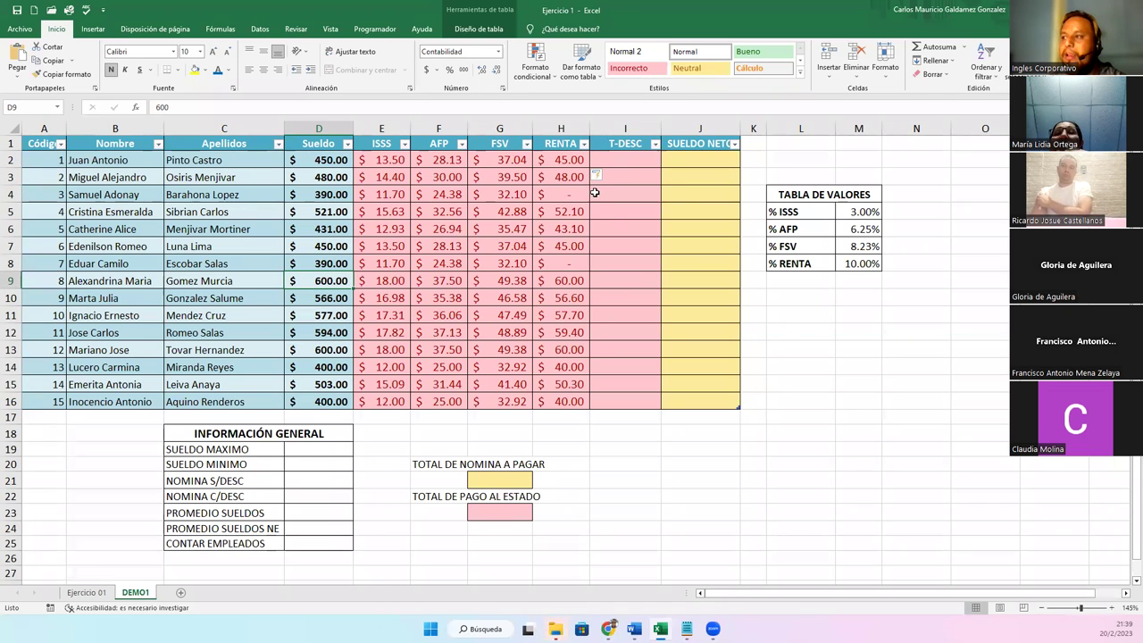
{"action": "left_click_drag", "start_coordinate": [562, 160], "coordinate": [554, 399]}
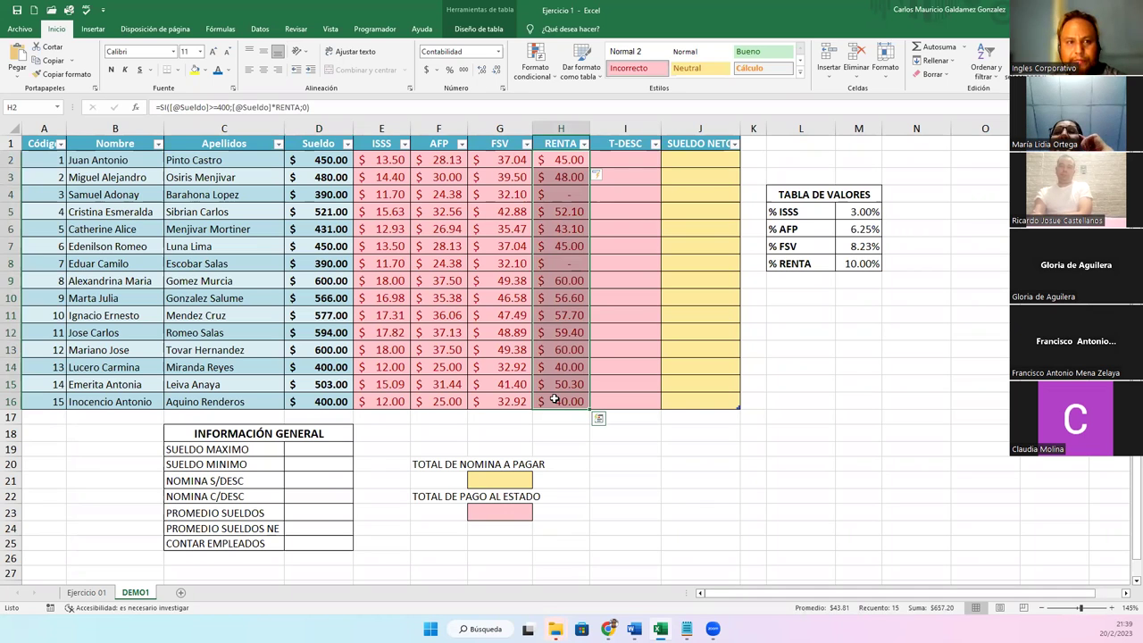
{"action": "left_click", "coordinate": [554, 400]}
- Start a =SUMA( formula in cell I2 of the T-DESC column
{"action": "left_click", "coordinate": [611, 160]}
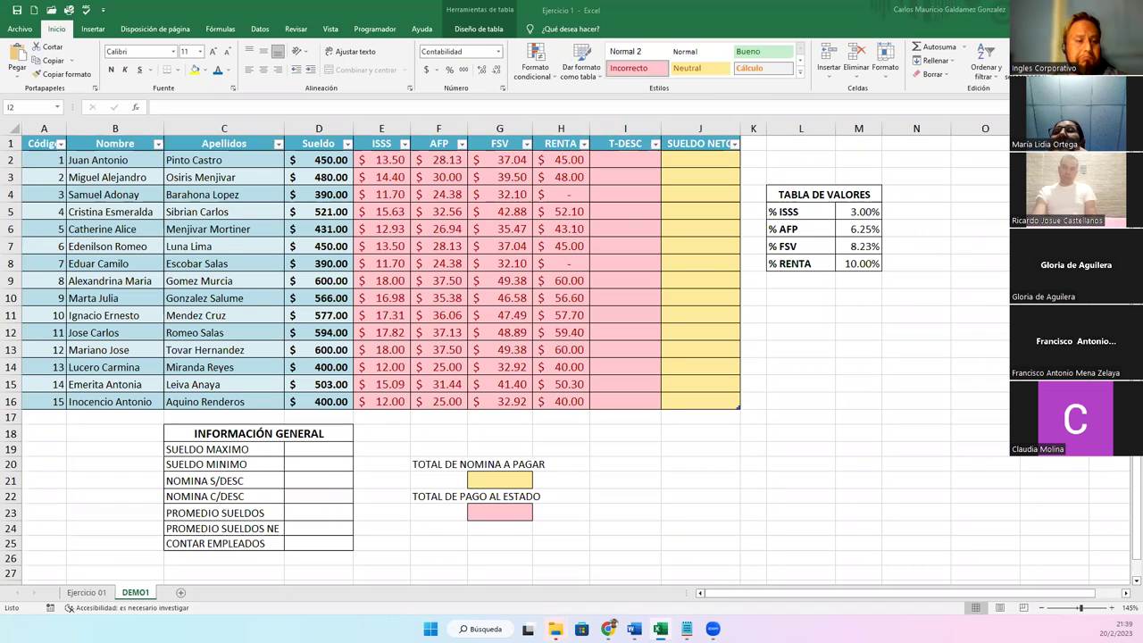
{"action": "left_click", "coordinate": [599, 161]}
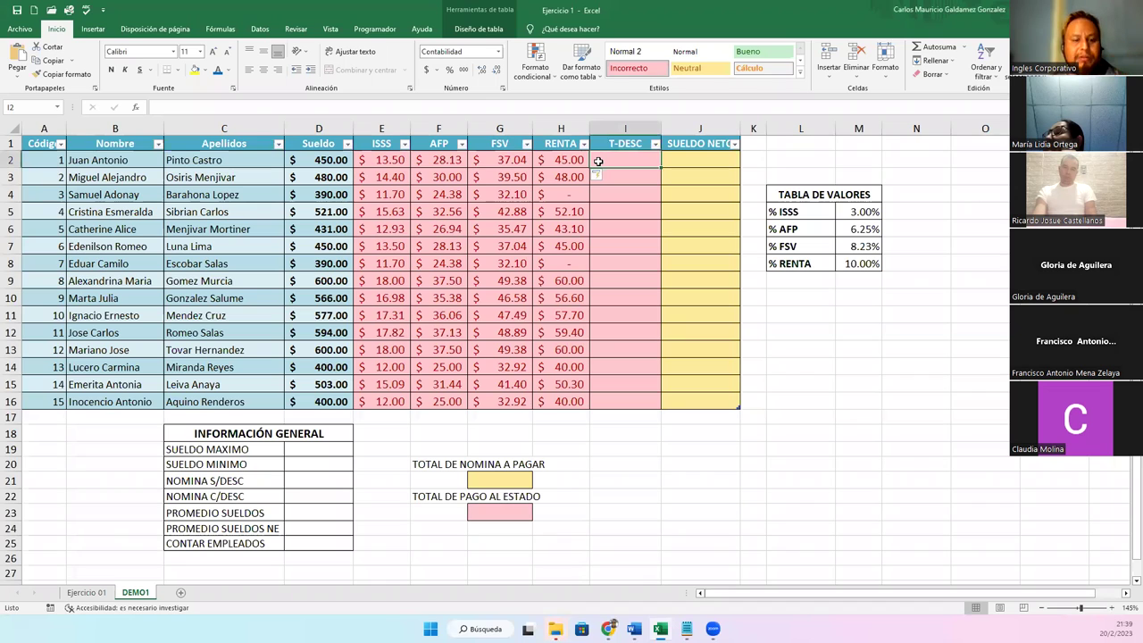
{"action": "type", "text": "="}
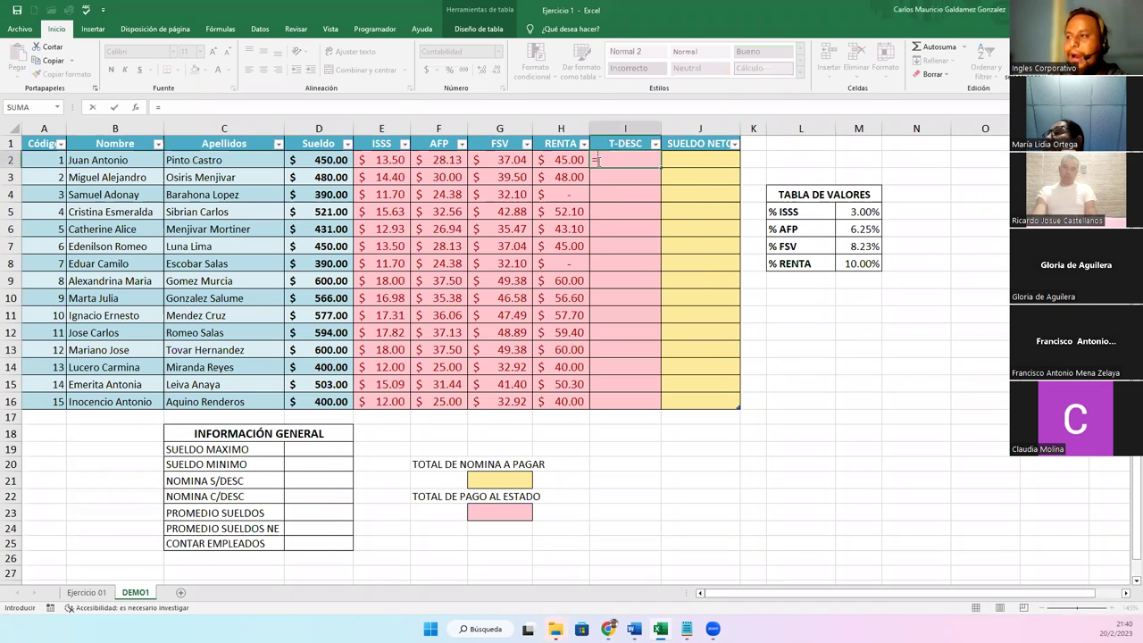
{"action": "type", "text": "SUMA("}
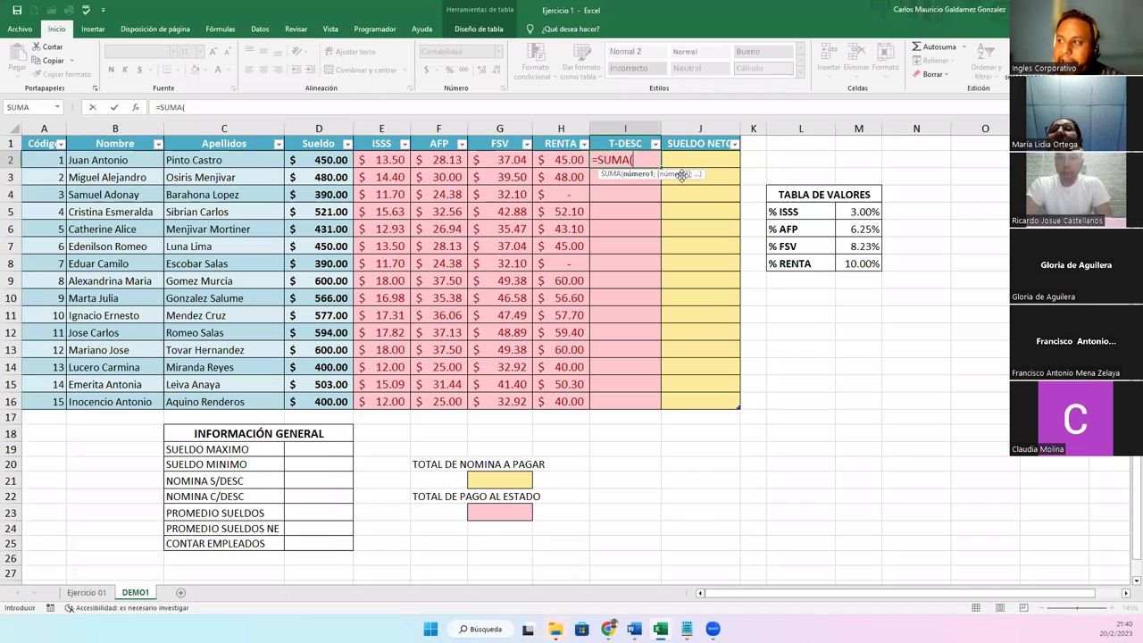
- Consult the help article for the SUMA function and watch part of its example video, returning to the unfinished formula in I2
{"action": "left_click", "coordinate": [606, 159]}
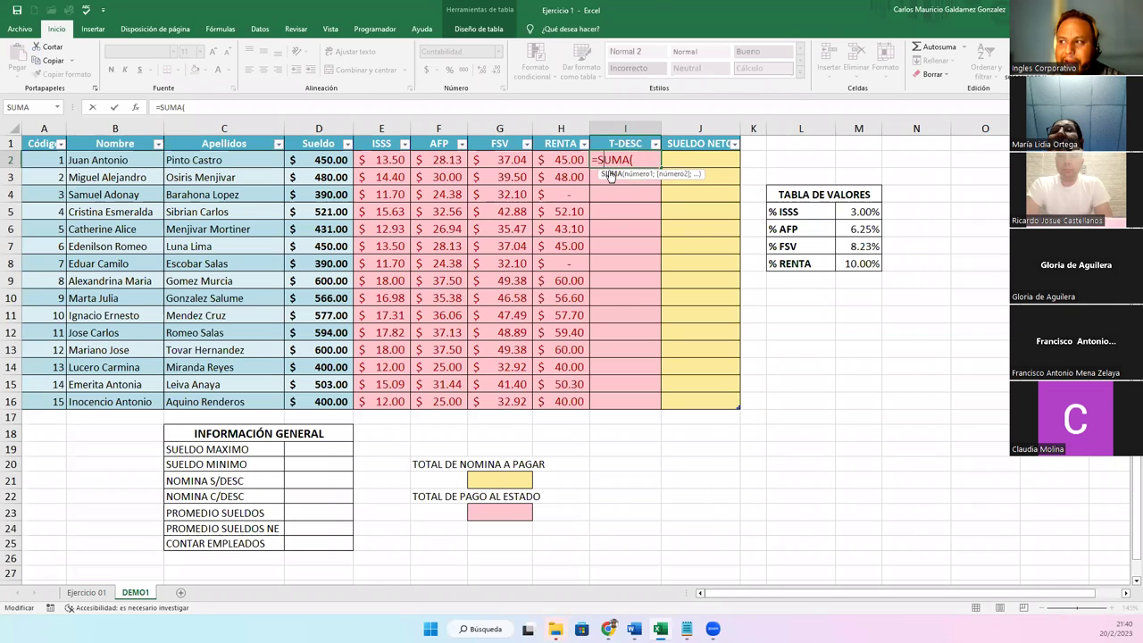
{"action": "left_click", "coordinate": [612, 174]}
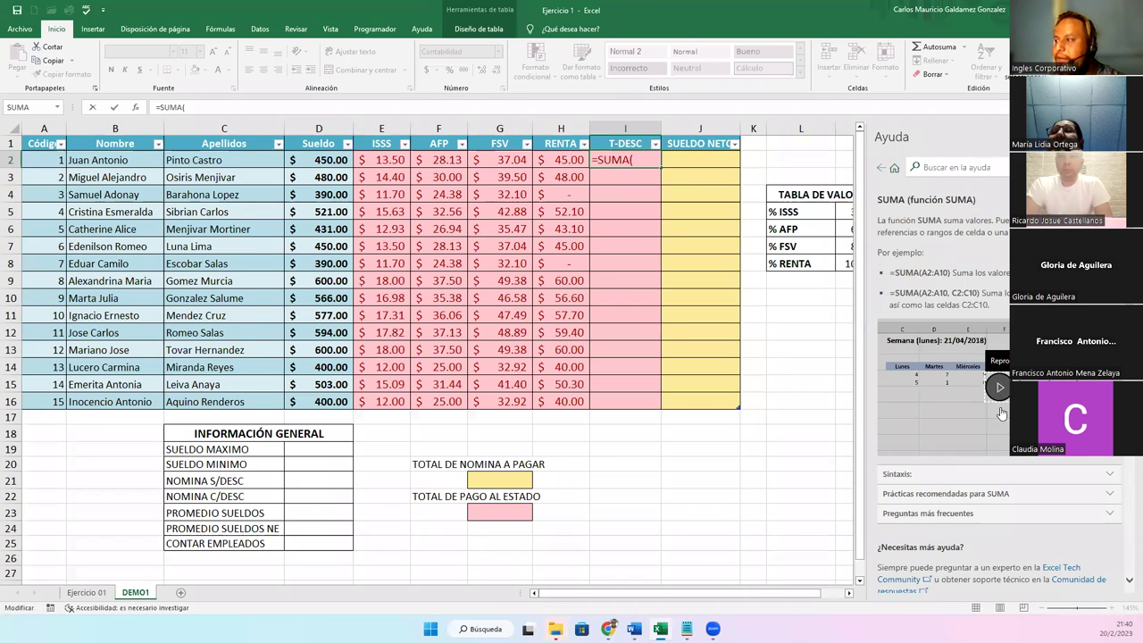
{"action": "left_click", "coordinate": [998, 387]}
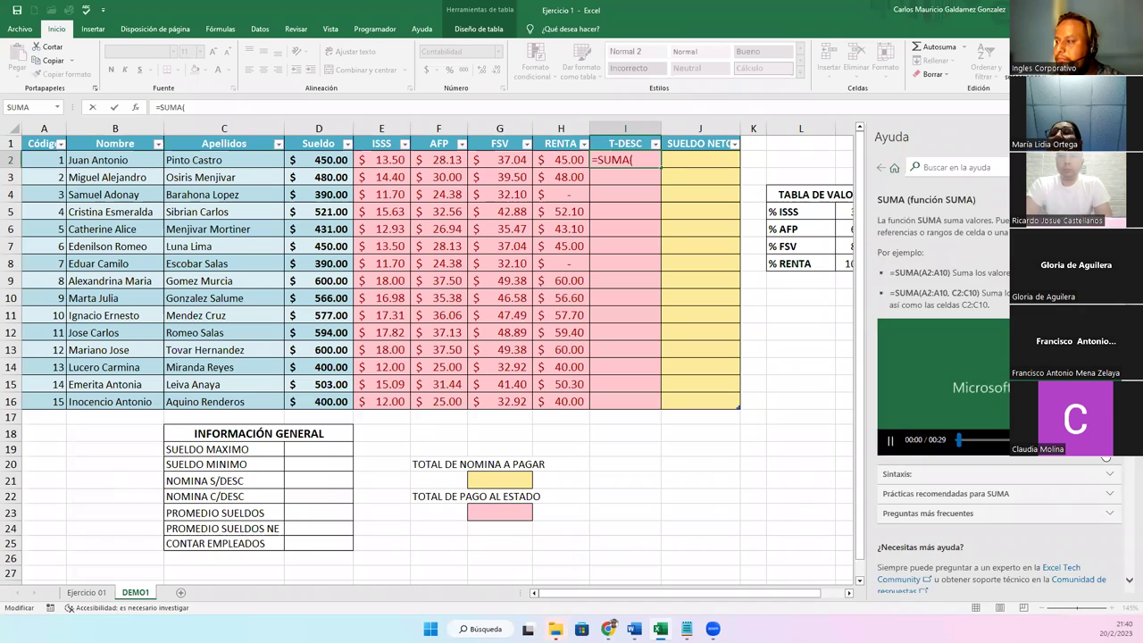
{"action": "left_click", "coordinate": [1109, 442]}
{"action": "left_click", "coordinate": [993, 421]}
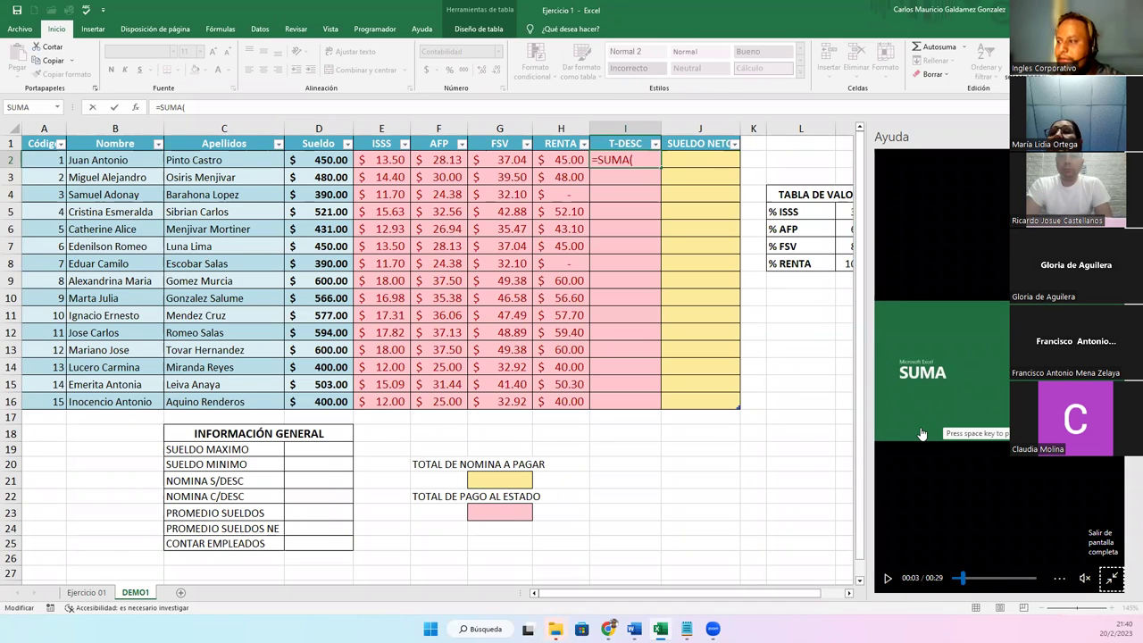
{"action": "left_click", "coordinate": [925, 525]}
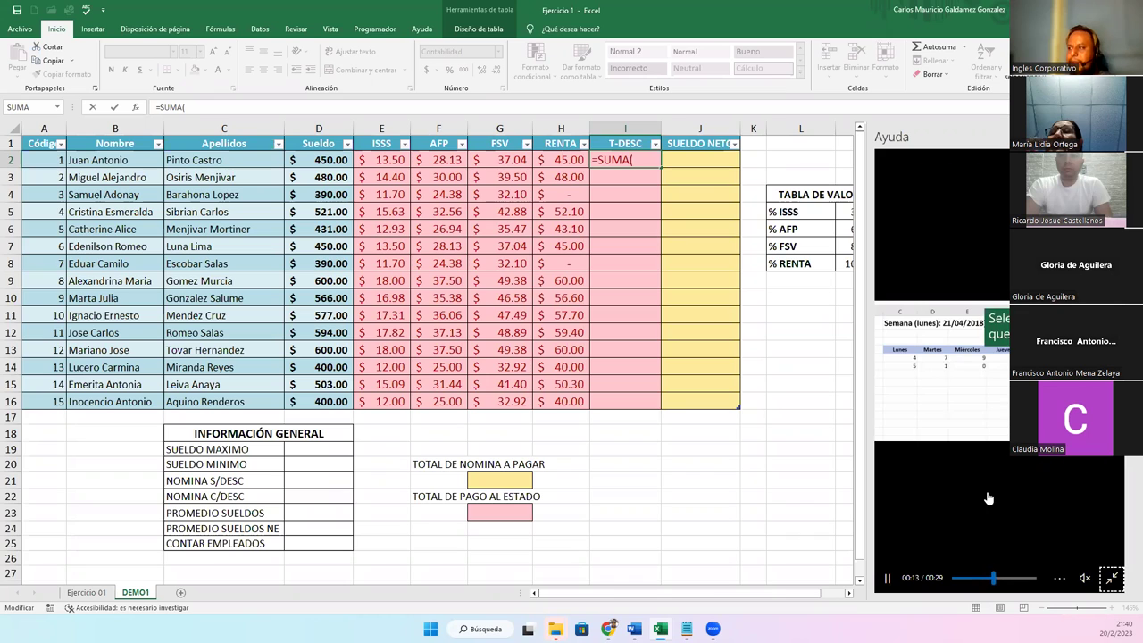
{"action": "left_click", "coordinate": [887, 579]}
{"action": "key", "text": "Escape"}
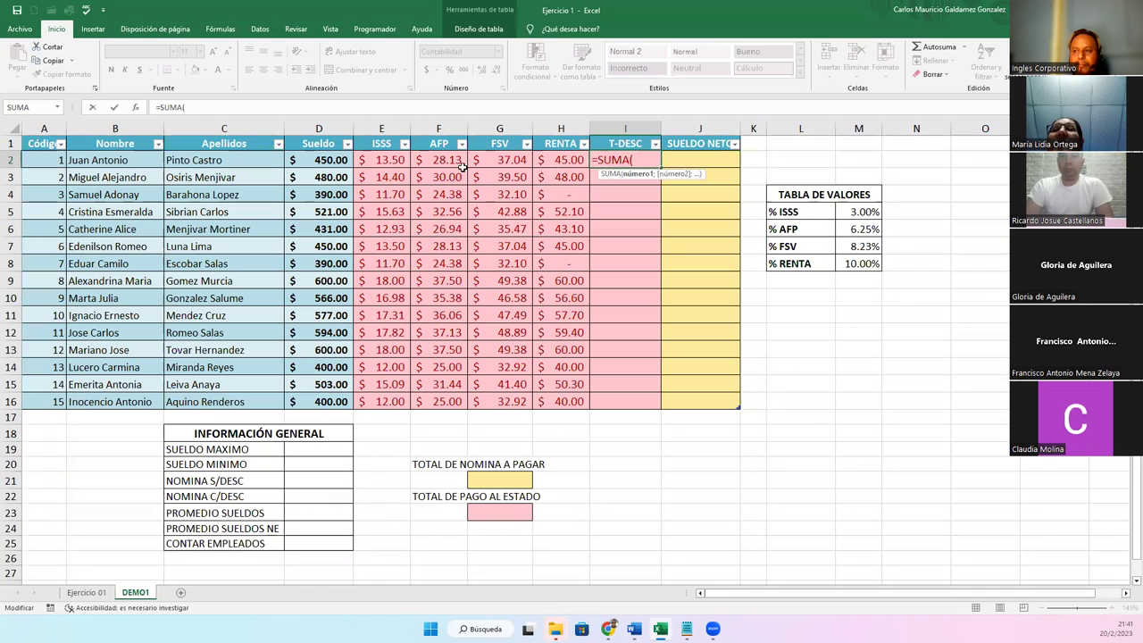
- Complete the SUMA formula in I2 with the row's ISSS through RENTA cells, and check the total deductions against E2:H2
{"action": "left_click_drag", "start_coordinate": [375, 159], "coordinate": [549, 160]}
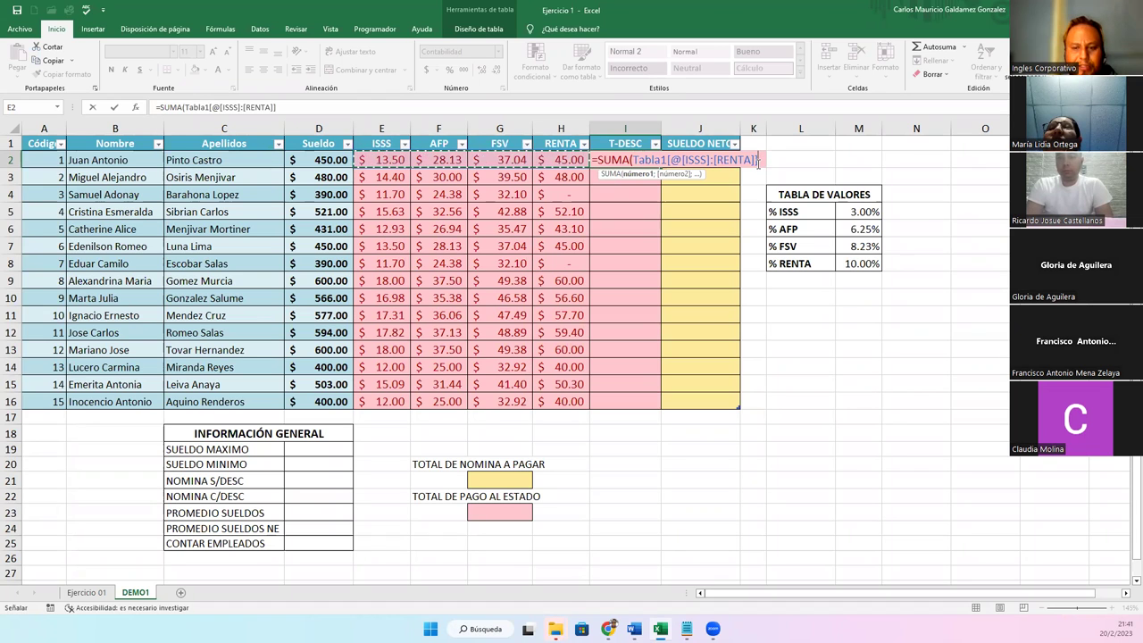
{"action": "type", "text": ")"}
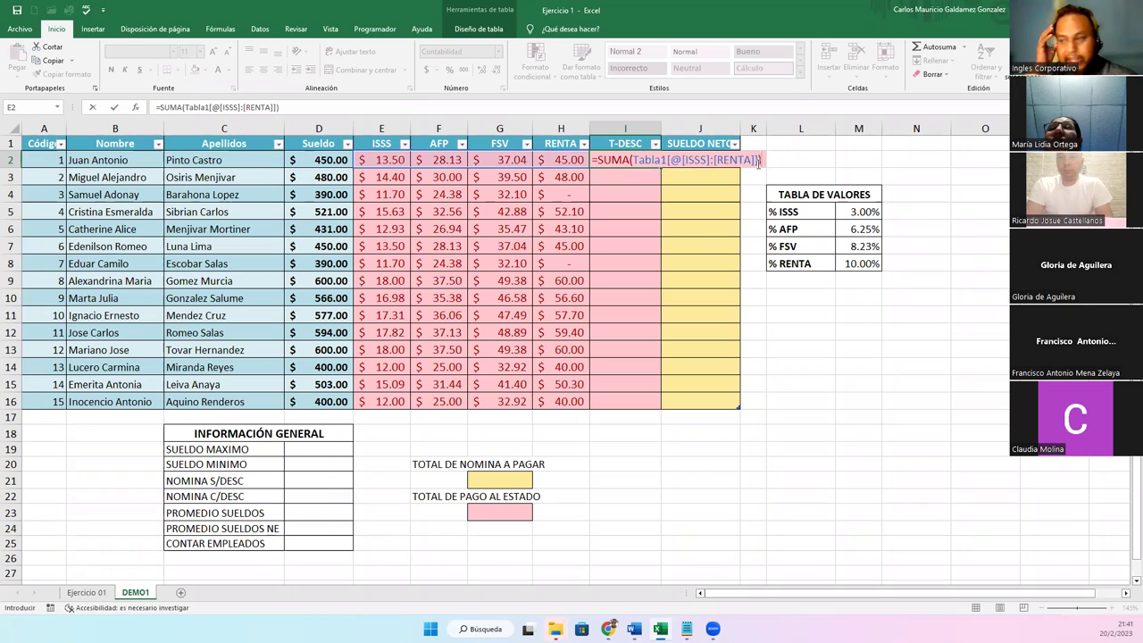
{"action": "left_click_drag", "start_coordinate": [635, 160], "coordinate": [669, 160]}
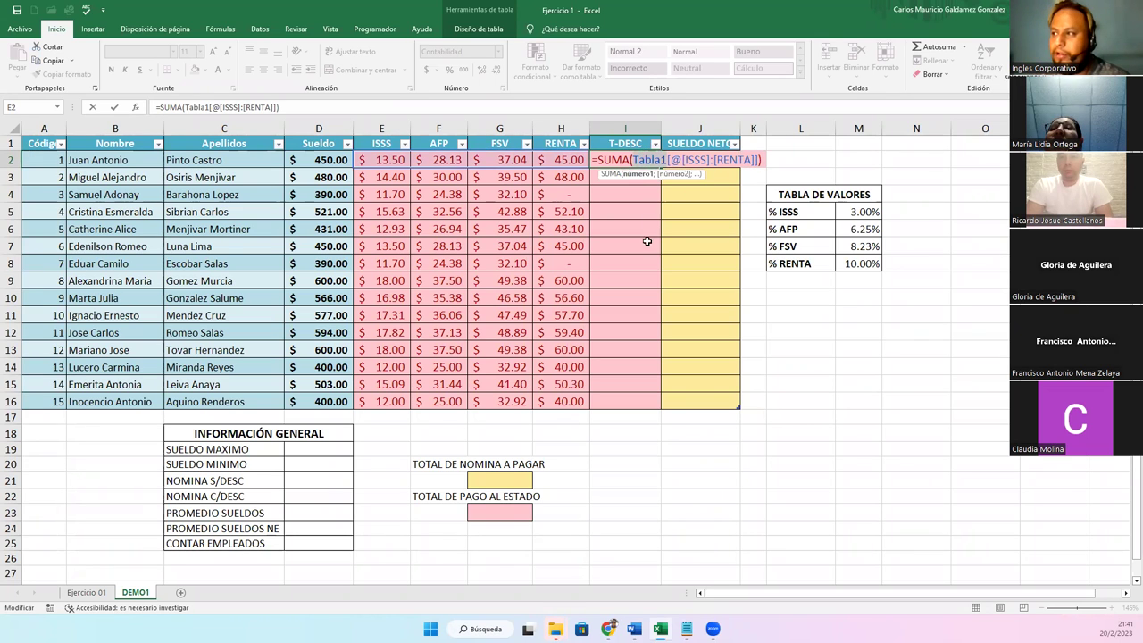
{"action": "left_click", "coordinate": [667, 160]}
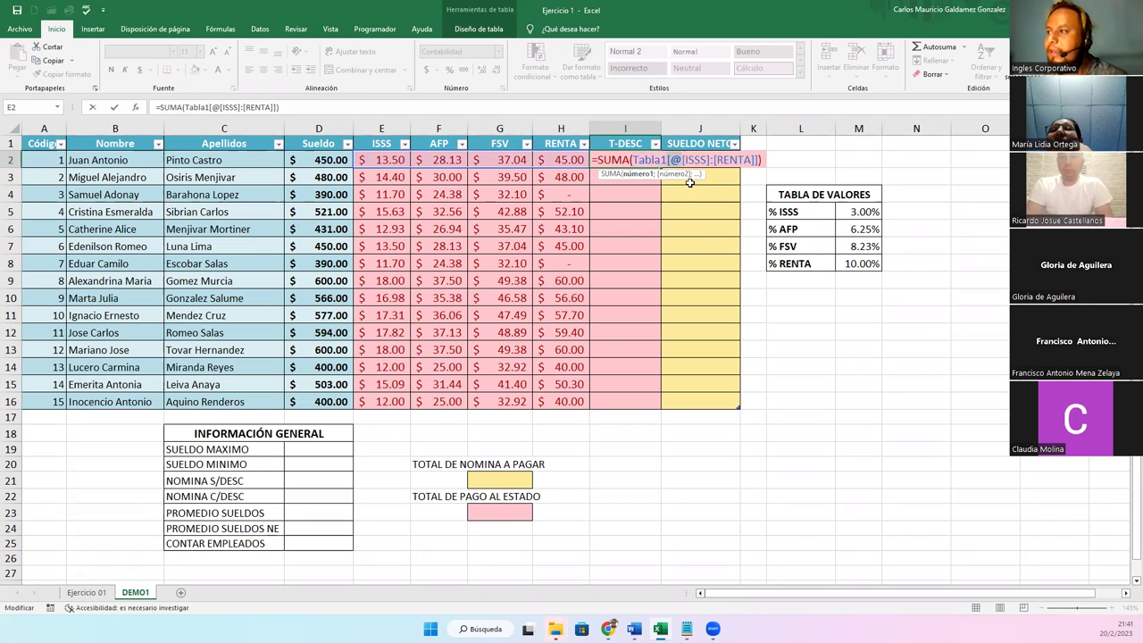
{"action": "left_click_drag", "start_coordinate": [684, 160], "coordinate": [709, 159]}
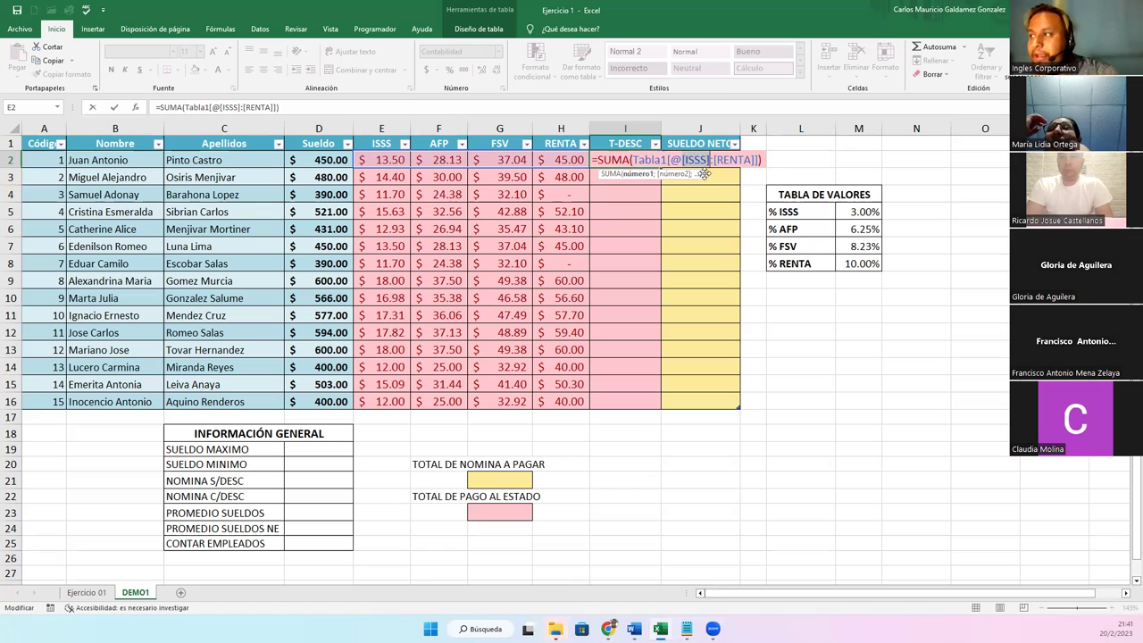
{"action": "left_click_drag", "start_coordinate": [713, 160], "coordinate": [756, 160]}
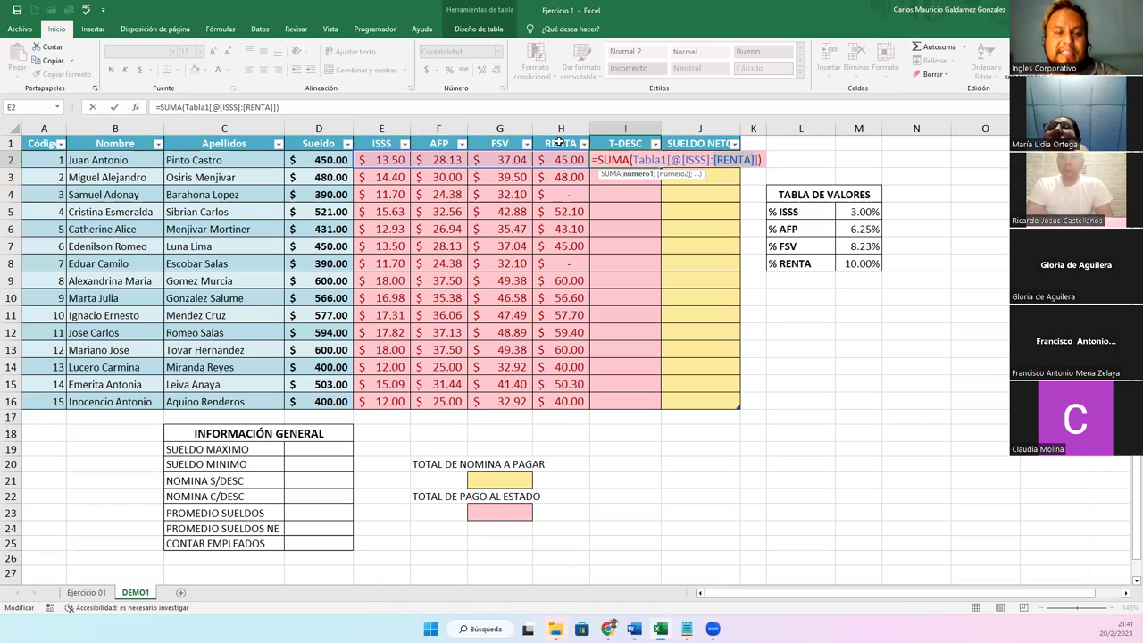
{"action": "left_click", "coordinate": [695, 160]}
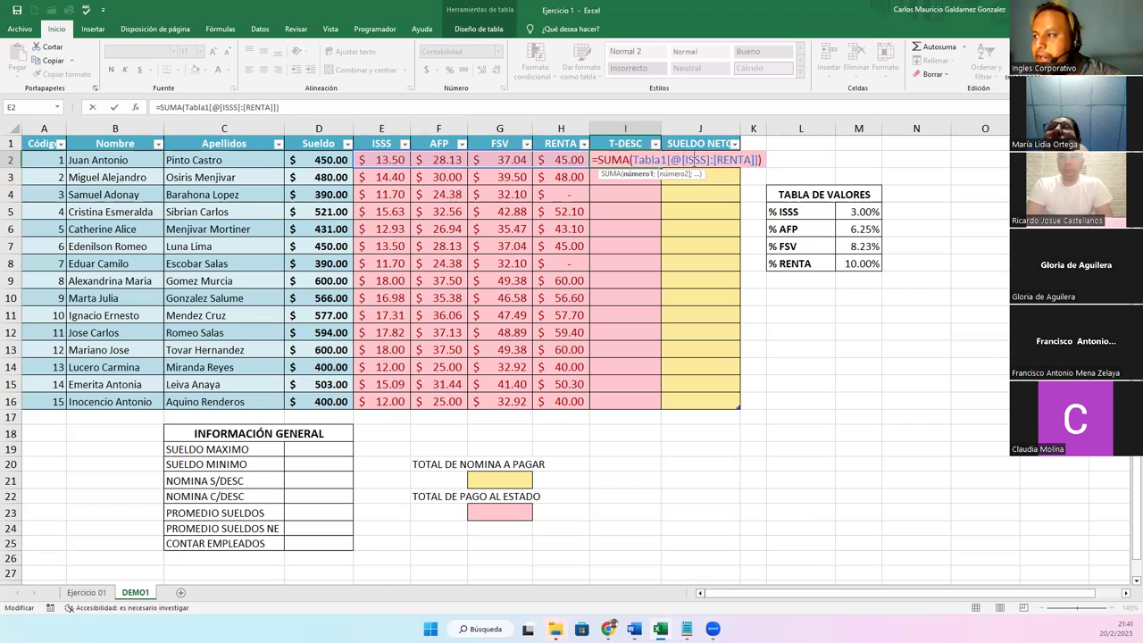
{"action": "left_click_drag", "start_coordinate": [689, 160], "coordinate": [748, 160]}
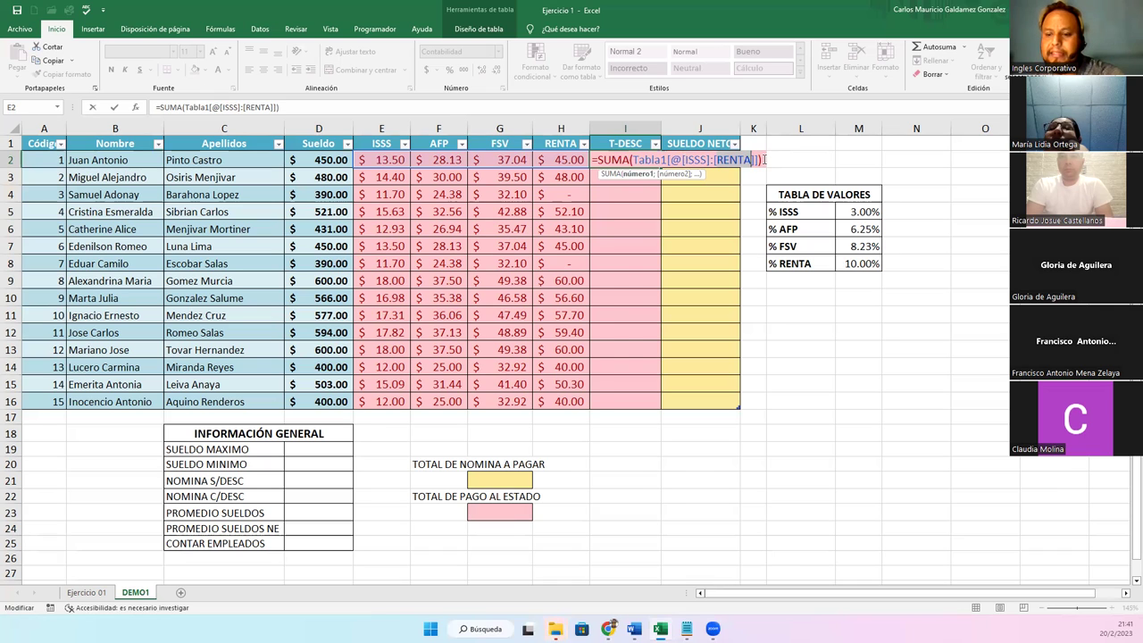
{"action": "key", "text": "ctrl+Return"}
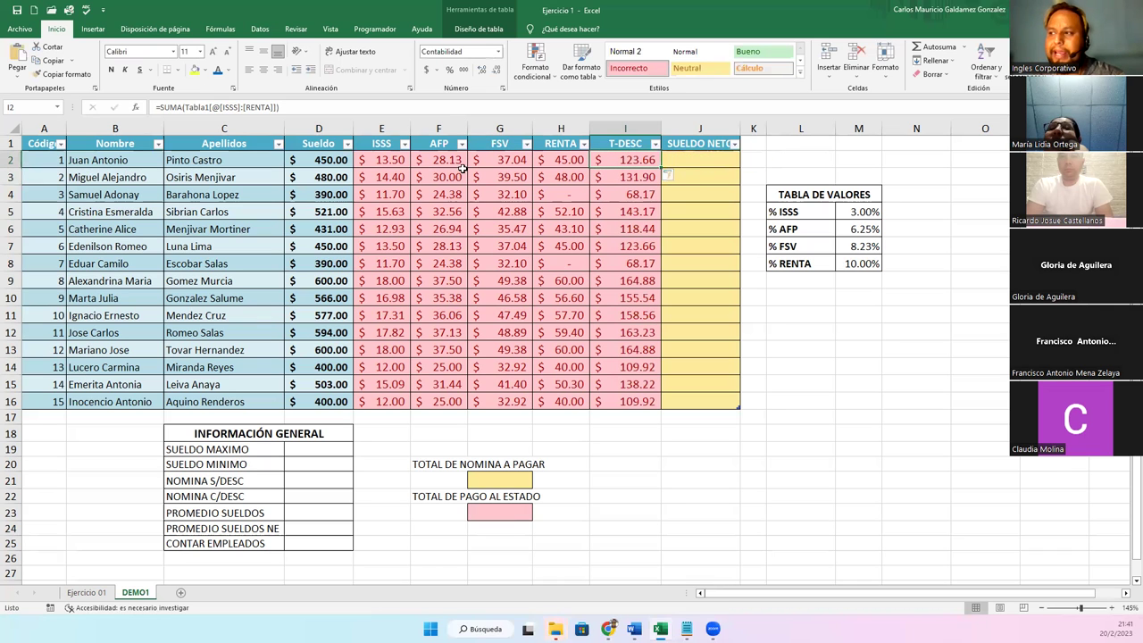
{"action": "left_click_drag", "start_coordinate": [371, 163], "coordinate": [576, 161]}
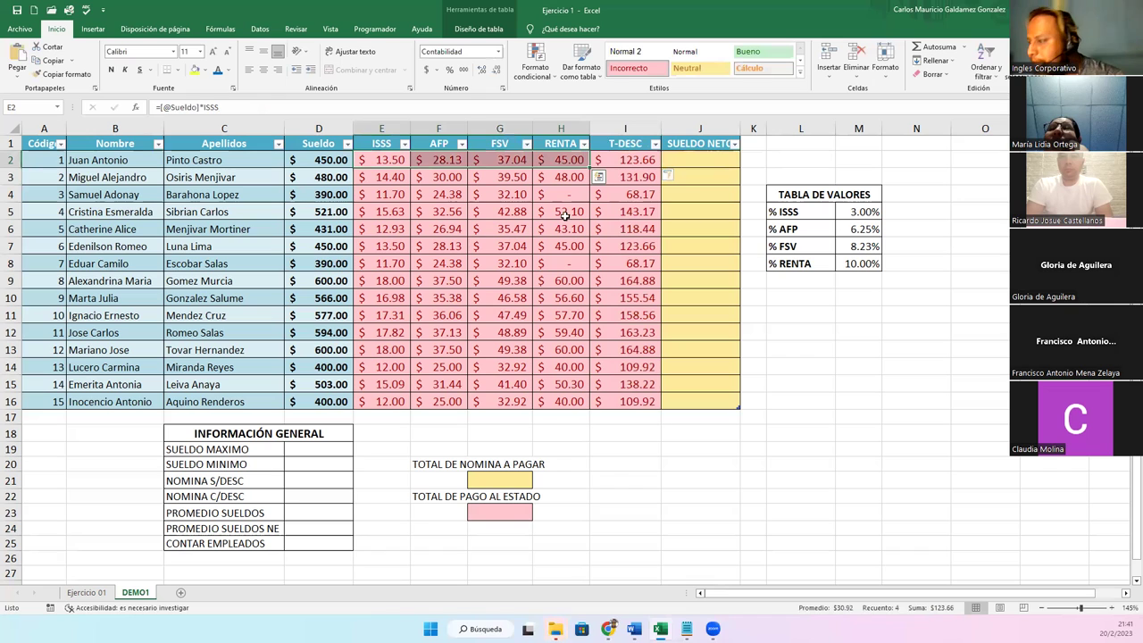
{"action": "left_click", "coordinate": [635, 166]}
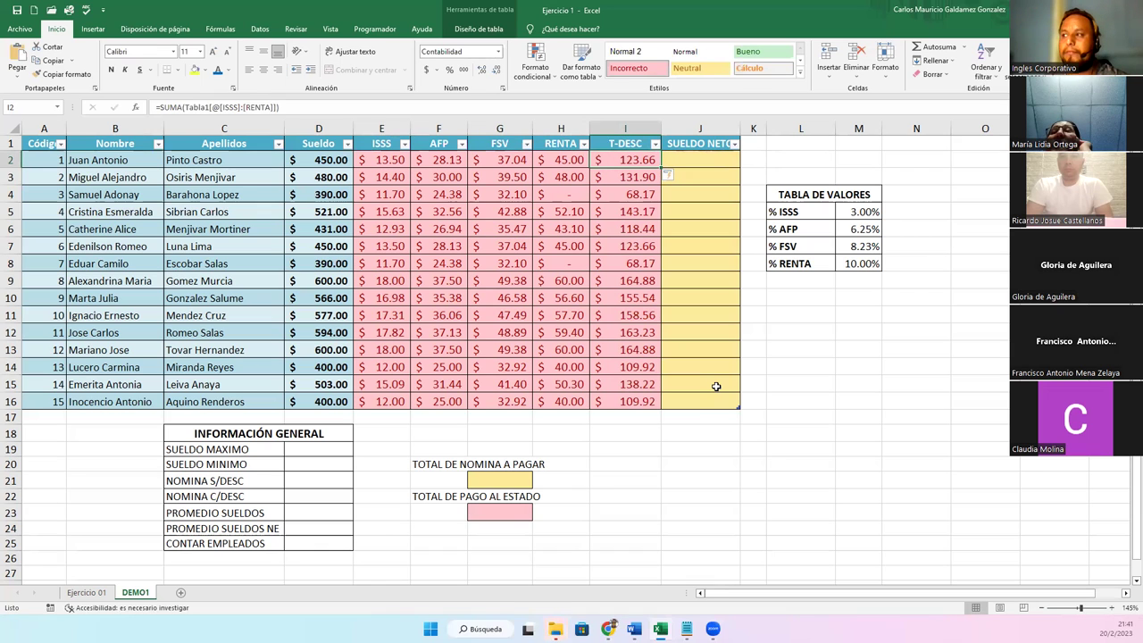
{"action": "left_click", "coordinate": [706, 162]}
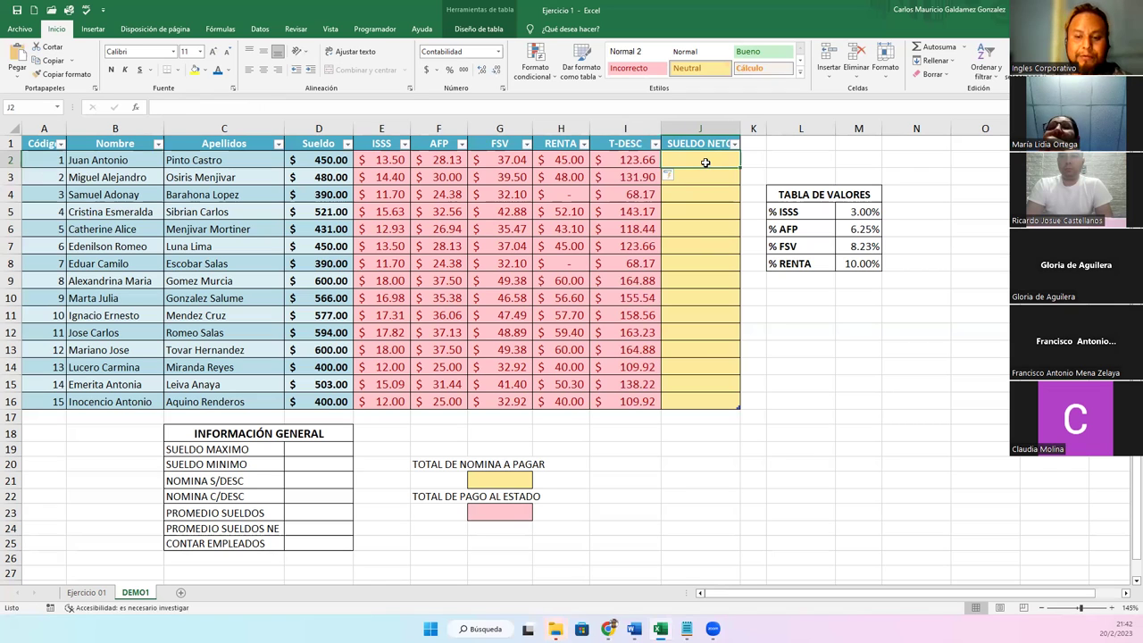
{"action": "type", "text": "="}
{"action": "key", "text": "Left"}
{"action": "key", "text": "Left"}
{"action": "key", "text": "Left"}
{"action": "key", "text": "Left"}
{"action": "key", "text": "Left"}
{"action": "key", "text": "Left"}
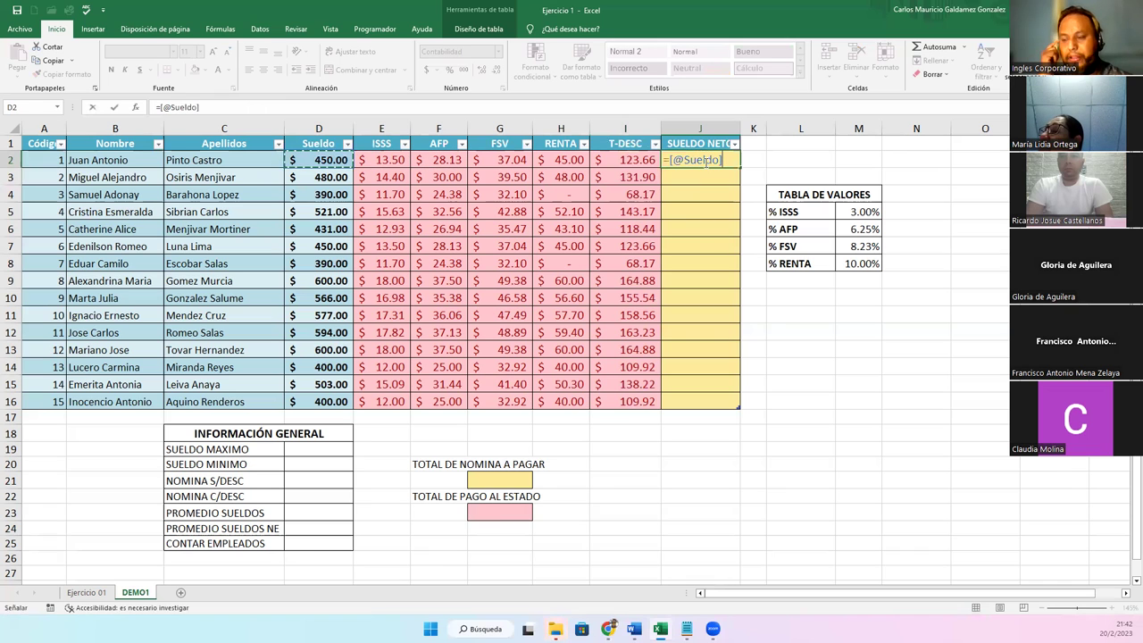
{"action": "type", "text": "-"}
{"action": "key", "text": "Left"}
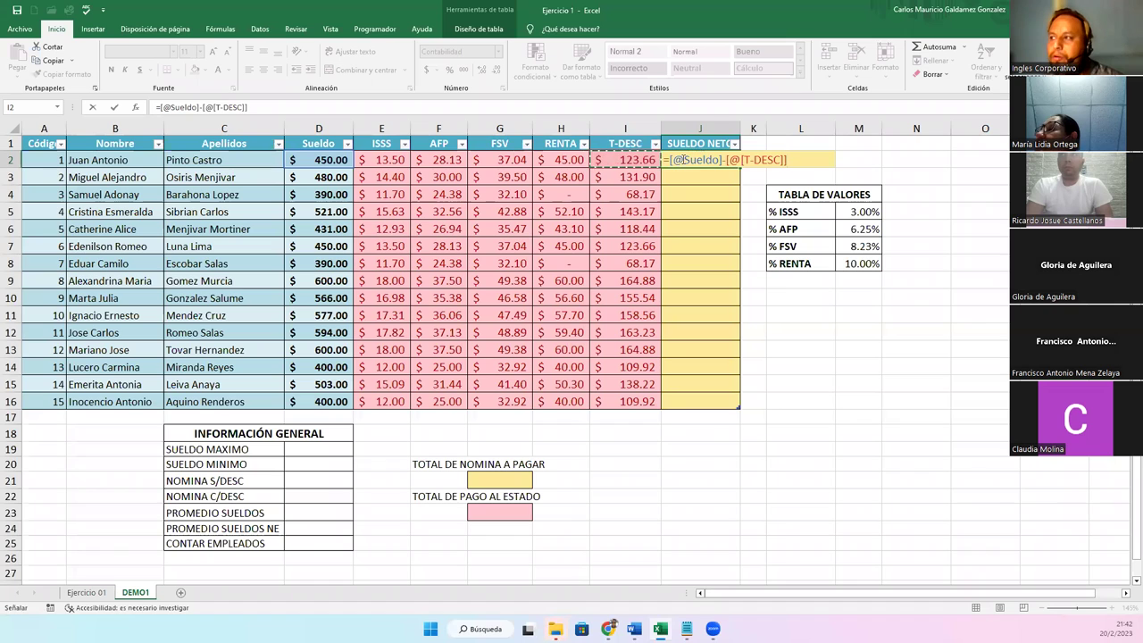
{"action": "left_click_drag", "start_coordinate": [668, 159], "coordinate": [722, 160]}
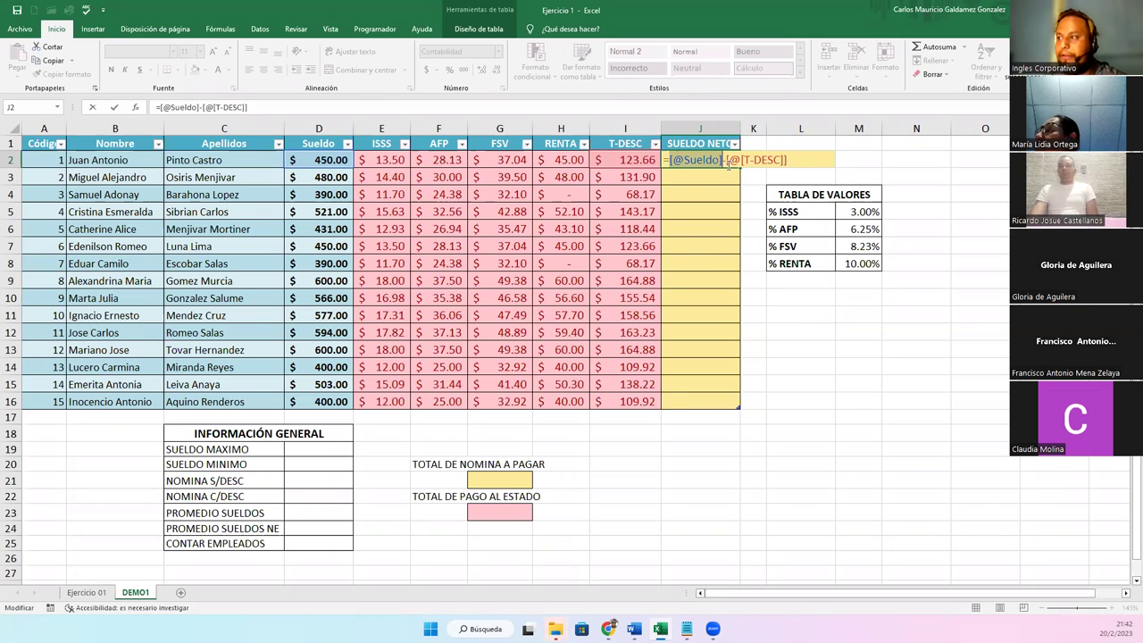
{"action": "left_click", "coordinate": [726, 160]}
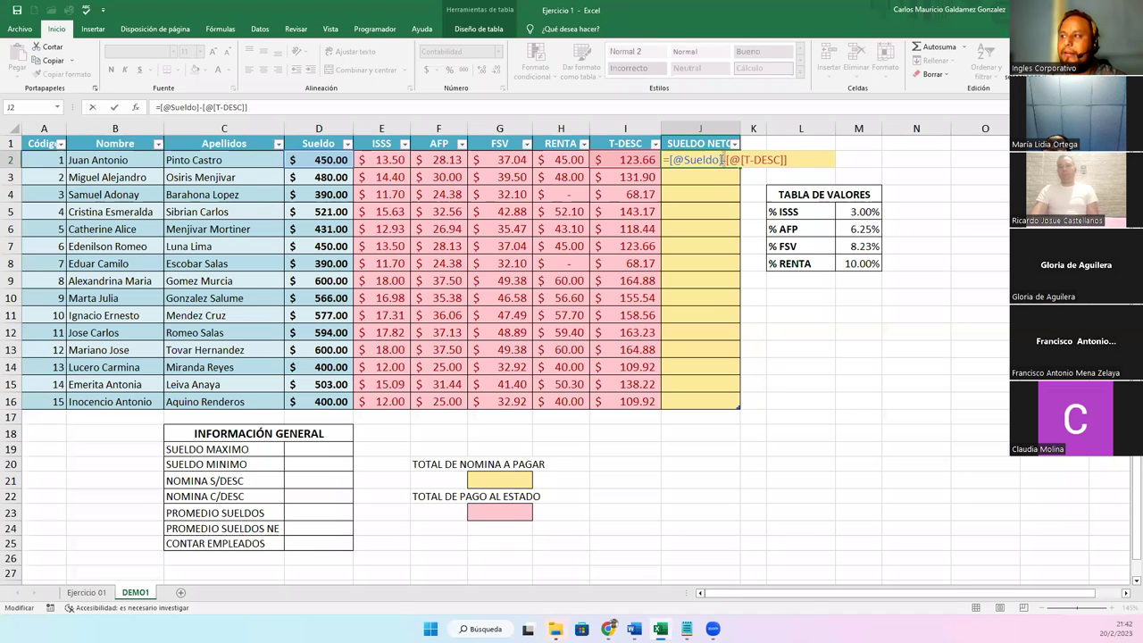
{"action": "left_click", "coordinate": [793, 160]}
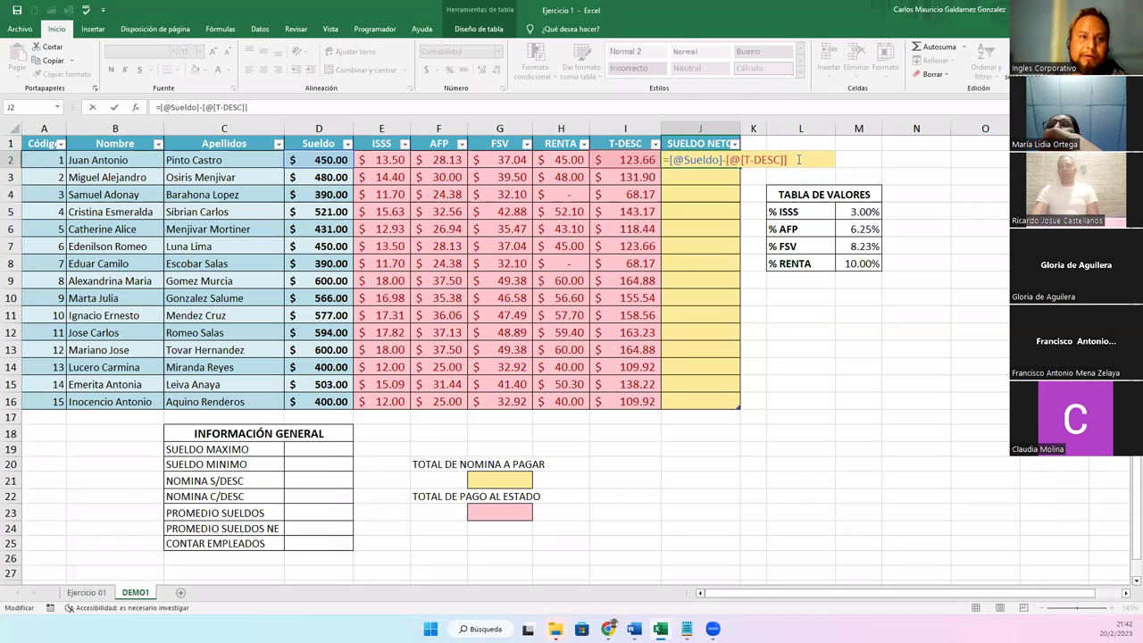
{"action": "key", "text": "Return"}
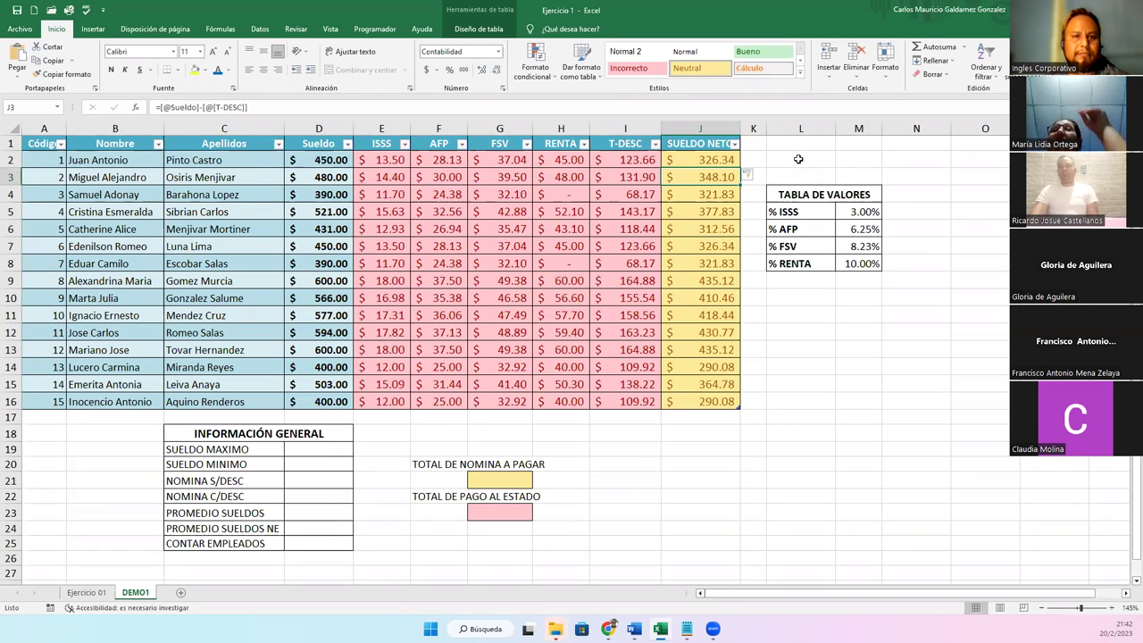
- Review the calculated SUELDO NETO and T-DESC columns and the full block of deductions down to row 16
{"action": "left_click", "coordinate": [701, 400]}
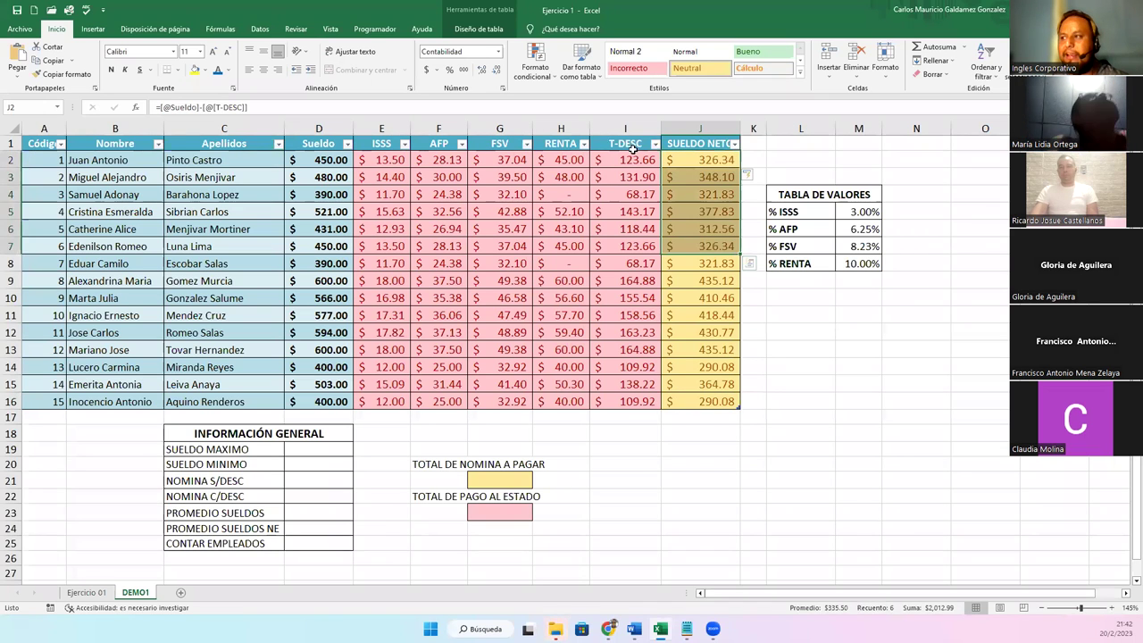
{"action": "left_click_drag", "start_coordinate": [625, 161], "coordinate": [665, 407]}
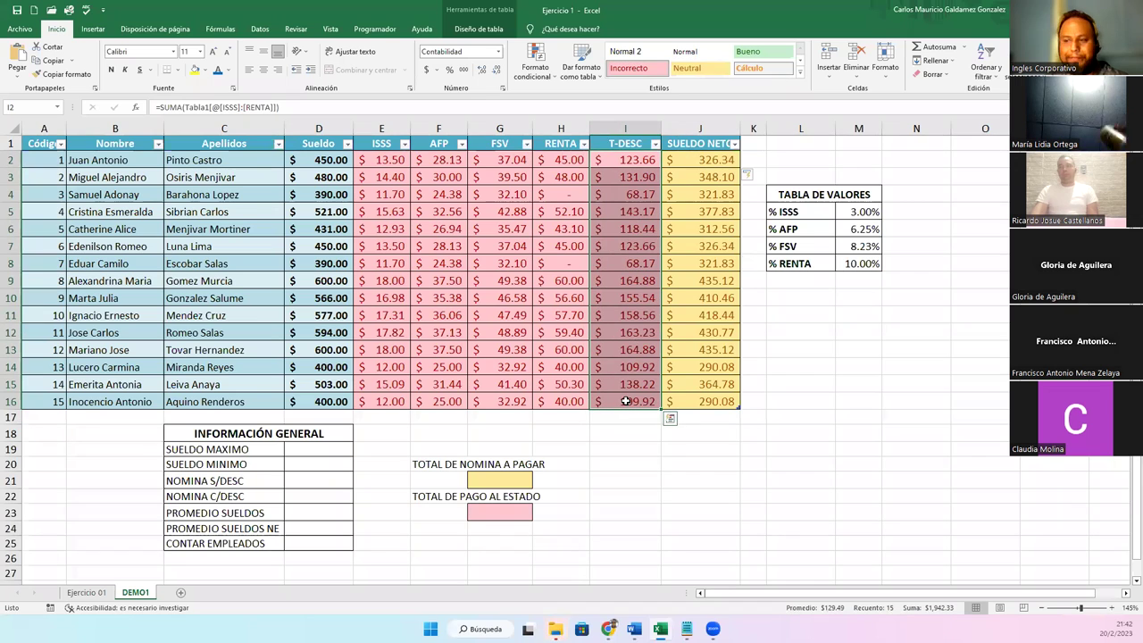
{"action": "left_click", "coordinate": [626, 401]}
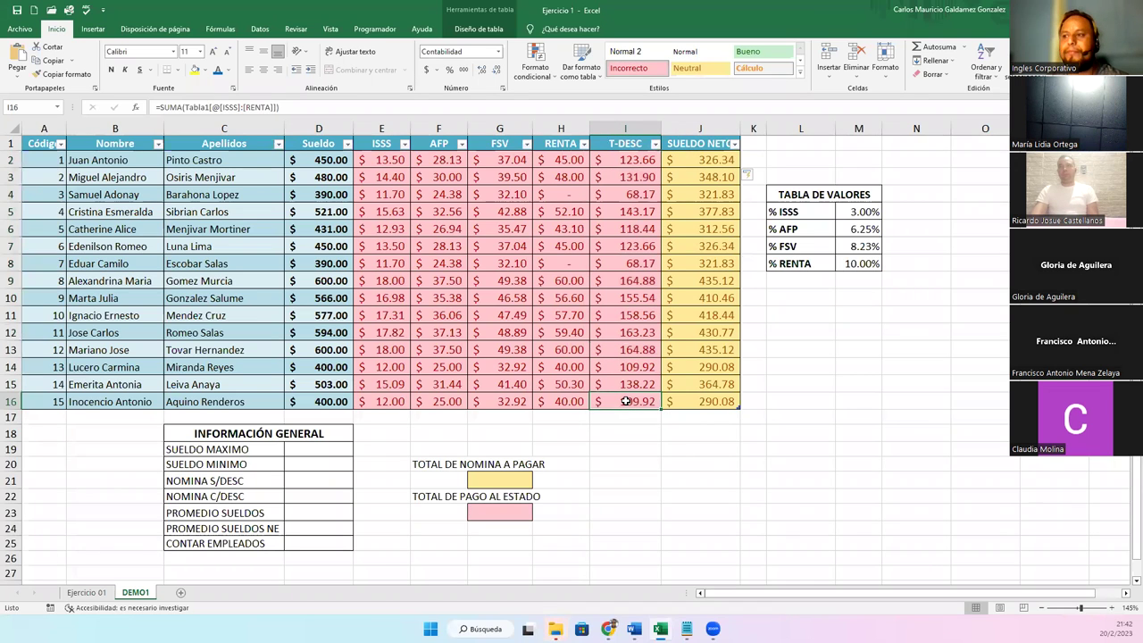
{"action": "left_click", "coordinate": [291, 452]}
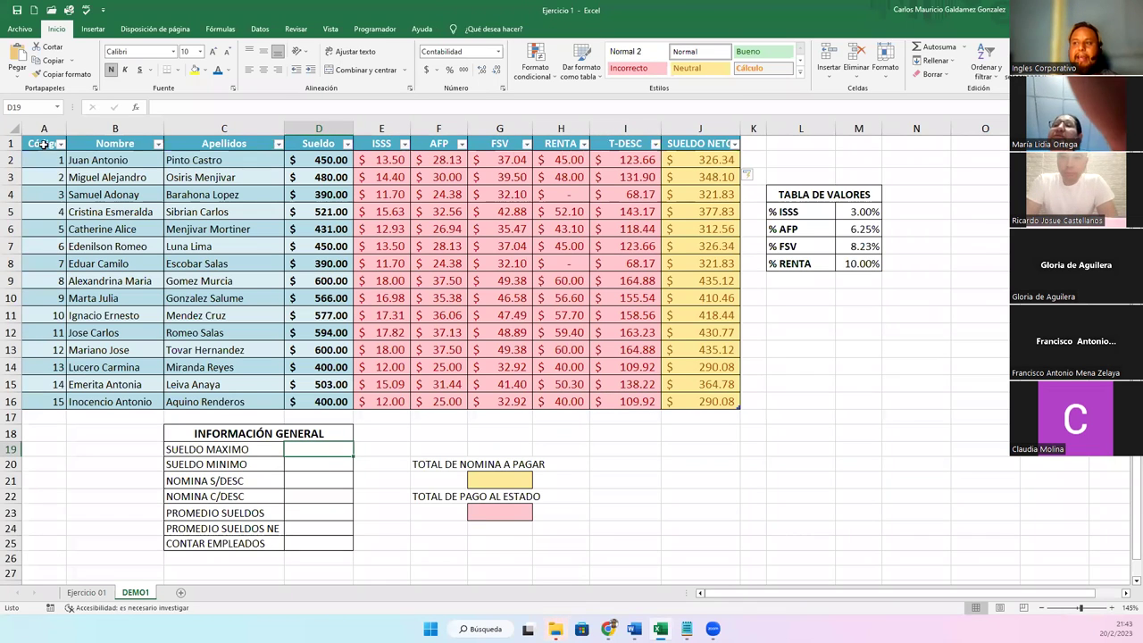
{"action": "left_click_drag", "start_coordinate": [374, 156], "coordinate": [699, 402]}
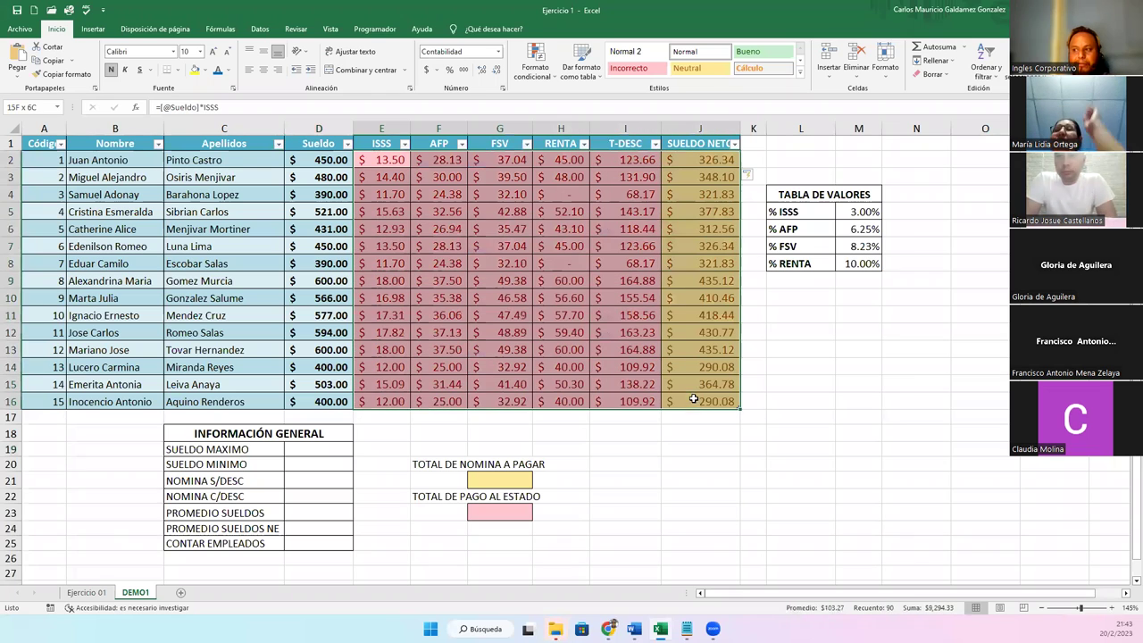
- Widen the SUELDO NETO and Código columns so that their full headers fit
{"action": "double_click", "coordinate": [740, 128]}
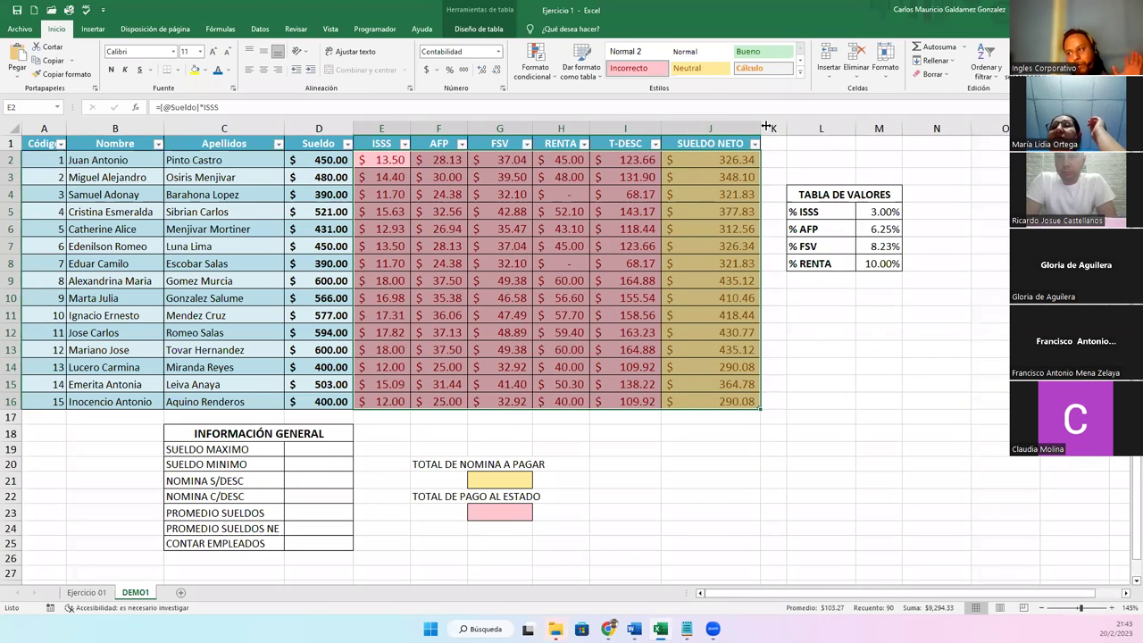
{"action": "left_click_drag", "start_coordinate": [765, 128], "coordinate": [751, 130]}
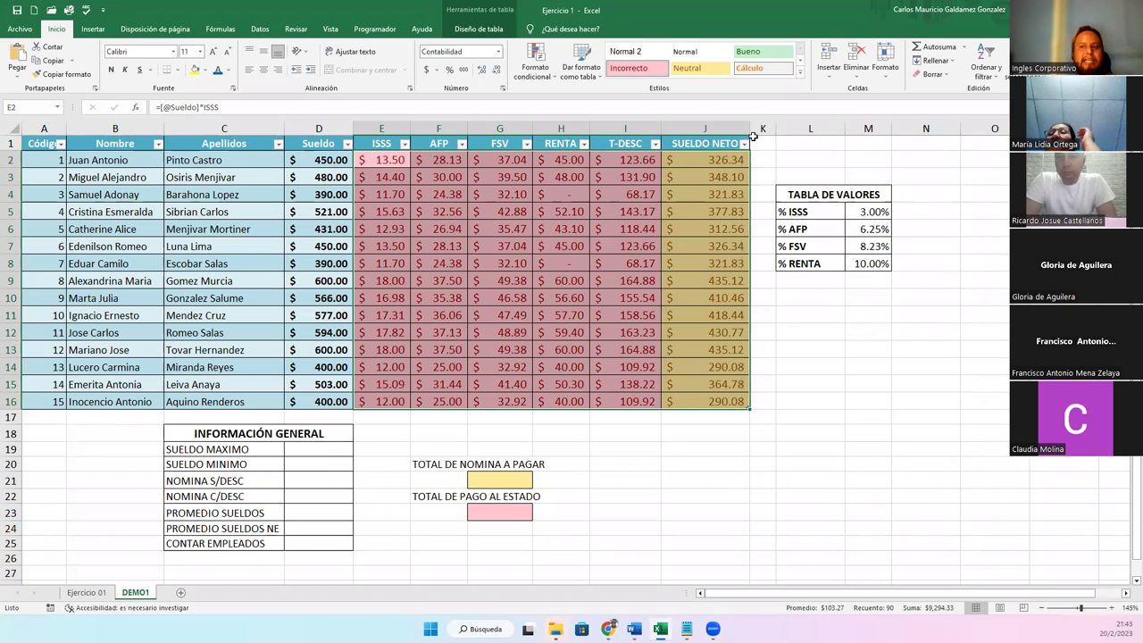
{"action": "double_click", "coordinate": [66, 127]}
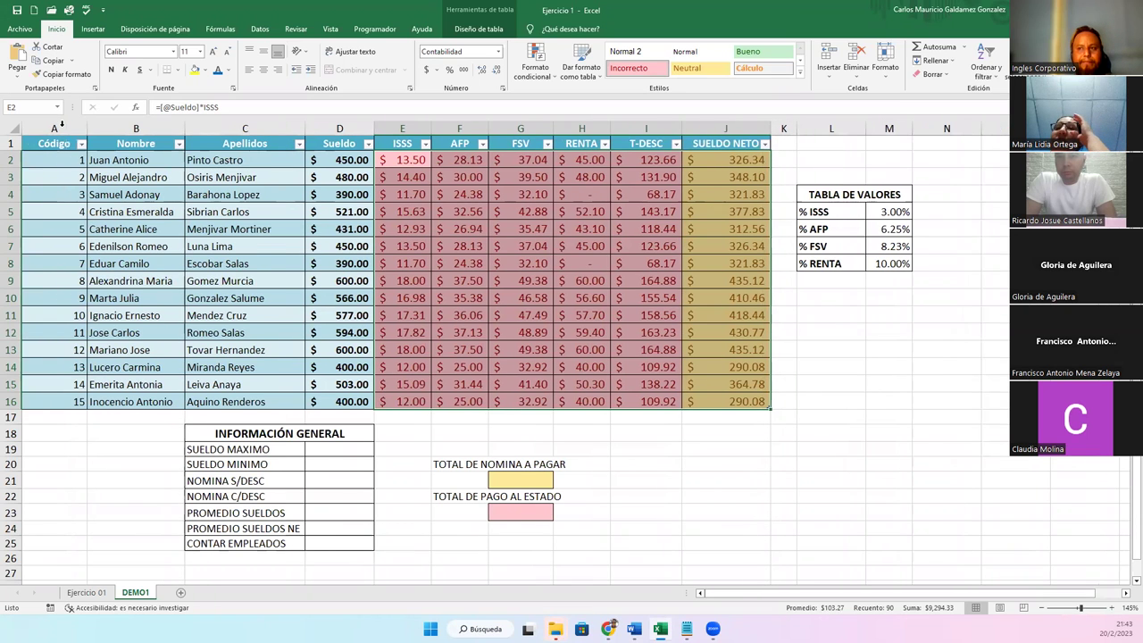
{"action": "left_click", "coordinate": [231, 263]}
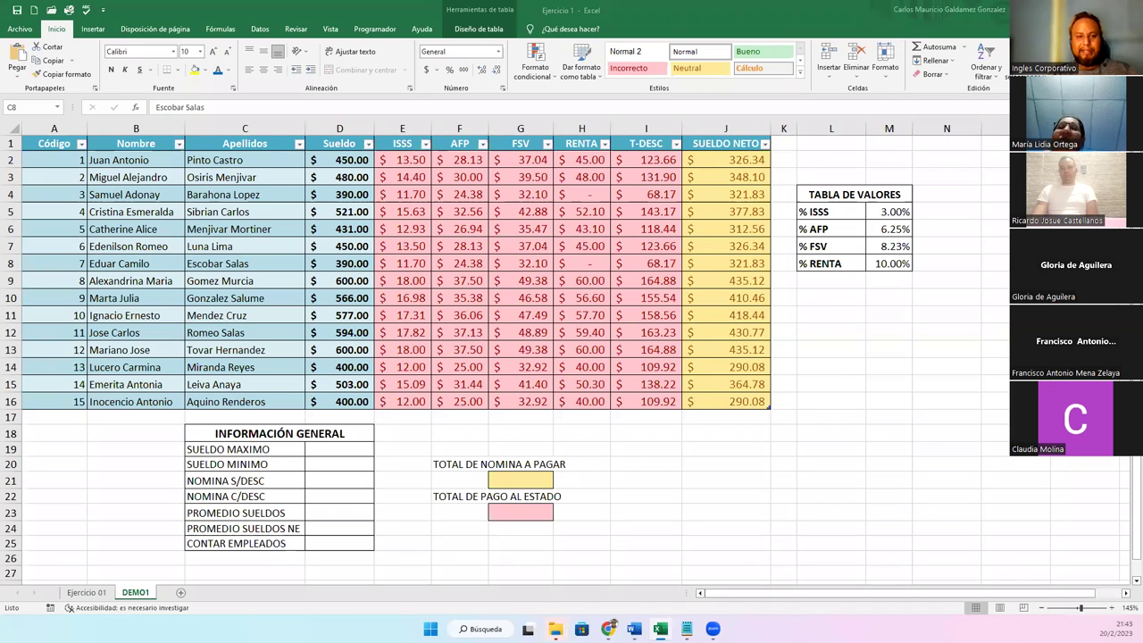
- Calculate the SUELDO MAXIMO in D19 from the table's Sueldo column with =MAX(Tabla1[Sueldo])
{"action": "left_click", "coordinate": [237, 438]}
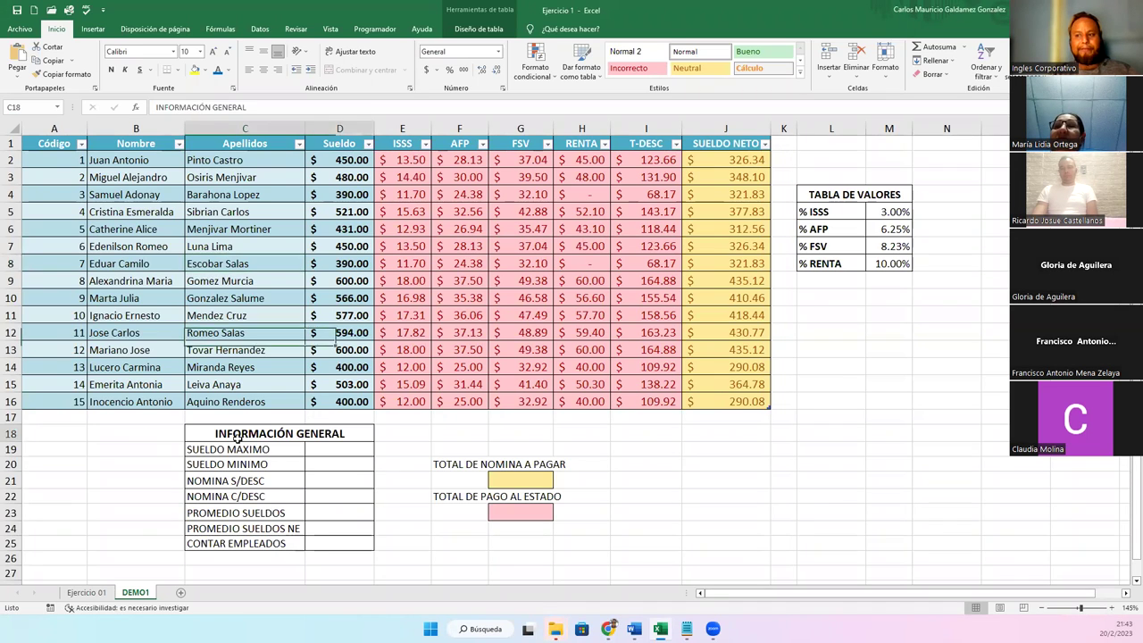
{"action": "left_click", "coordinate": [320, 449]}
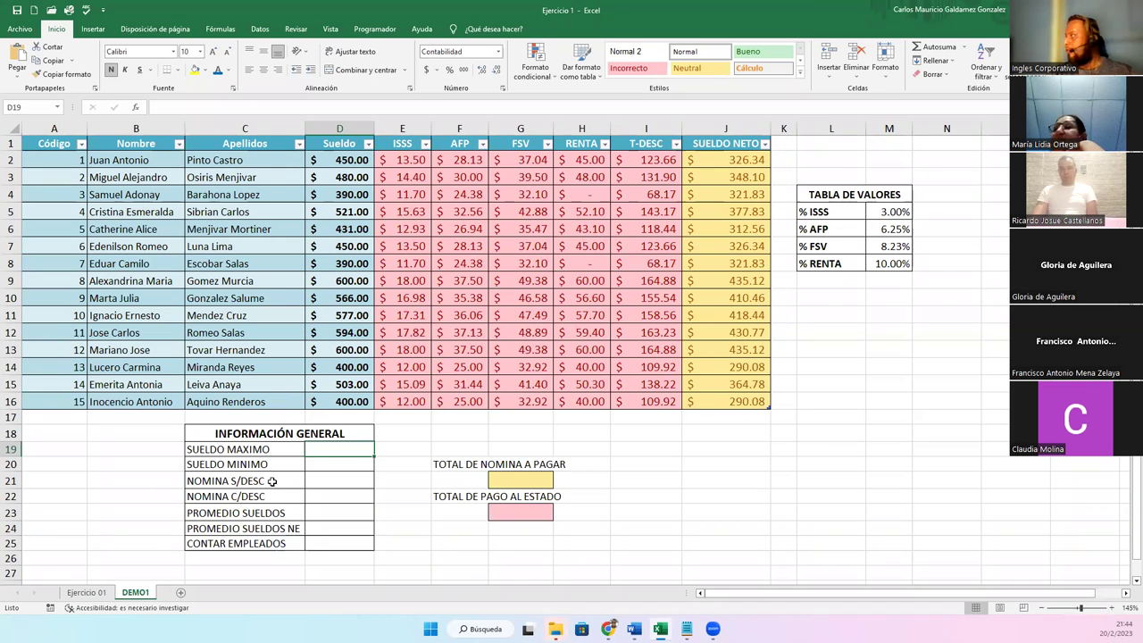
{"action": "left_click", "coordinate": [189, 451]}
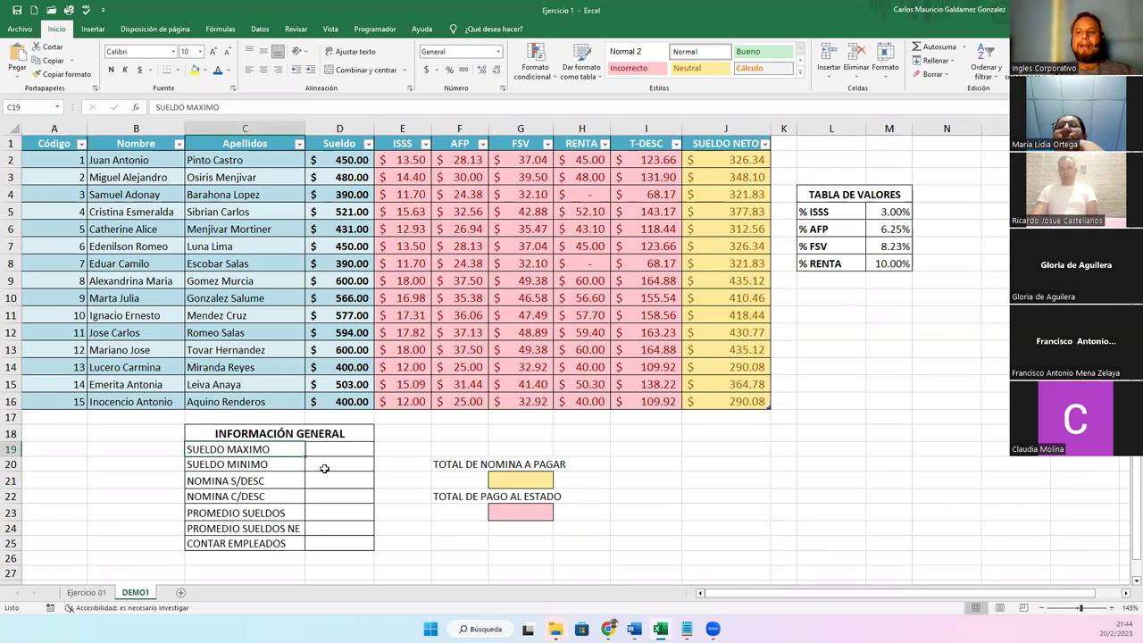
{"action": "left_click", "coordinate": [343, 449]}
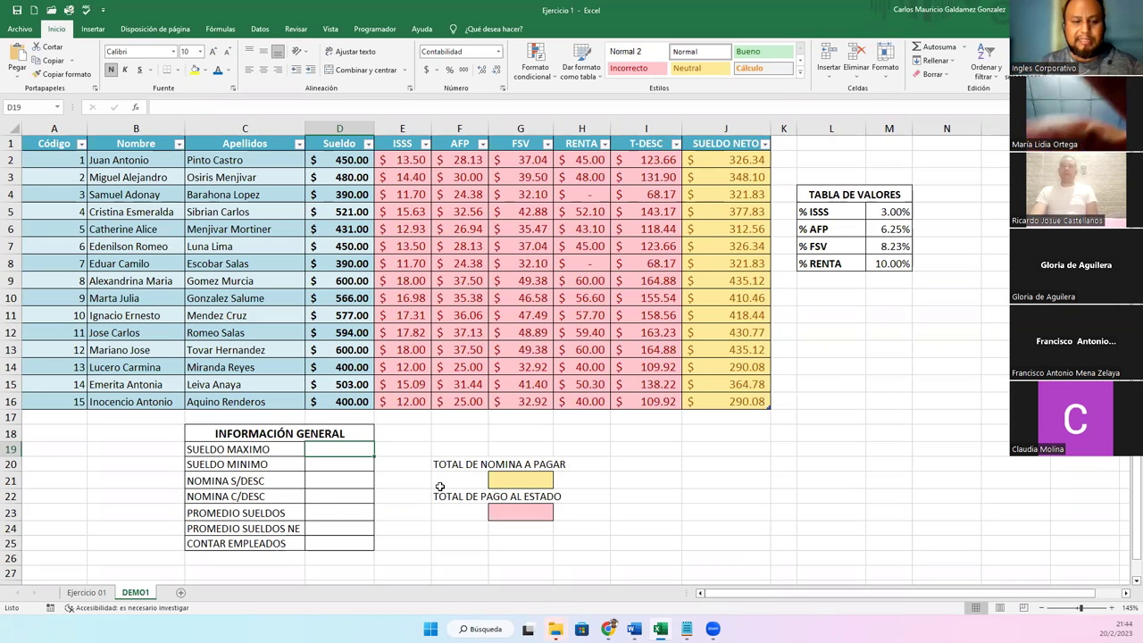
{"action": "type", "text": "="}
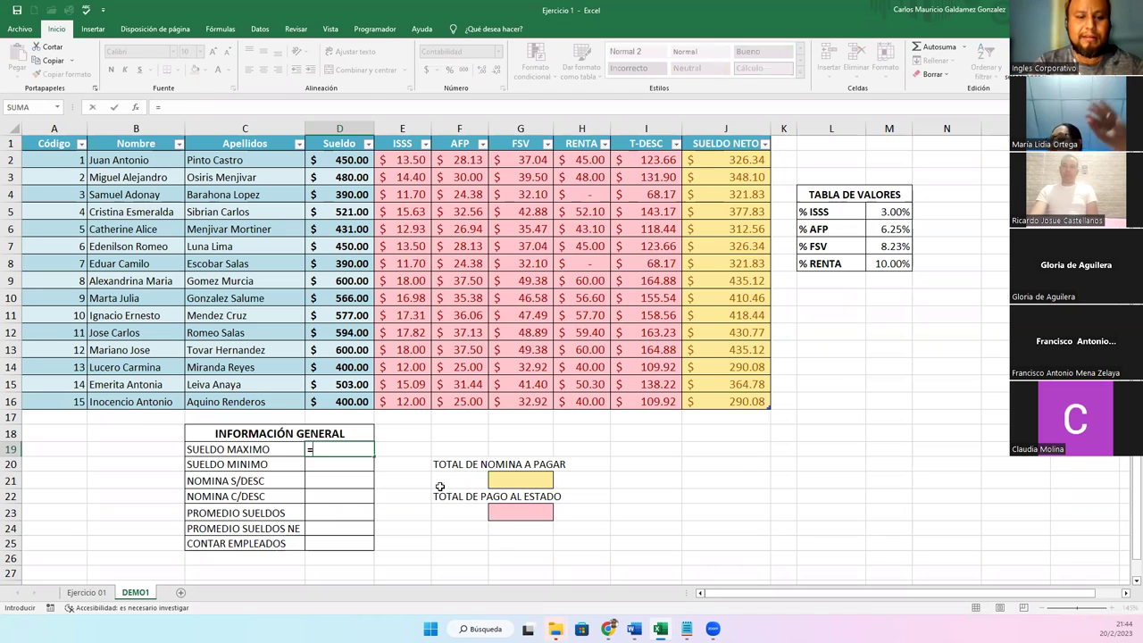
{"action": "type", "text": "MAX("}
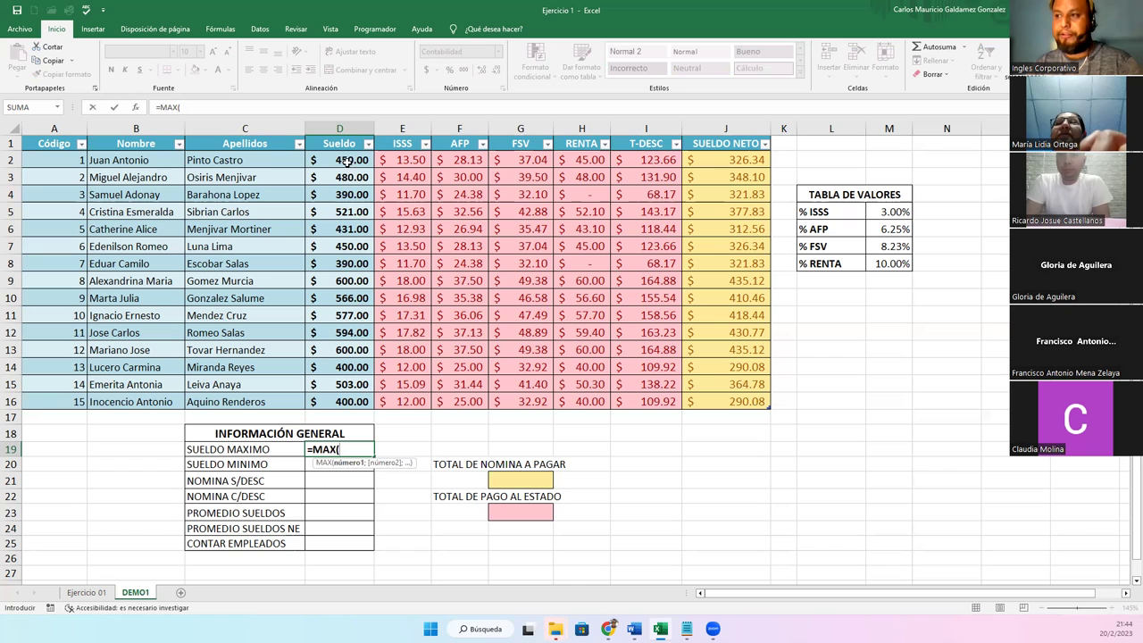
{"action": "left_click_drag", "start_coordinate": [346, 161], "coordinate": [335, 402]}
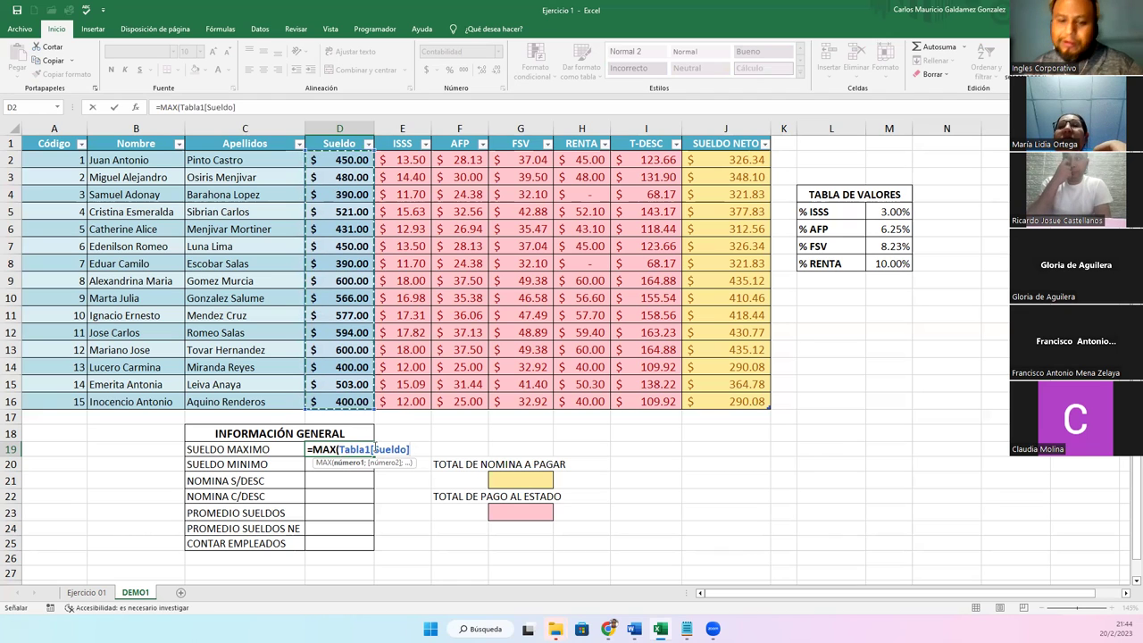
{"action": "type", "text": ")"}
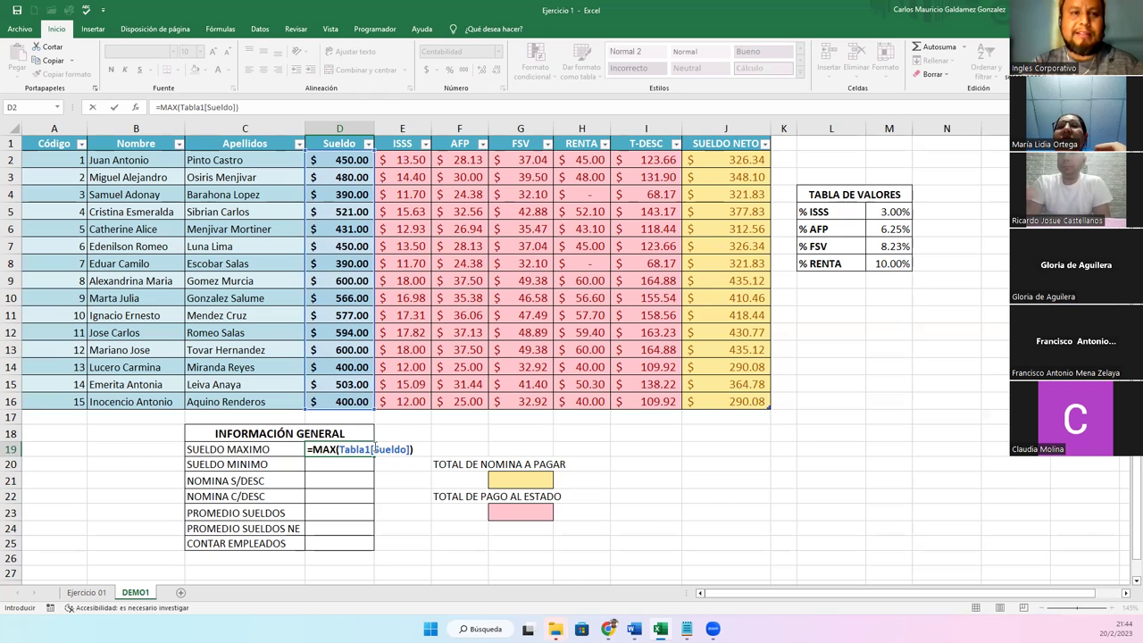
{"action": "key", "text": "Return"}
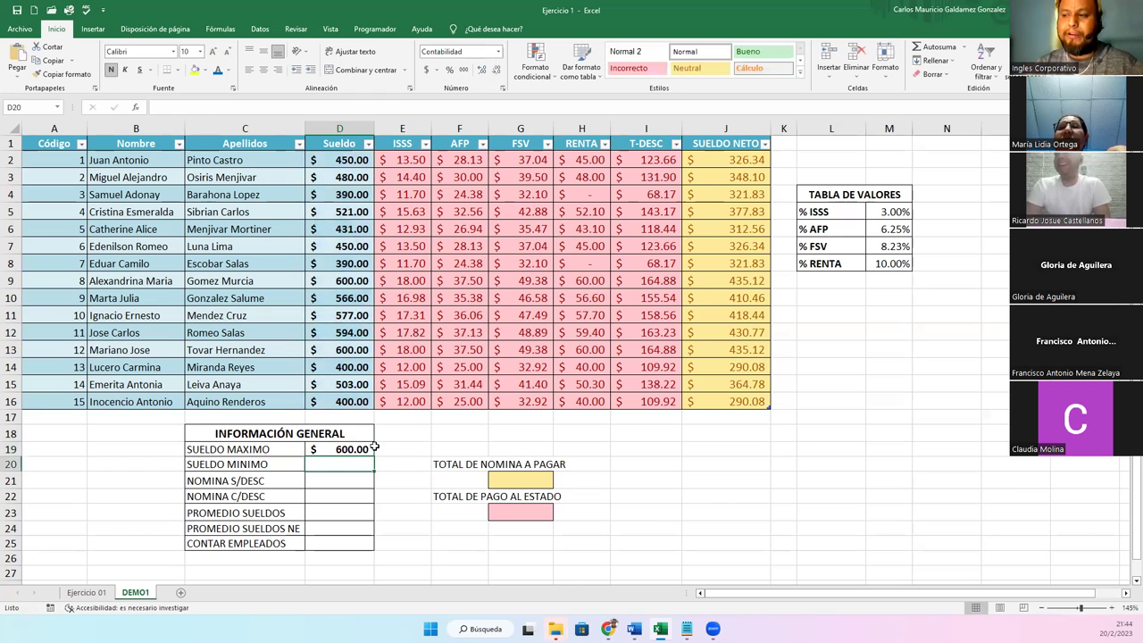
- Inspect the SUELDO MAXIMO formula in D19 for its table reference, and leave the cell without saving any edit
{"action": "left_click", "coordinate": [334, 453]}
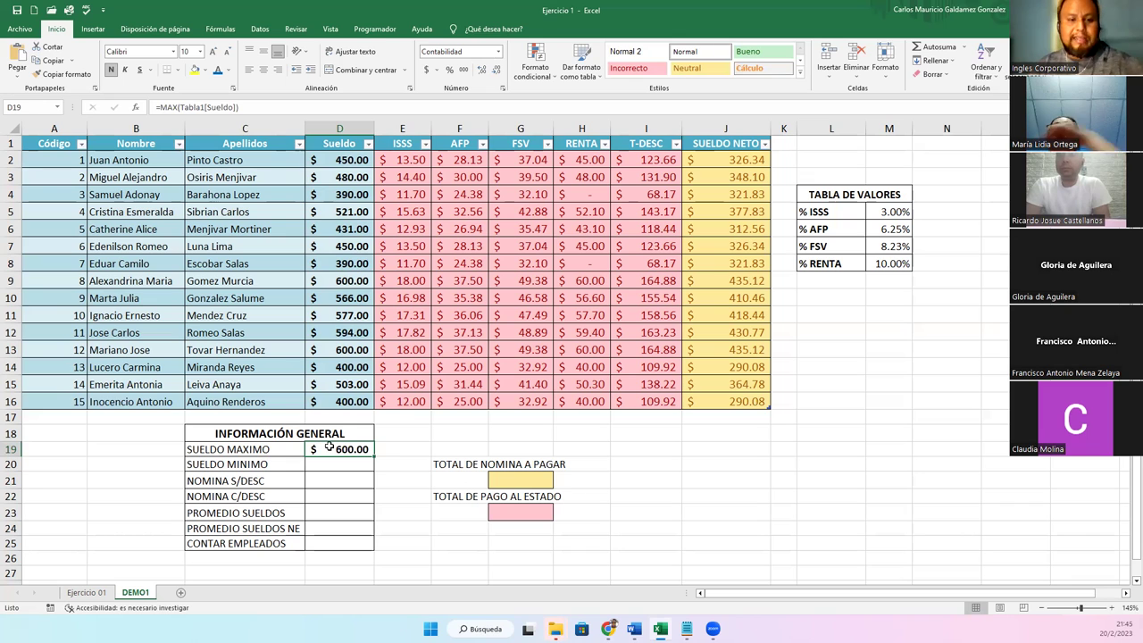
{"action": "double_click", "coordinate": [329, 446]}
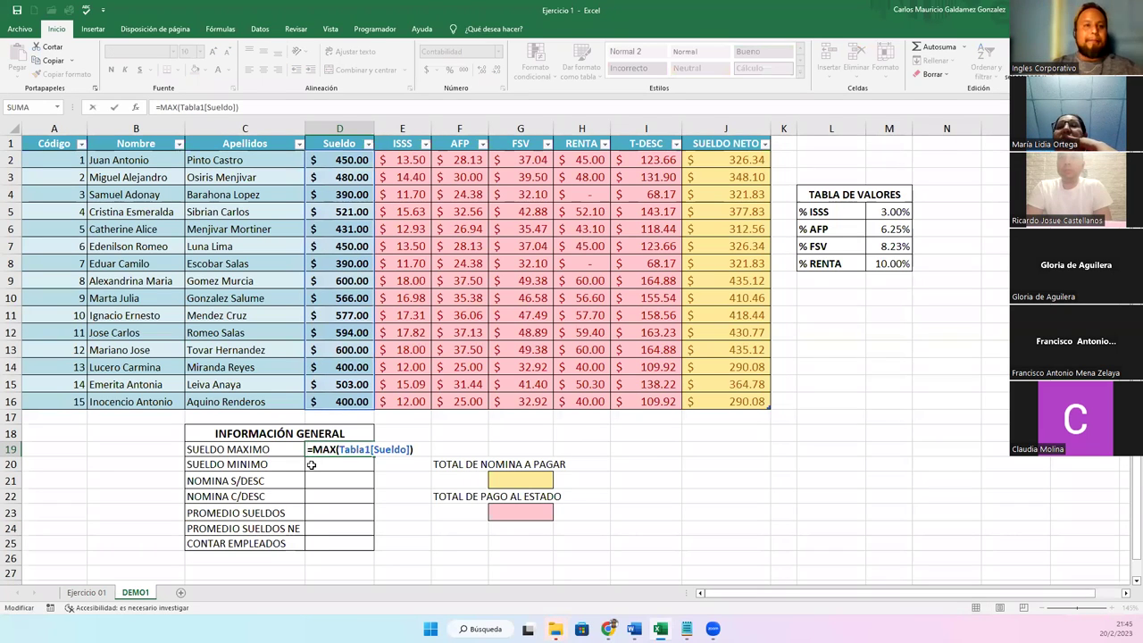
{"action": "left_click", "coordinate": [277, 361]}
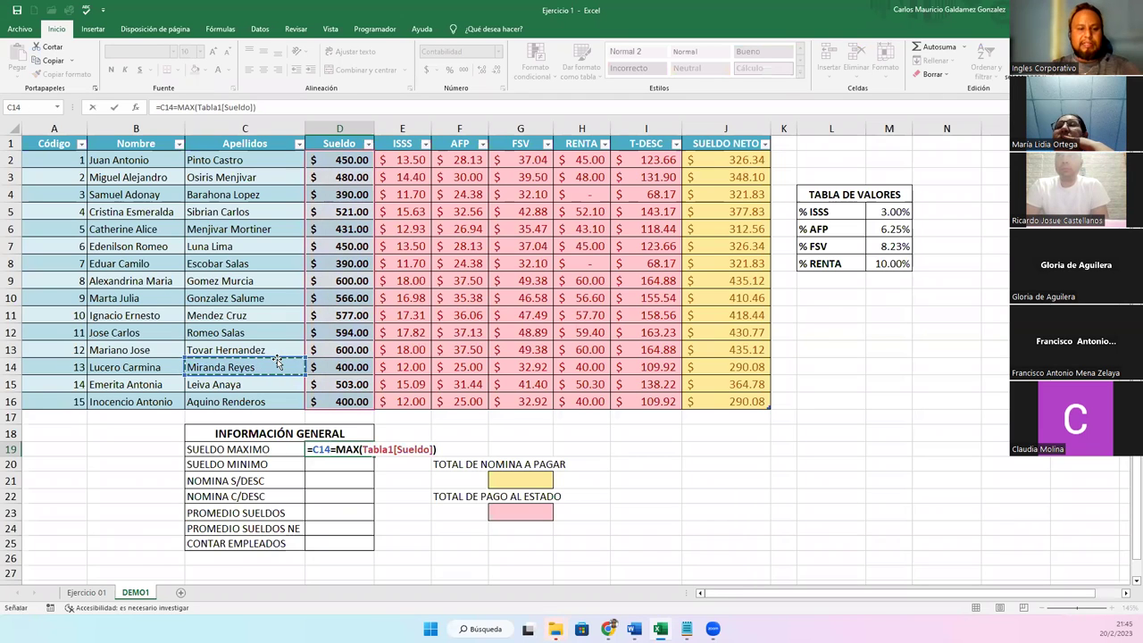
{"action": "key", "text": "Escape"}
- Review the payroll table's header row, its Código, name, Sueldo and deduction columns, and the D19 formula that refers to it
{"action": "left_click", "coordinate": [64, 145]}
{"action": "left_click_drag", "start_coordinate": [64, 145], "coordinate": [734, 159]}
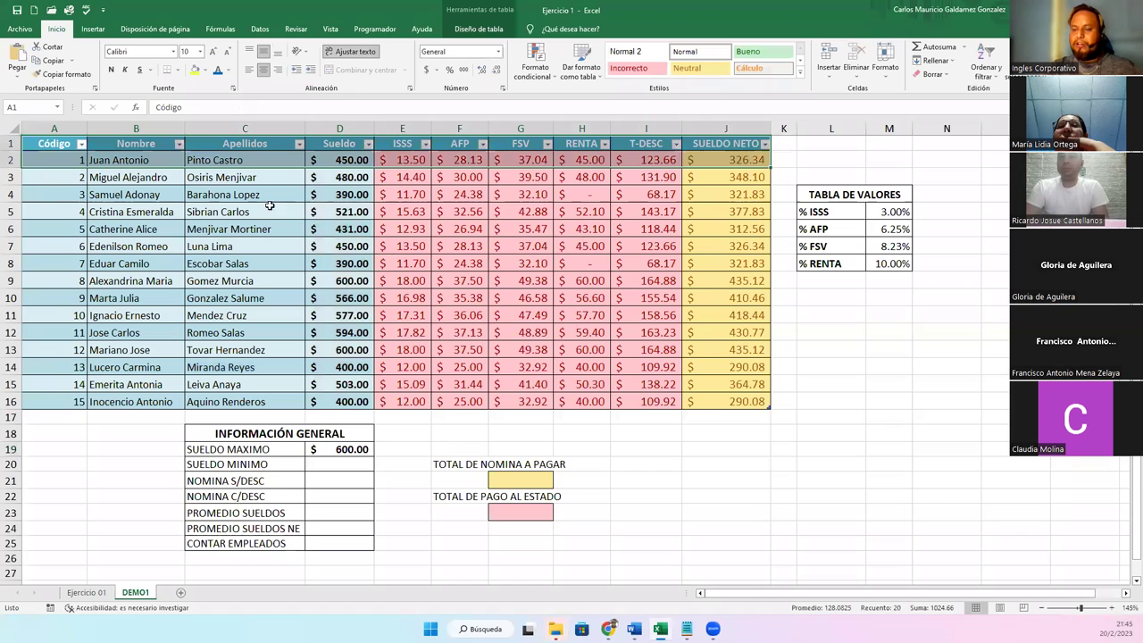
{"action": "left_click_drag", "start_coordinate": [44, 148], "coordinate": [71, 402]}
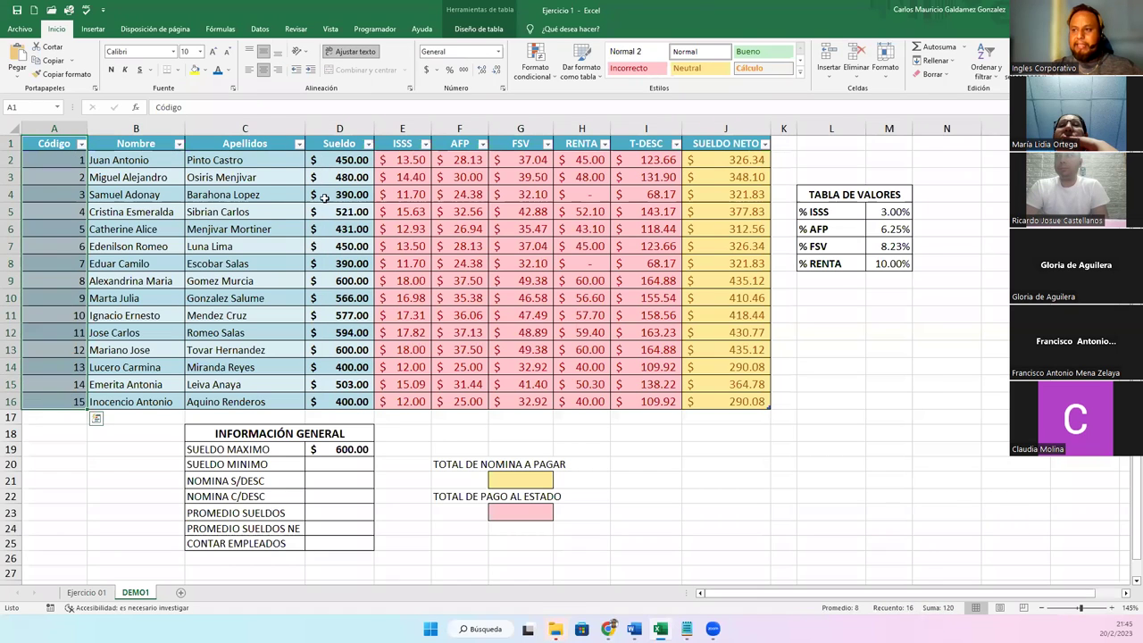
{"action": "left_click_drag", "start_coordinate": [339, 149], "coordinate": [347, 403]}
{"action": "left_click_drag", "start_coordinate": [134, 162], "coordinate": [253, 159]}
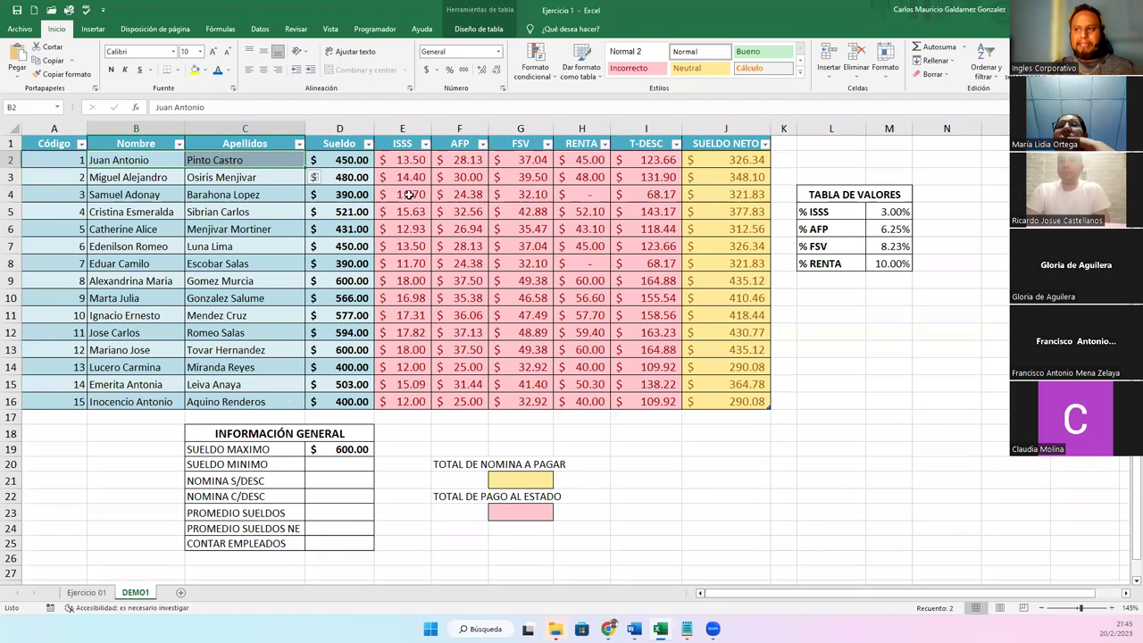
{"action": "left_click_drag", "start_coordinate": [403, 161], "coordinate": [661, 402]}
{"action": "left_click_drag", "start_coordinate": [339, 163], "coordinate": [338, 391]}
{"action": "left_click", "coordinate": [340, 396]}
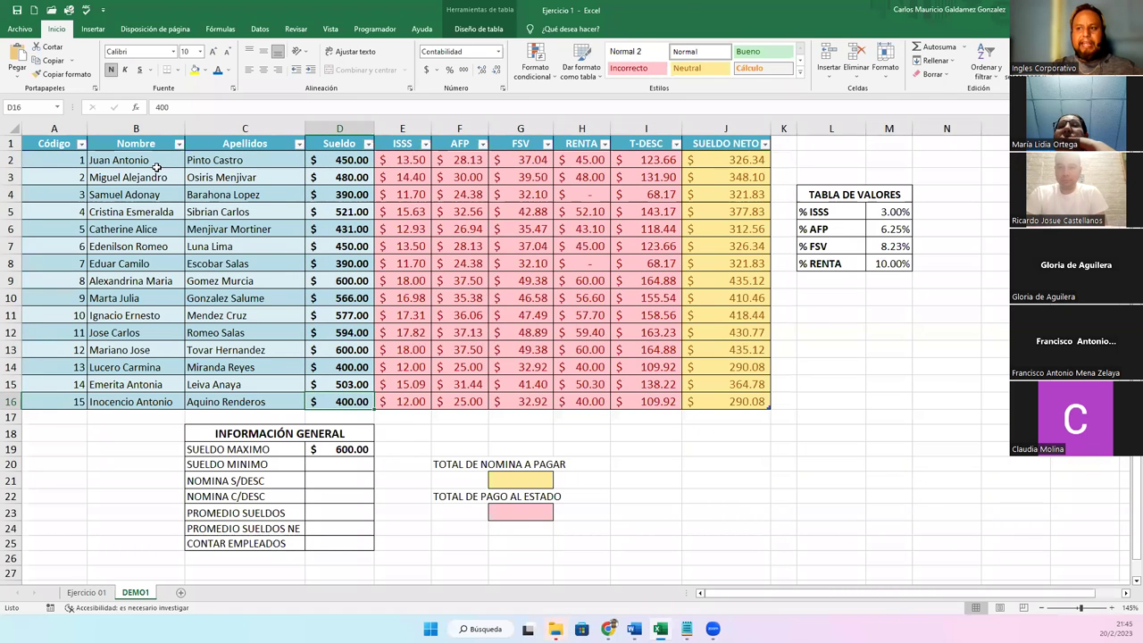
{"action": "left_click", "coordinate": [56, 158]}
{"action": "left_click_drag", "start_coordinate": [120, 165], "coordinate": [259, 402]}
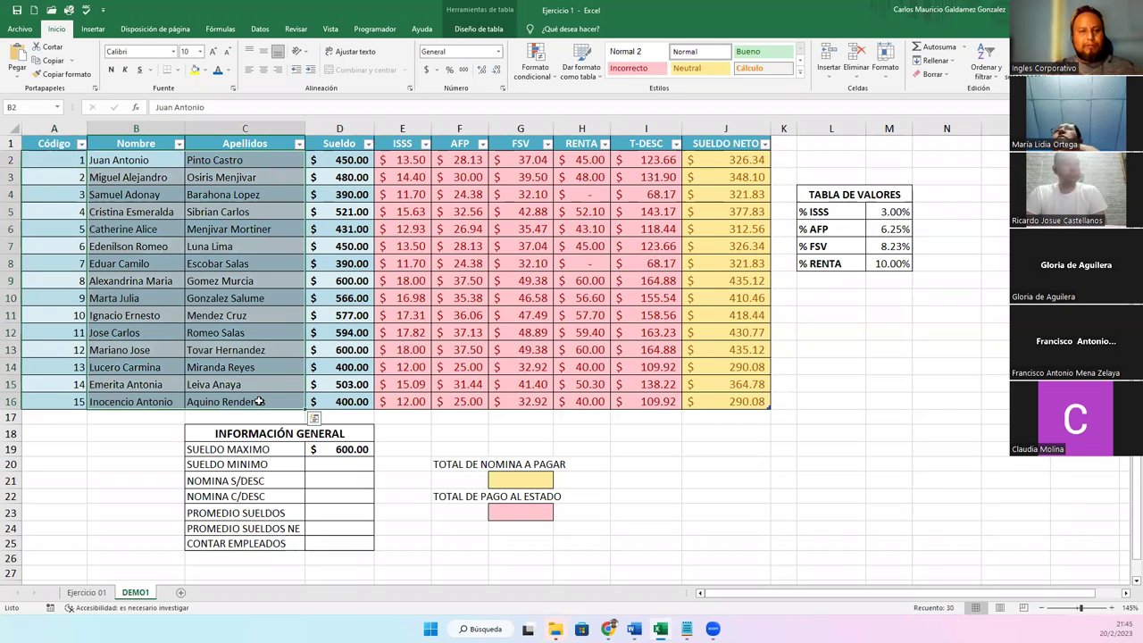
{"action": "left_click", "coordinate": [176, 312]}
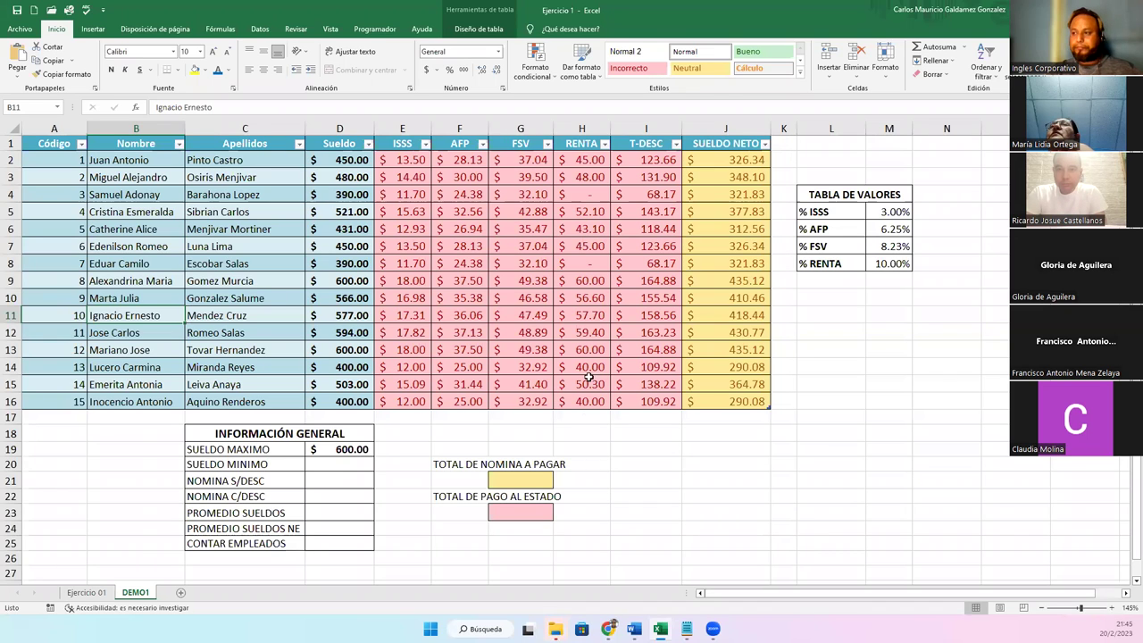
{"action": "left_click", "coordinate": [327, 449]}
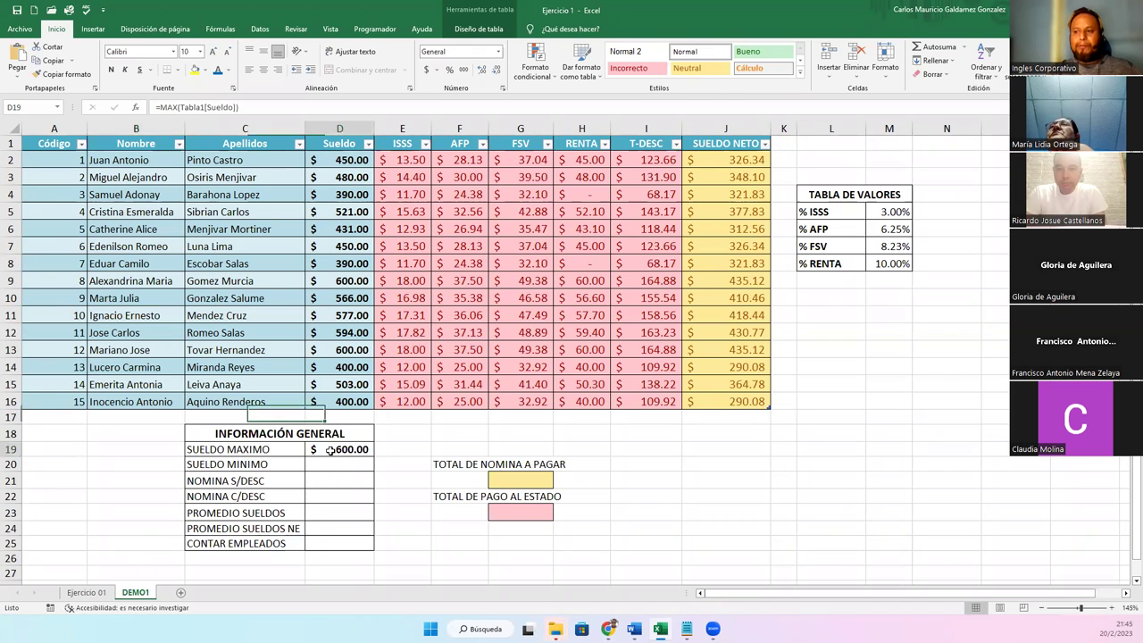
- Calculate the SUELDO MINIMO in D20 with =MIN(Tabla1[Sueldo]), and check the resulting formula
{"action": "left_click", "coordinate": [211, 466]}
{"action": "left_click", "coordinate": [332, 465]}
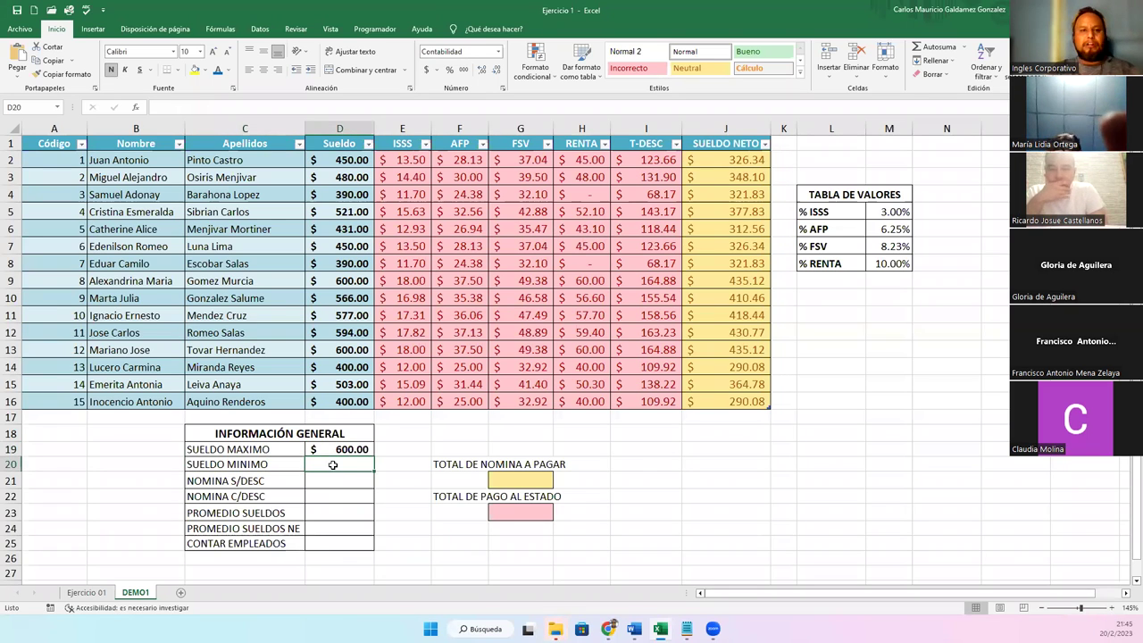
{"action": "type", "text": "="}
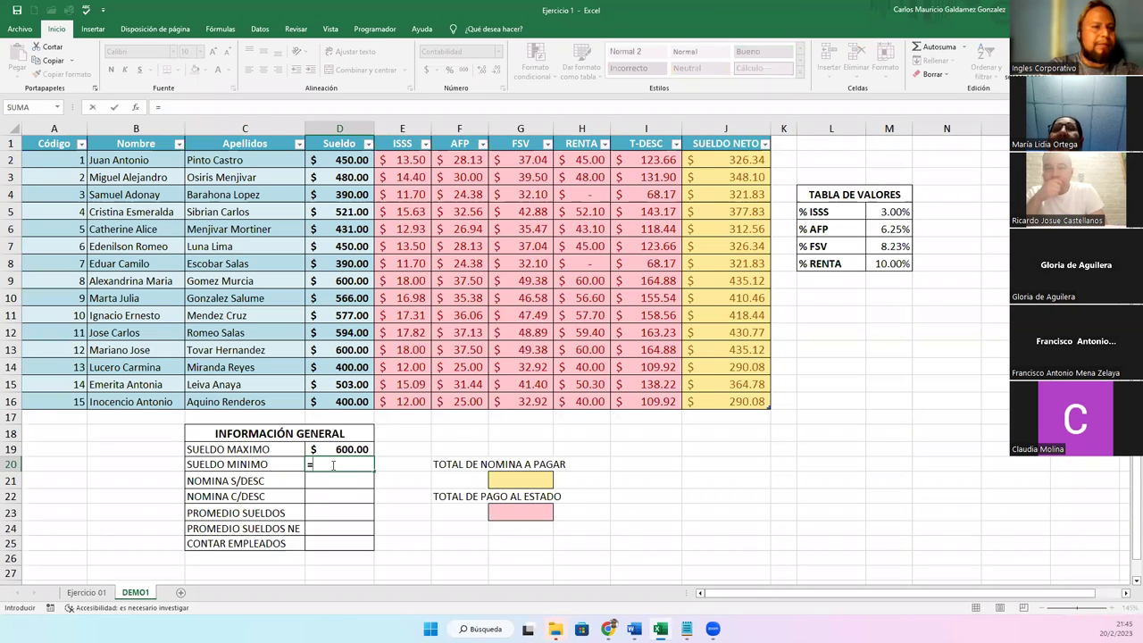
{"action": "type", "text": "MI"}
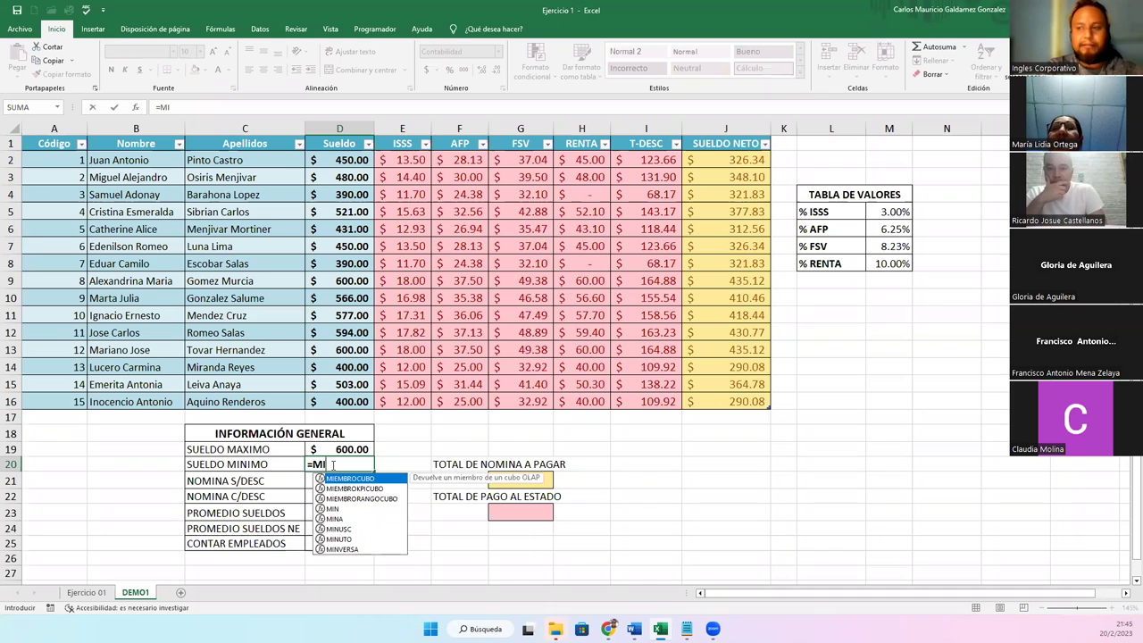
{"action": "type", "text": "N("}
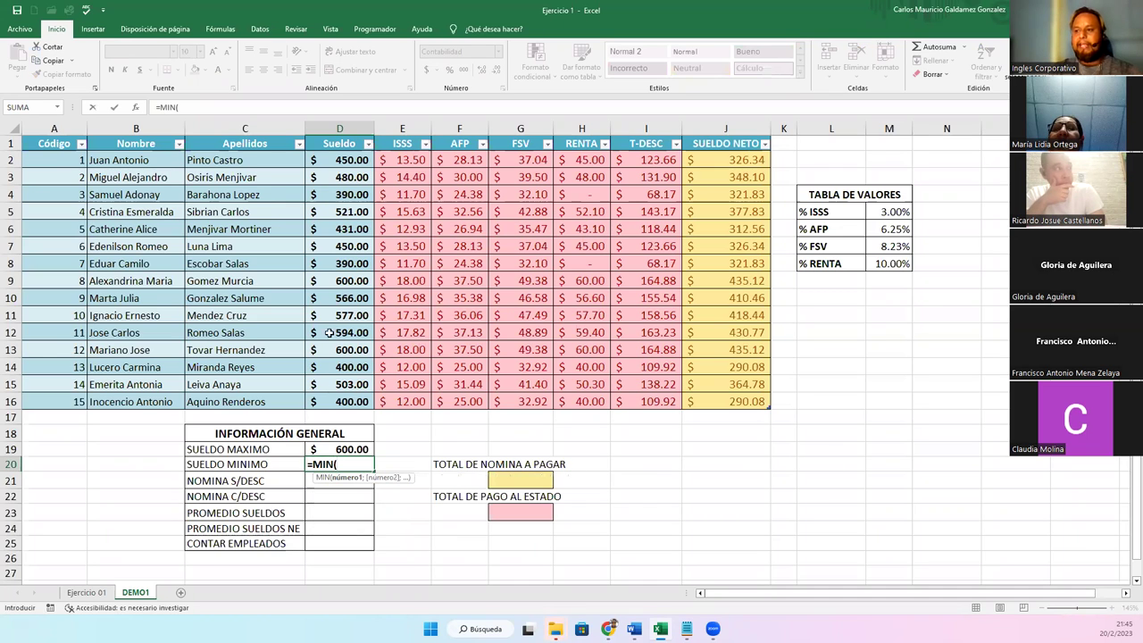
{"action": "left_click_drag", "start_coordinate": [324, 160], "coordinate": [325, 393]}
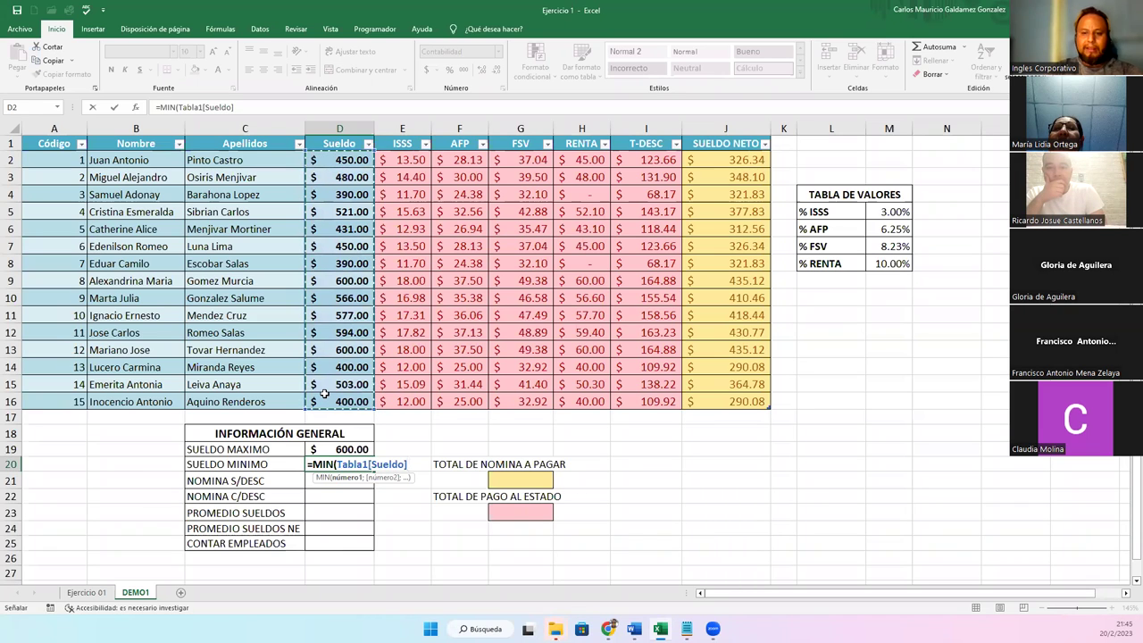
{"action": "type", "text": ")"}
{"action": "key", "text": "Return"}
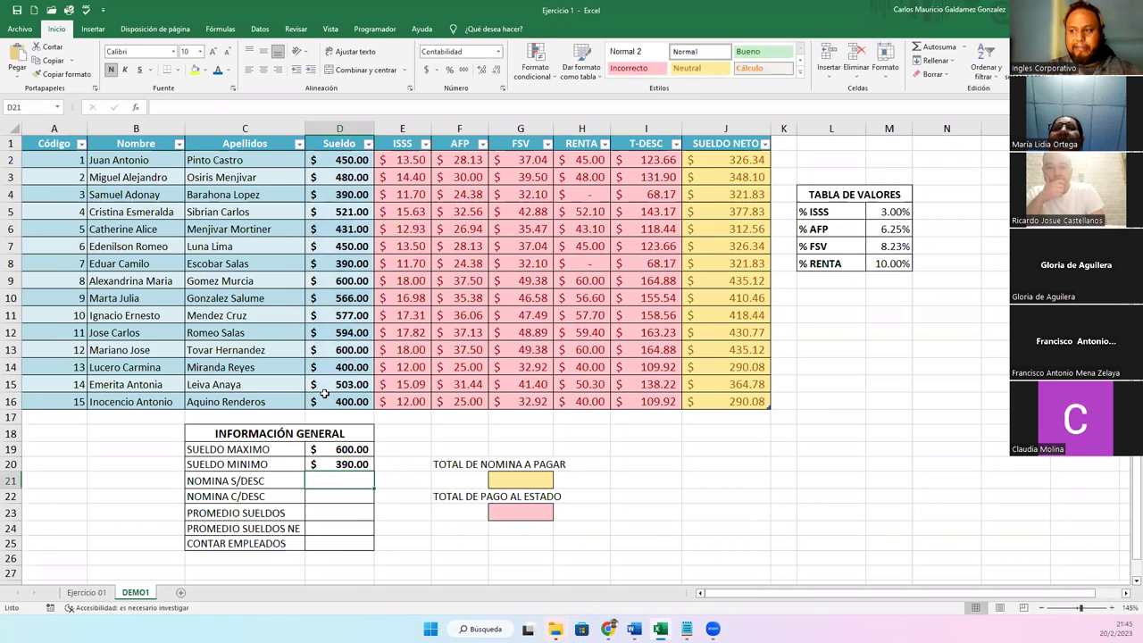
{"action": "left_click", "coordinate": [343, 461]}
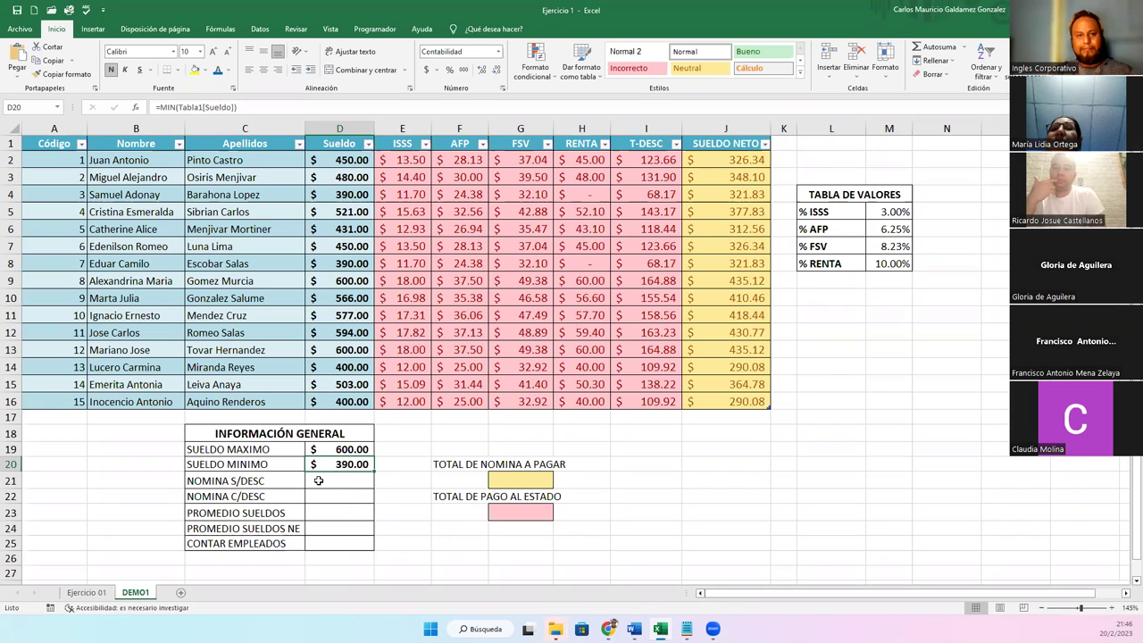
- Calculate the payroll without deductions (NOMINA S/DESC) in D21 with =SUMA(Tabla1[Sueldo])
{"action": "left_click", "coordinate": [319, 487]}
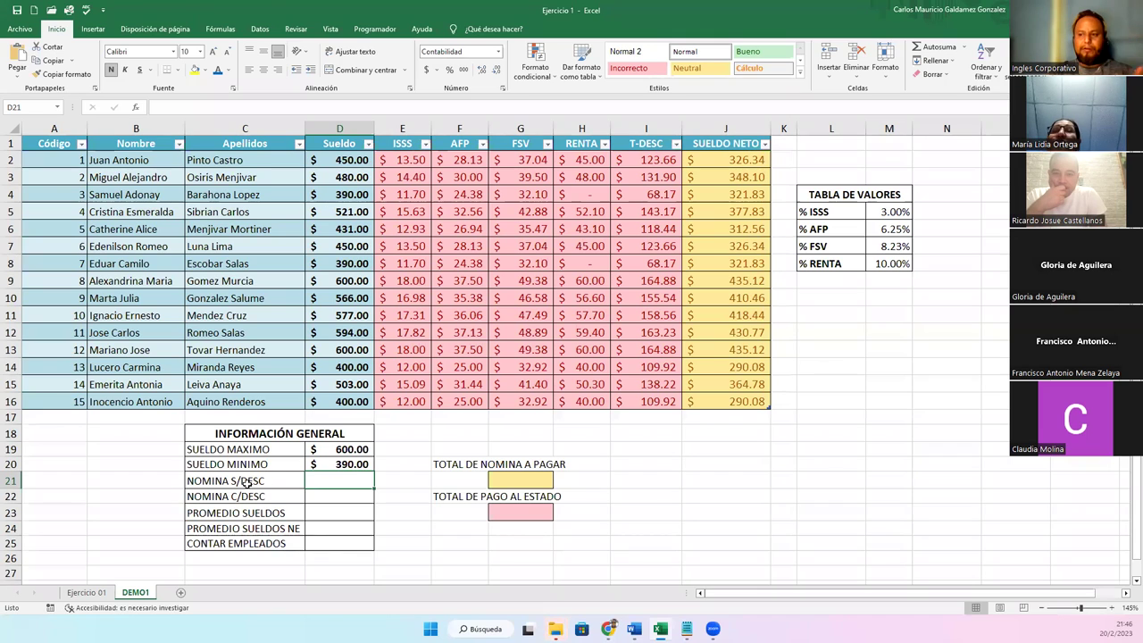
{"action": "left_click", "coordinate": [204, 480]}
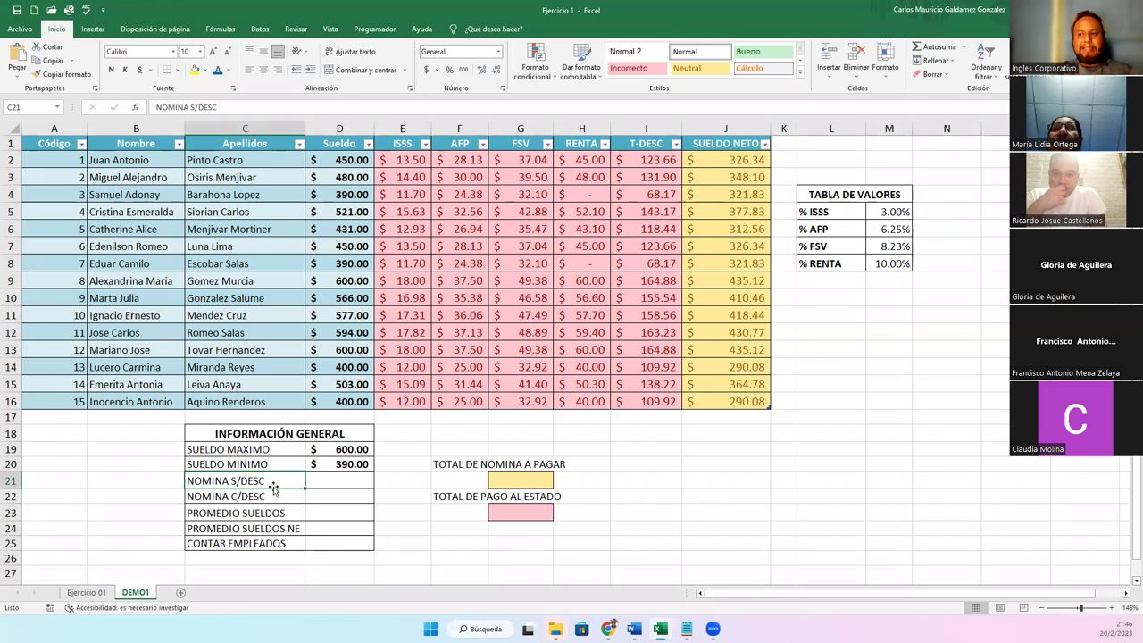
{"action": "left_click", "coordinate": [331, 481]}
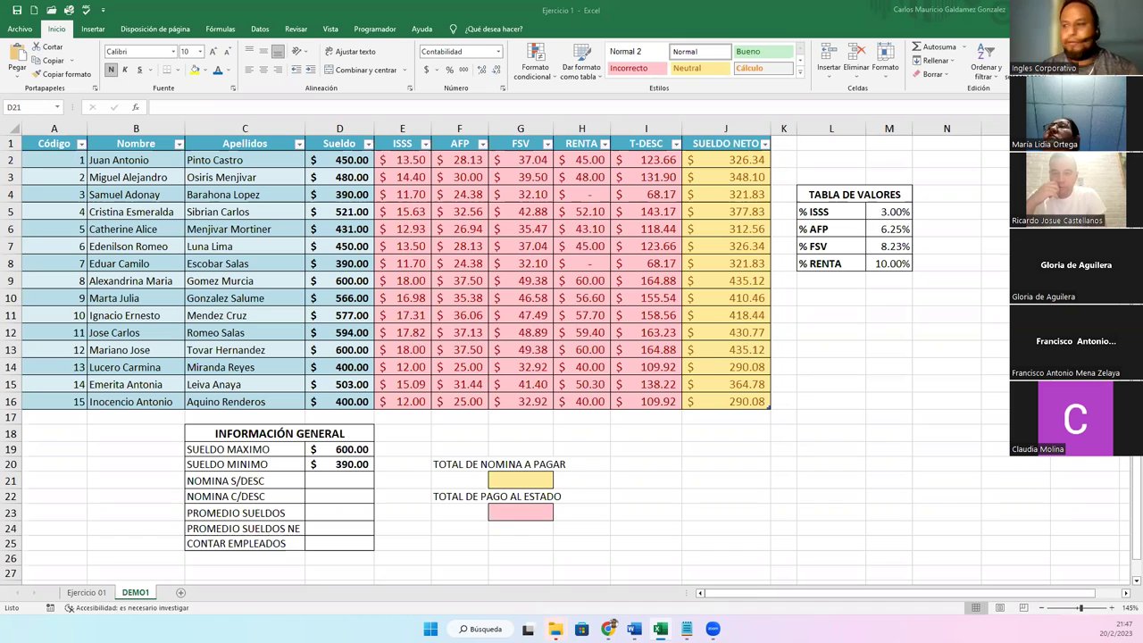
{"action": "left_click", "coordinate": [322, 479]}
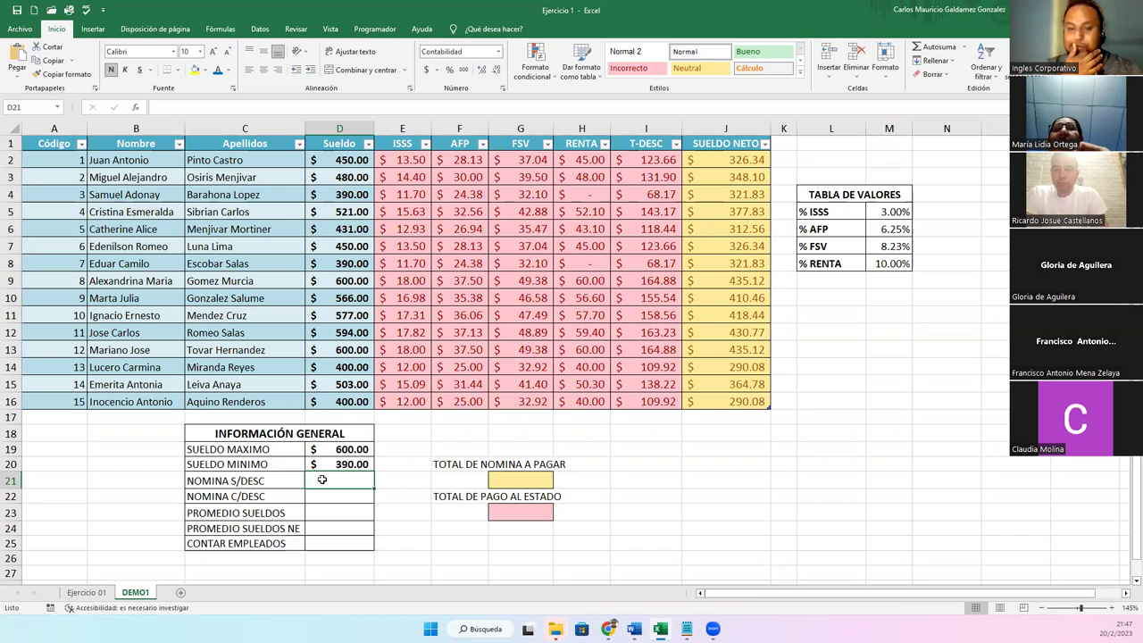
{"action": "type", "text": "=SUMA("}
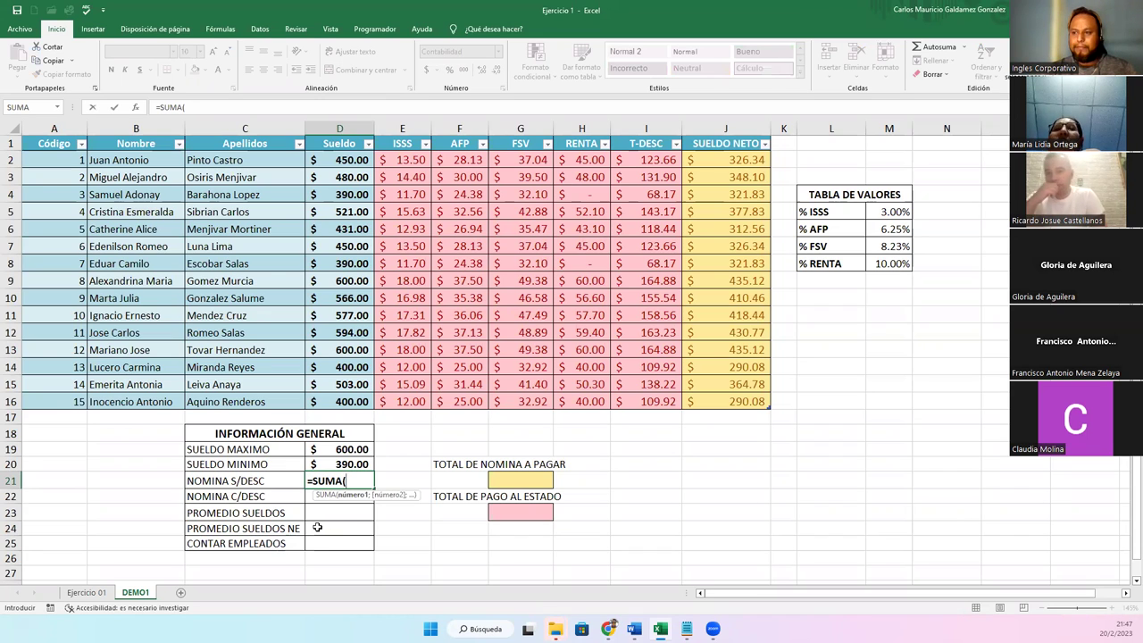
{"action": "left_click_drag", "start_coordinate": [327, 161], "coordinate": [339, 399]}
{"action": "type", "text": ")"}
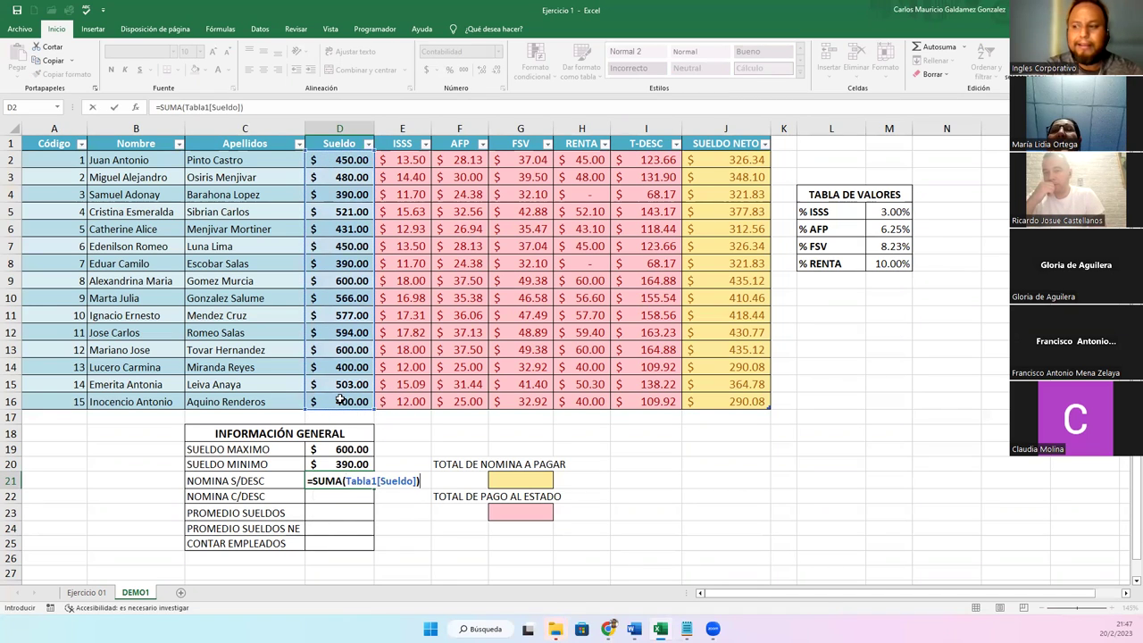
{"action": "key", "text": "Return"}
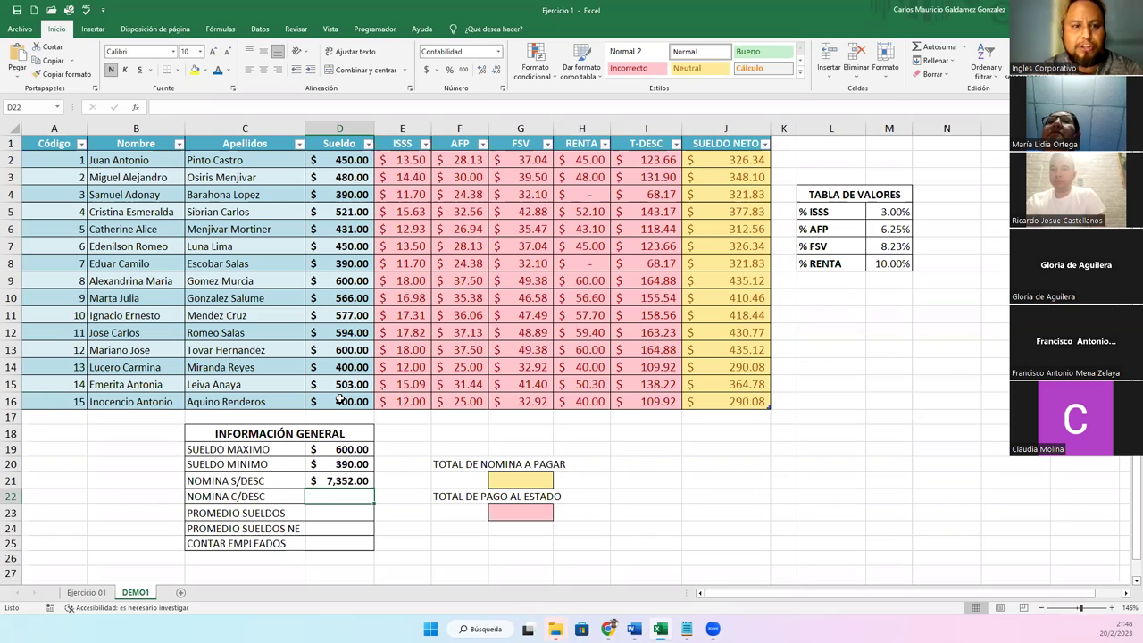
- Calculate the payroll with deductions (NOMINA C/DESC) in D22 with =SUMA(Tabla1[SUELDO NETO]), and compare it with the NOMINA S/DESC formula
{"action": "type", "text": "="}
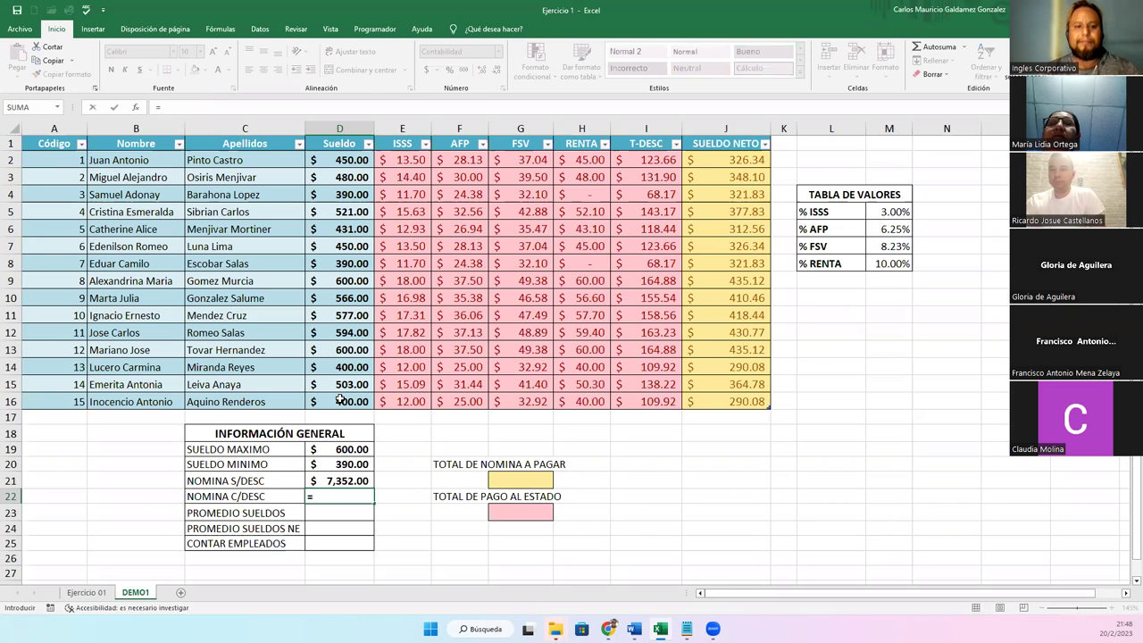
{"action": "type", "text": "SUMA("}
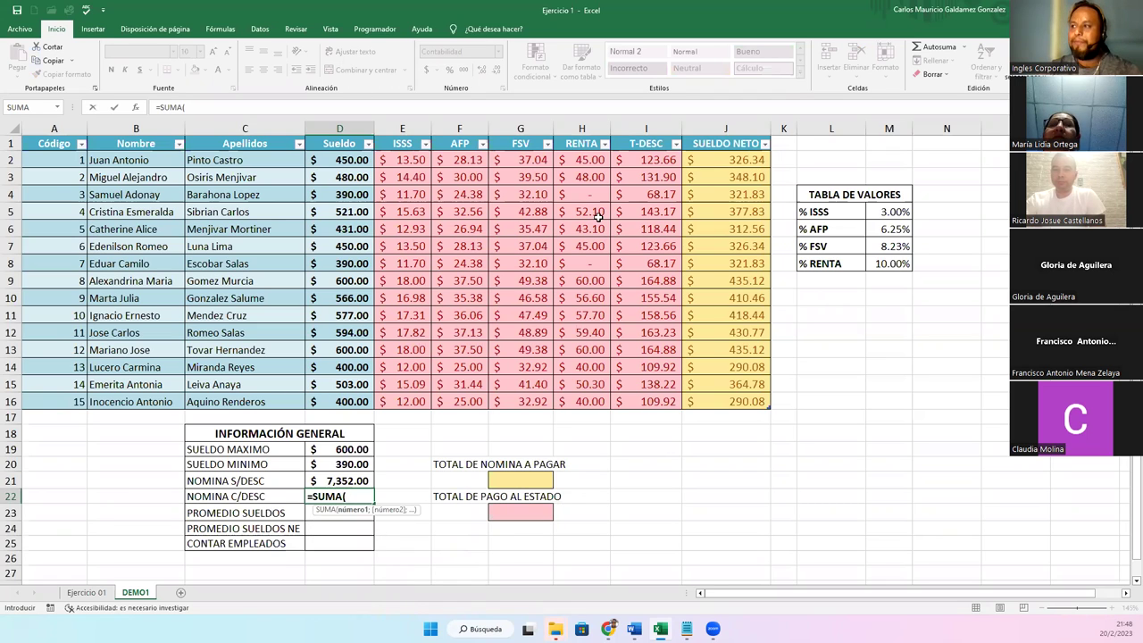
{"action": "left_click_drag", "start_coordinate": [707, 168], "coordinate": [734, 397]}
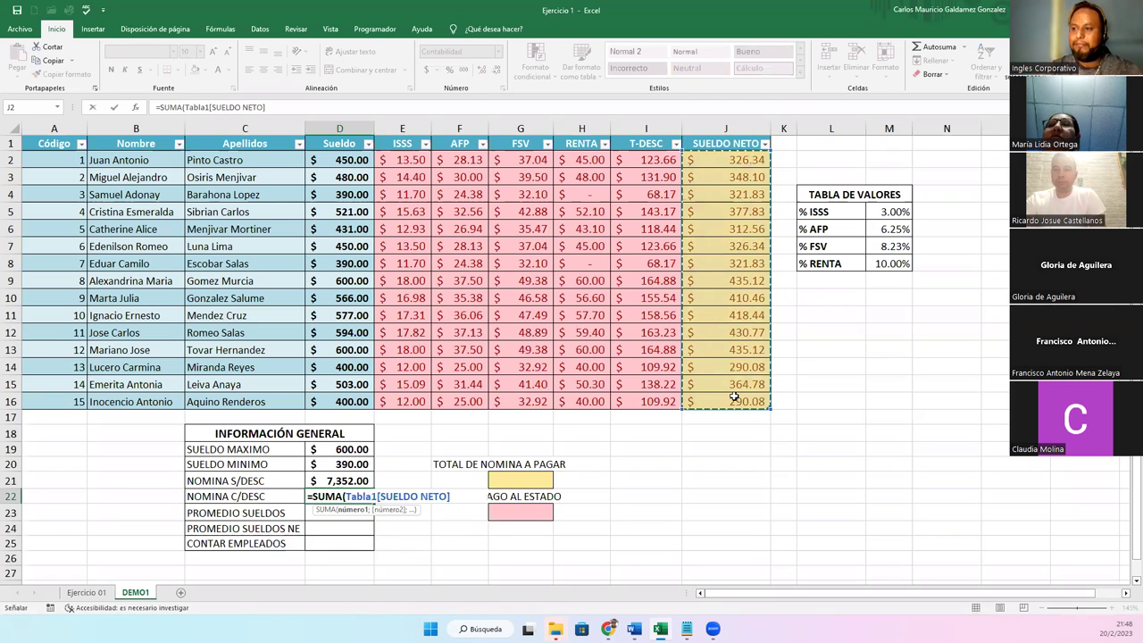
{"action": "type", "text": ")"}
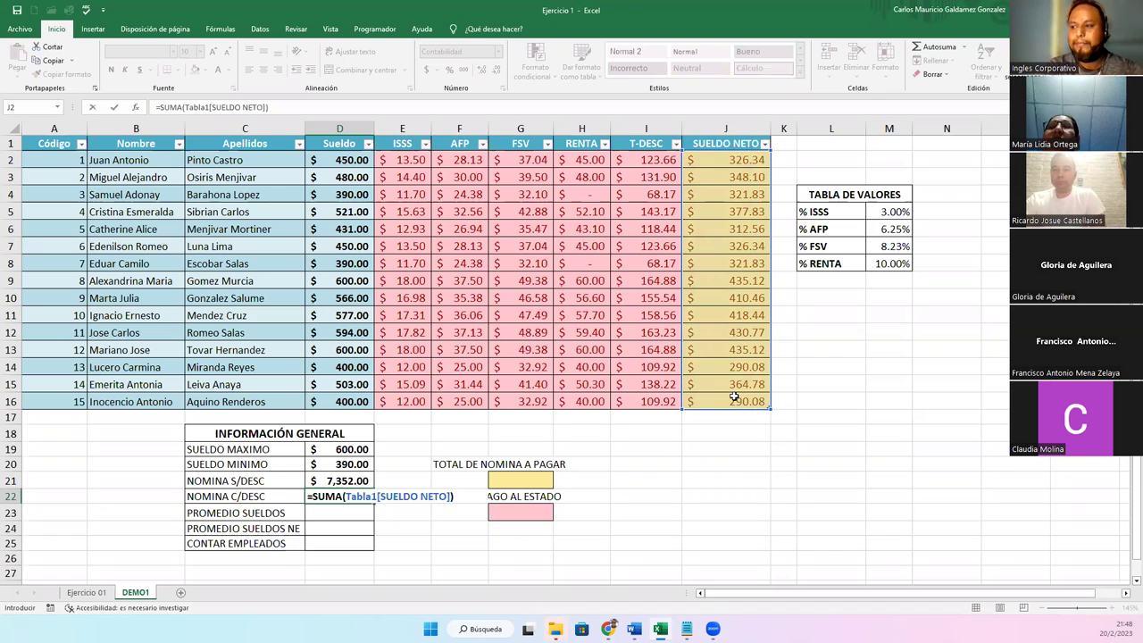
{"action": "key", "text": "ctrl+Return"}
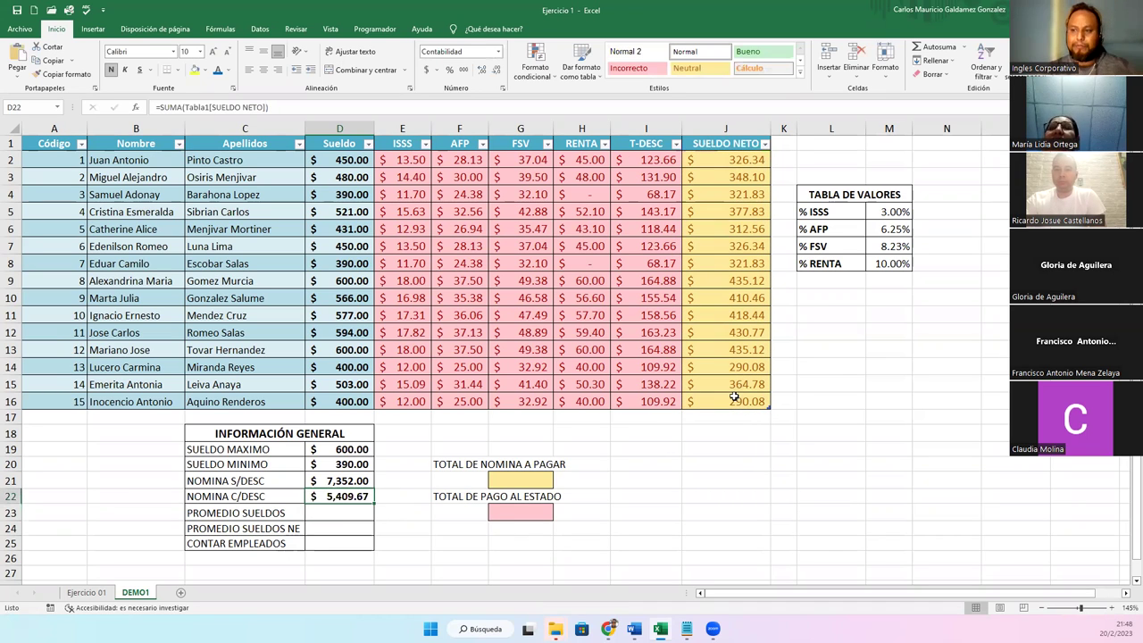
{"action": "left_click", "coordinate": [344, 482]}
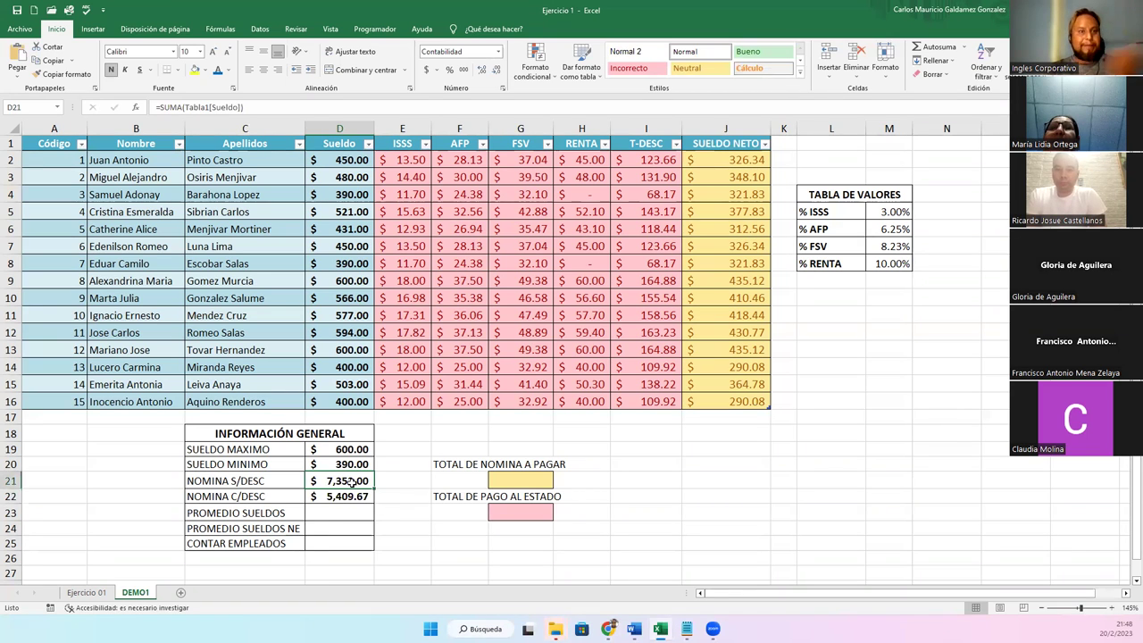
{"action": "left_click", "coordinate": [330, 496]}
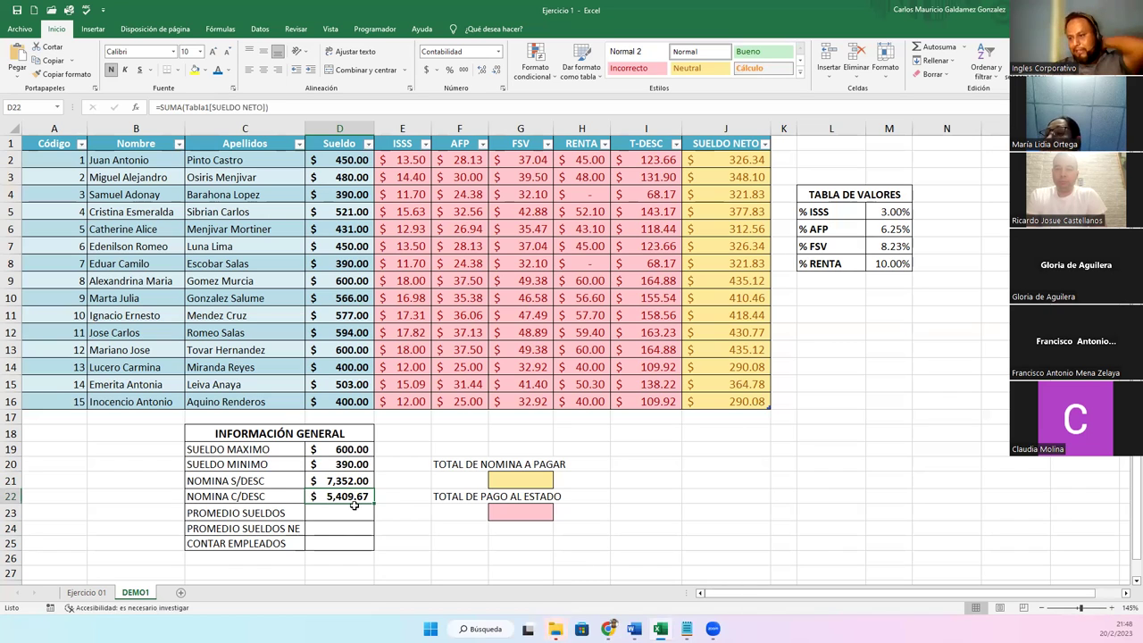
{"action": "left_click", "coordinate": [516, 510]}
- Calculate the average salary (PROMEDIO SUELDOS) in D23 with =PROMEDIO(Tabla1[Sueldo])
{"action": "left_click", "coordinate": [337, 509]}
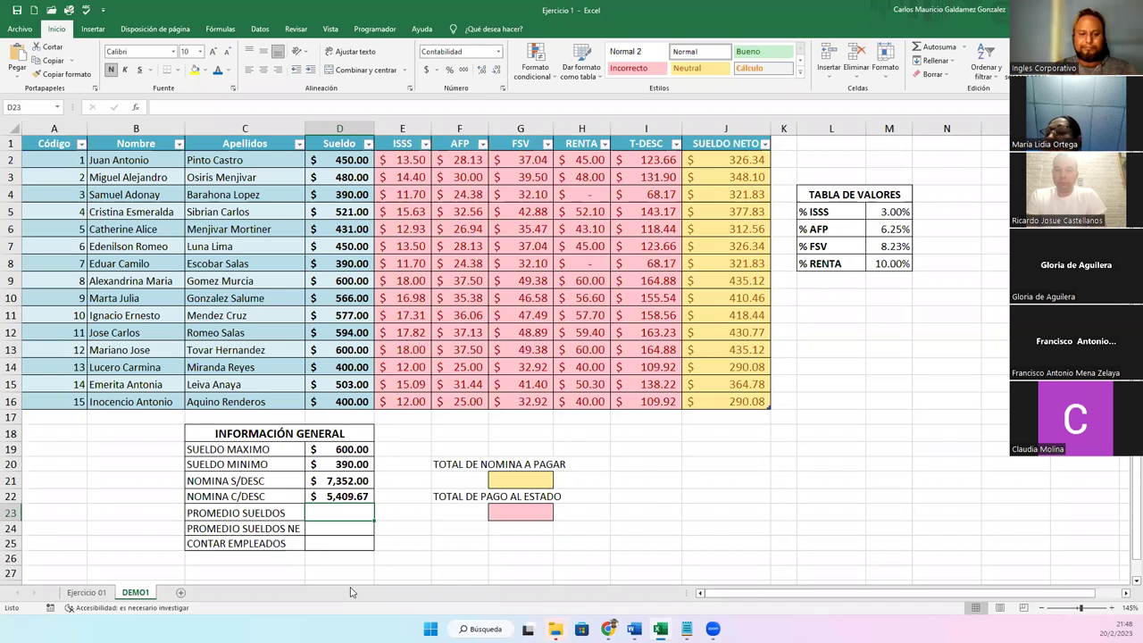
{"action": "type", "text": "="}
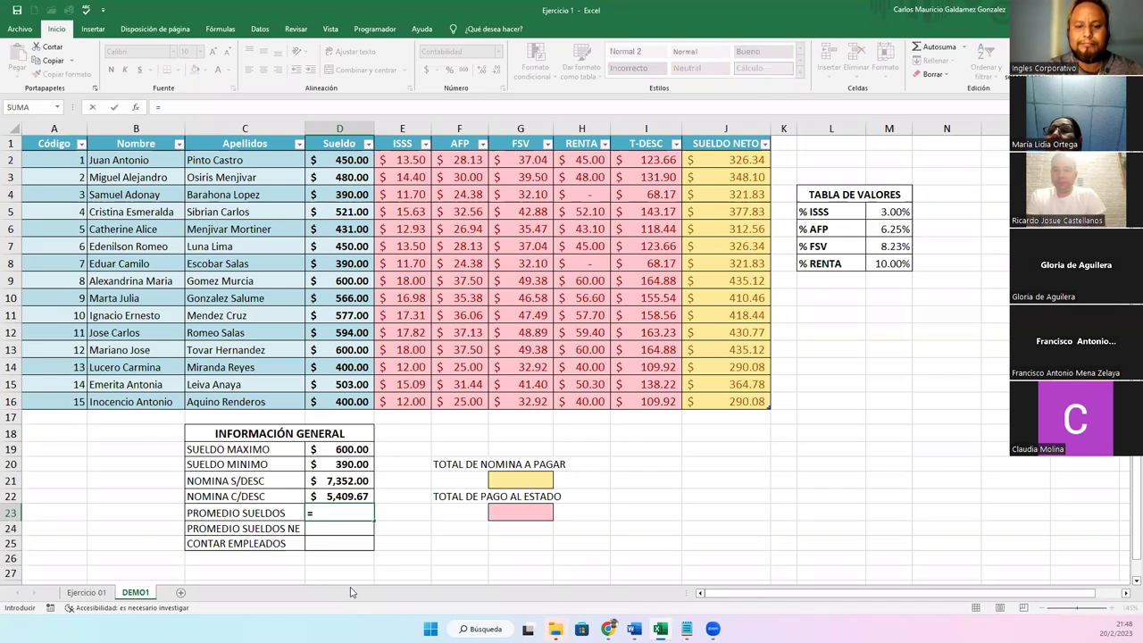
{"action": "type", "text": "PR"}
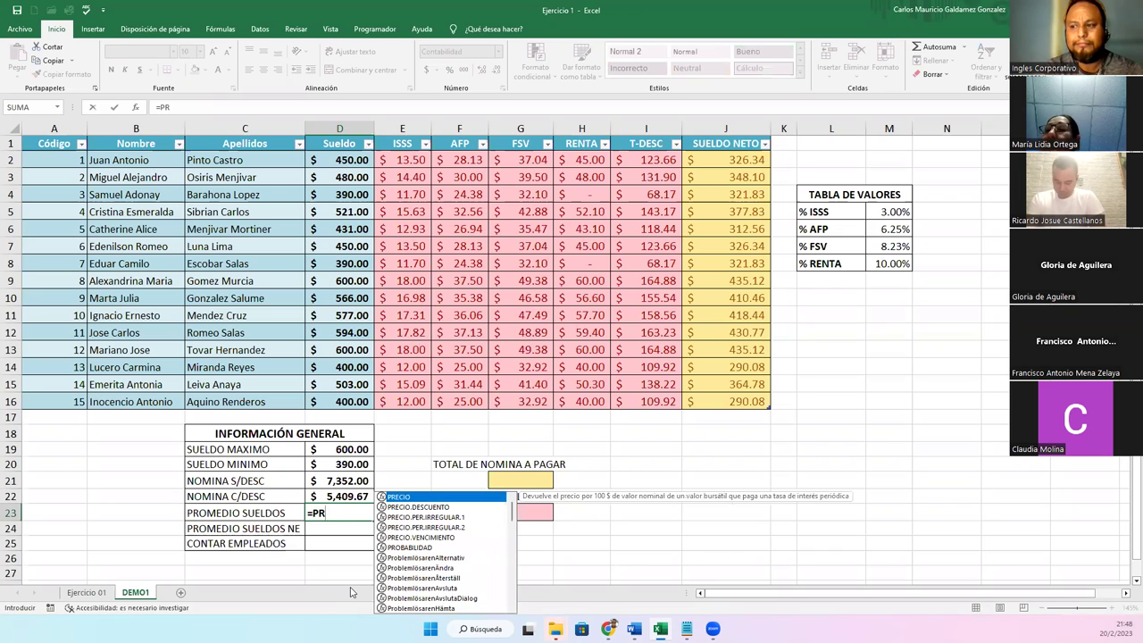
{"action": "type", "text": "OM"}
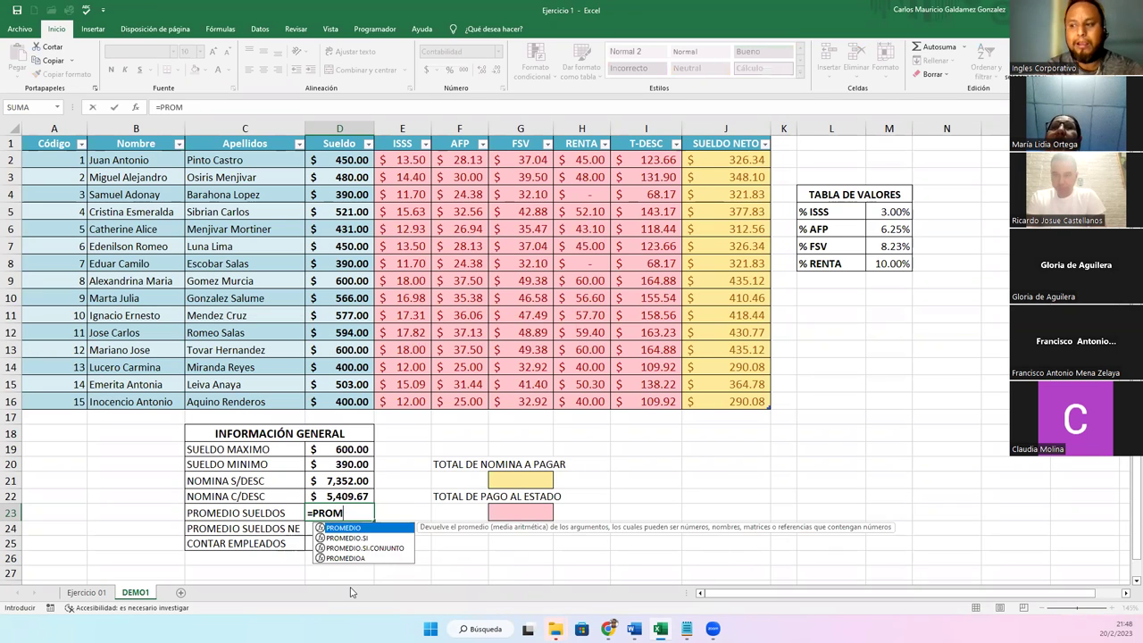
{"action": "key", "text": "Tab"}
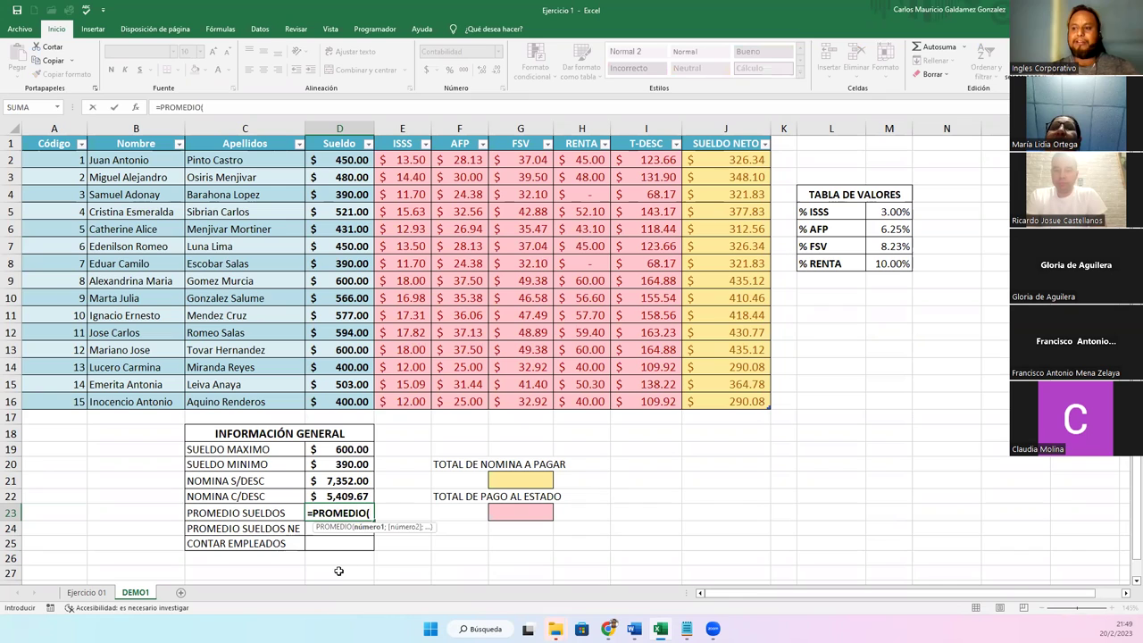
{"action": "left_click_drag", "start_coordinate": [313, 162], "coordinate": [332, 401]}
{"action": "type", "text": ")"}
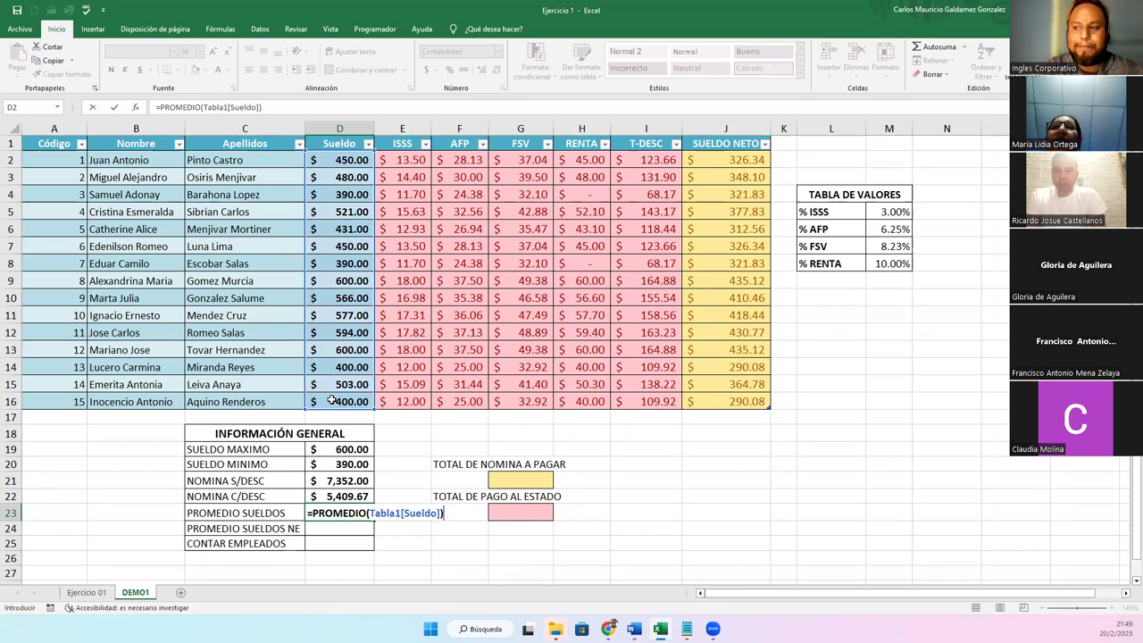
{"action": "key", "text": "Return"}
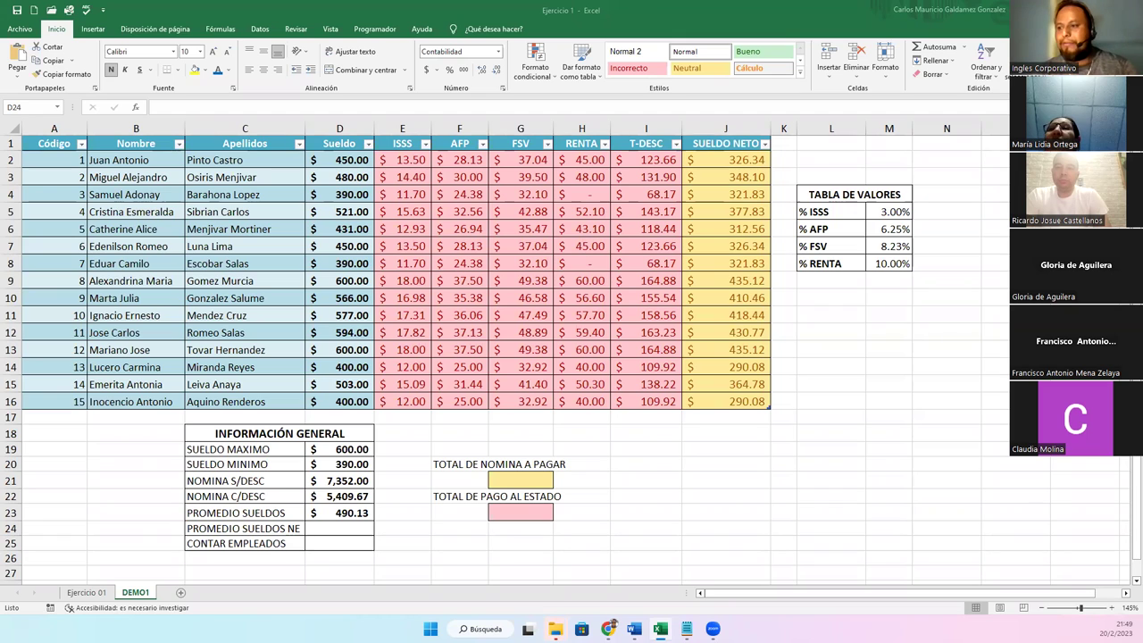
- Calculate the average net salary in D24 with =PROMEDIO(Tabla1[SUELDO NETO])
{"action": "left_click", "coordinate": [329, 528]}
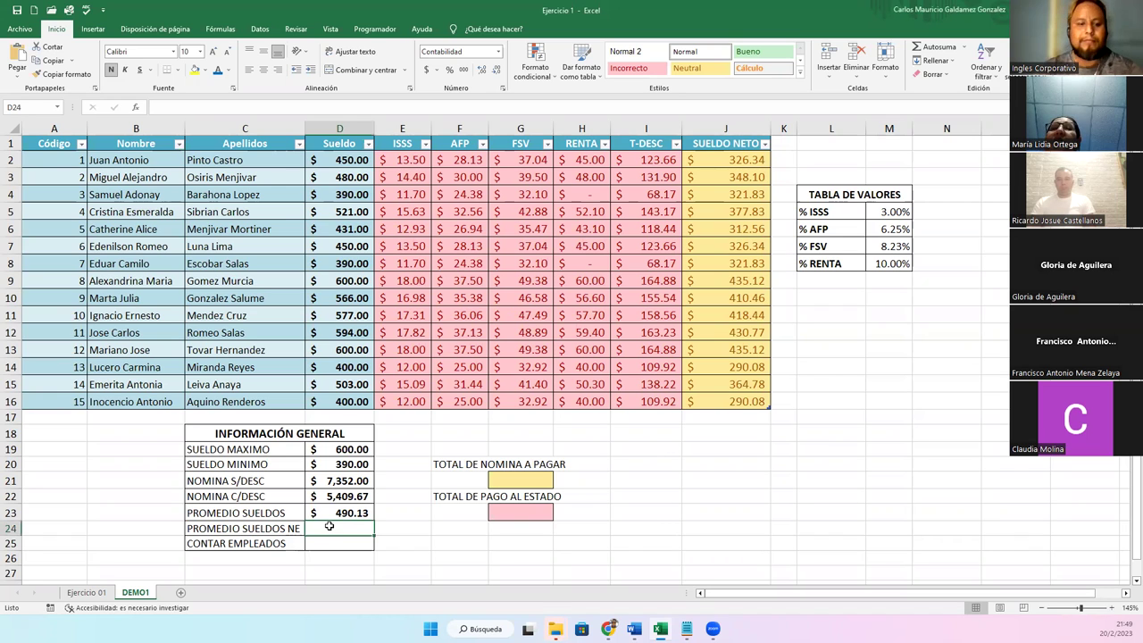
{"action": "type", "text": "=PROMEDI"}
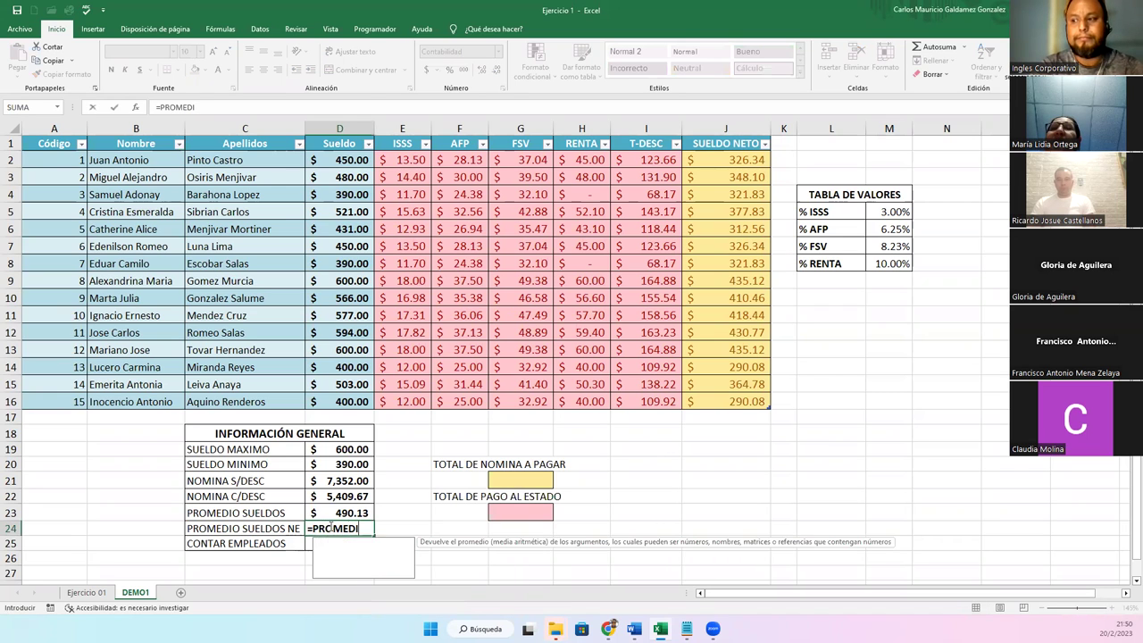
{"action": "type", "text": "O("}
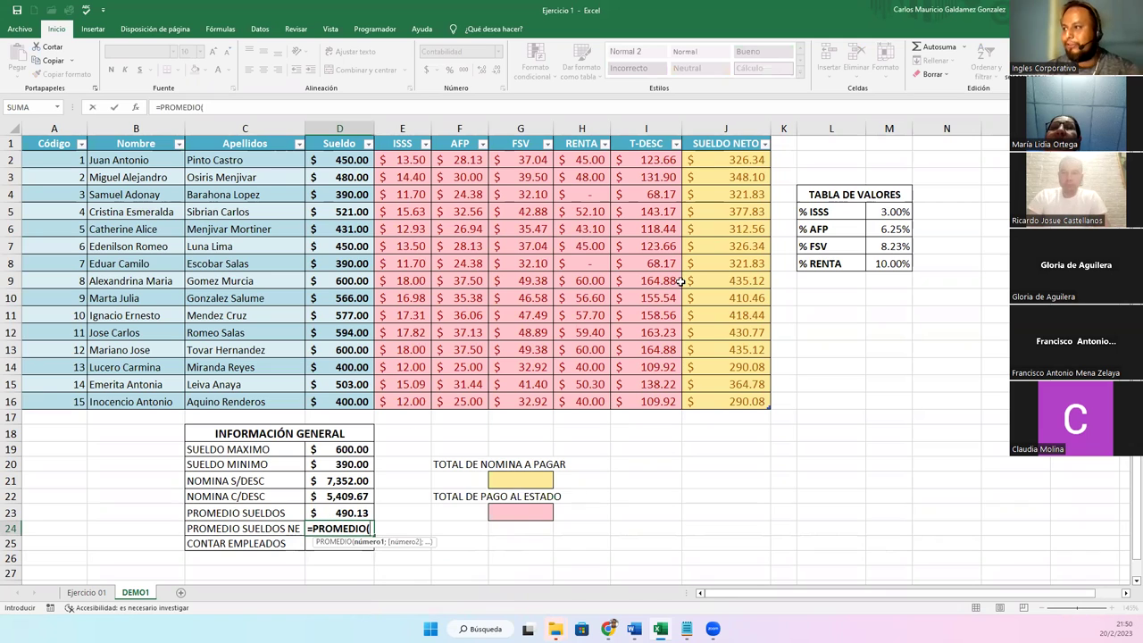
{"action": "left_click_drag", "start_coordinate": [703, 160], "coordinate": [710, 399]}
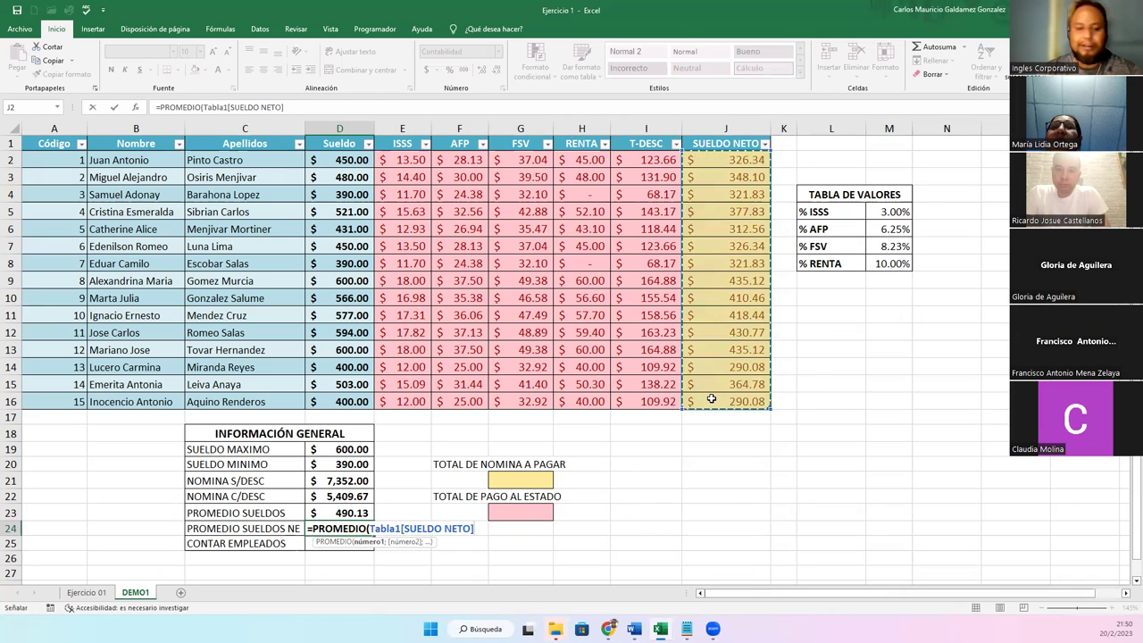
{"action": "type", "text": ")"}
{"action": "key", "text": "Return"}
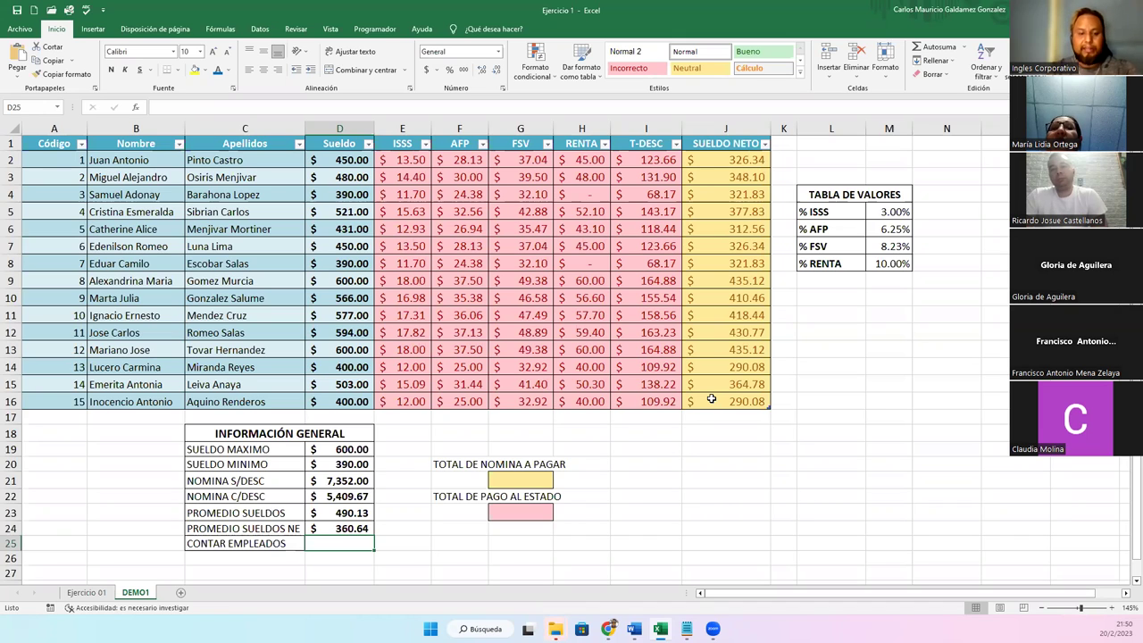
- Count the employees (CONTAR EMPLEADOS) in D25 with =CONTAR(Tabla1[Sueldo]), and check the resulting formula
{"action": "type", "text": "=CONTAR("}
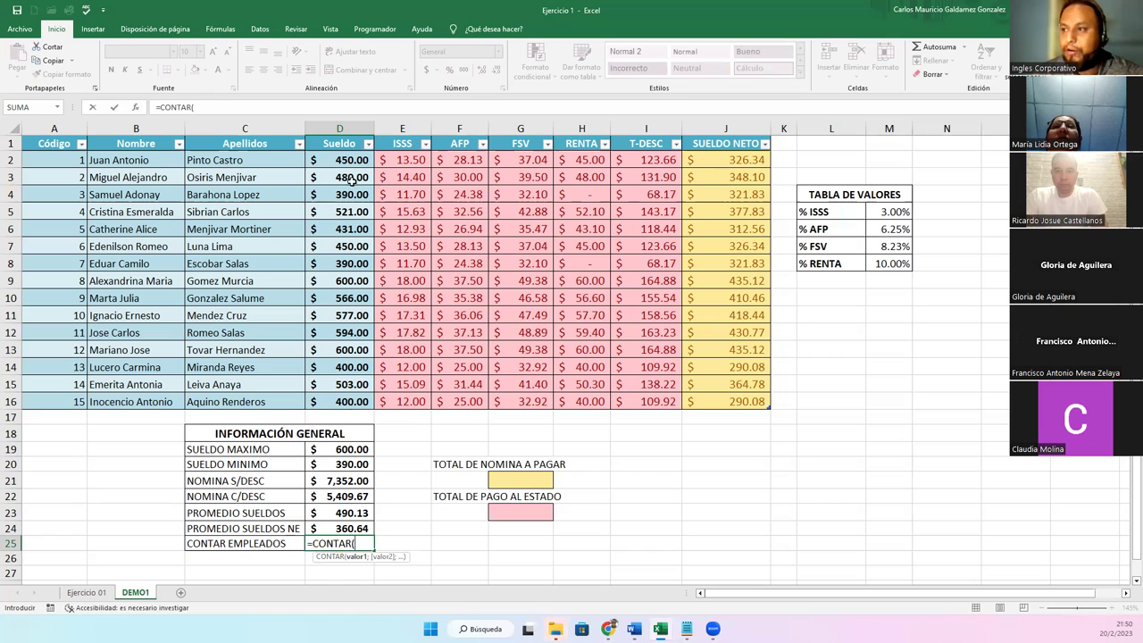
{"action": "left_click_drag", "start_coordinate": [342, 160], "coordinate": [338, 402]}
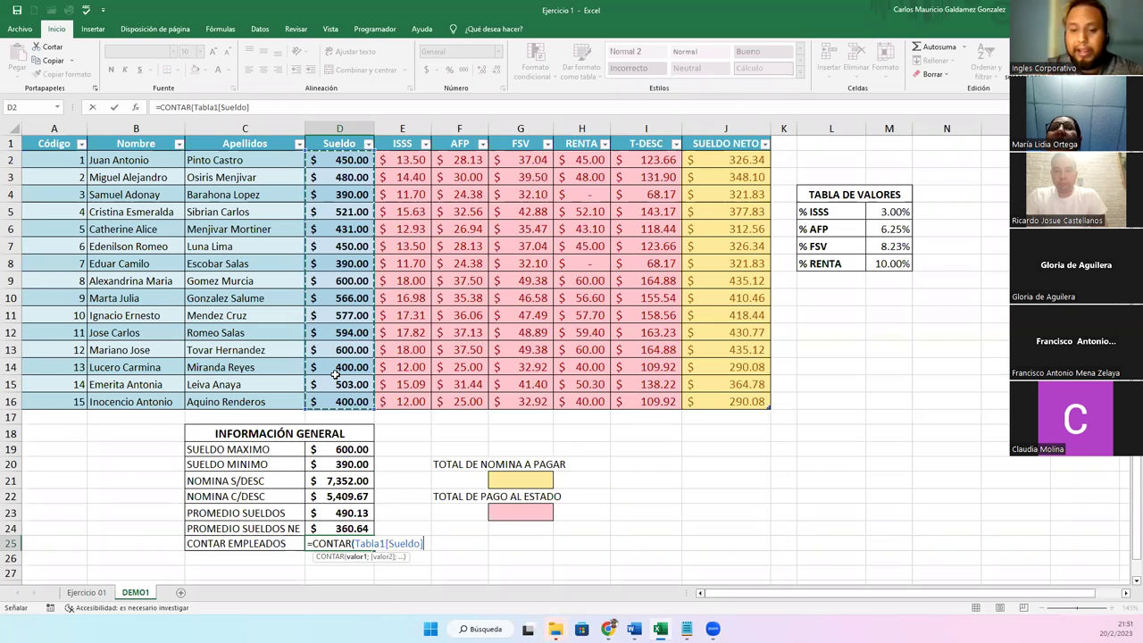
{"action": "type", "text": ")"}
{"action": "key", "text": "Return"}
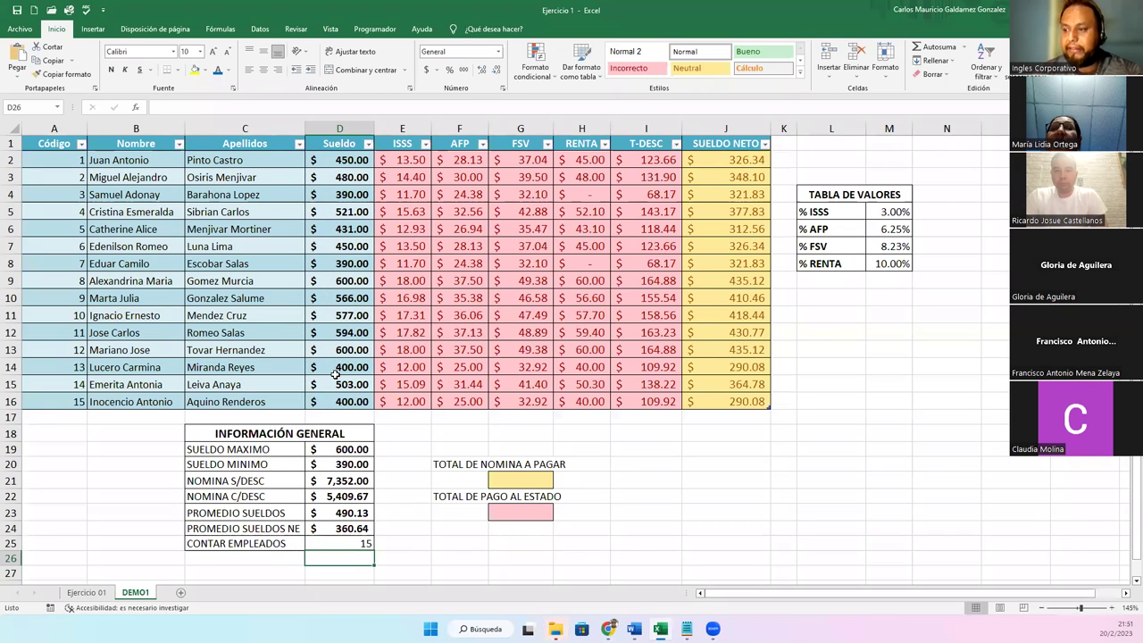
{"action": "left_click", "coordinate": [345, 545]}
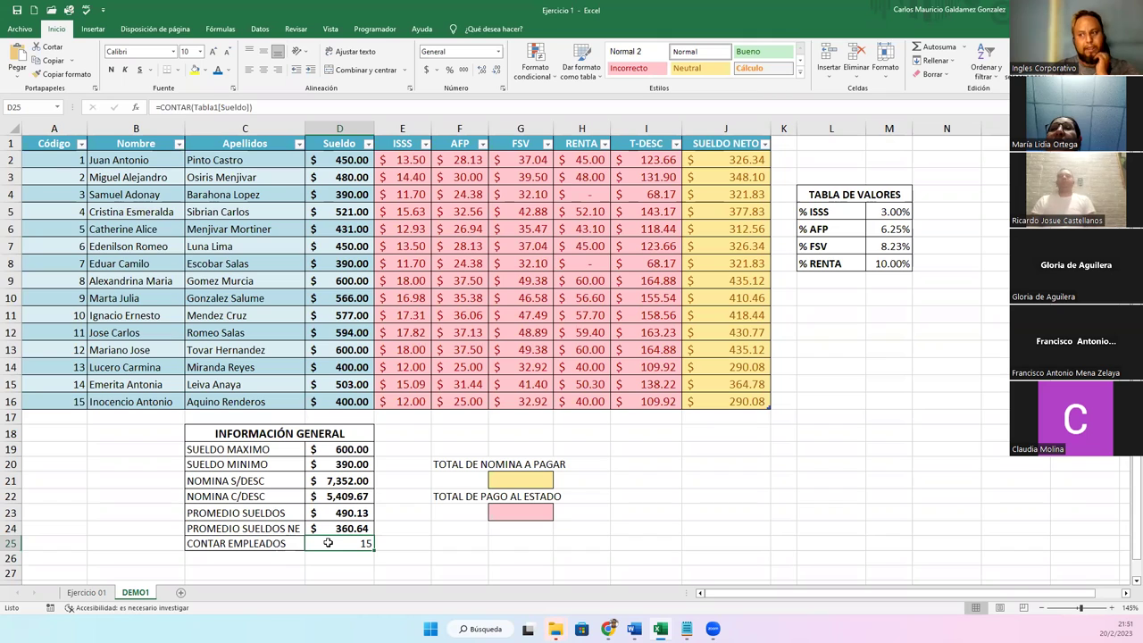
- Calculate TOTAL DE NOMINA A PAGAR in G21 with =SUMA(Tabla1[SUELDO NETO])
{"action": "left_click", "coordinate": [526, 483]}
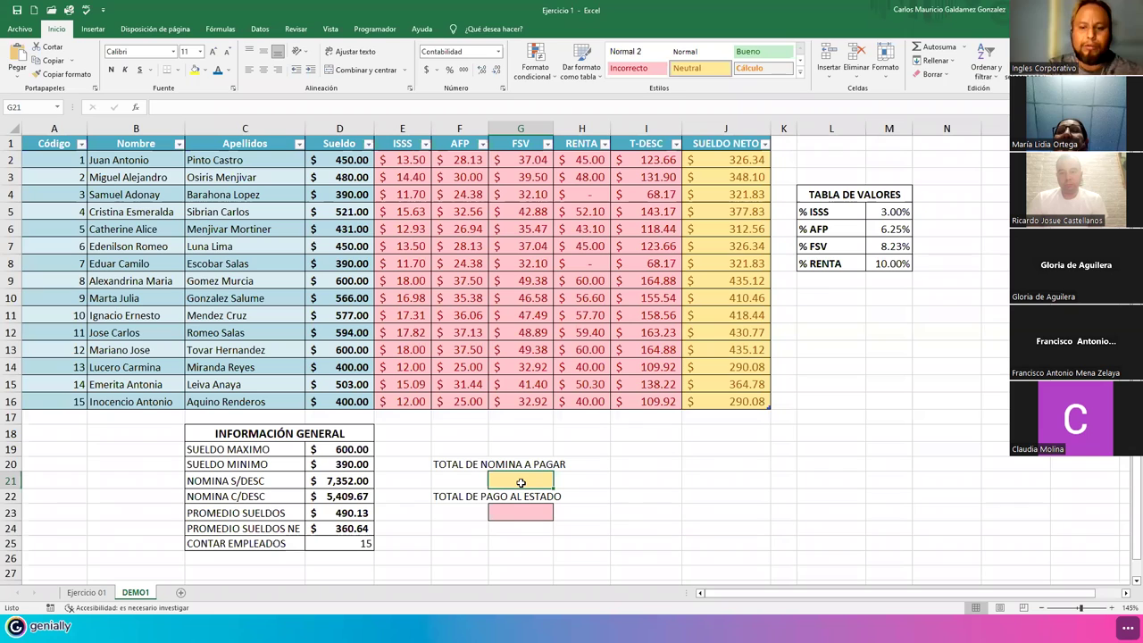
{"action": "type", "text": "=S"}
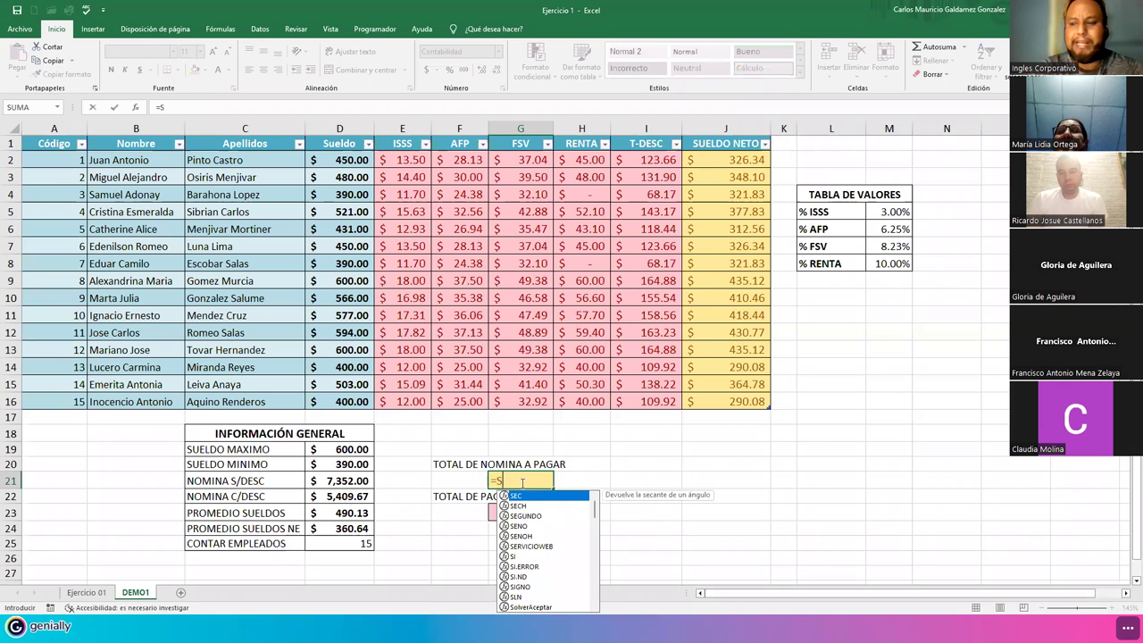
{"action": "type", "text": "UMA("}
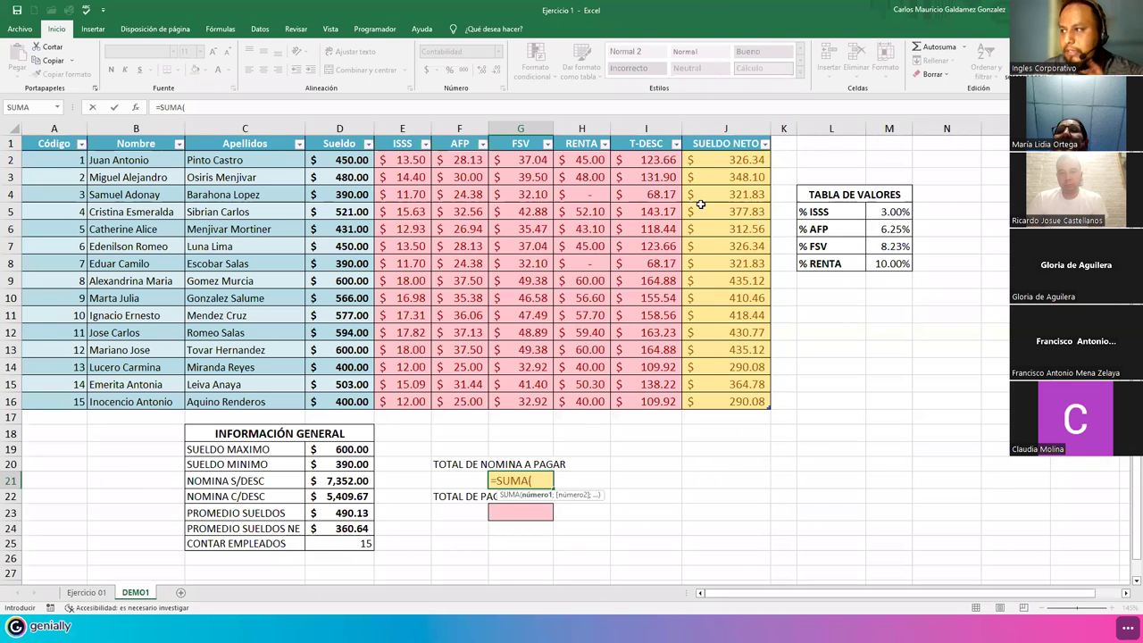
{"action": "left_click_drag", "start_coordinate": [704, 169], "coordinate": [725, 395]}
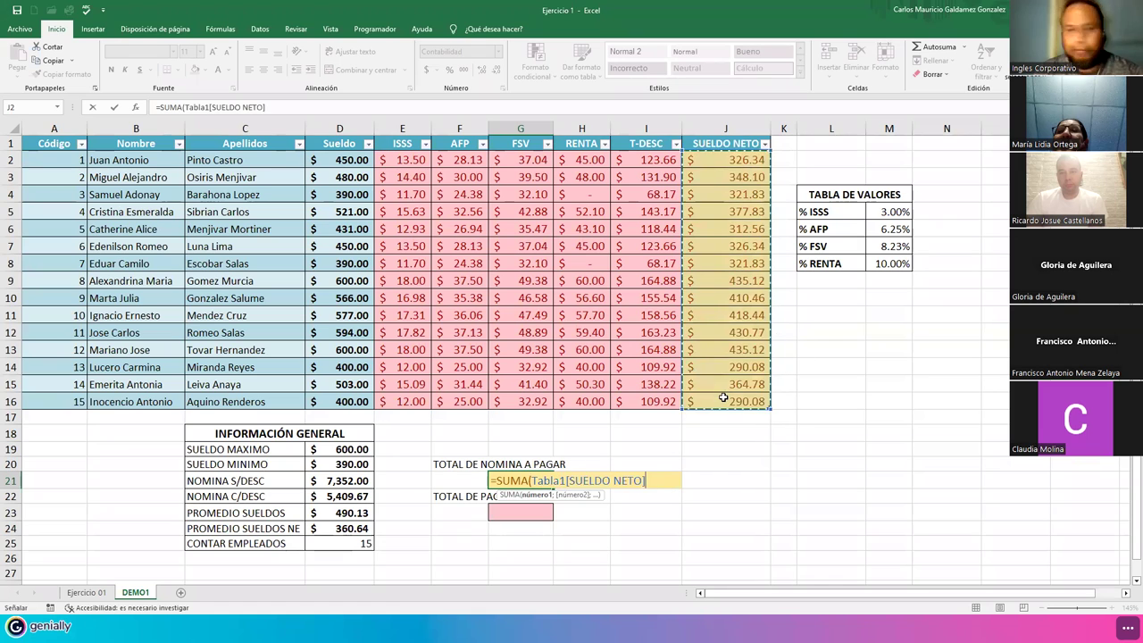
{"action": "type", "text": ")"}
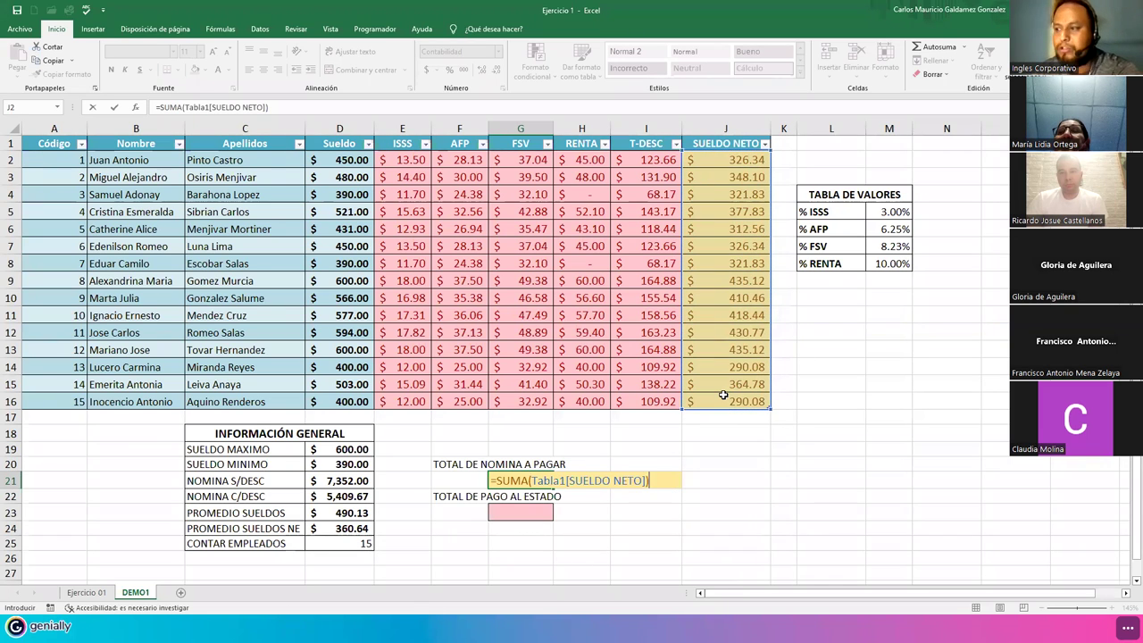
{"action": "key", "text": "Return"}
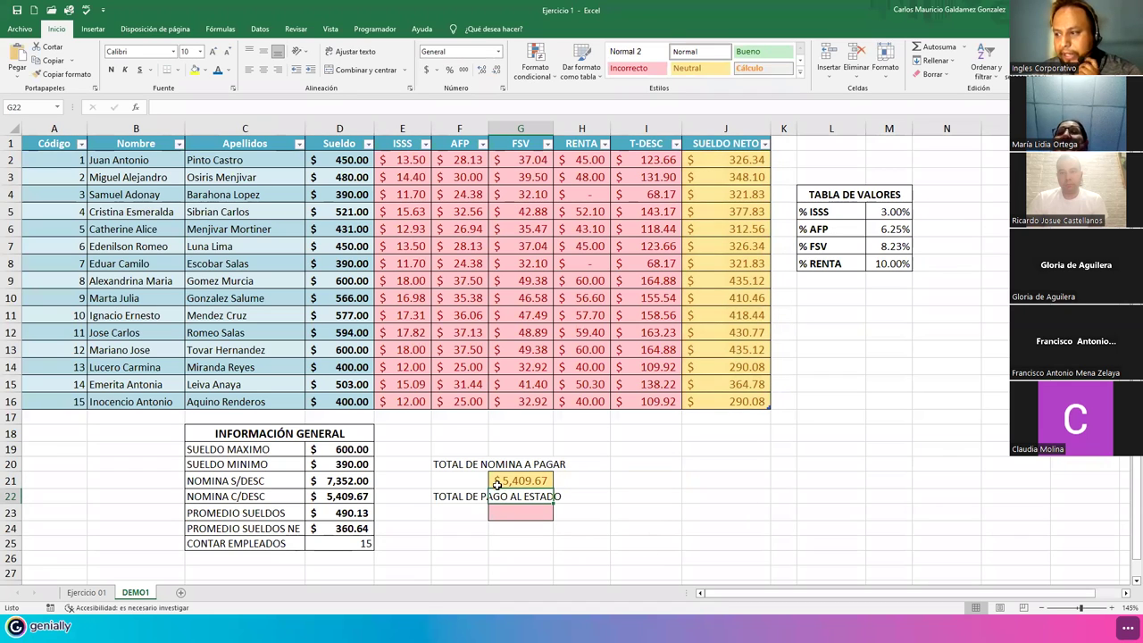
- Calculate TOTAL DE PAGO AL ESTADO in G23 with =SUMA(Tabla1[T-DESC])
{"action": "left_click", "coordinate": [513, 512]}
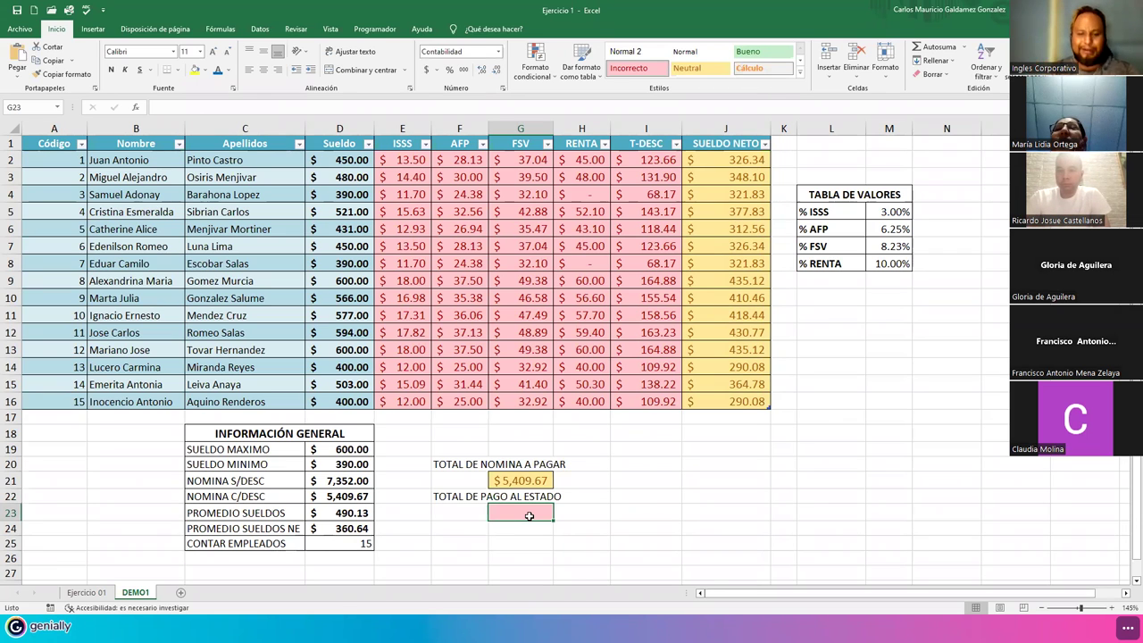
{"action": "type", "text": "=SUMA("}
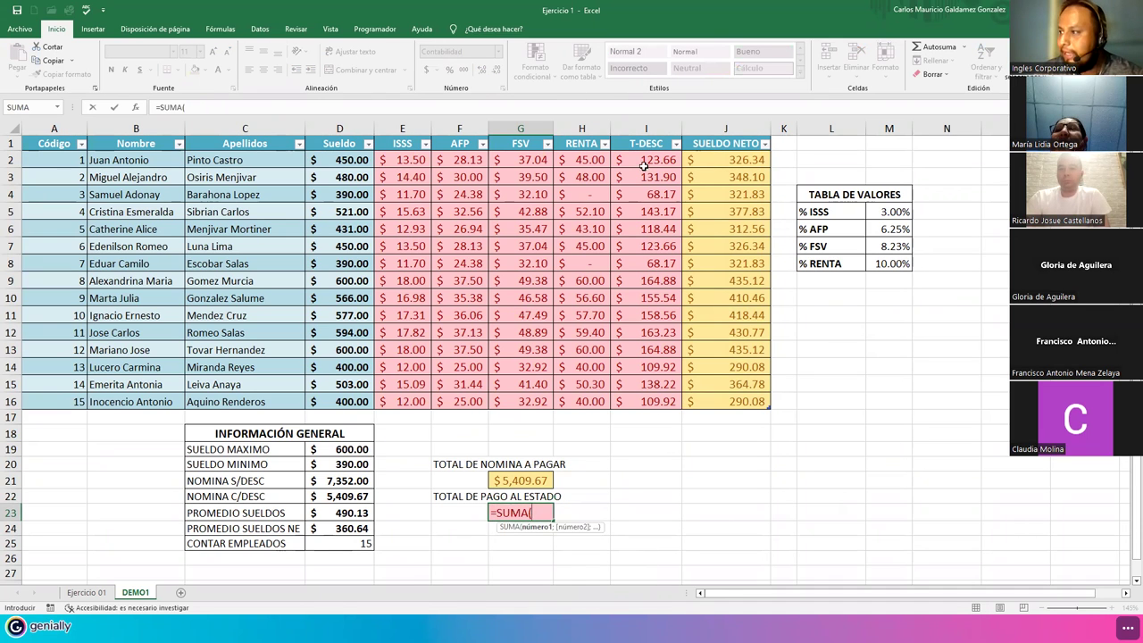
{"action": "left_click_drag", "start_coordinate": [643, 161], "coordinate": [641, 407]}
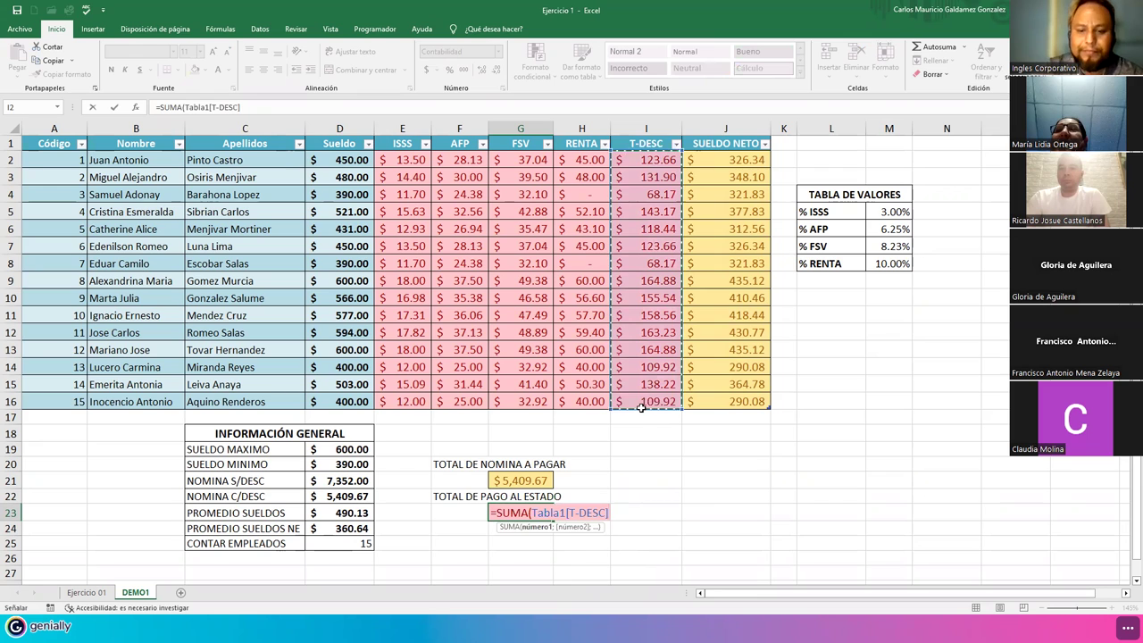
{"action": "type", "text": ")"}
{"action": "key", "text": "Return"}
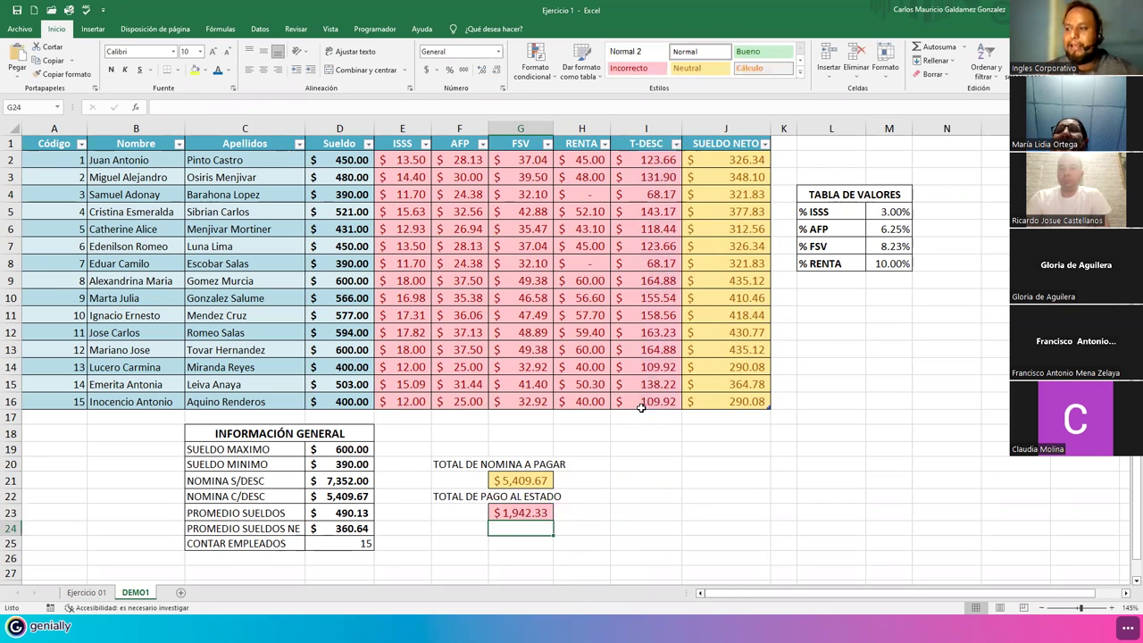
- Compare the NOMINA S/DESC and NOMINA C/DESC amounts in D21:D22 with the TOTAL DE PAGO AL ESTADO in G23
{"action": "left_click", "coordinate": [330, 481]}
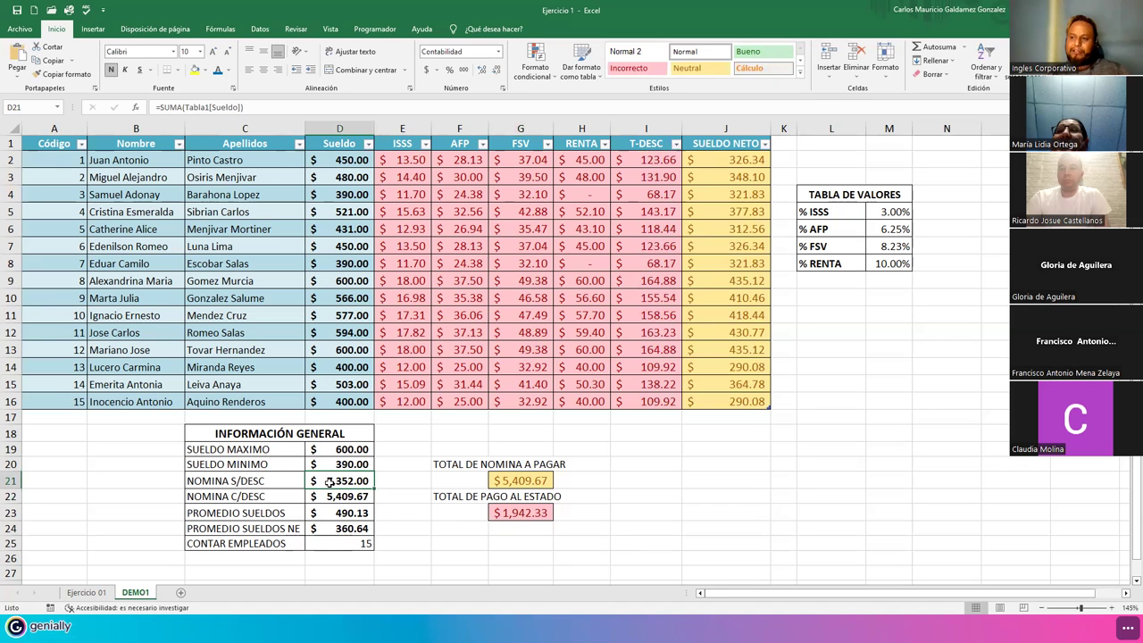
{"action": "left_click_drag", "start_coordinate": [329, 481], "coordinate": [330, 496]}
{"action": "left_click", "coordinate": [505, 512]}
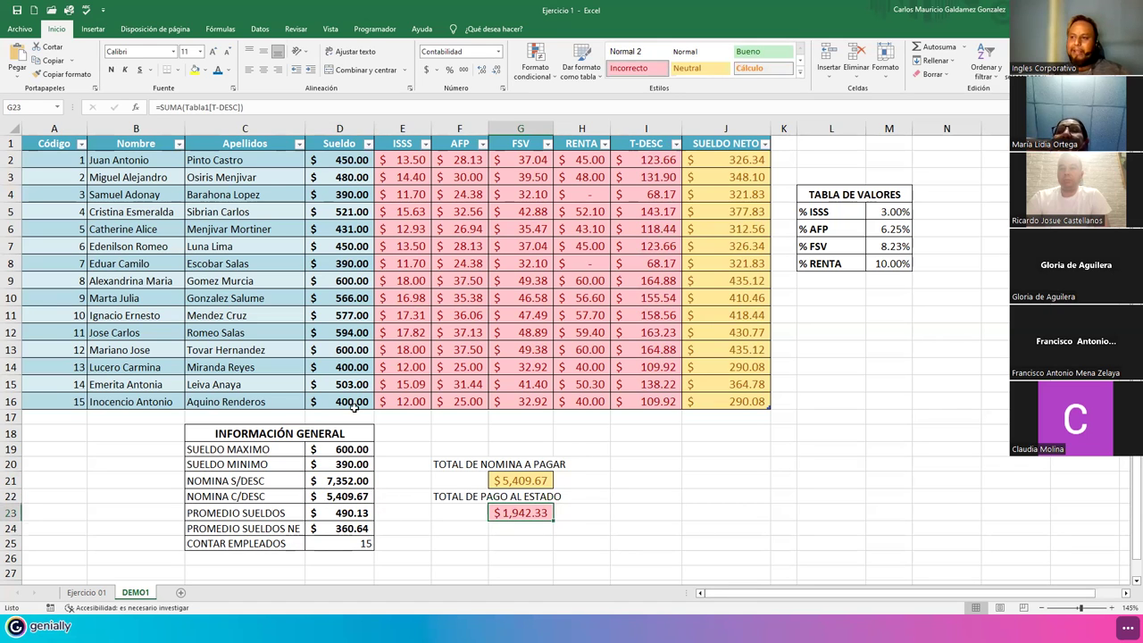
{"action": "left_click", "coordinate": [397, 357]}
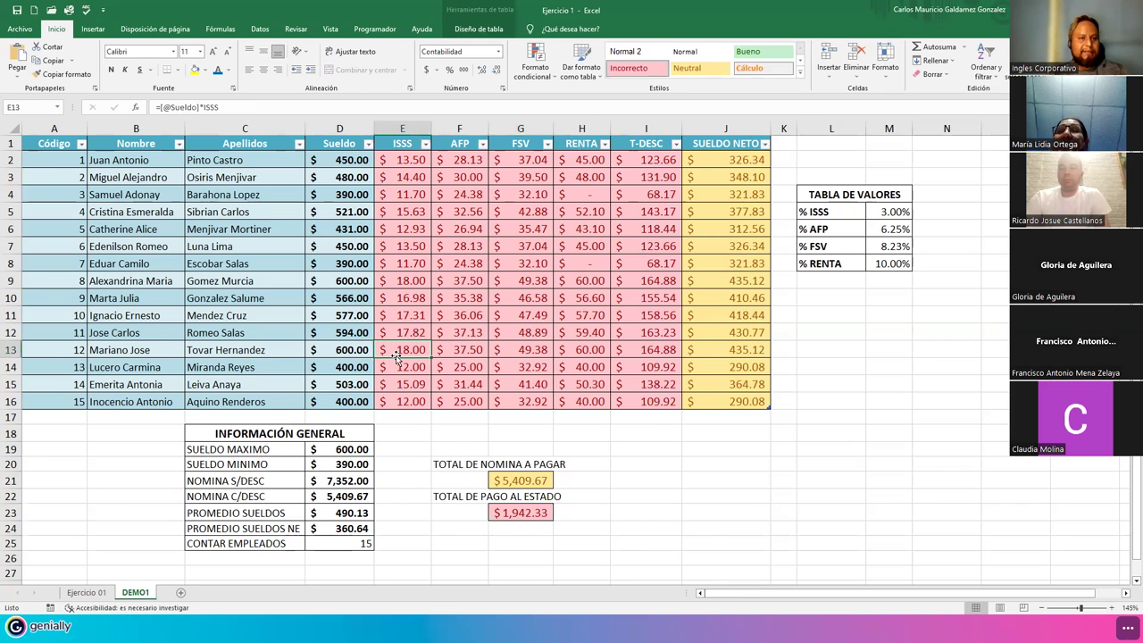
{"action": "left_click", "coordinate": [402, 365]}
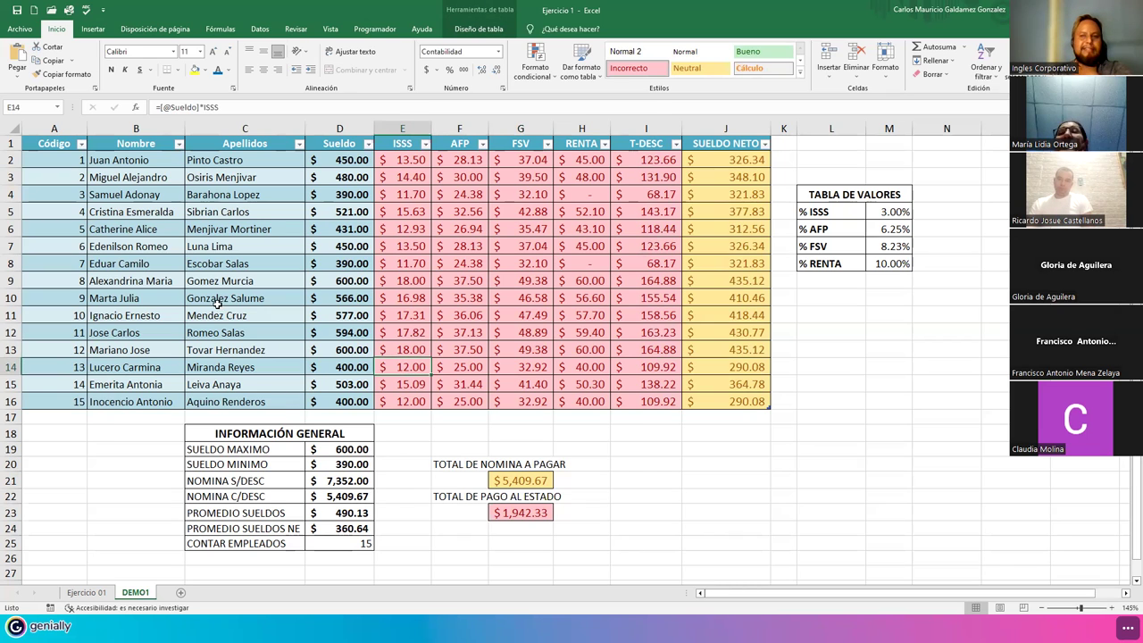
{"action": "left_click", "coordinate": [247, 353]}
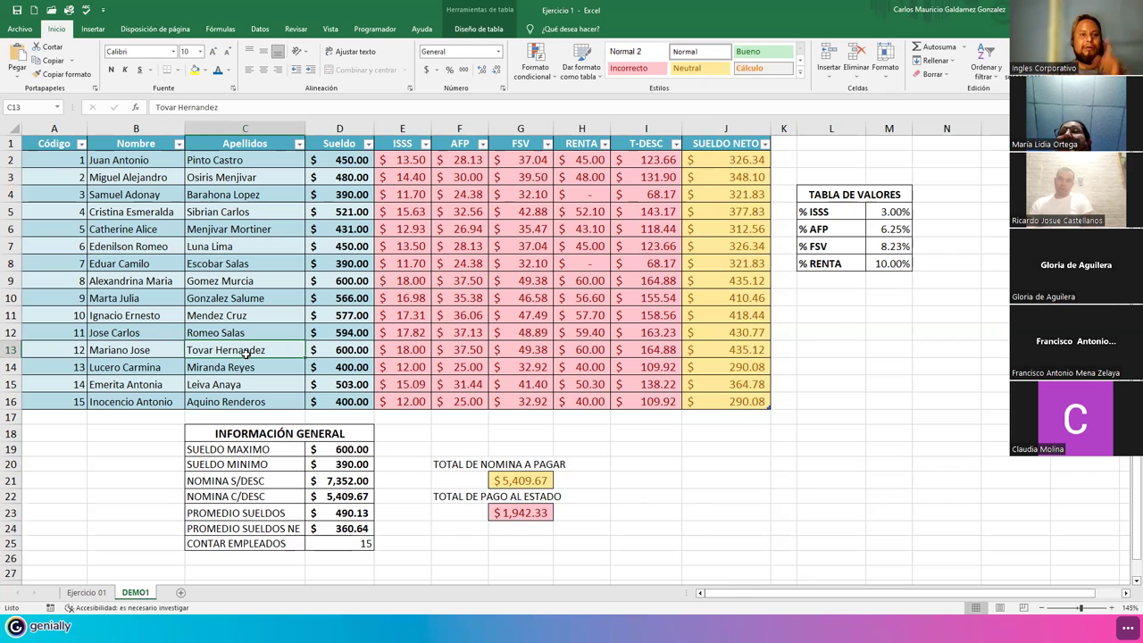
- Start a new record in the payroll table's data form and set its Código to 16
{"action": "left_click", "coordinate": [292, 312]}
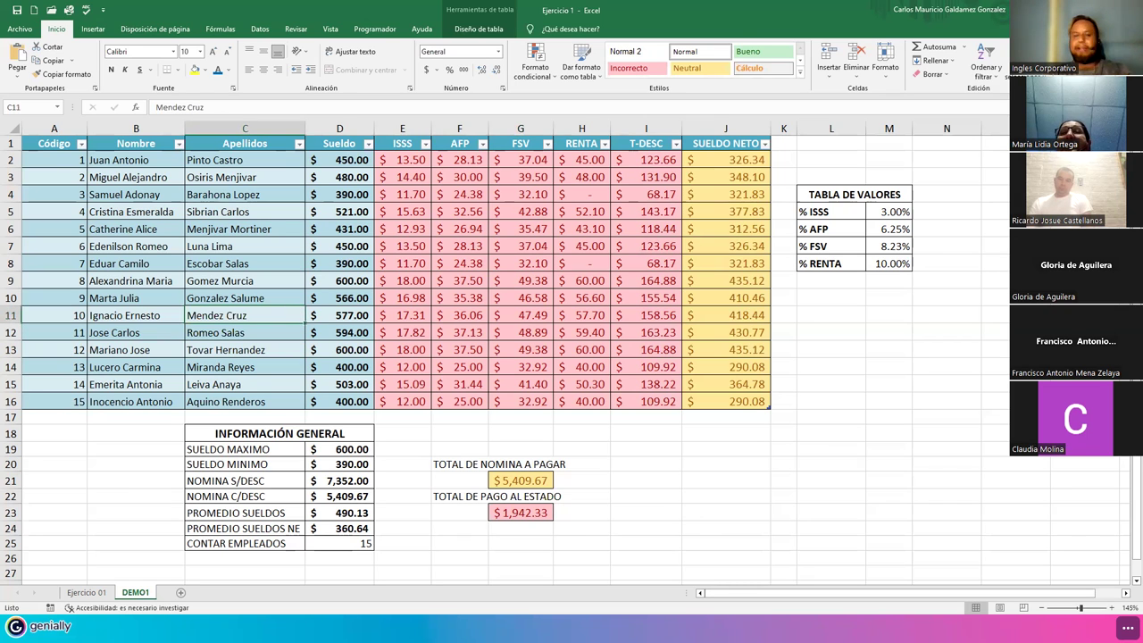
{"action": "key", "text": "alt+d"}
{"action": "key", "text": "o"}
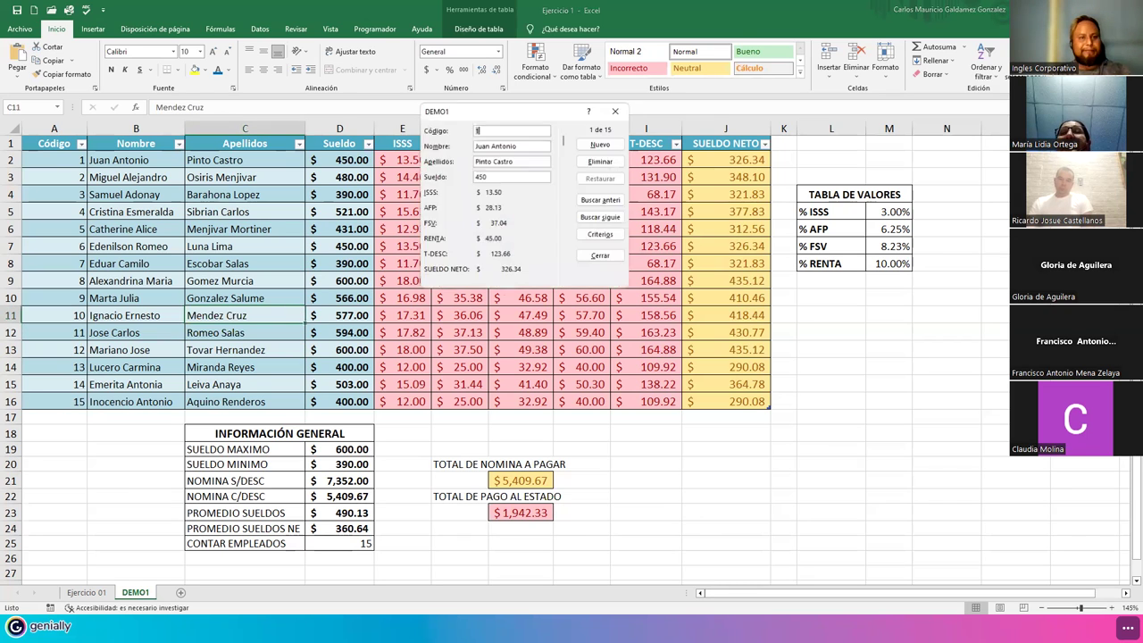
{"action": "left_click", "coordinate": [599, 144]}
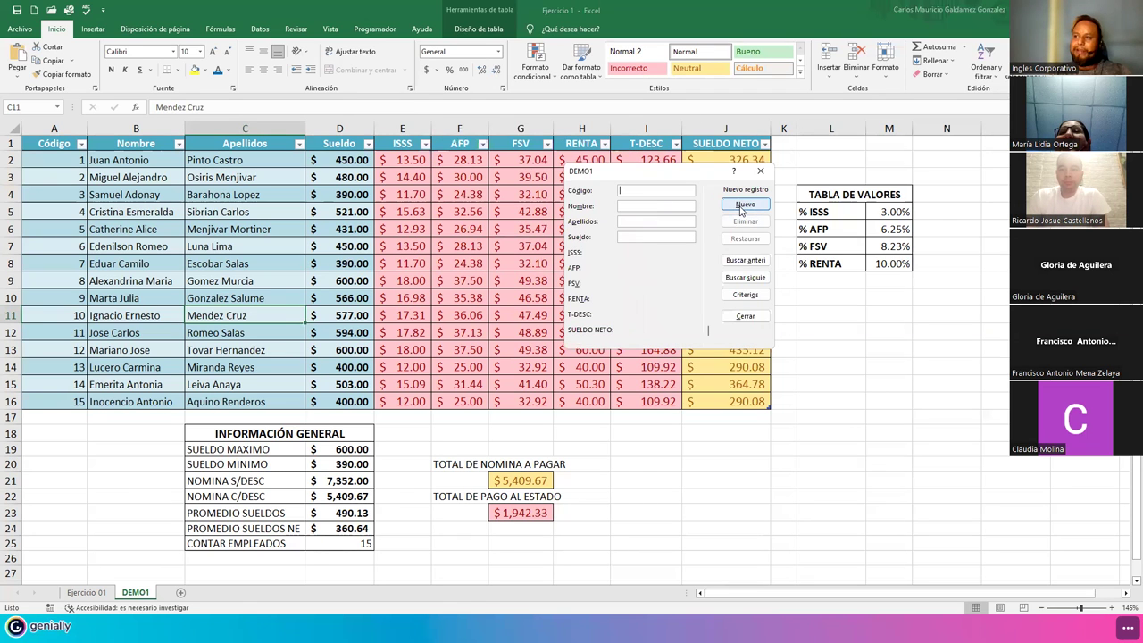
{"action": "type", "text": "16"}
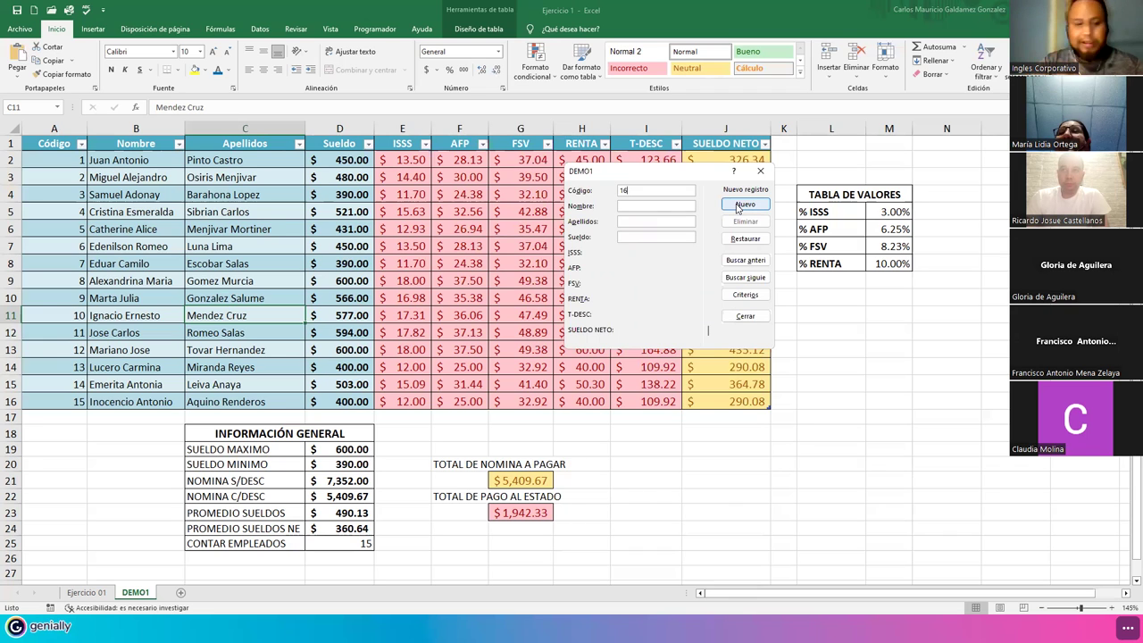
- Enter the new employee's first names in Nombre and surnames in Apellidos, using normal capitalization
{"action": "type", "text": "cARLOS"}
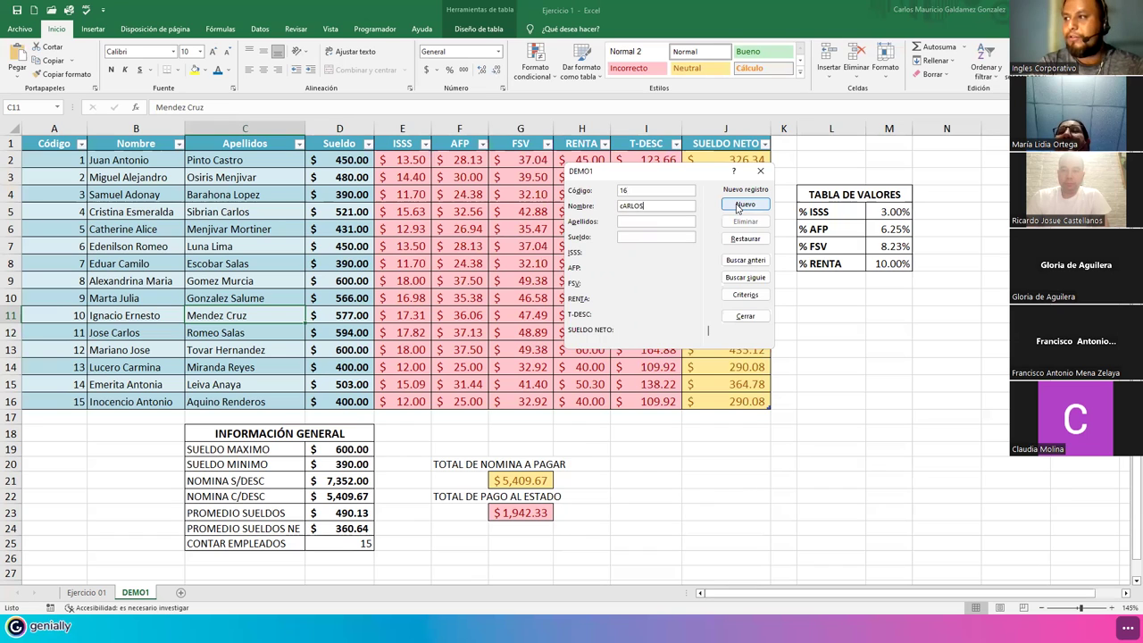
{"action": "key", "text": "BackSpace"}
{"action": "key", "text": "BackSpace"}
{"action": "key", "text": "BackSpace"}
{"action": "key", "text": "BackSpace"}
{"action": "key", "text": "BackSpace"}
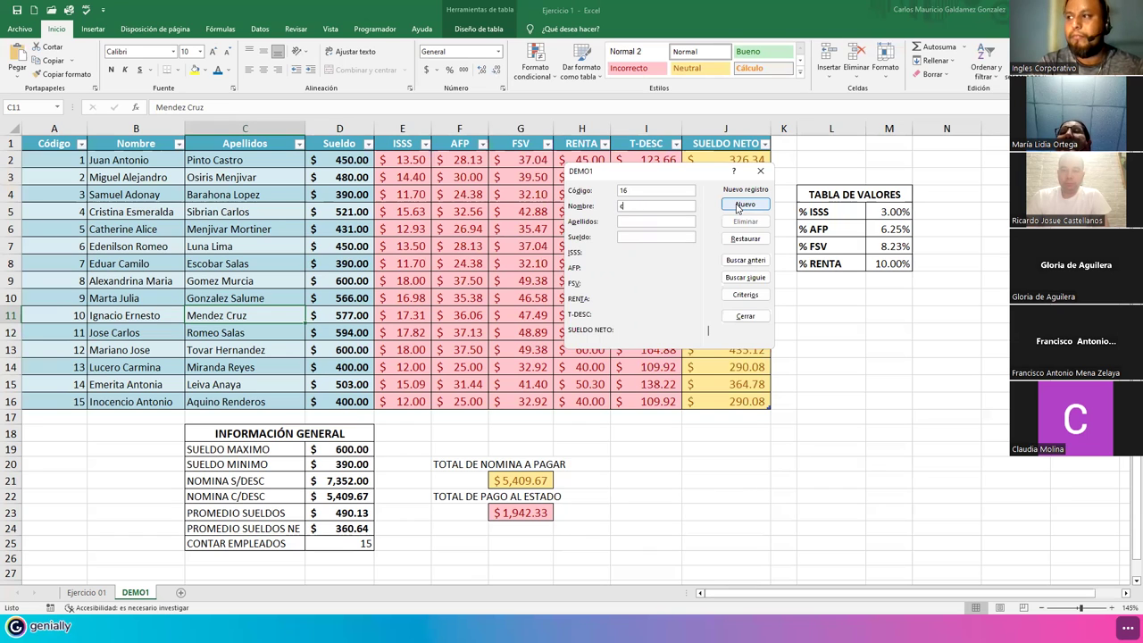
{"action": "type", "text": "Carlos"}
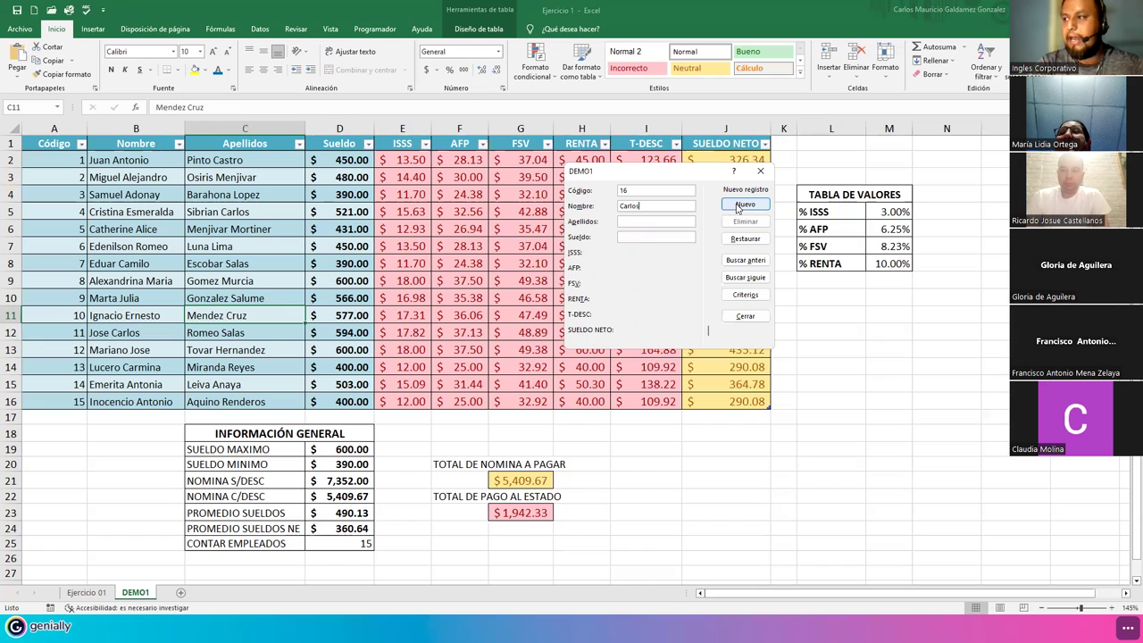
{"action": "type", "text": " Emi"}
{"action": "type", "text": "lio"}
{"action": "type", "text": "Lu"}
{"action": "type", "text": "cero"}
{"action": "type", "text": " Mauricio"}
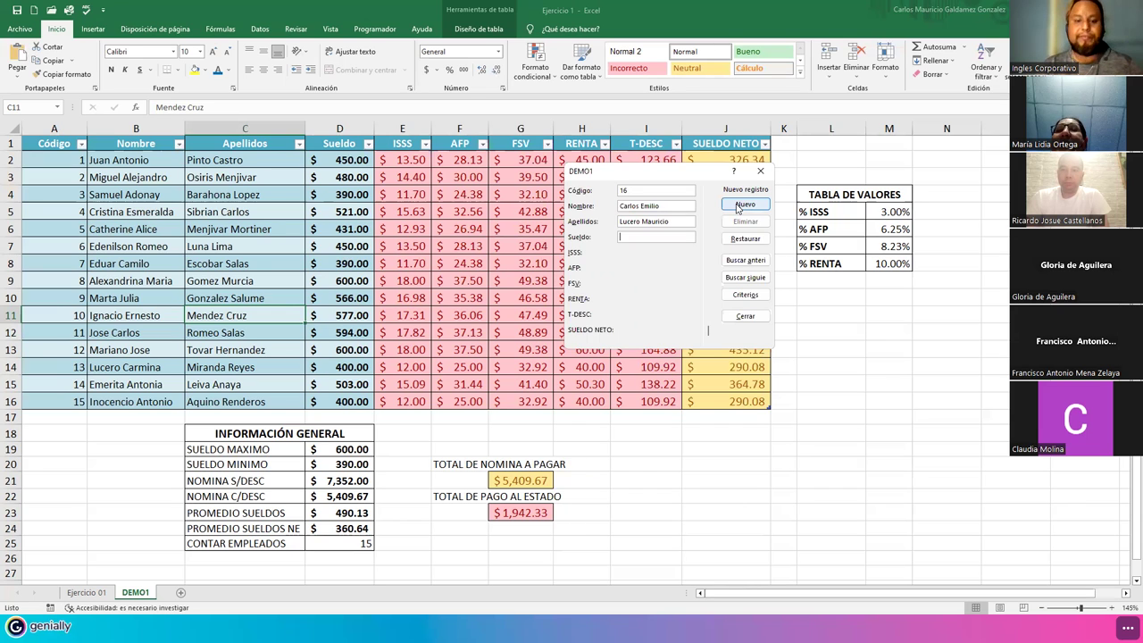
- Set the new employee's Sueldo to 643.67, add the record to the table and close the data form
{"action": "type", "text": "64"}
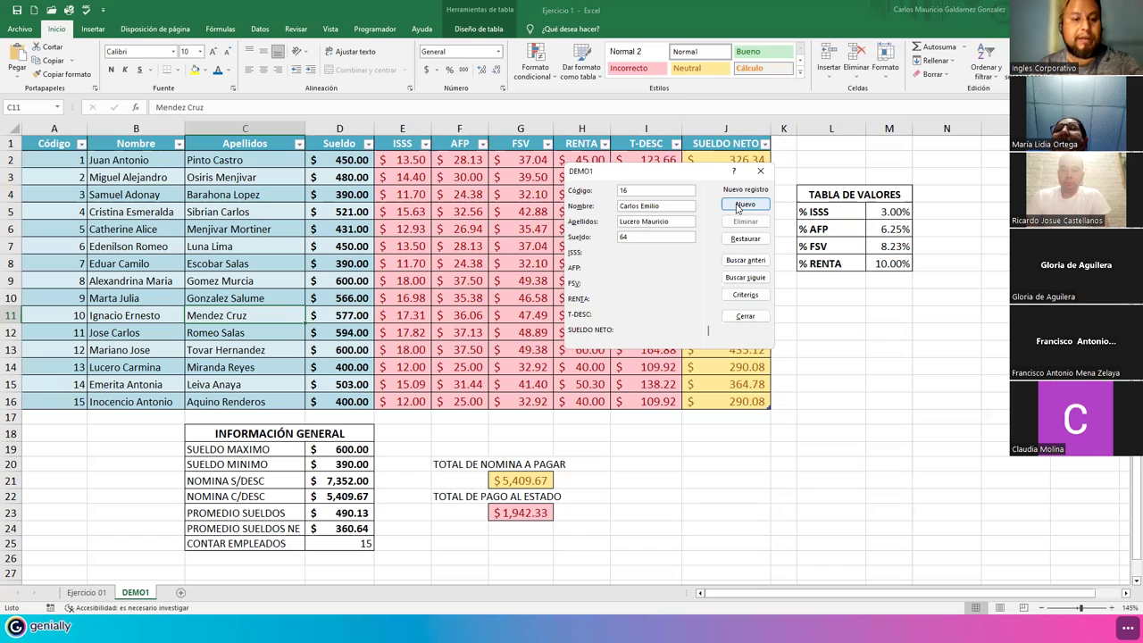
{"action": "type", "text": "67"}
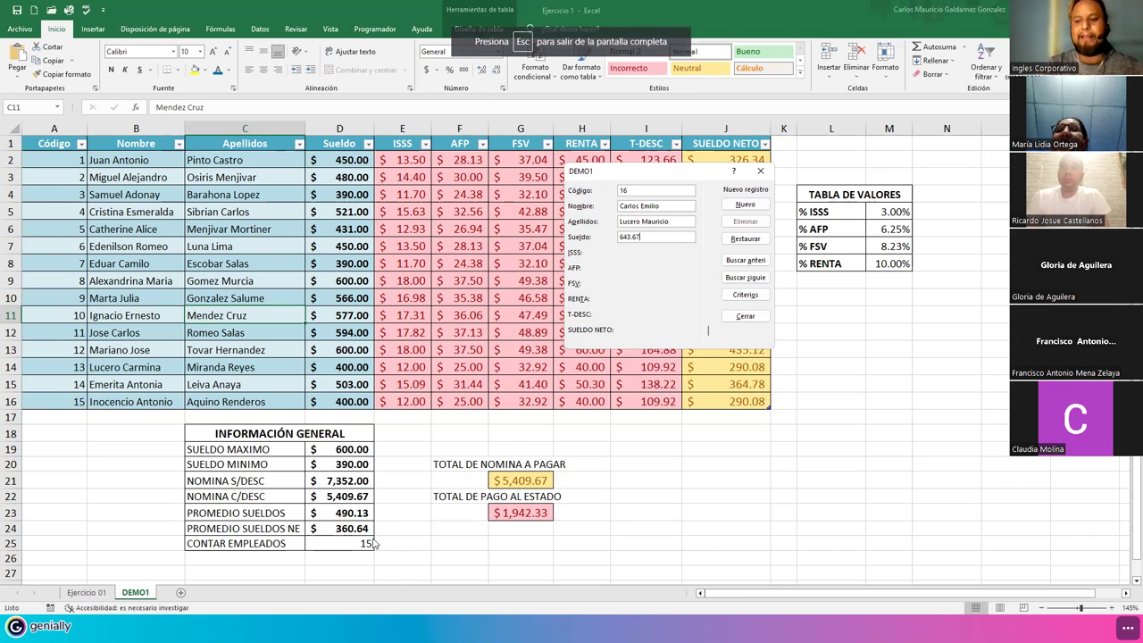
{"action": "key", "text": "Return"}
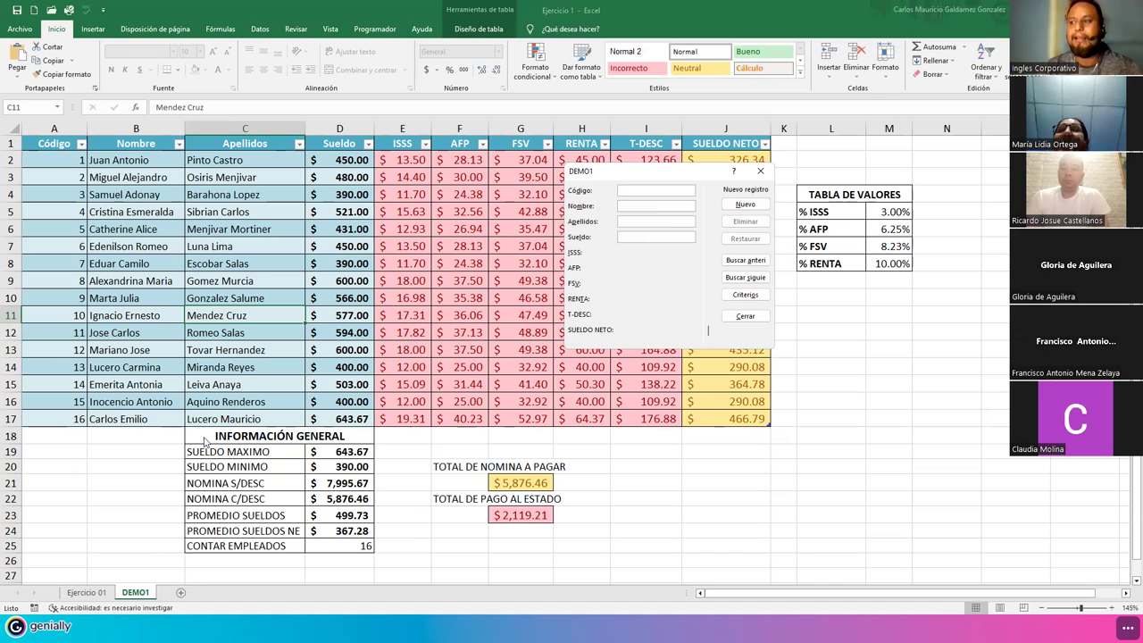
{"action": "left_click", "coordinate": [745, 316]}
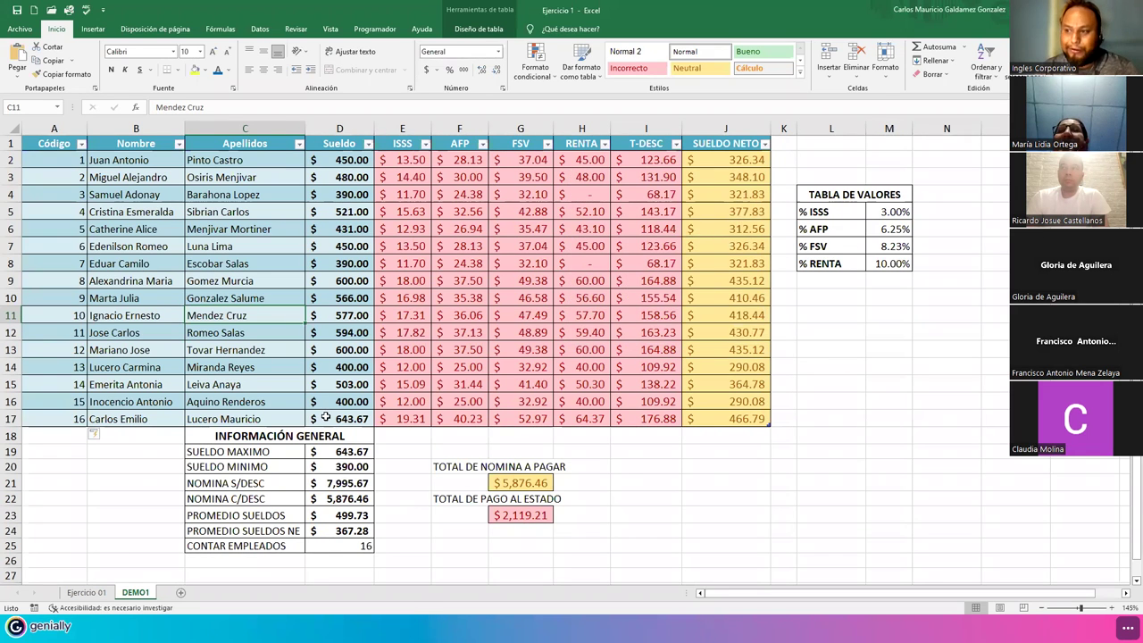
- Check the added row 17 against the SUELDO MAXIMO, PROMEDIO SUELDOS, net average and CONTAR EMPLEADOS formulas in the summary
{"action": "left_click", "coordinate": [325, 419]}
{"action": "left_click_drag", "start_coordinate": [347, 161], "coordinate": [339, 545]}
{"action": "left_click", "coordinate": [318, 451]}
{"action": "left_click", "coordinate": [307, 433]}
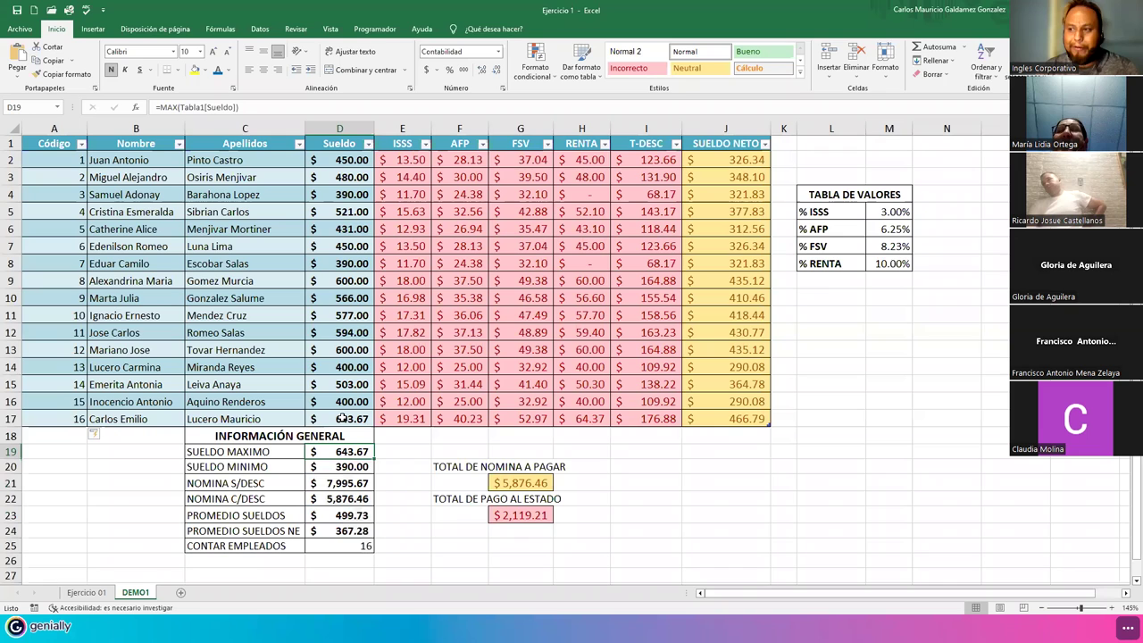
{"action": "key", "text": "Up"}
{"action": "key", "text": "Left"}
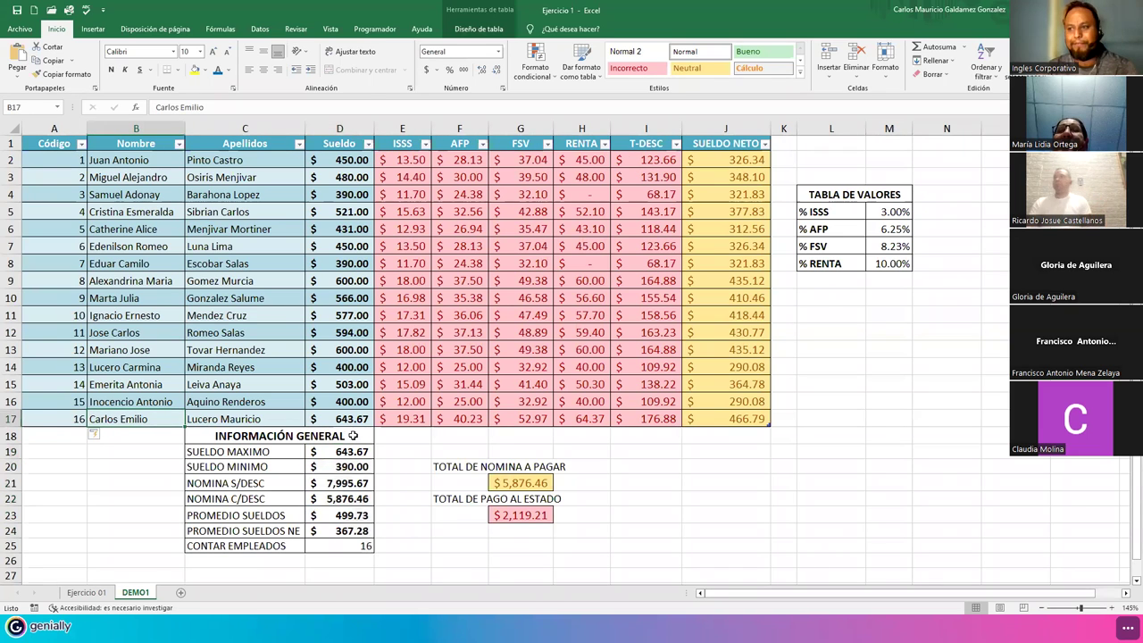
{"action": "key", "text": "Right"}
{"action": "key", "text": "Right"}
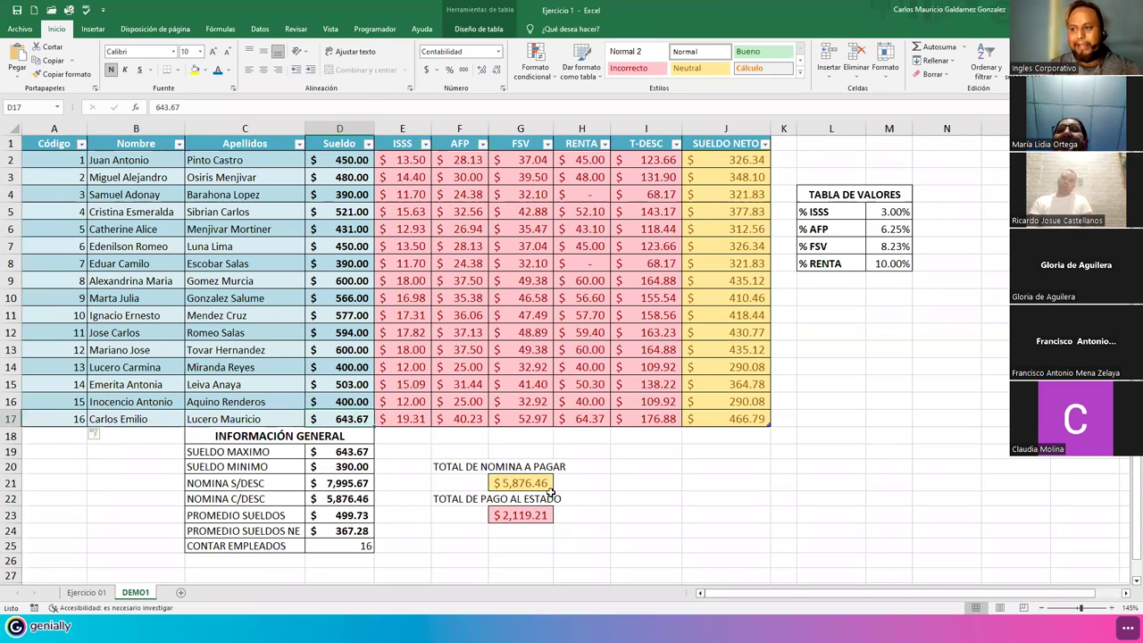
{"action": "left_click", "coordinate": [323, 544]}
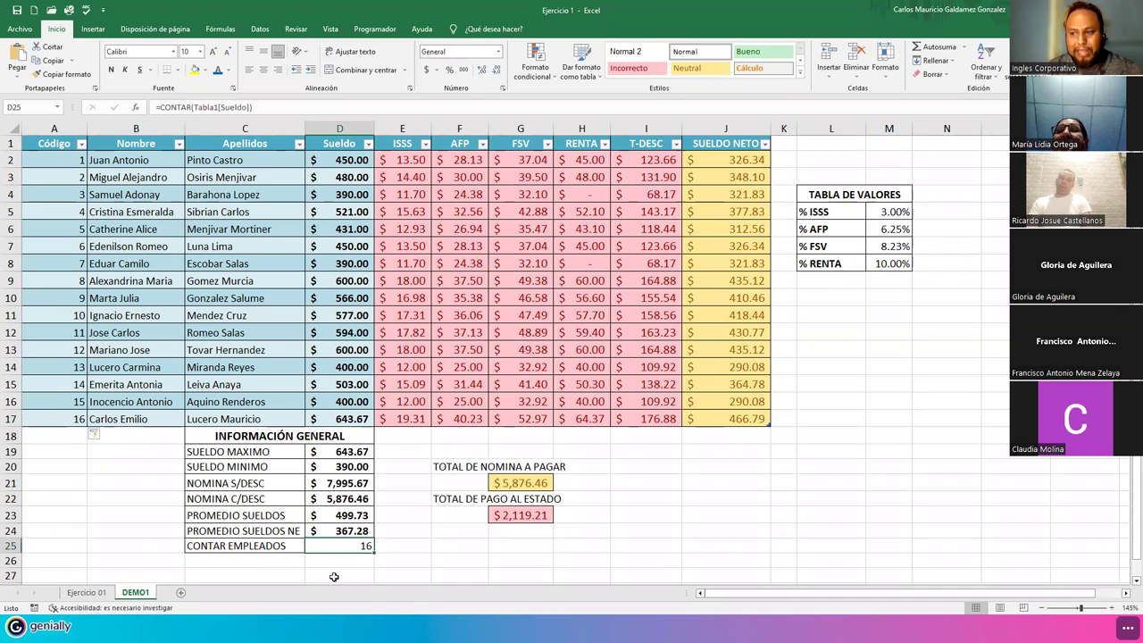
{"action": "left_click", "coordinate": [330, 530]}
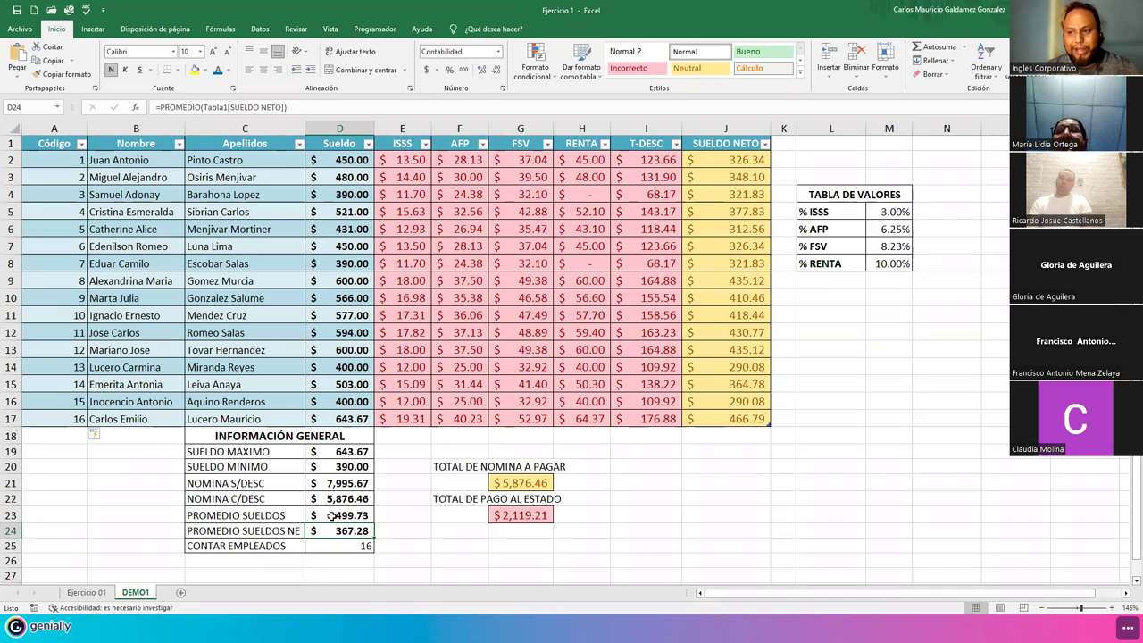
{"action": "left_click", "coordinate": [332, 516]}
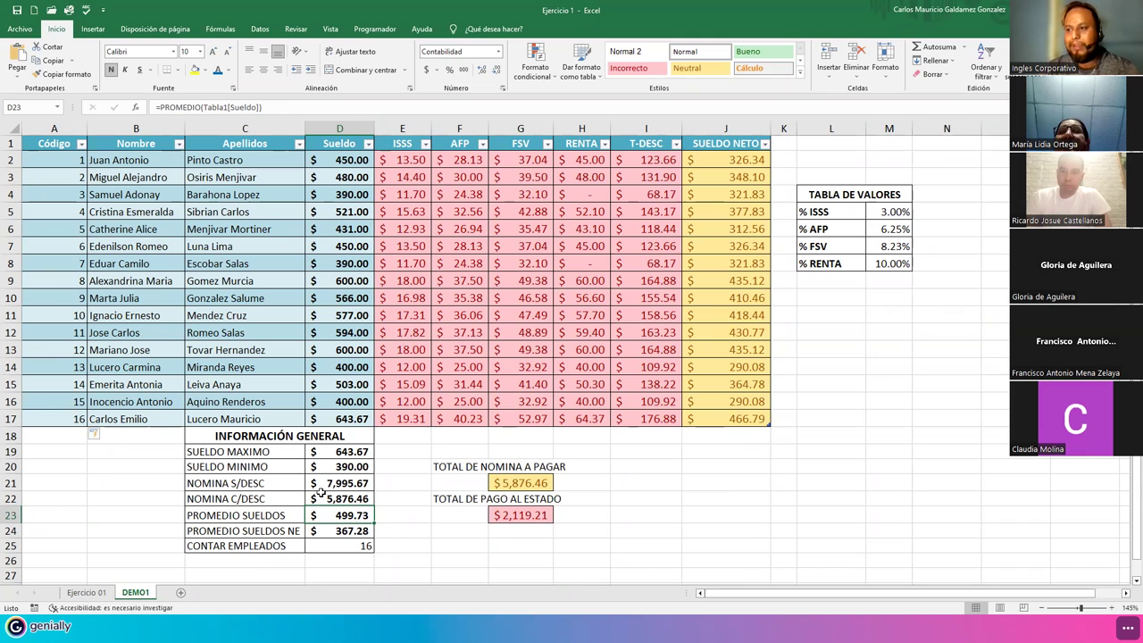
- Make the INFORMACIÓN GENERAL values in D19:D25 uniformly bold and center them
{"action": "left_click_drag", "start_coordinate": [326, 451], "coordinate": [345, 546]}
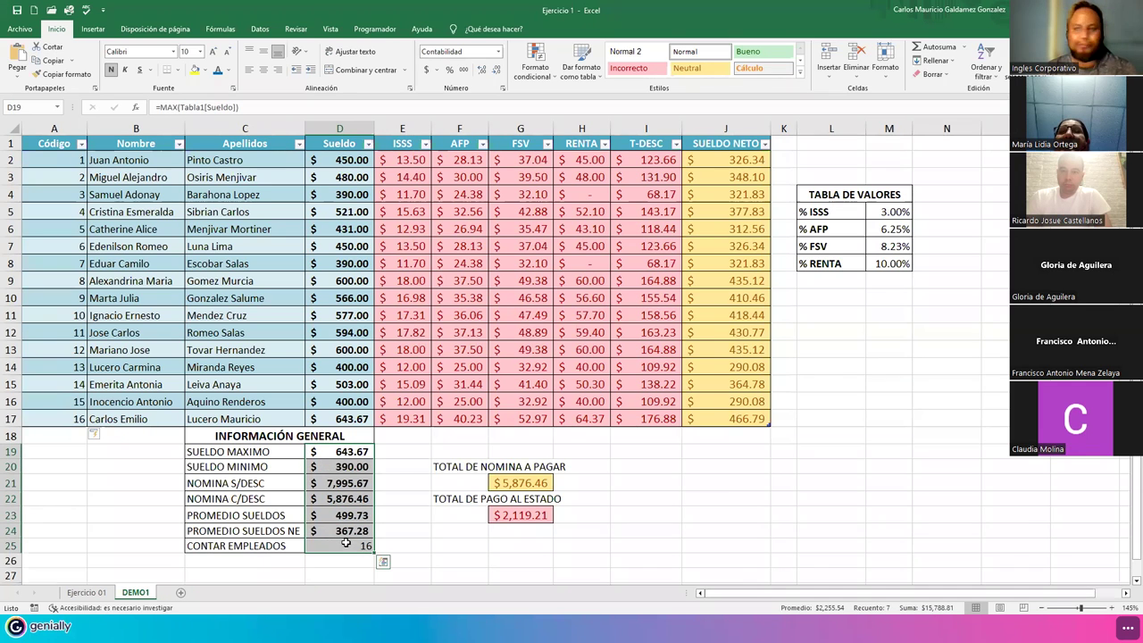
{"action": "left_click", "coordinate": [111, 69]}
{"action": "left_click", "coordinate": [111, 69]}
{"action": "left_click", "coordinate": [264, 69]}
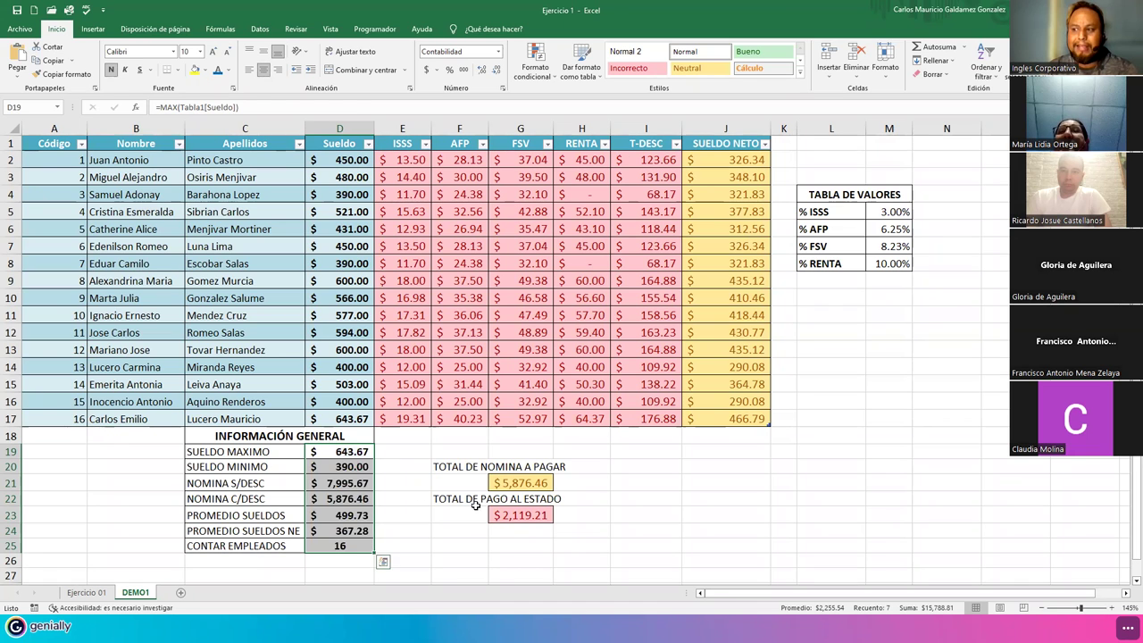
- Check the TOTAL DE NOMINA A PAGAR formula in G21, view the payroll table's data form and close it
{"action": "left_click", "coordinate": [521, 482]}
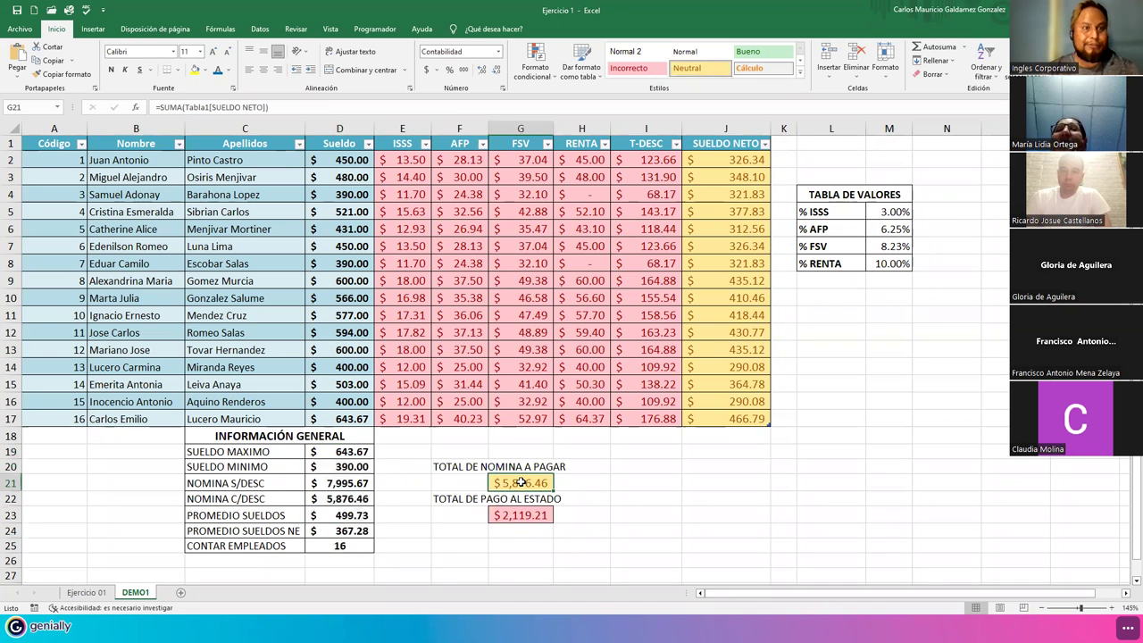
{"action": "left_click", "coordinate": [339, 246]}
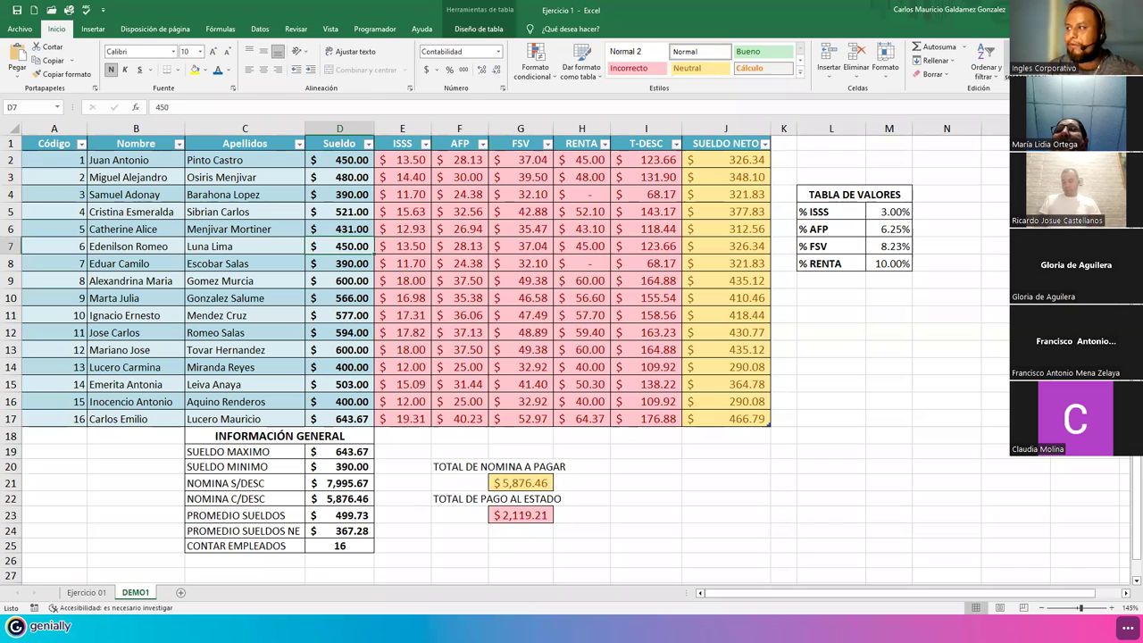
{"action": "left_click", "coordinate": [68, 10]}
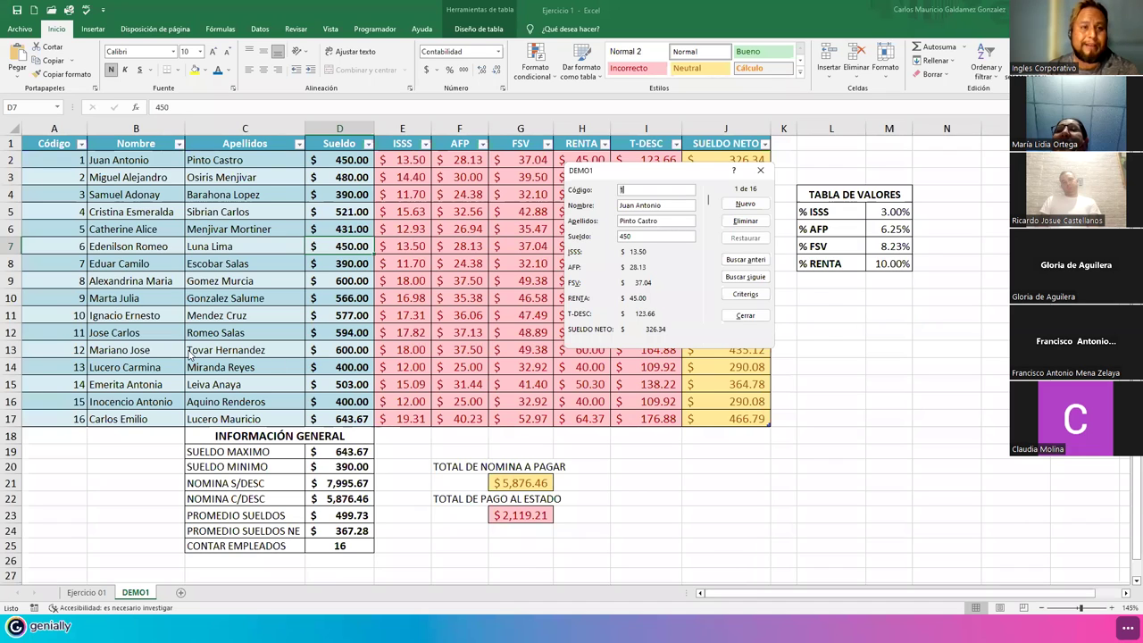
{"action": "left_click", "coordinate": [759, 170]}
{"action": "left_click", "coordinate": [460, 317]}
{"action": "scroll", "coordinate": [460, 319], "scroll_direction": "down", "scroll_amount": 4}
{"action": "scroll", "coordinate": [471, 357], "scroll_direction": "up", "scroll_amount": 4}
{"action": "left_click", "coordinate": [359, 347]}
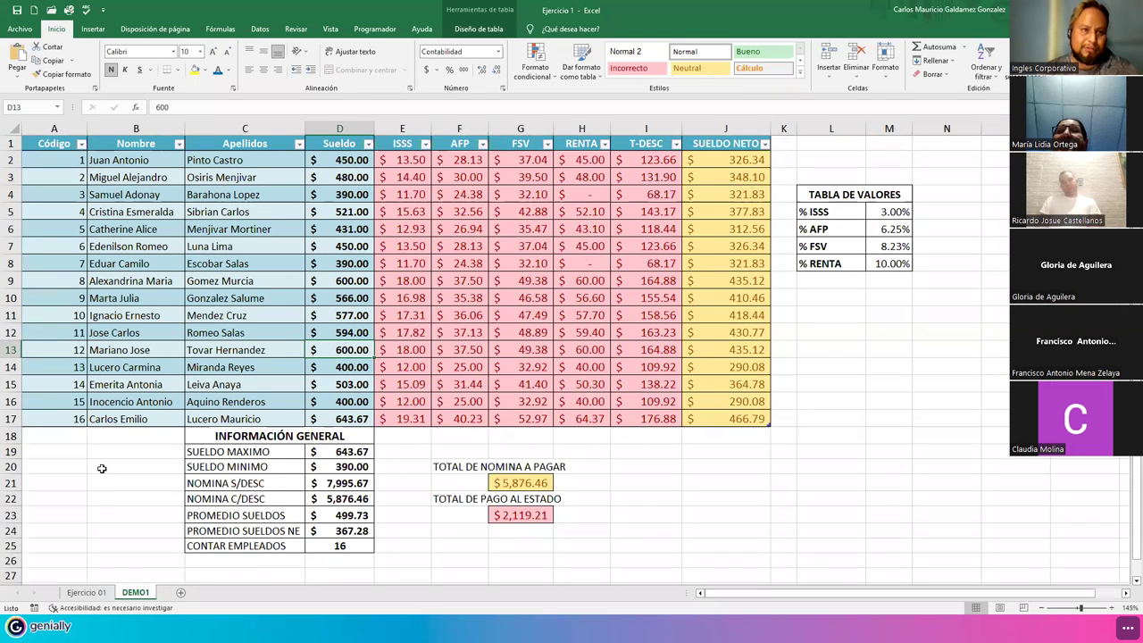
{"action": "left_click", "coordinate": [283, 363]}
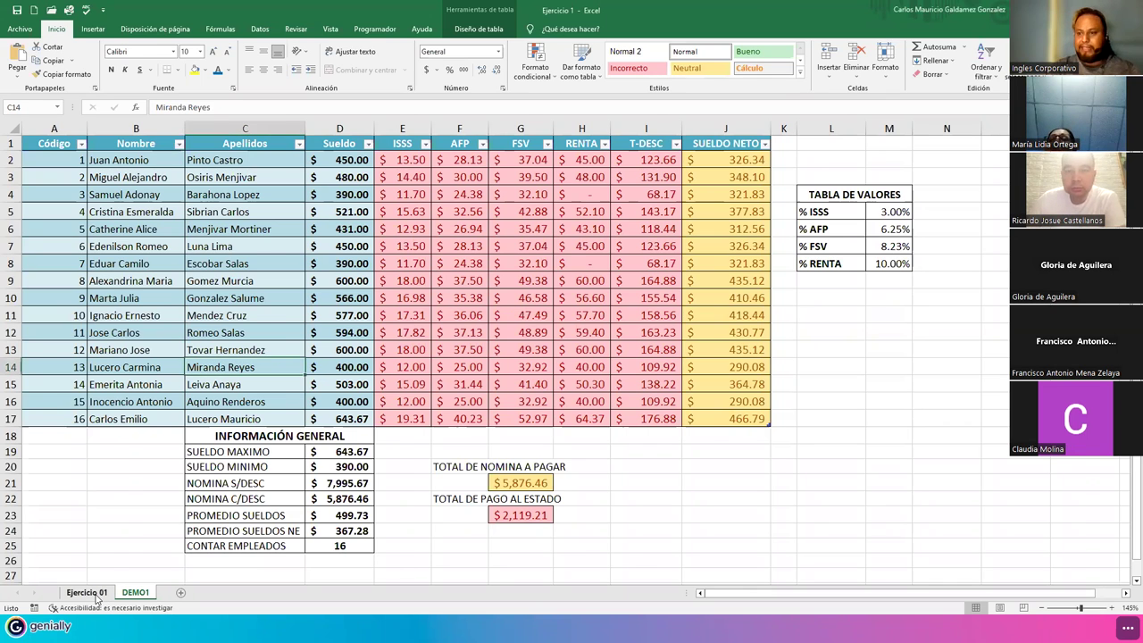
- Go to the Ejercicio 01 sheet and examine the Seccion column, the empty name and grade cells, and the PROMEDIO formula in I4
{"action": "left_click", "coordinate": [94, 595]}
{"action": "left_click", "coordinate": [603, 394]}
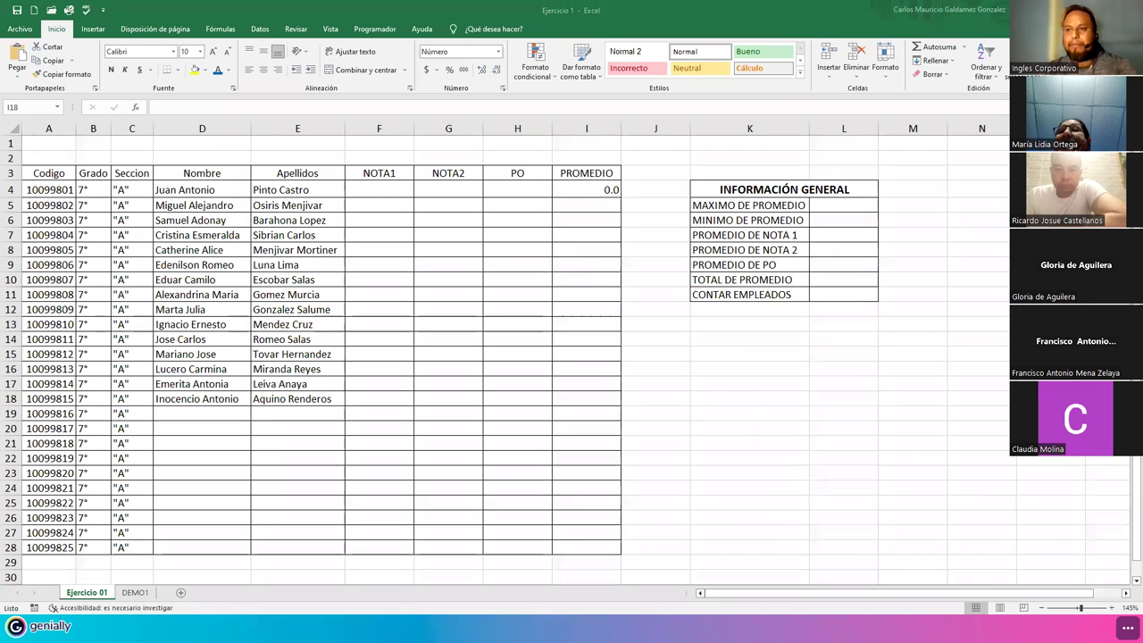
{"action": "left_click_drag", "start_coordinate": [120, 189], "coordinate": [143, 547]}
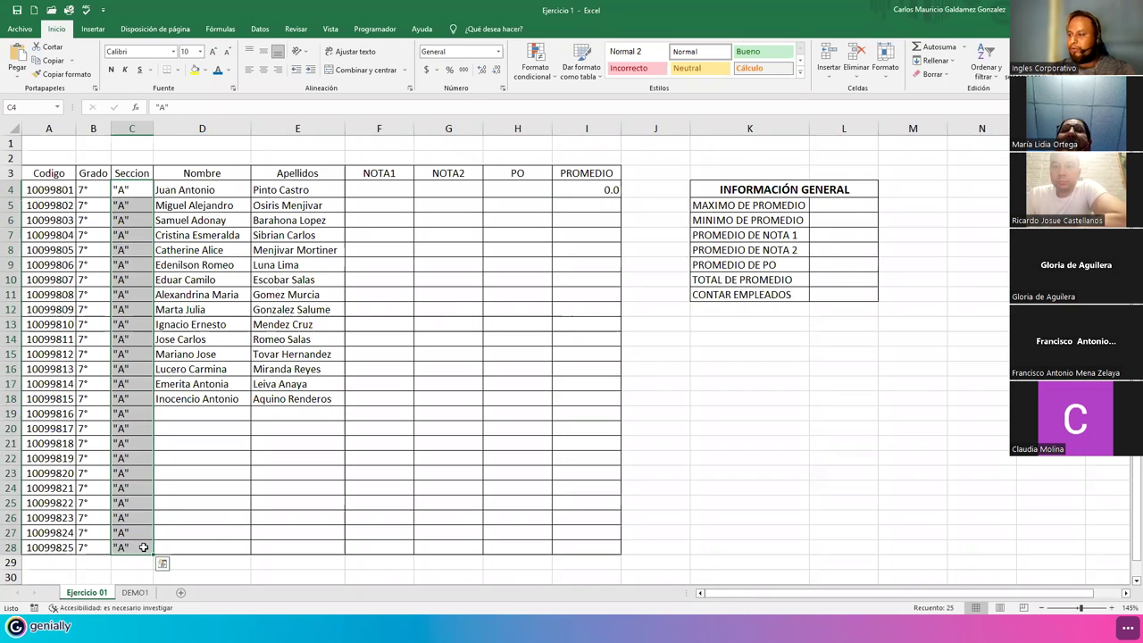
{"action": "left_click_drag", "start_coordinate": [184, 413], "coordinate": [298, 546]}
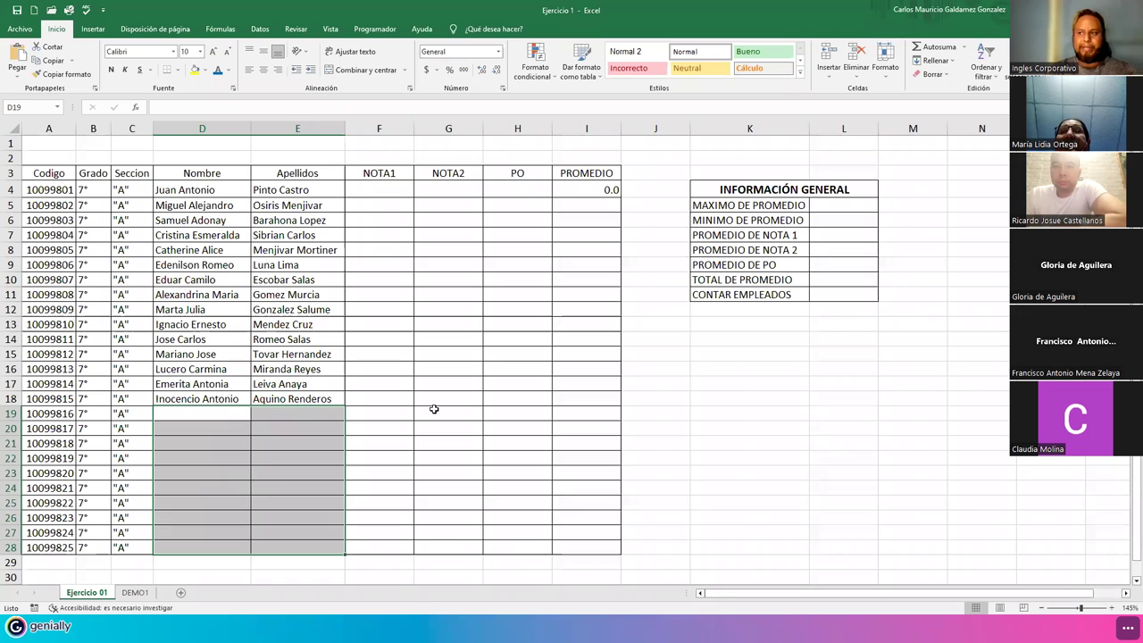
{"action": "left_click_drag", "start_coordinate": [378, 187], "coordinate": [500, 546]}
{"action": "left_click", "coordinate": [585, 188]}
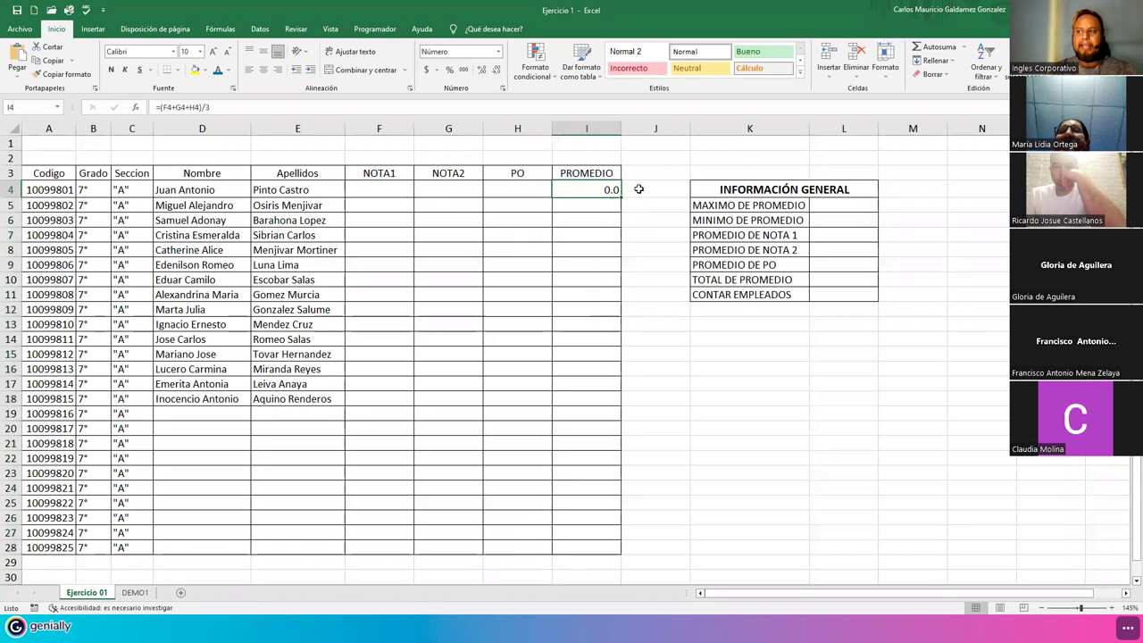
{"action": "left_click_drag", "start_coordinate": [577, 190], "coordinate": [574, 547]}
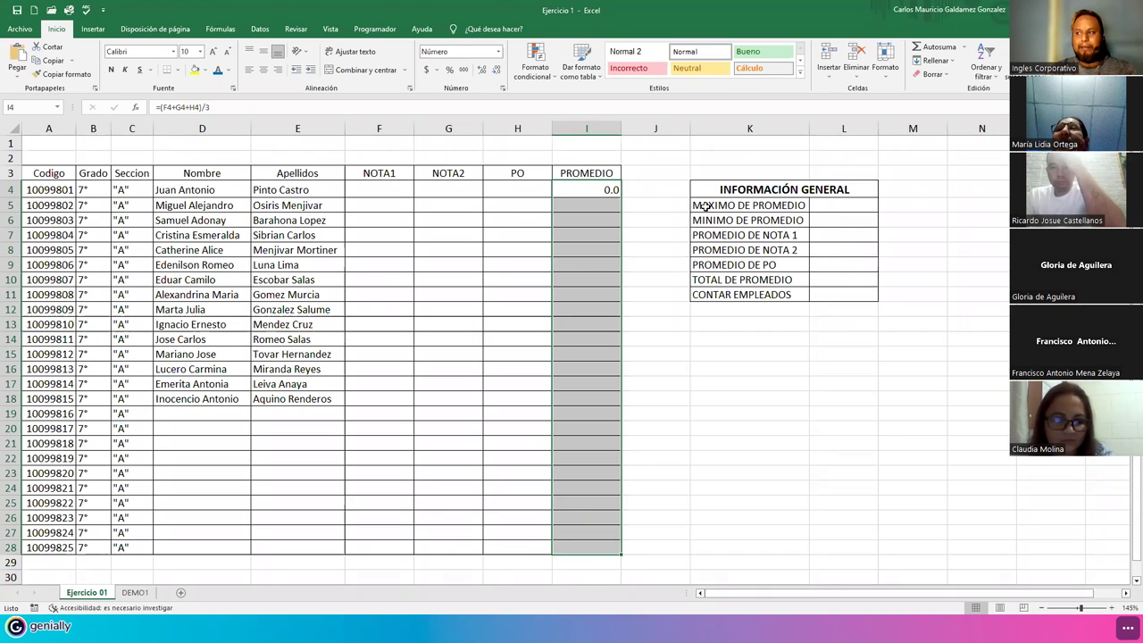
- Examine the INFORMACIÓN GENERAL labels and empty result cells against the NOTA1, NOTA2 and PO columns
{"action": "left_click_drag", "start_coordinate": [706, 205], "coordinate": [715, 294]}
{"action": "left_click", "coordinate": [856, 206]}
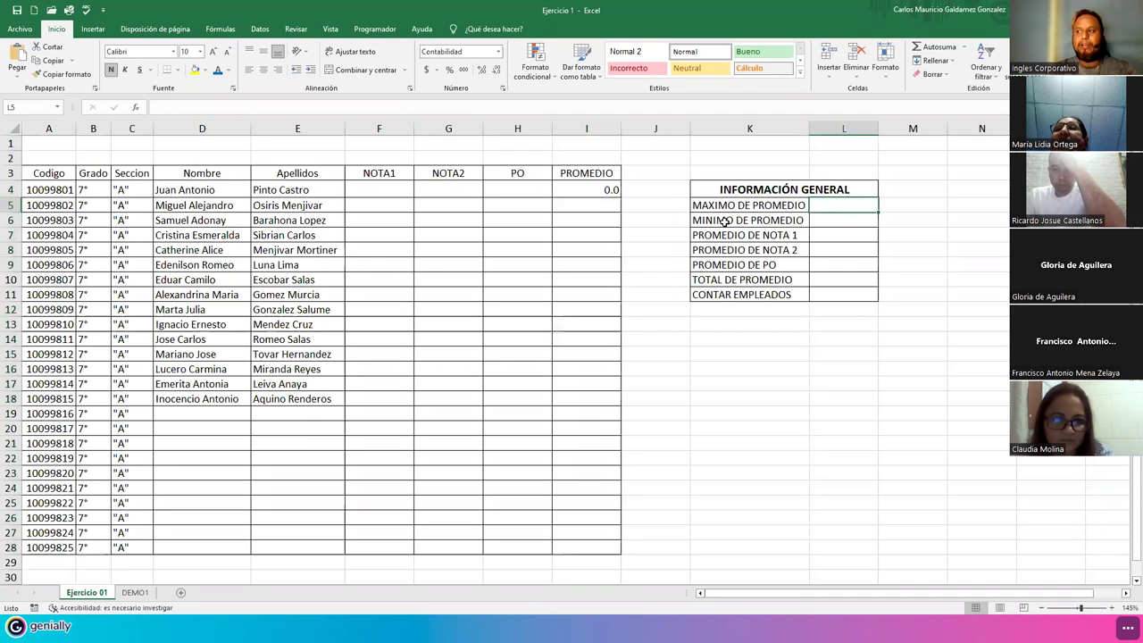
{"action": "left_click", "coordinate": [834, 219]}
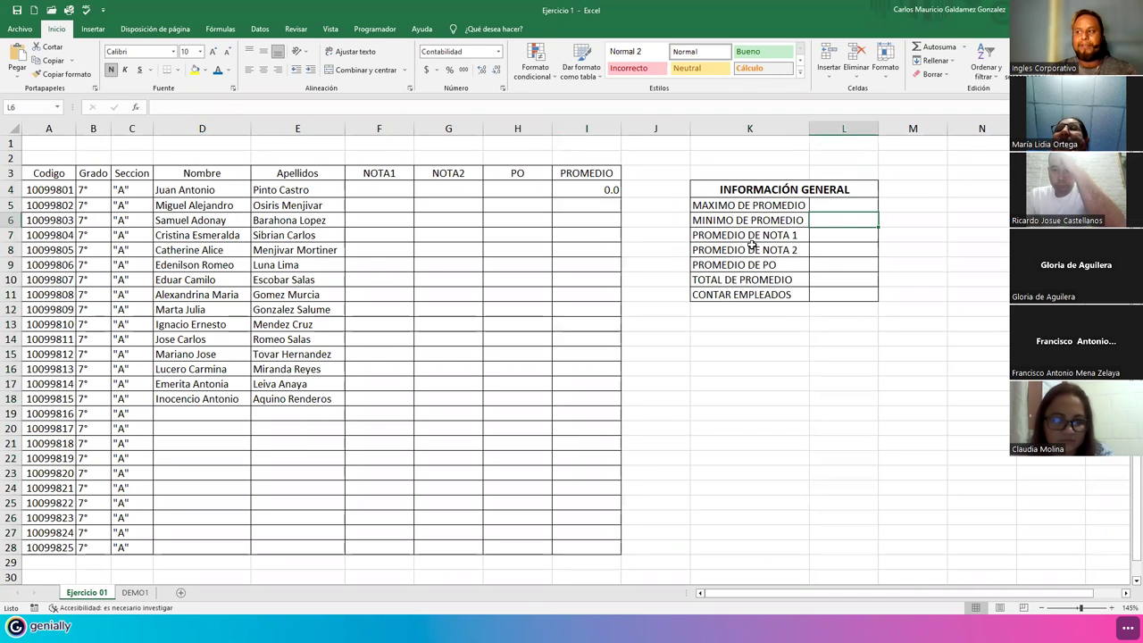
{"action": "left_click", "coordinate": [719, 237]}
{"action": "left_click_drag", "start_coordinate": [379, 189], "coordinate": [384, 547]}
{"action": "left_click", "coordinate": [747, 250]}
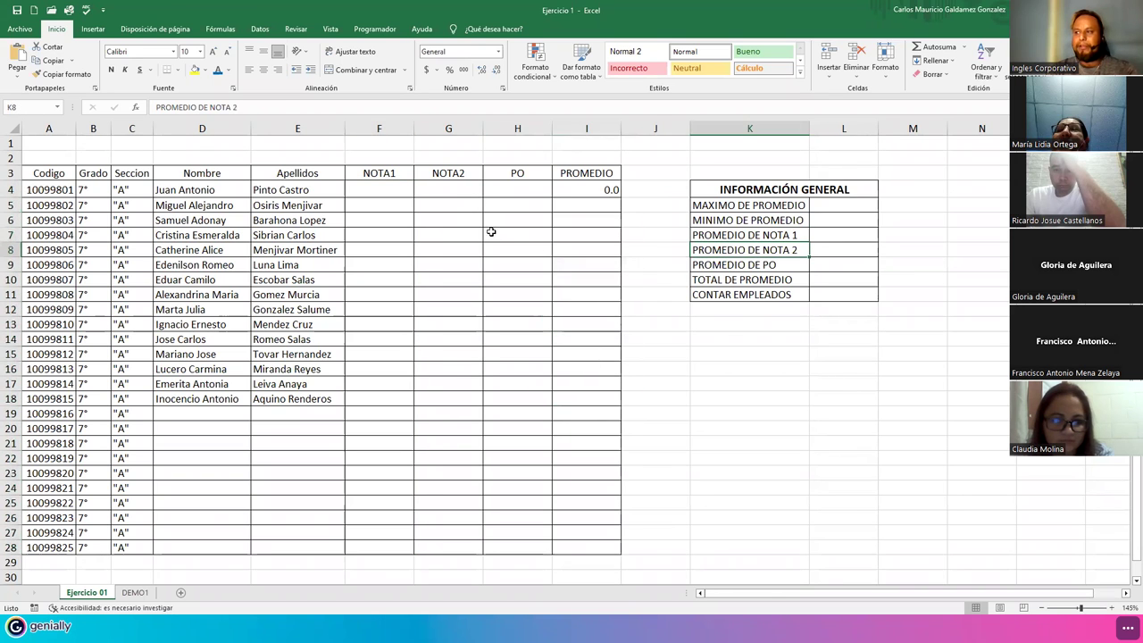
{"action": "left_click_drag", "start_coordinate": [444, 190], "coordinate": [448, 548]}
{"action": "left_click_drag", "start_coordinate": [521, 189], "coordinate": [522, 547]}
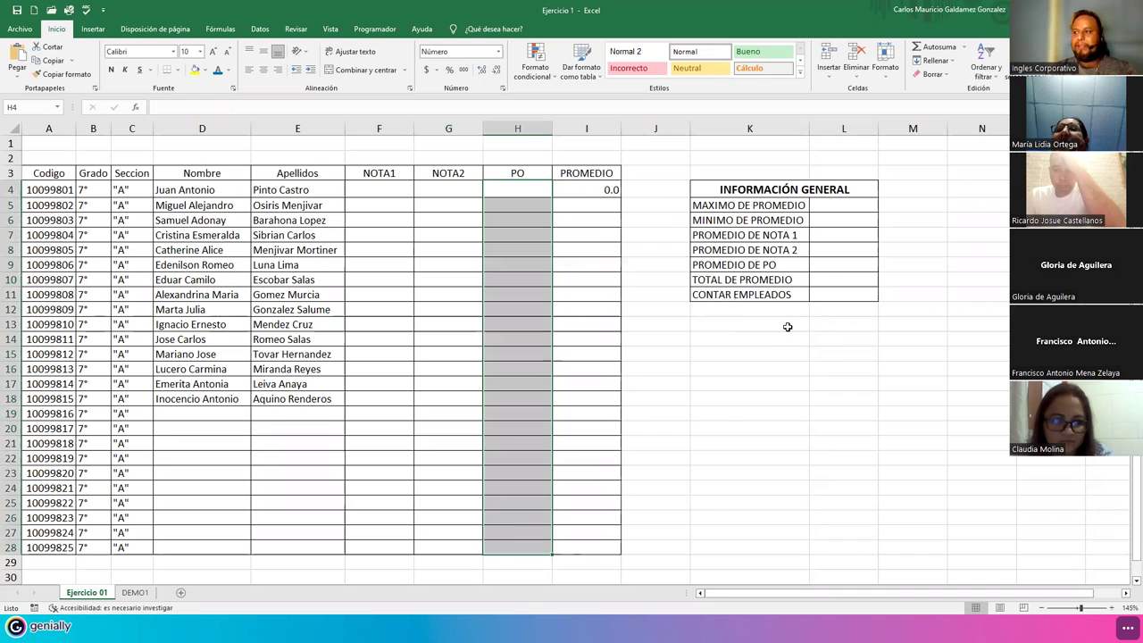
{"action": "left_click", "coordinate": [827, 279]}
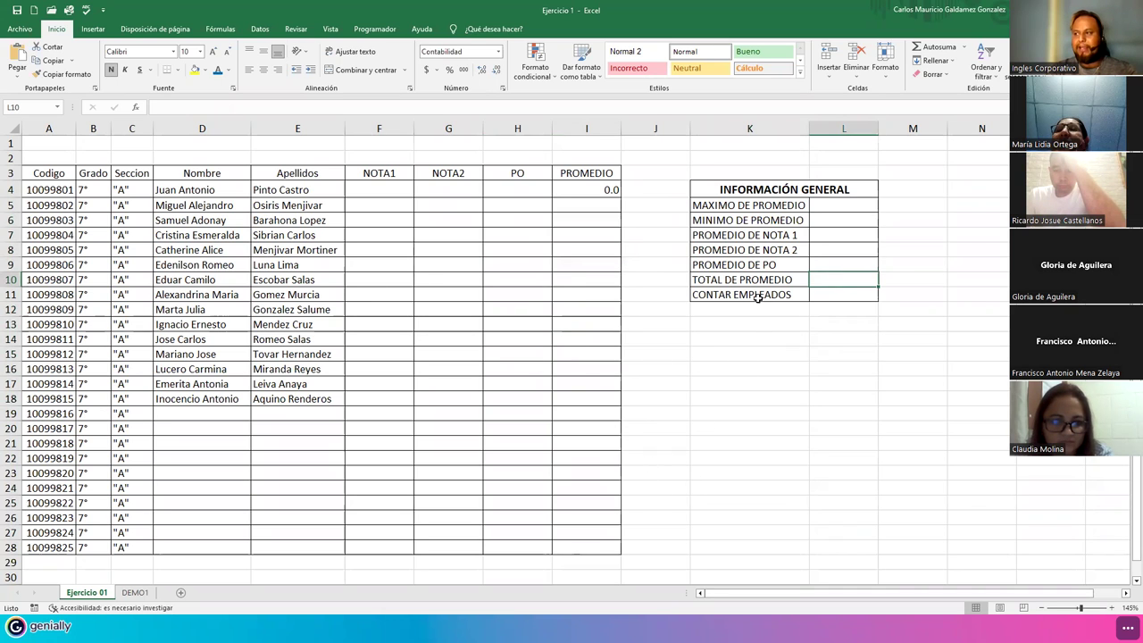
{"action": "left_click", "coordinate": [843, 292]}
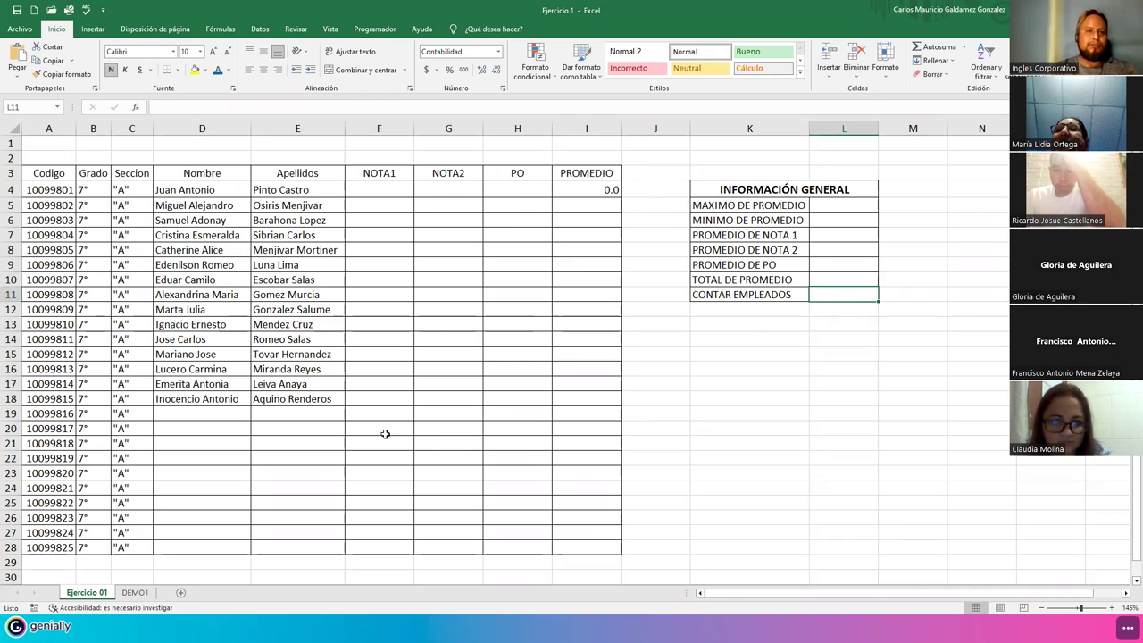
- Change the label in K11 of the INFORMACIÓN GENERAL block to CONTAR ESTUDIANTES
{"action": "double_click", "coordinate": [734, 294]}
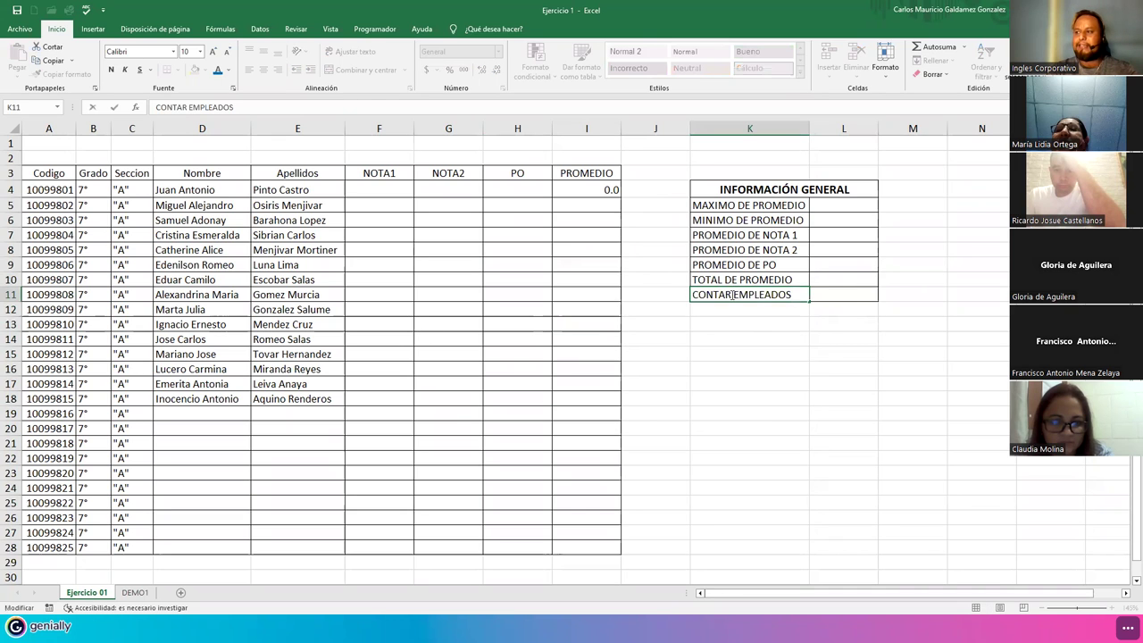
{"action": "left_click_drag", "start_coordinate": [732, 295], "coordinate": [853, 302]}
{"action": "key", "text": "BackSpace"}
{"action": "type", "text": "ESTUDIANTES"}
{"action": "left_click", "coordinate": [853, 305]}
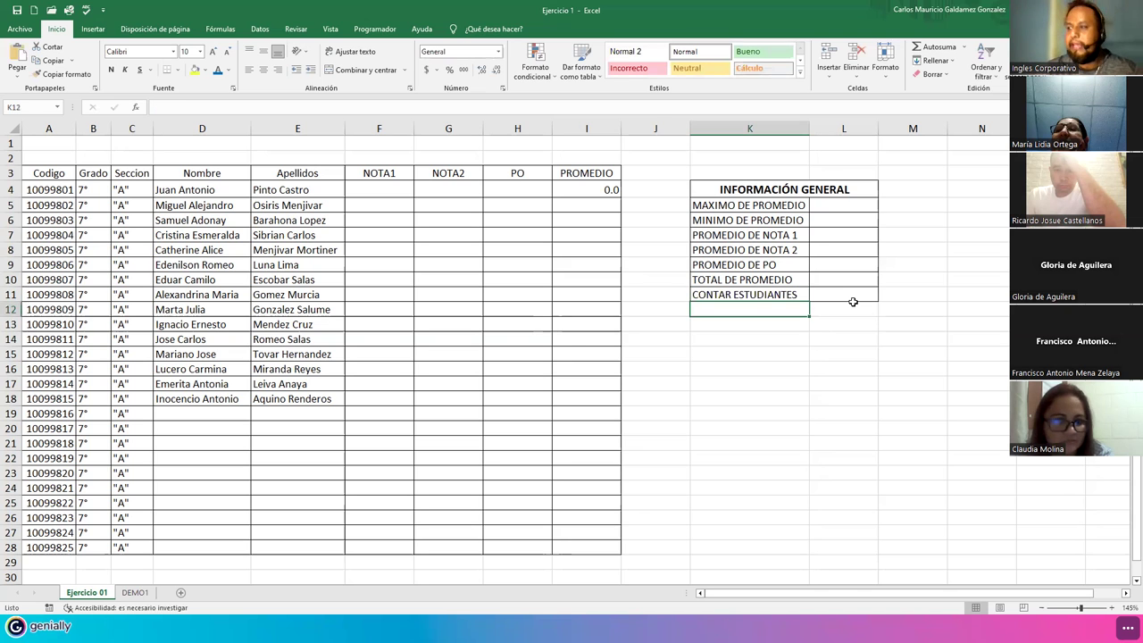
{"action": "left_click", "coordinate": [840, 295]}
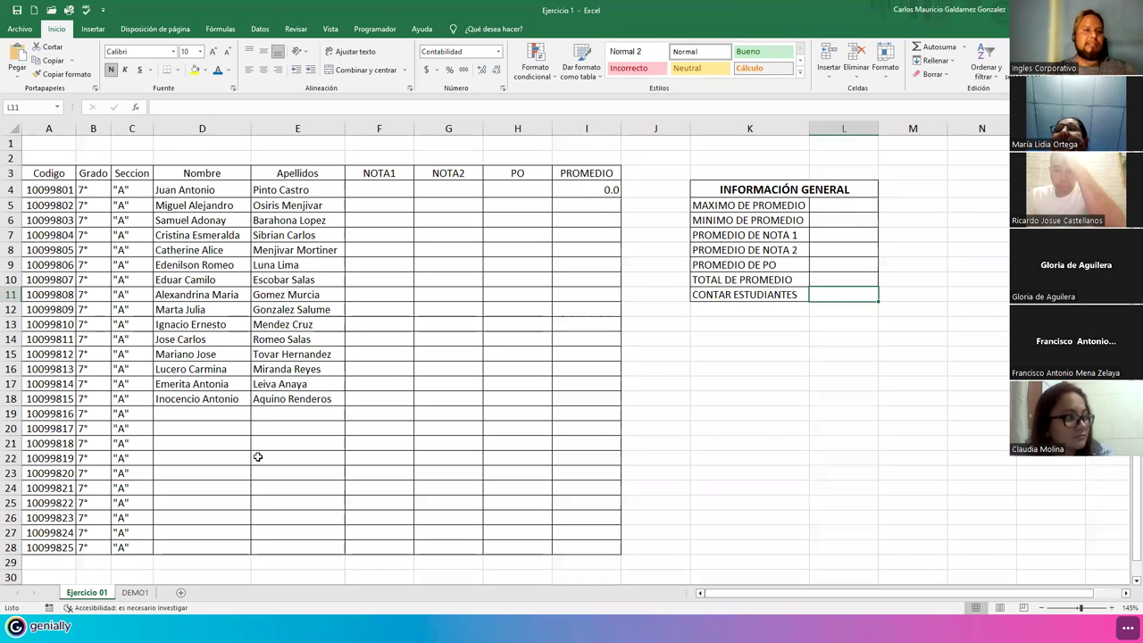
- Compare the Ejercicio 01 summary block with the completed payroll summary on the DEMO1 sheet
{"action": "left_click", "coordinate": [135, 592]}
{"action": "left_click", "coordinate": [498, 349]}
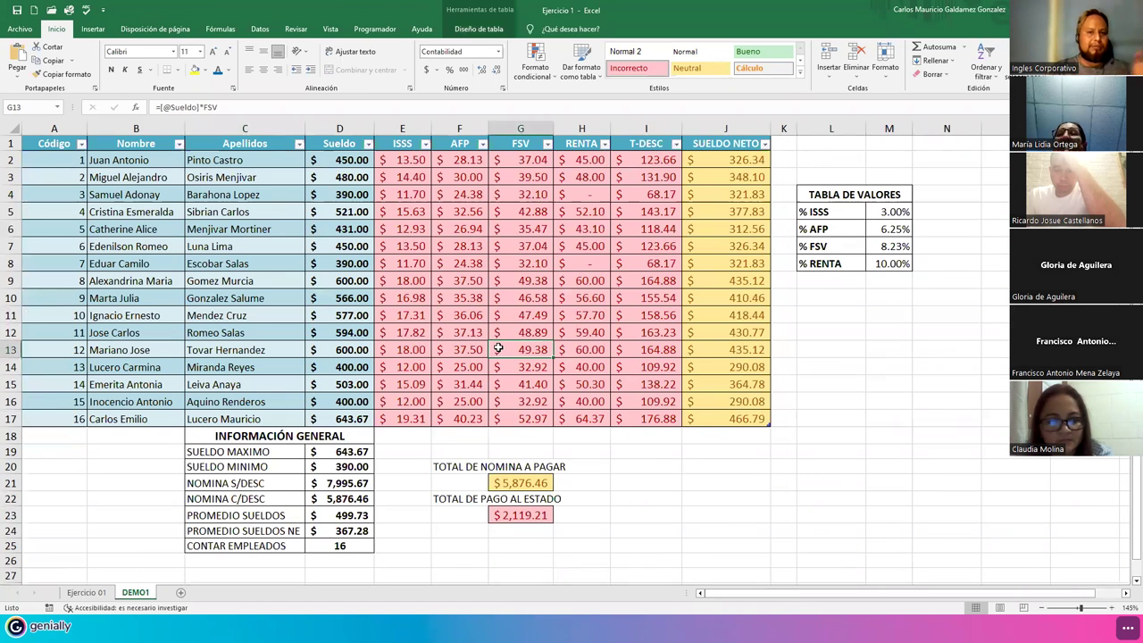
{"action": "left_click", "coordinate": [86, 592]}
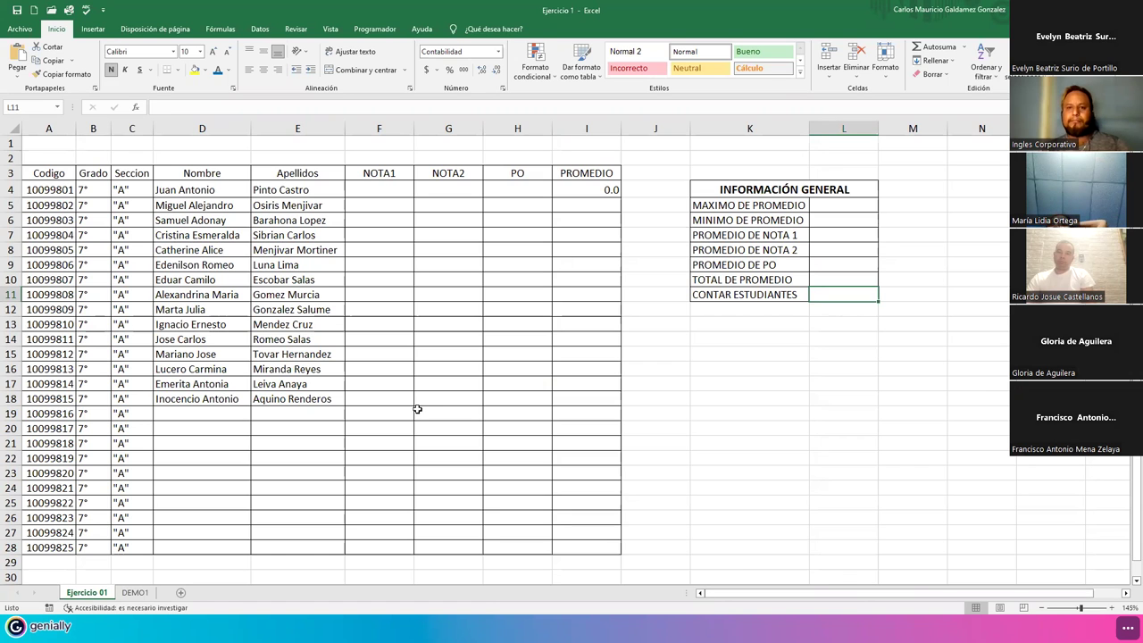
{"action": "left_click", "coordinate": [136, 593]}
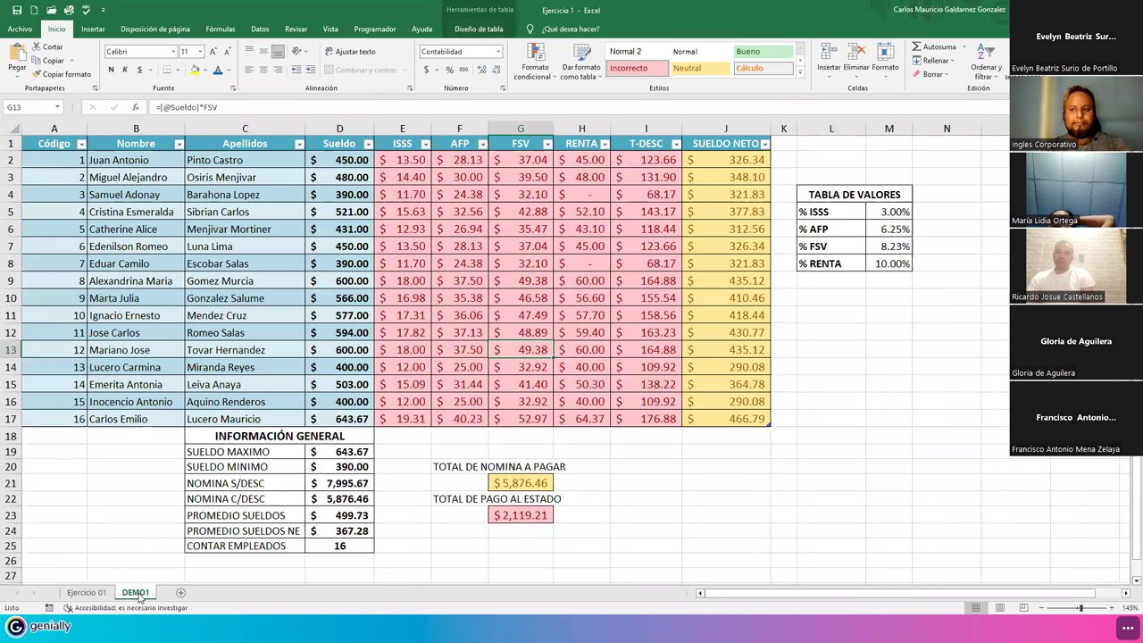
{"action": "left_click", "coordinate": [204, 487]}
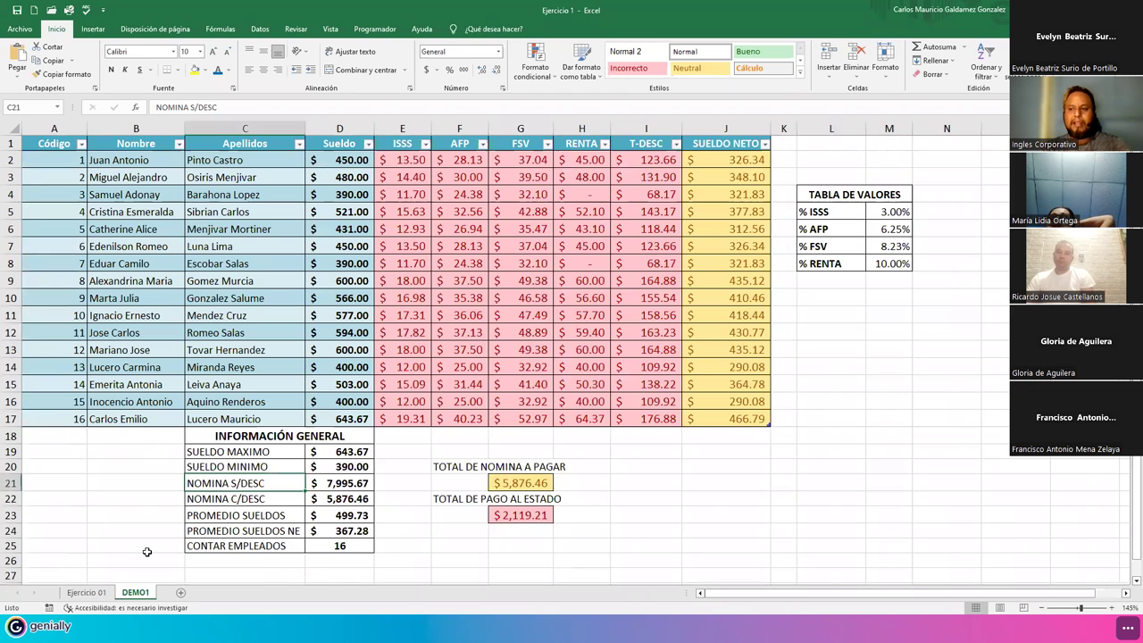
{"action": "left_click", "coordinate": [87, 593]}
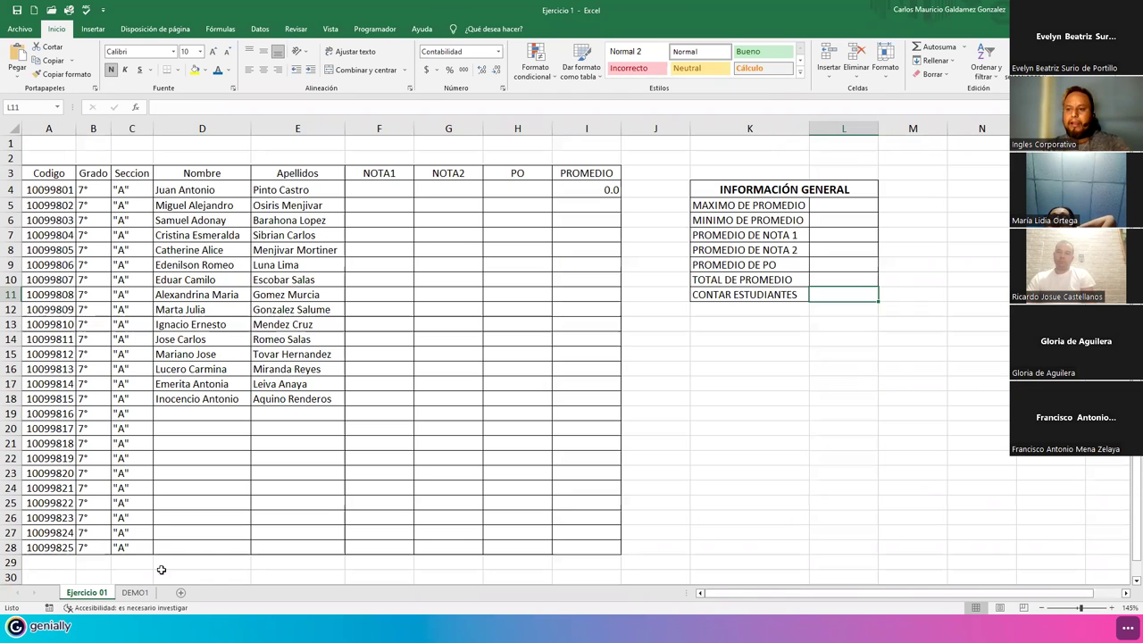
{"action": "left_click", "coordinate": [834, 211]}
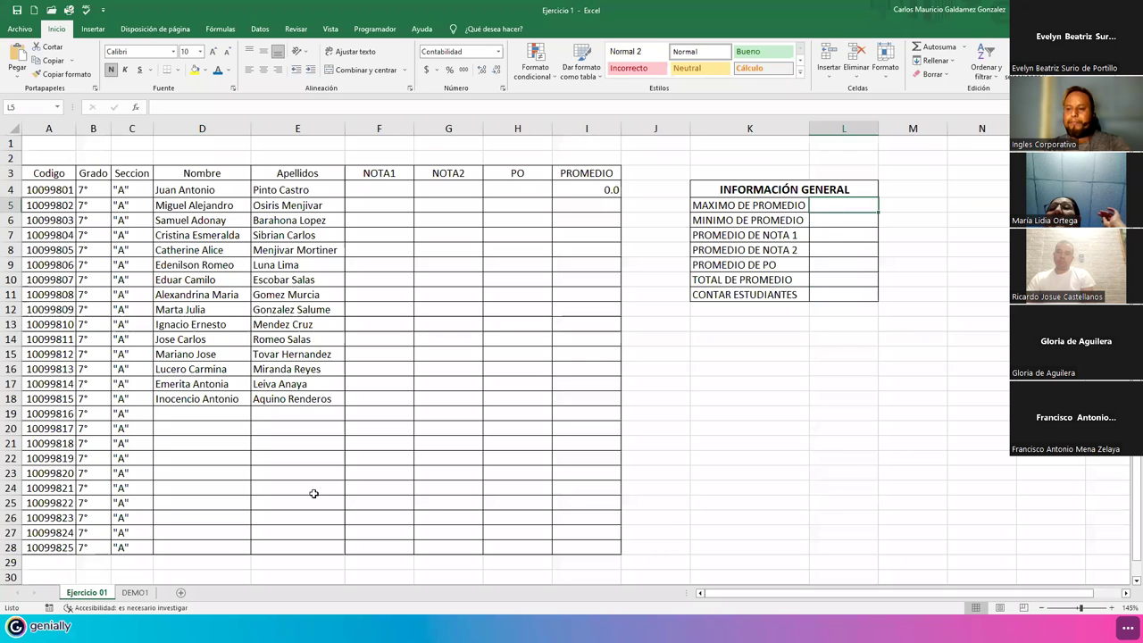
- On the DEMO1 sheet, check the formula of TOTAL DE NOMINA A PAGAR in G21 against NOMINA C/DESC in D22
{"action": "left_click", "coordinate": [135, 593]}
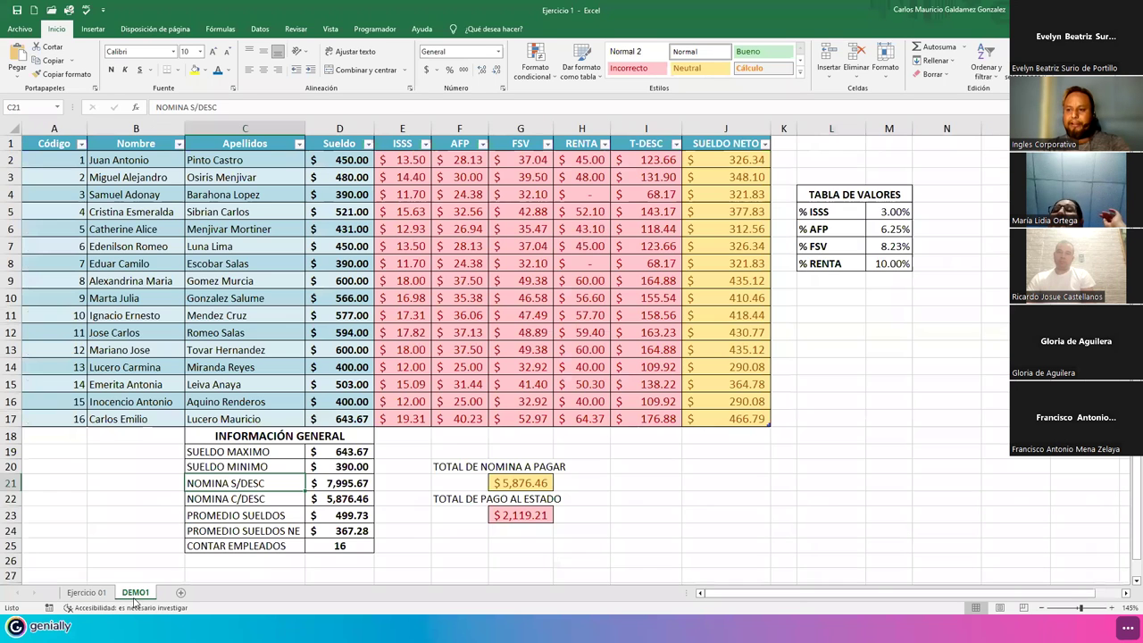
{"action": "left_click", "coordinate": [355, 454]}
{"action": "left_click_drag", "start_coordinate": [507, 487], "coordinate": [507, 500]}
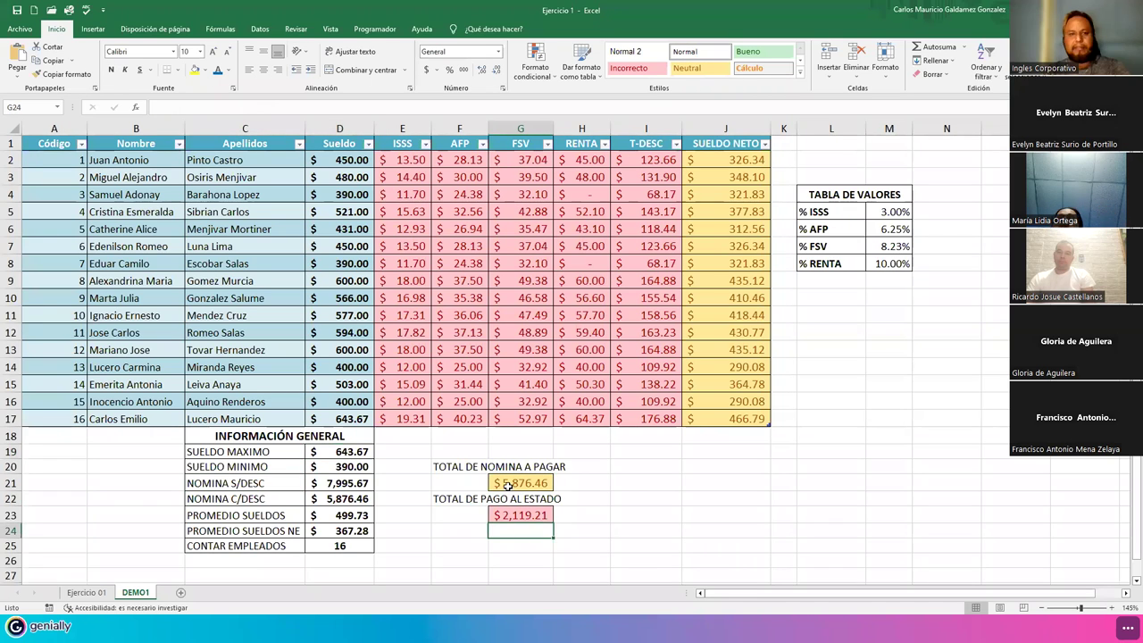
{"action": "left_click", "coordinate": [512, 523]}
{"action": "double_click", "coordinate": [516, 483]}
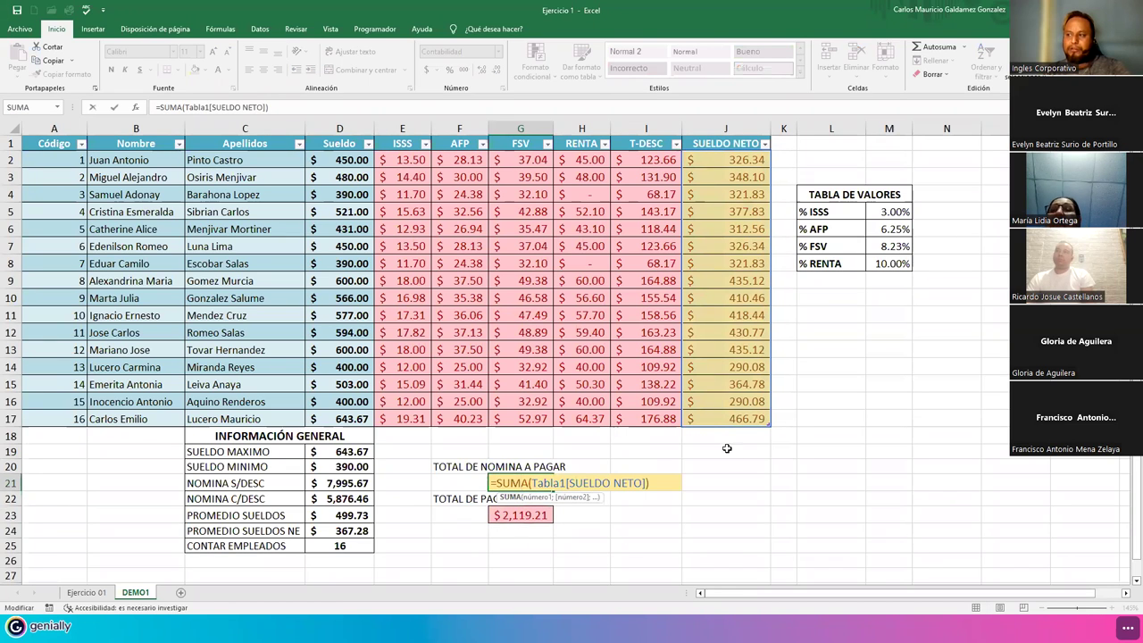
{"action": "left_click", "coordinate": [317, 500]}
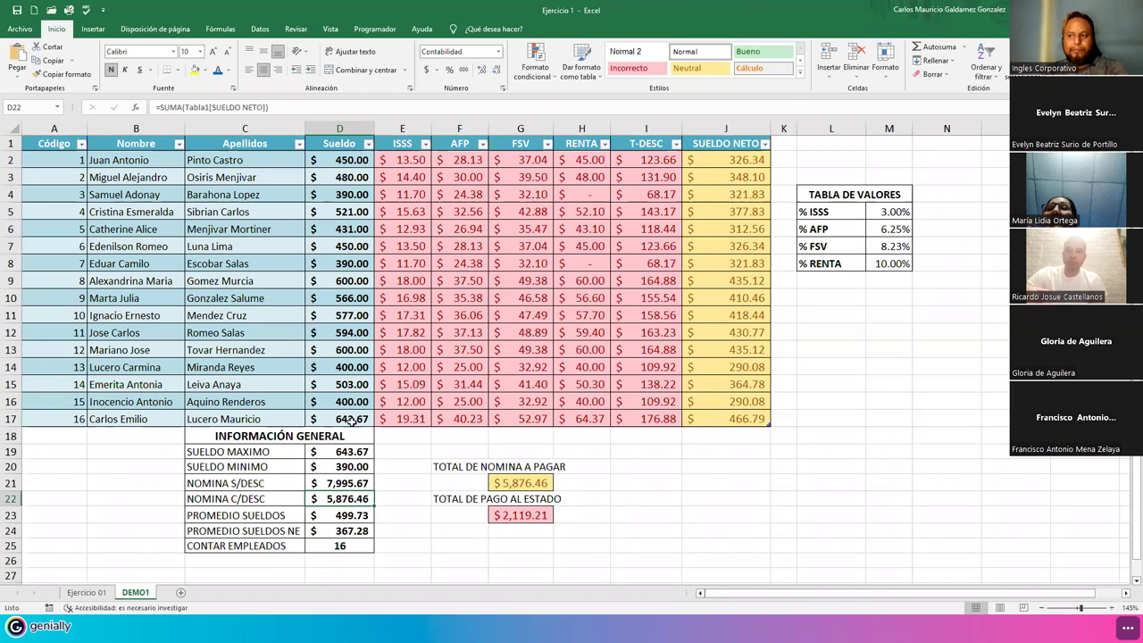
- Delete the employee record with Código 16 through the payroll table's data form and close the form
{"action": "left_click", "coordinate": [345, 418]}
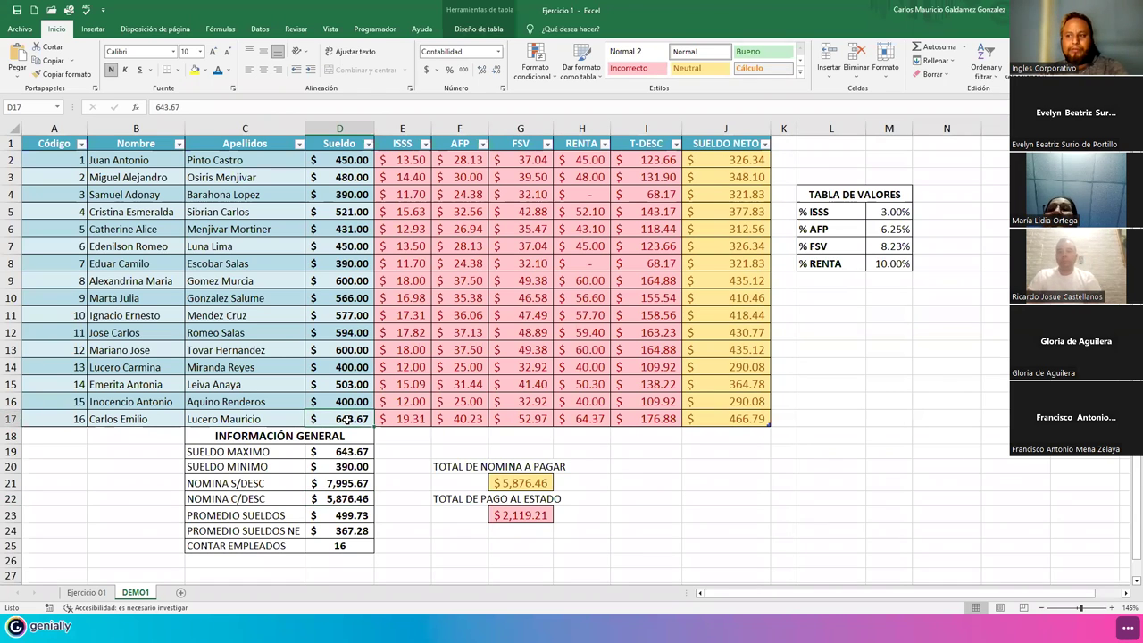
{"action": "left_click", "coordinate": [401, 367]}
{"action": "key", "text": "alt+5"}
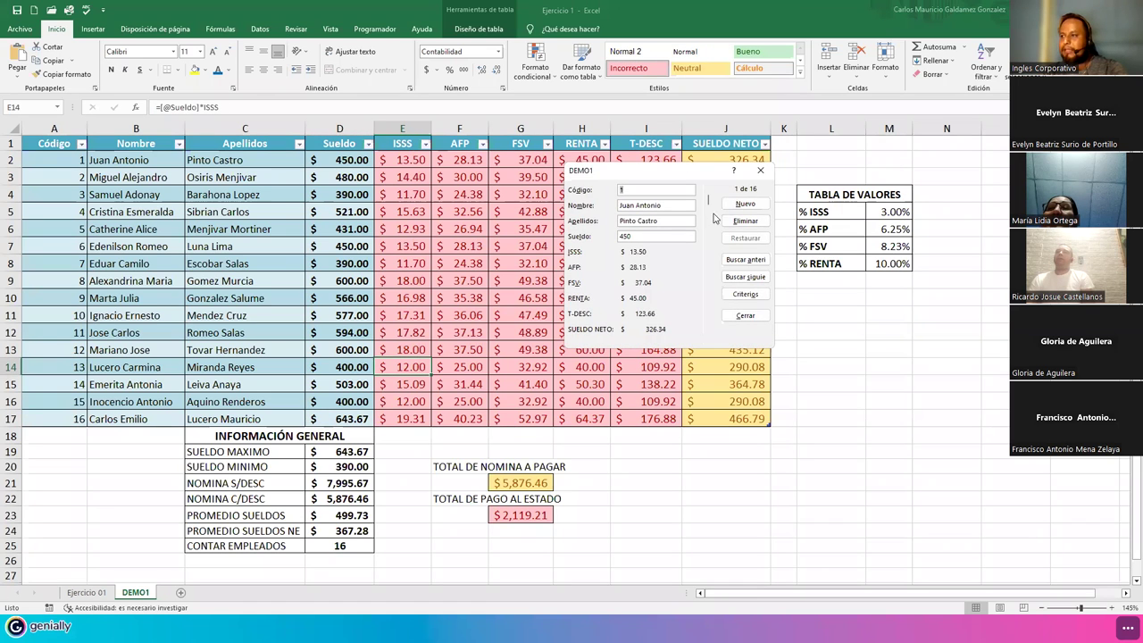
{"action": "left_click_drag", "start_coordinate": [708, 198], "coordinate": [709, 321]}
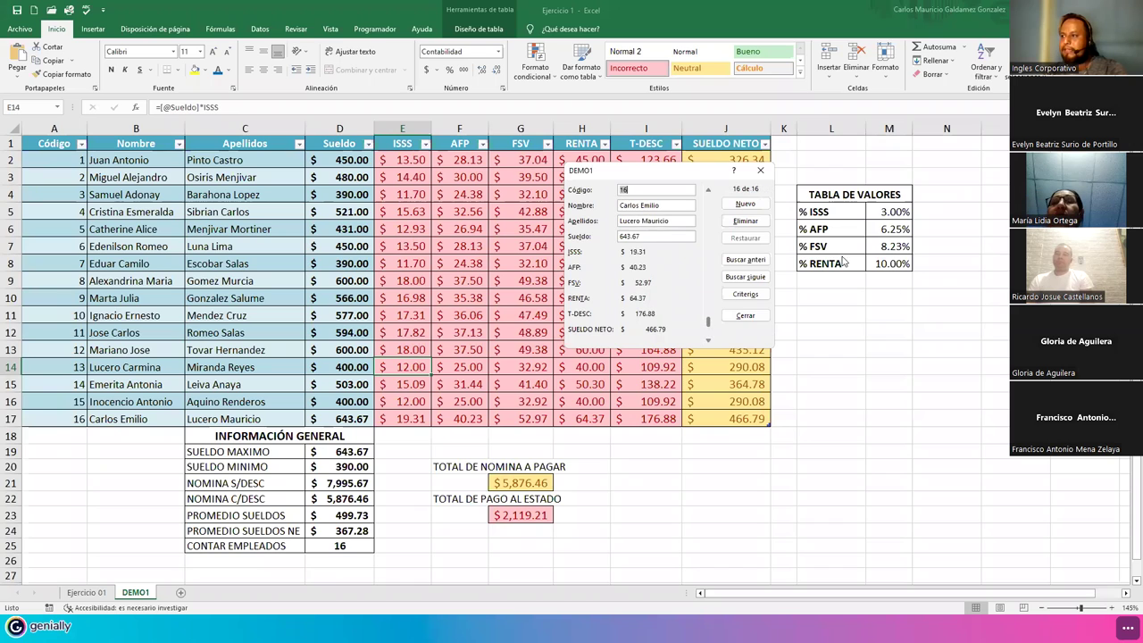
{"action": "left_click", "coordinate": [754, 223]}
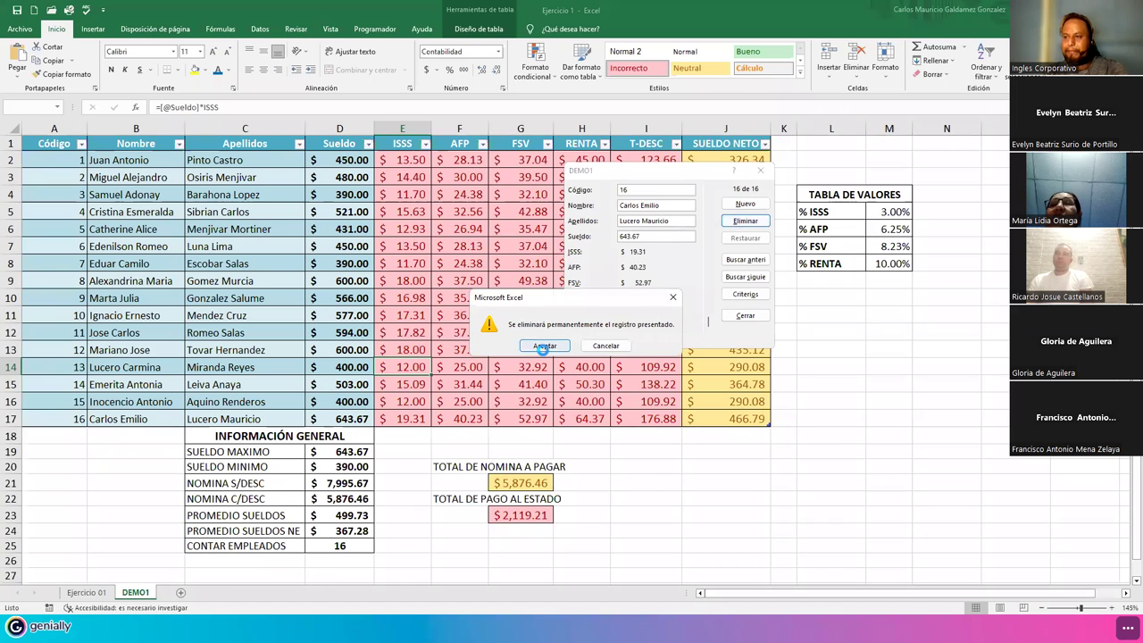
{"action": "left_click", "coordinate": [544, 345]}
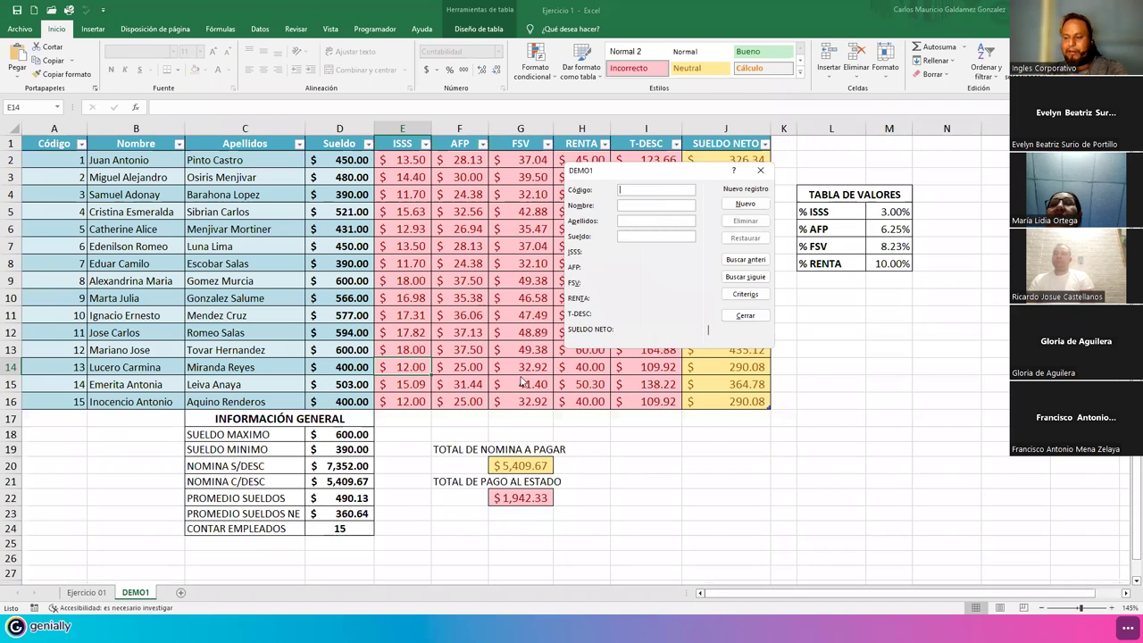
{"action": "left_click", "coordinate": [759, 170]}
{"action": "left_click", "coordinate": [410, 454]}
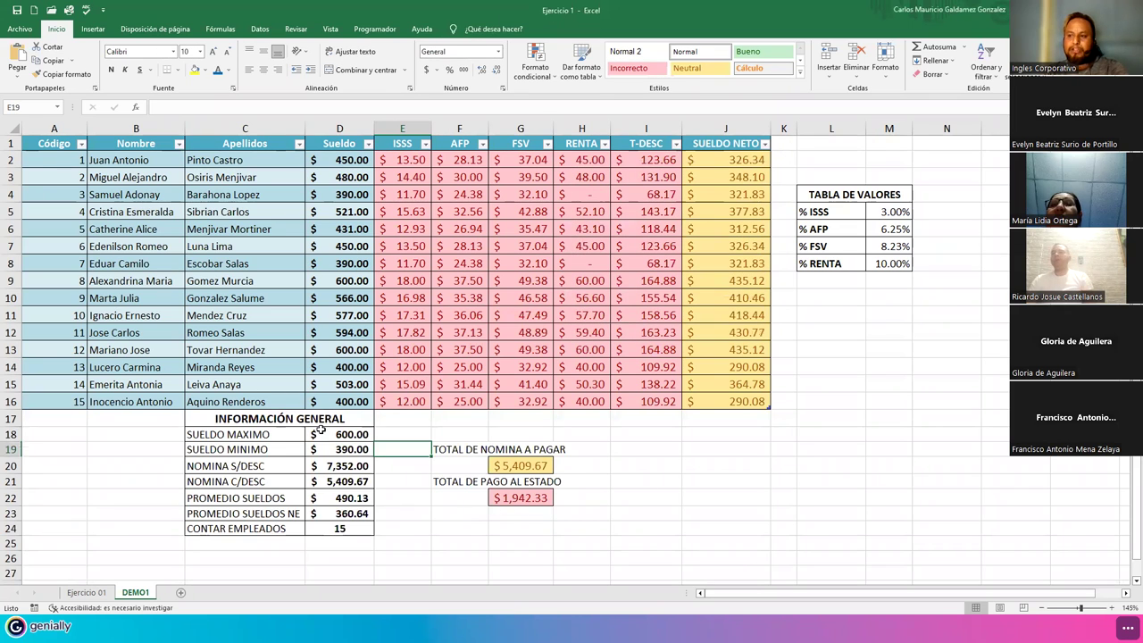
- Check the G20 total against the SUELDO NETO column and the G22 total against the T-DESC column
{"action": "left_click", "coordinate": [521, 467]}
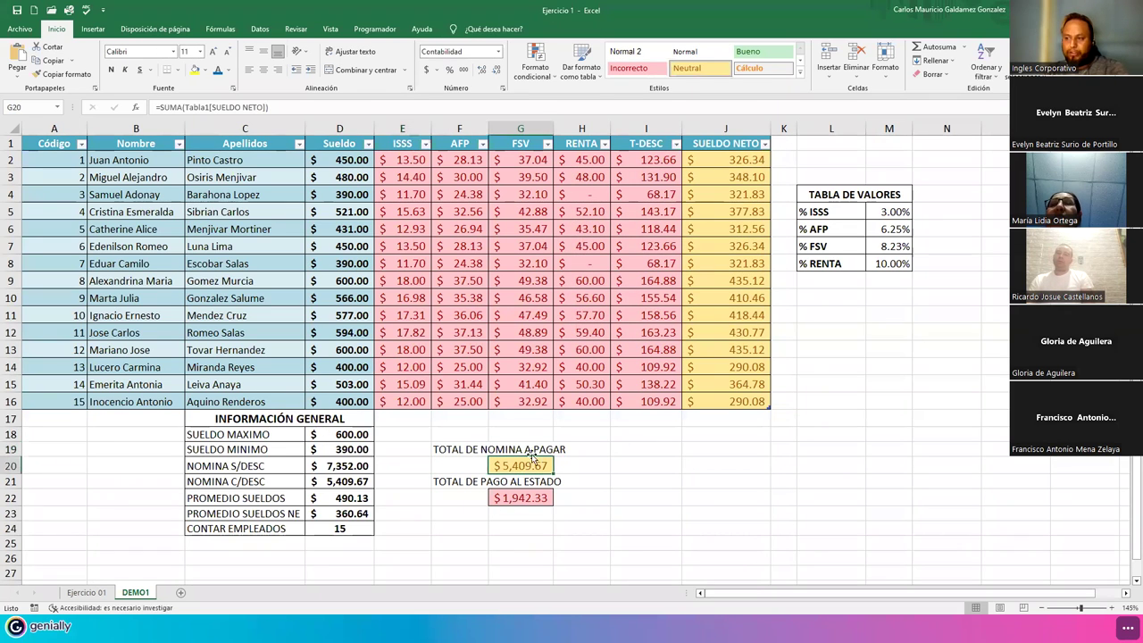
{"action": "left_click_drag", "start_coordinate": [706, 159], "coordinate": [719, 402]}
{"action": "left_click", "coordinate": [505, 465]}
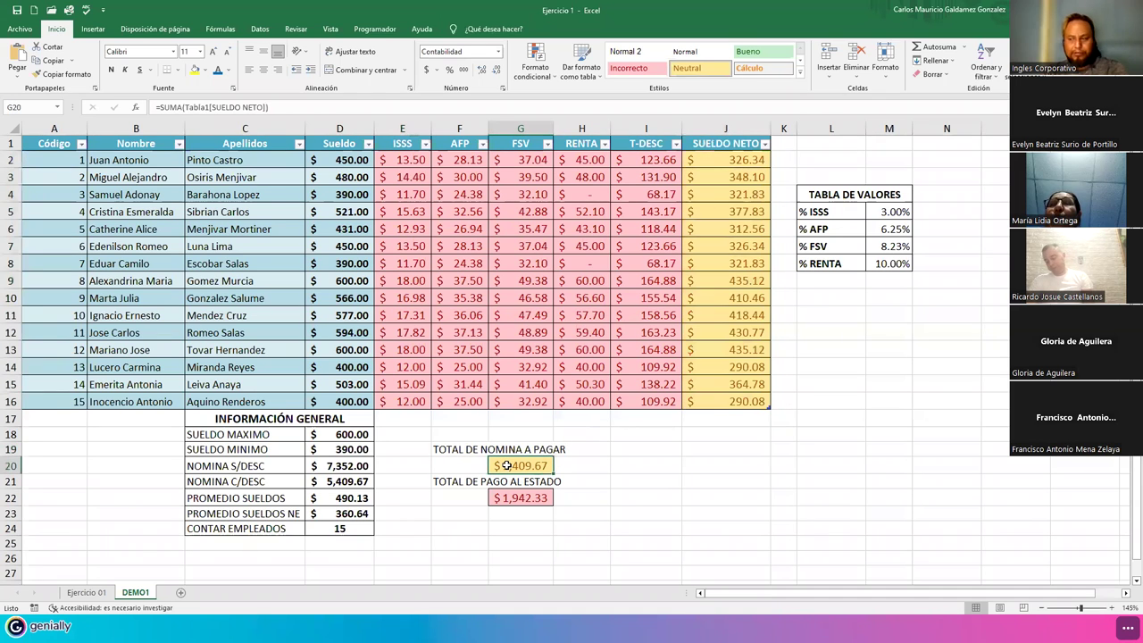
{"action": "left_click", "coordinate": [521, 497]}
{"action": "left_click_drag", "start_coordinate": [647, 160], "coordinate": [648, 402]}
{"action": "left_click", "coordinate": [534, 498]}
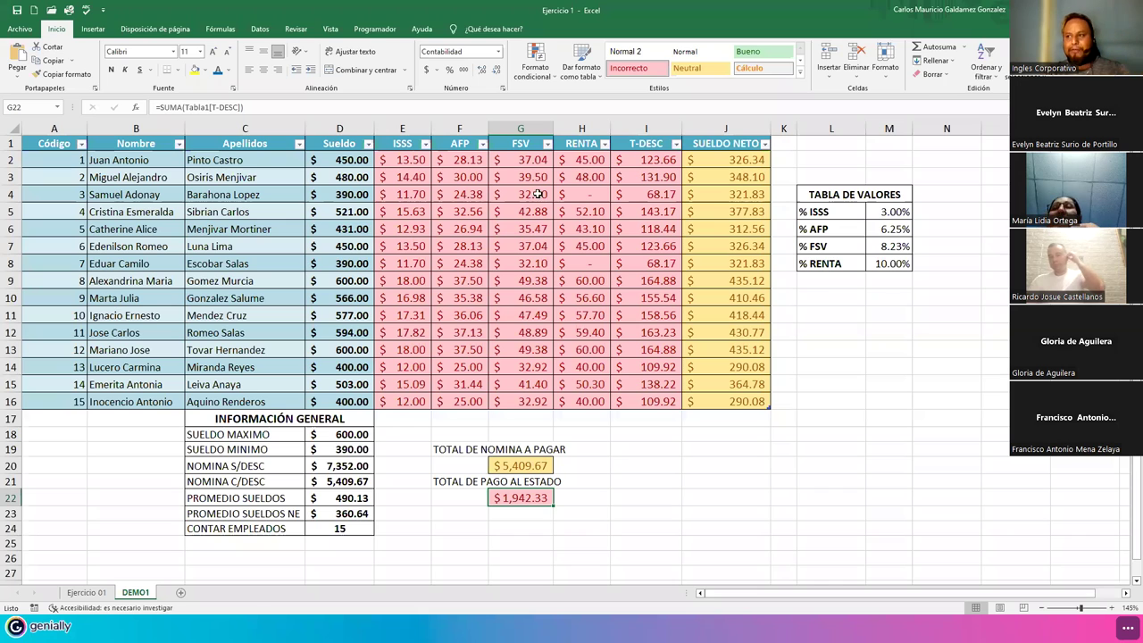
- Review the first employee's ISSS to RENTA deductions, the Nombre column and the T-DESC values behind TOTAL DE PAGO AL ESTADO
{"action": "left_click_drag", "start_coordinate": [392, 158], "coordinate": [571, 159]}
{"action": "left_click_drag", "start_coordinate": [111, 160], "coordinate": [166, 402]}
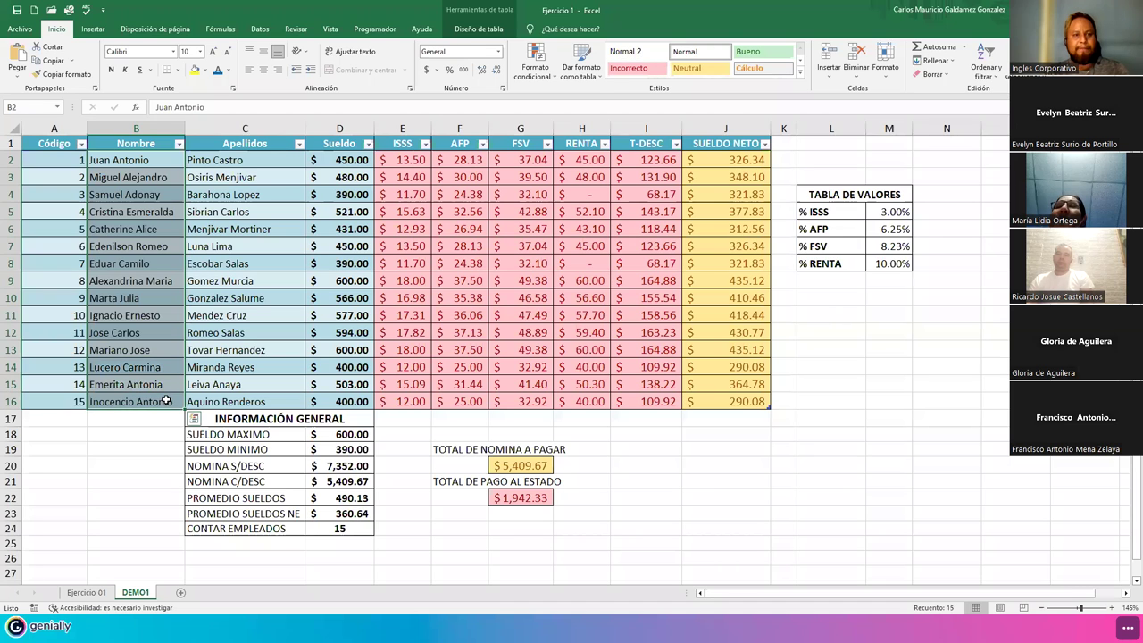
{"action": "left_click", "coordinate": [518, 467]}
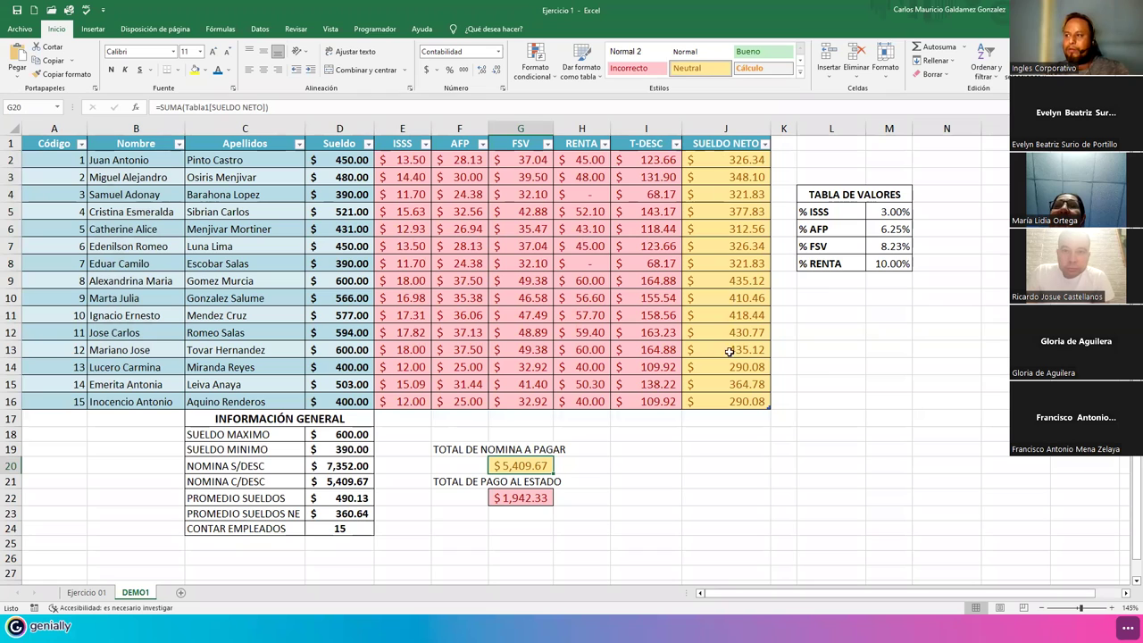
{"action": "left_click", "coordinate": [522, 498]}
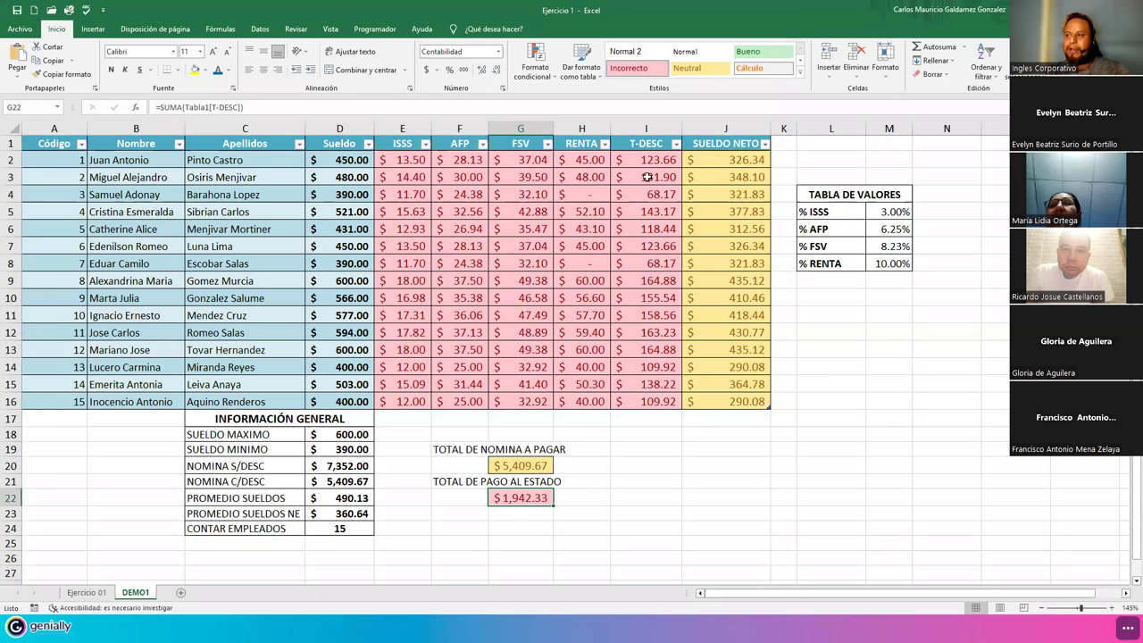
{"action": "left_click_drag", "start_coordinate": [636, 156], "coordinate": [636, 400]}
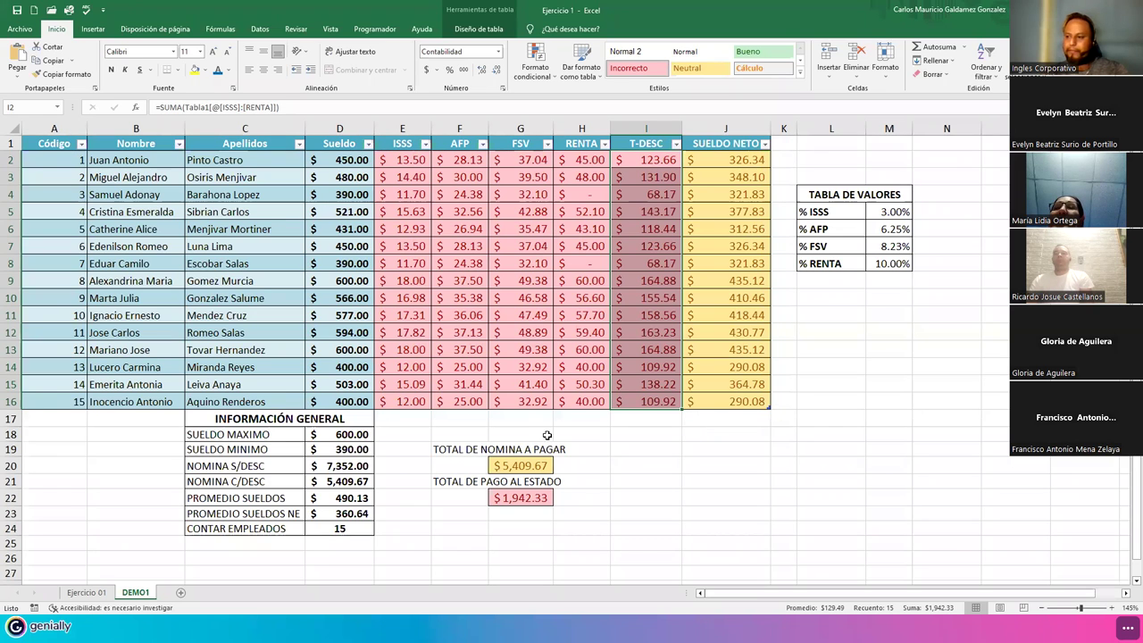
{"action": "left_click", "coordinate": [545, 497]}
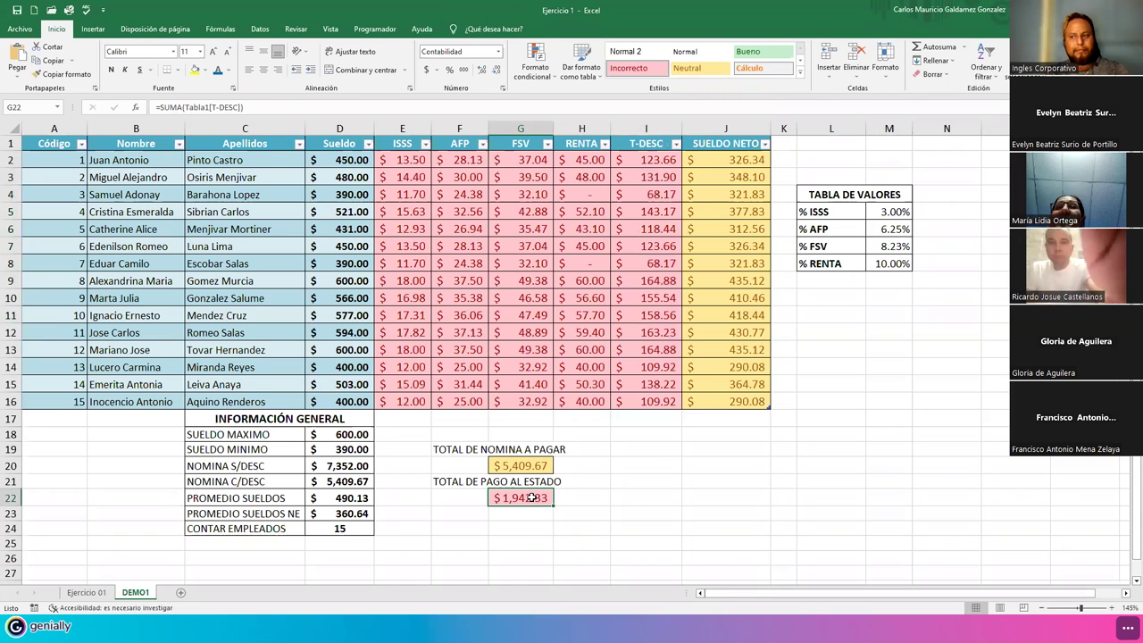
- View the data form of the DEMO1 payroll table from a cell inside it and close the form
{"action": "left_click", "coordinate": [416, 332]}
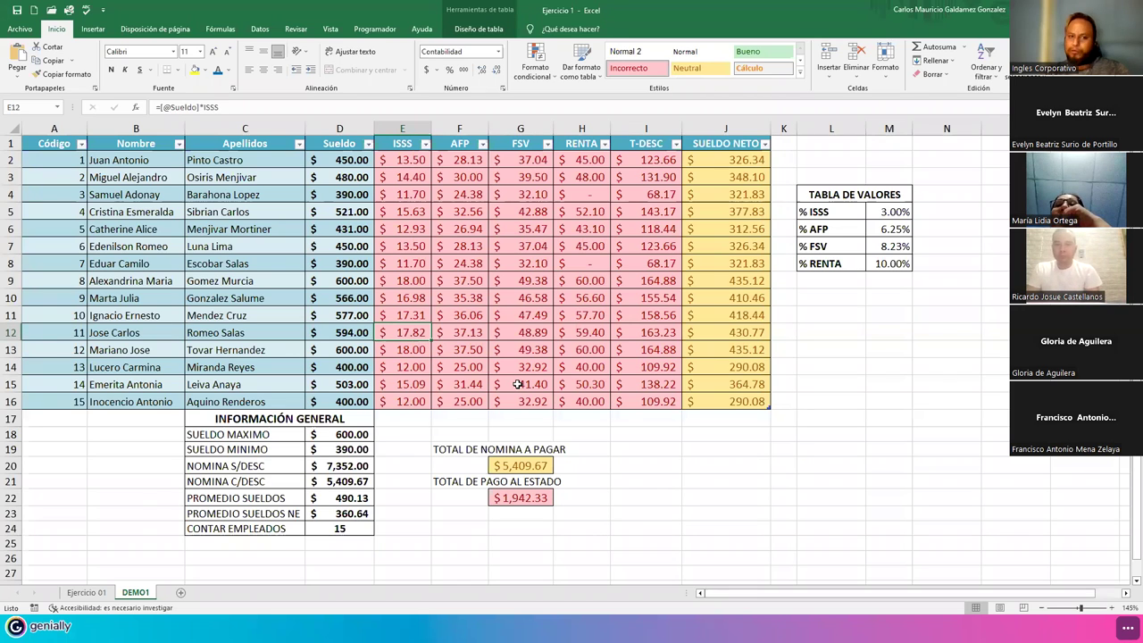
{"action": "left_click", "coordinate": [505, 333]}
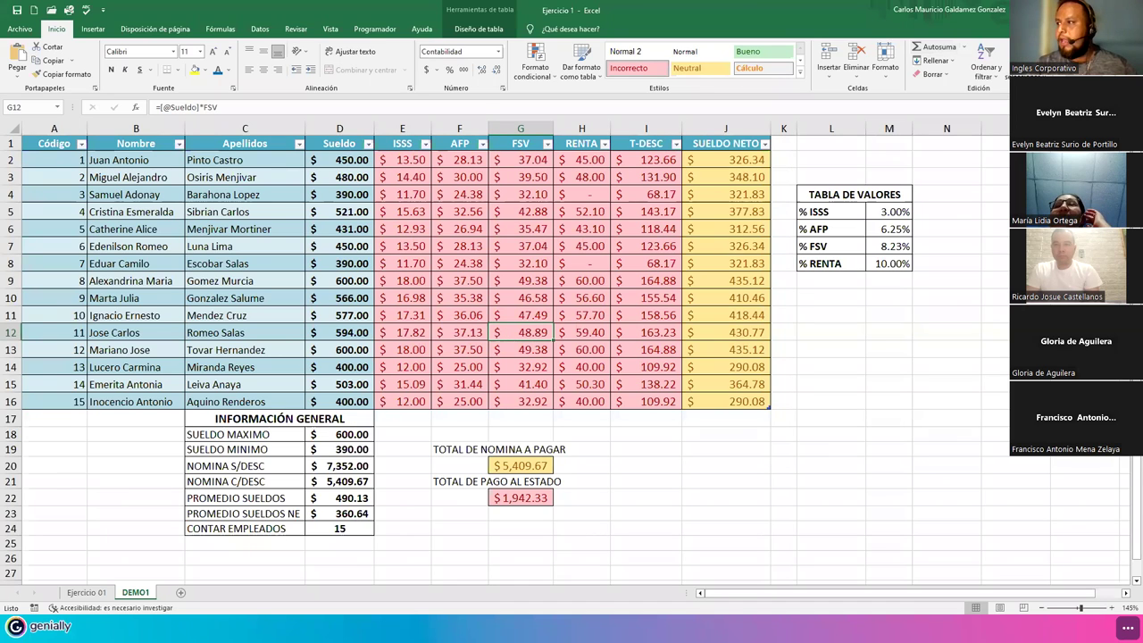
{"action": "left_click", "coordinate": [421, 294]}
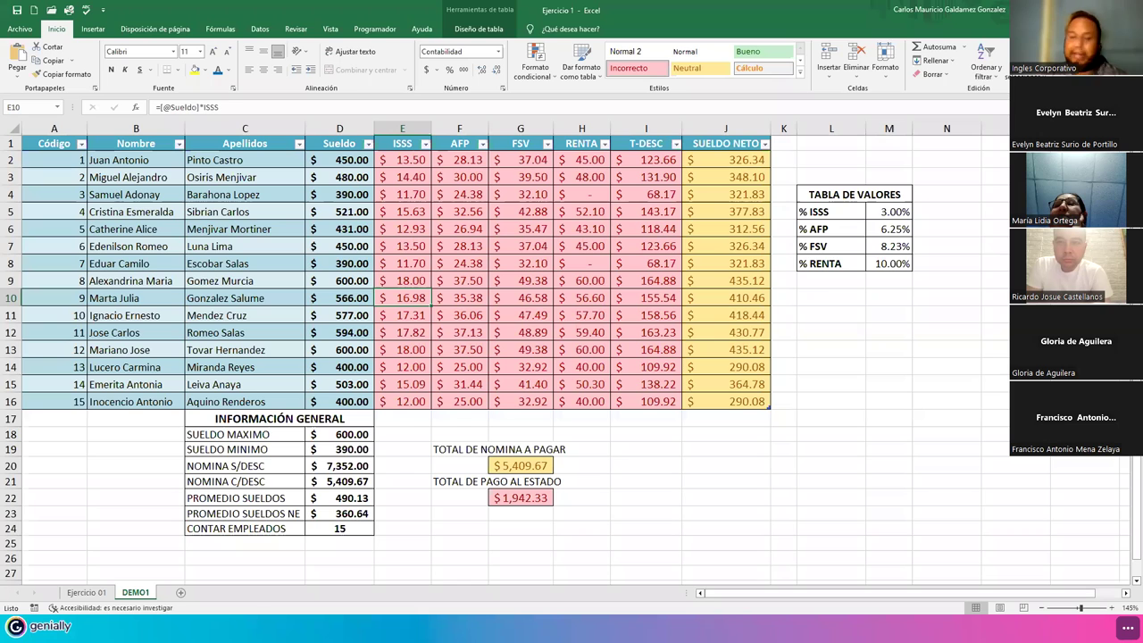
{"action": "key", "text": "alt+d"}
{"action": "key", "text": "o"}
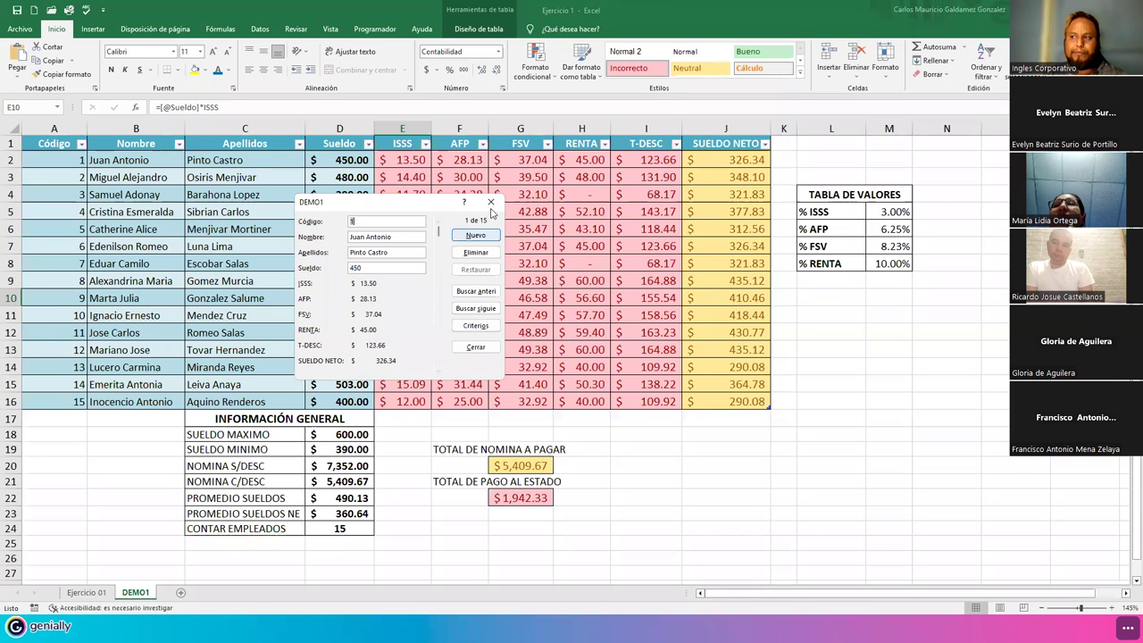
{"action": "left_click", "coordinate": [492, 203]}
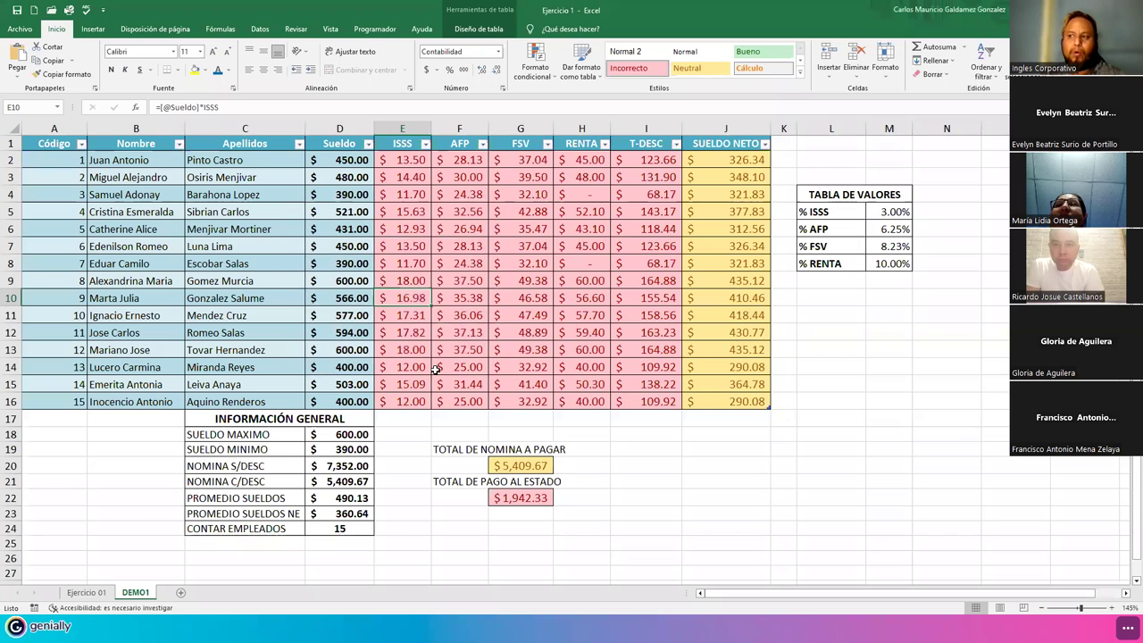
{"action": "left_click", "coordinate": [435, 368]}
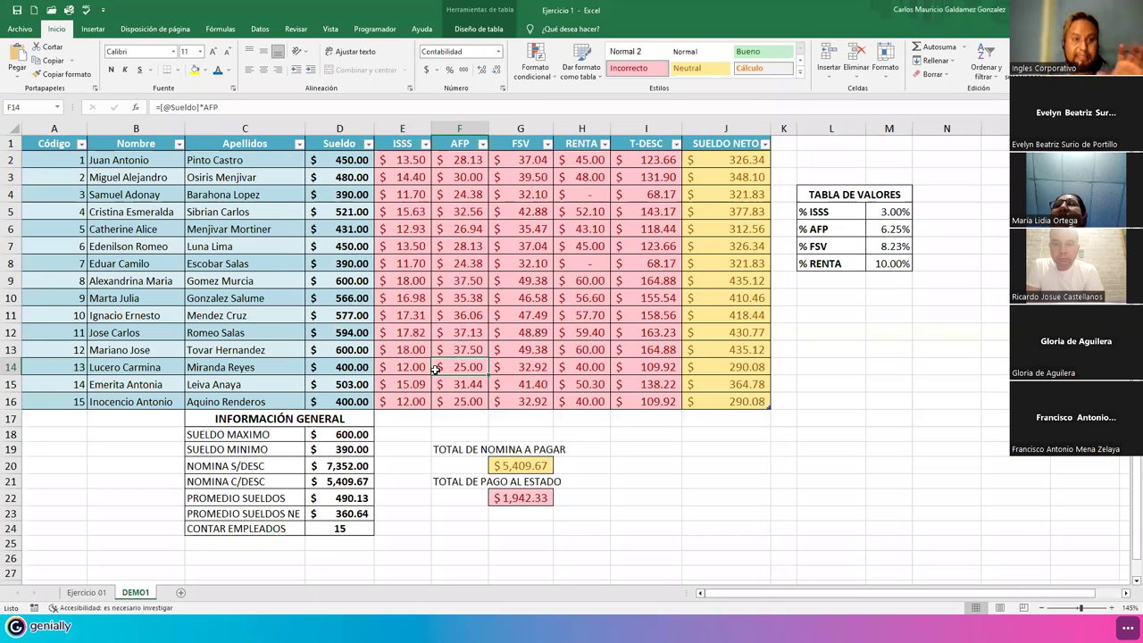